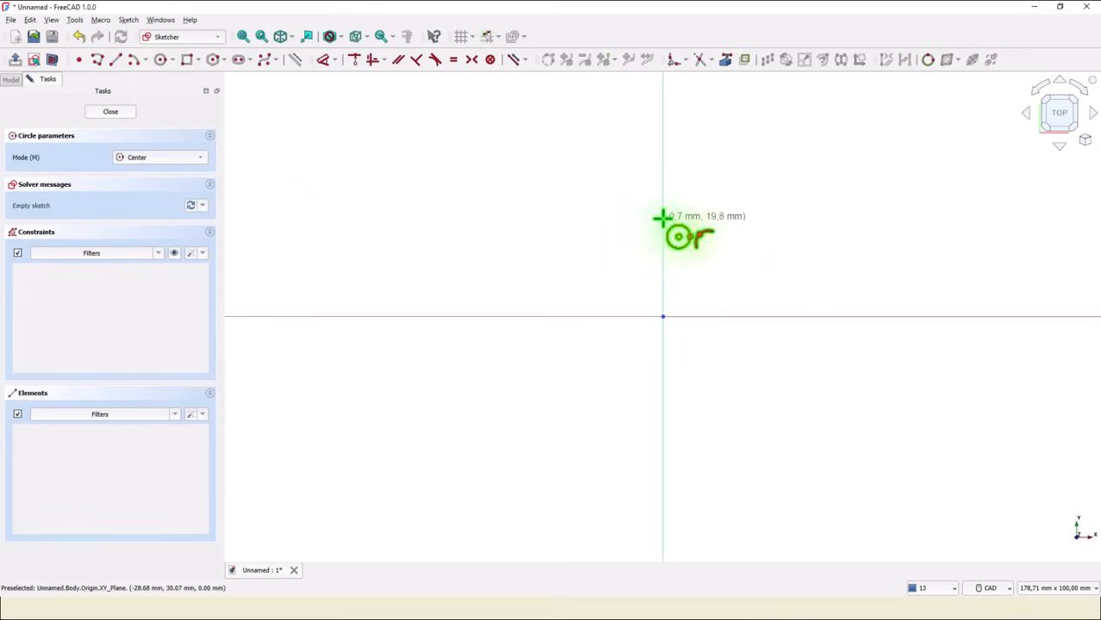
Draw a circle centred on the origin with a 142 mm diameter and close the sketch.
click(661, 315)
text(14)
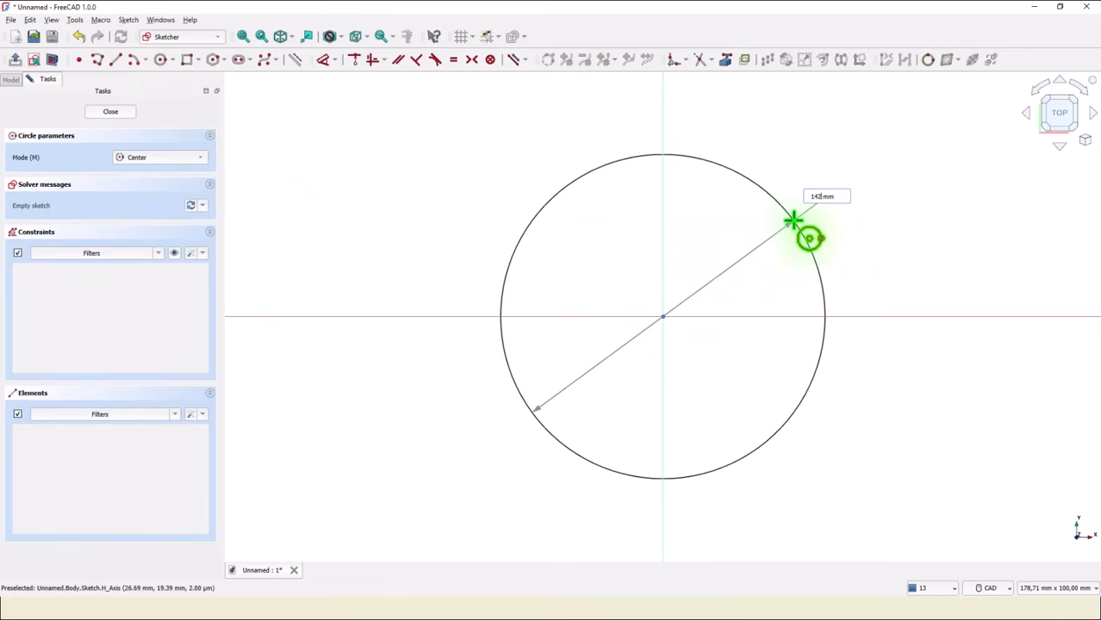
key(Return)
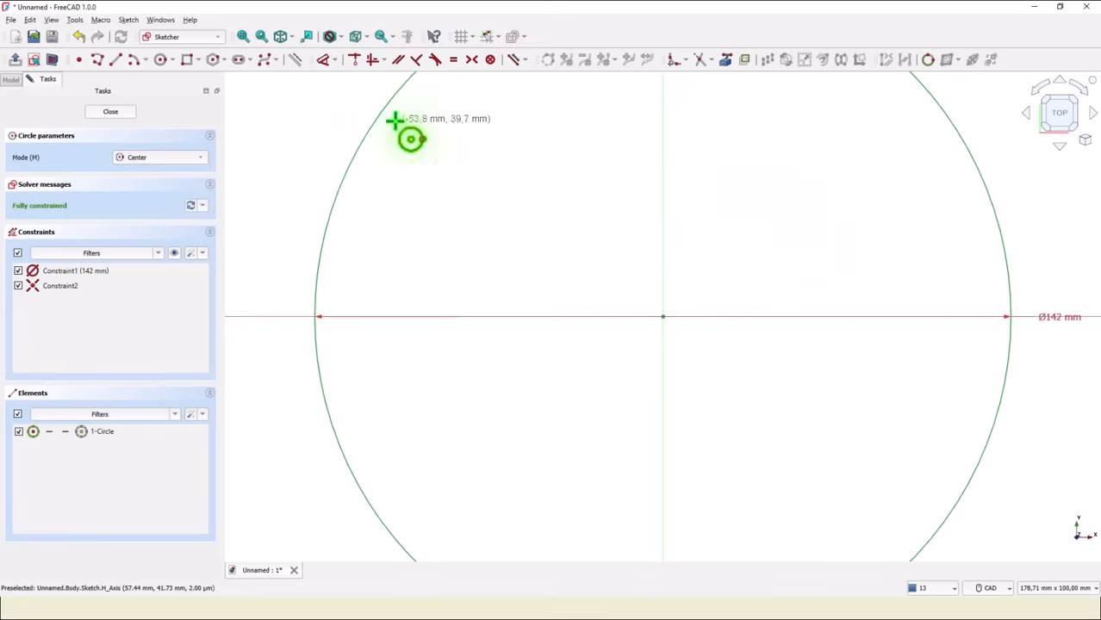
click(111, 113)
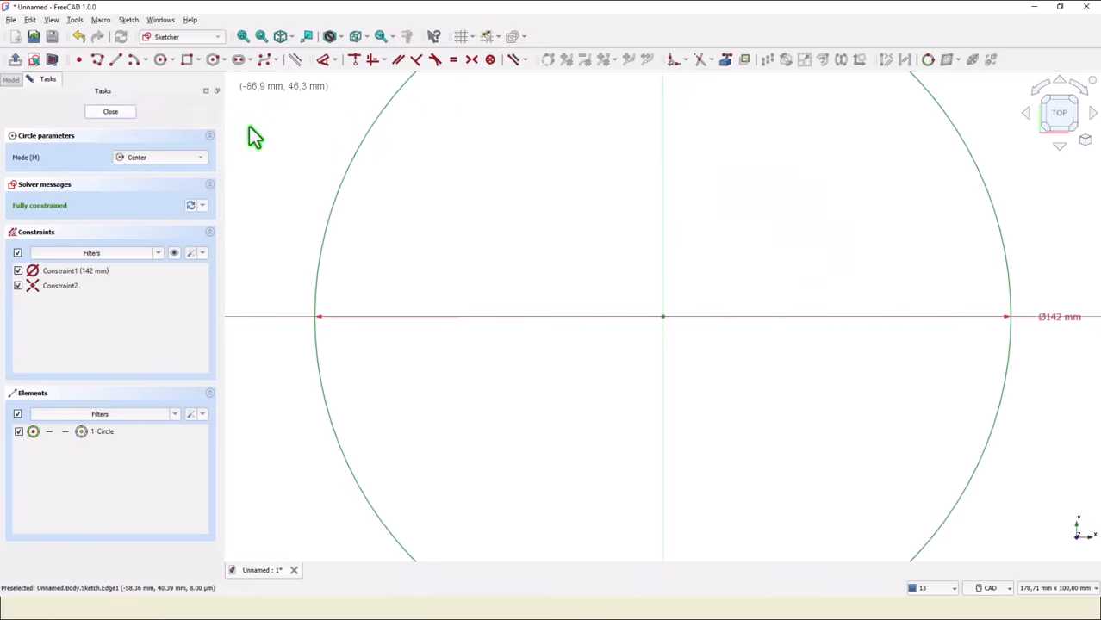
Pad the circle sketch to a thickness of 18 mm.
click(246, 38)
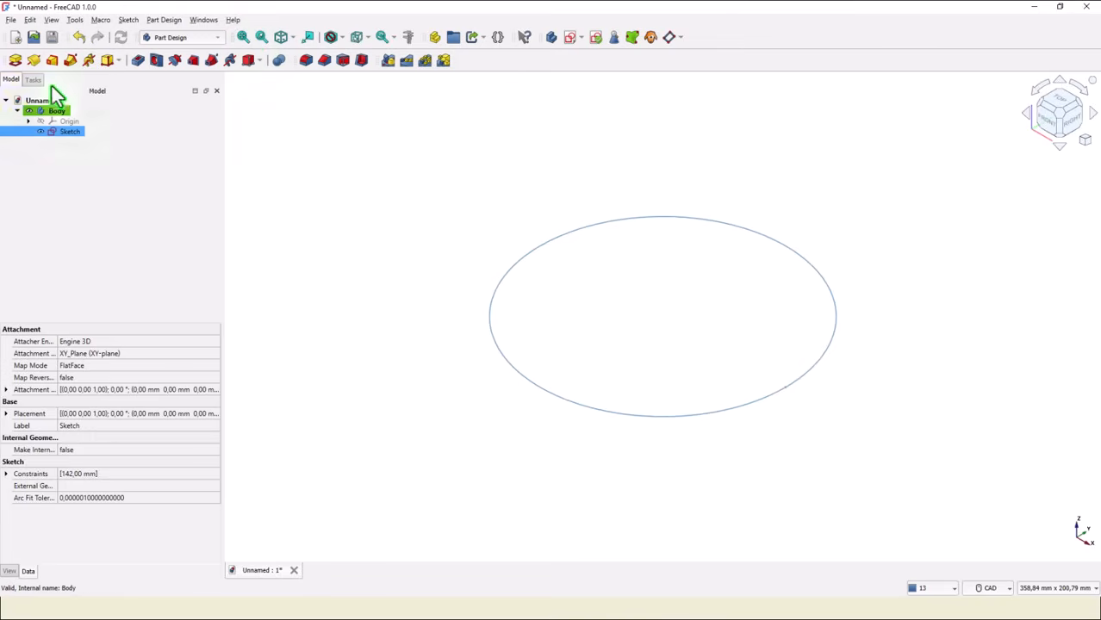
click(15, 60)
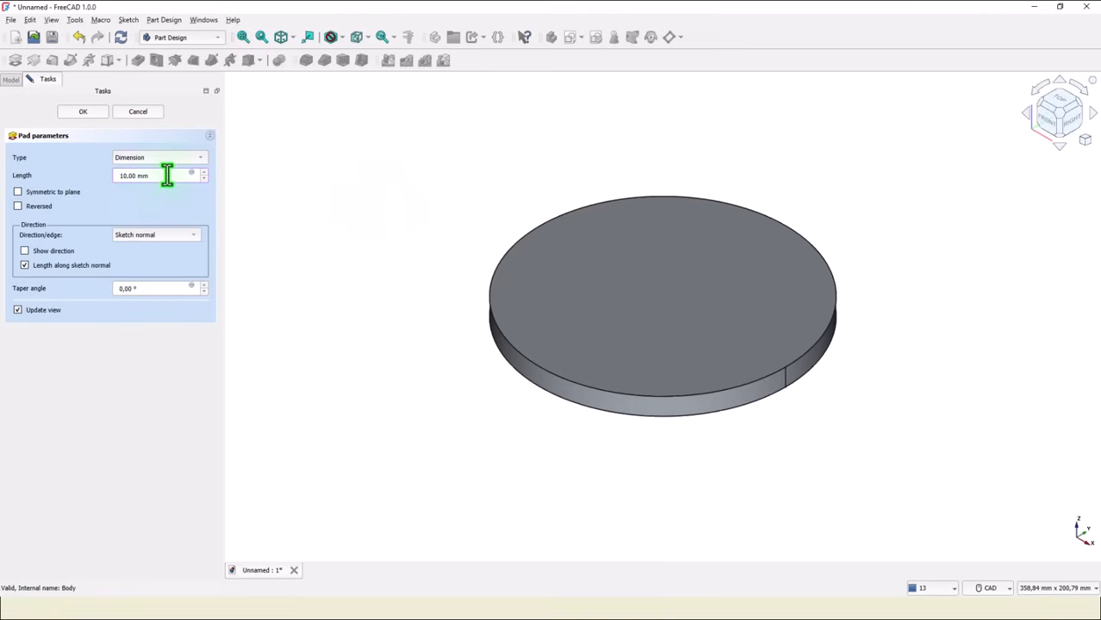
drag(165, 174, 98, 175)
text(18)
key(Return)
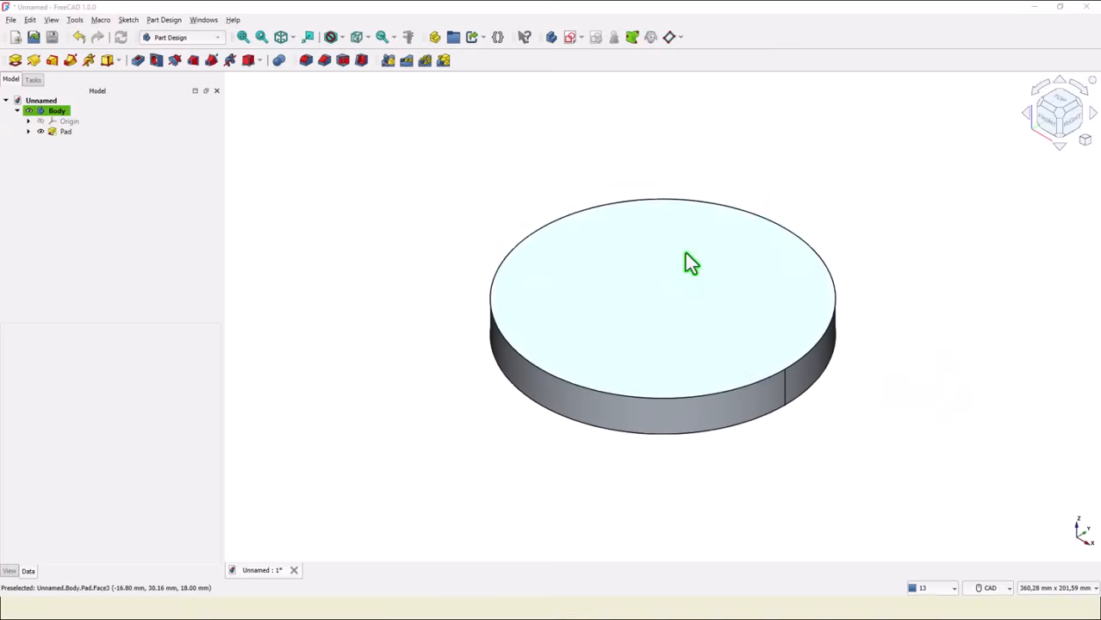
Sketch a small circle on the pad's top face, centred on the horizontal axis about 56.5 mm from the centre, and close the sketch.
click(689, 266)
click(568, 36)
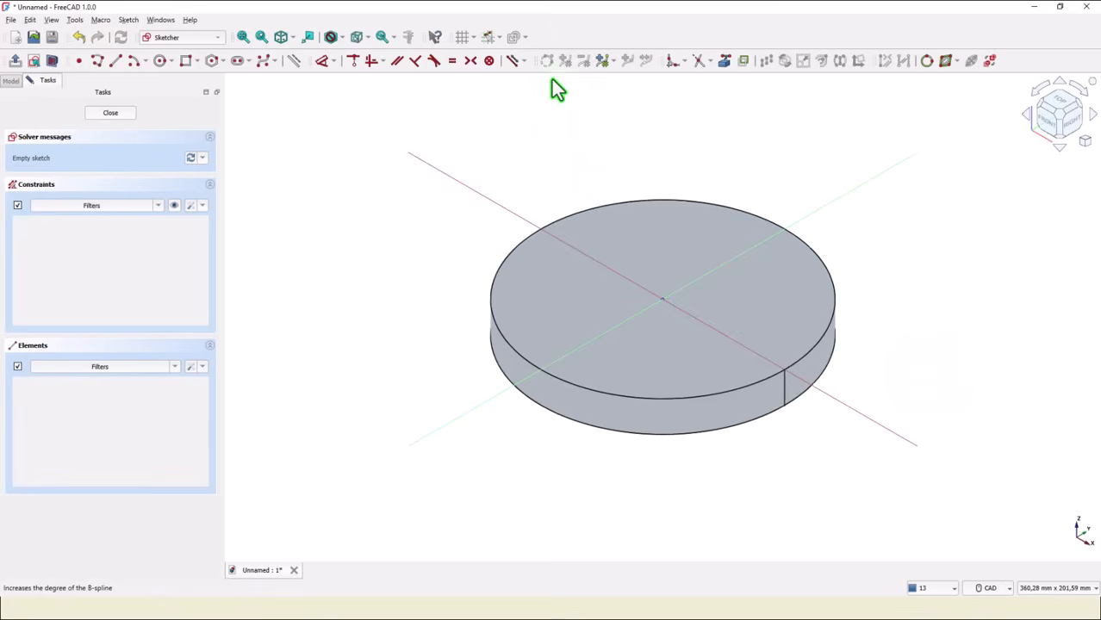
click(161, 61)
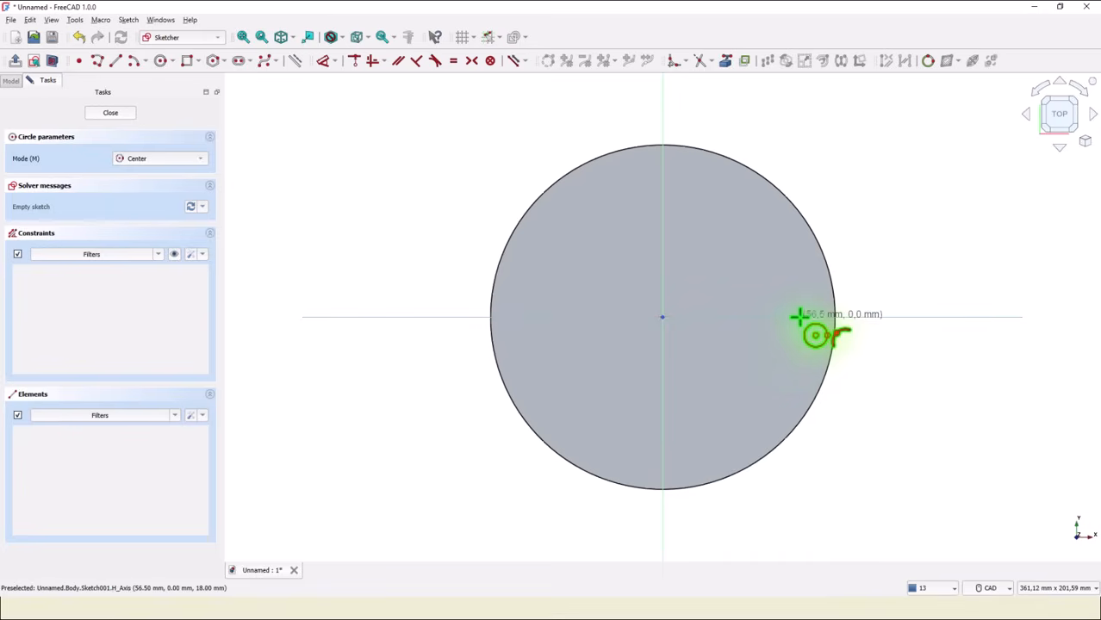
click(799, 317)
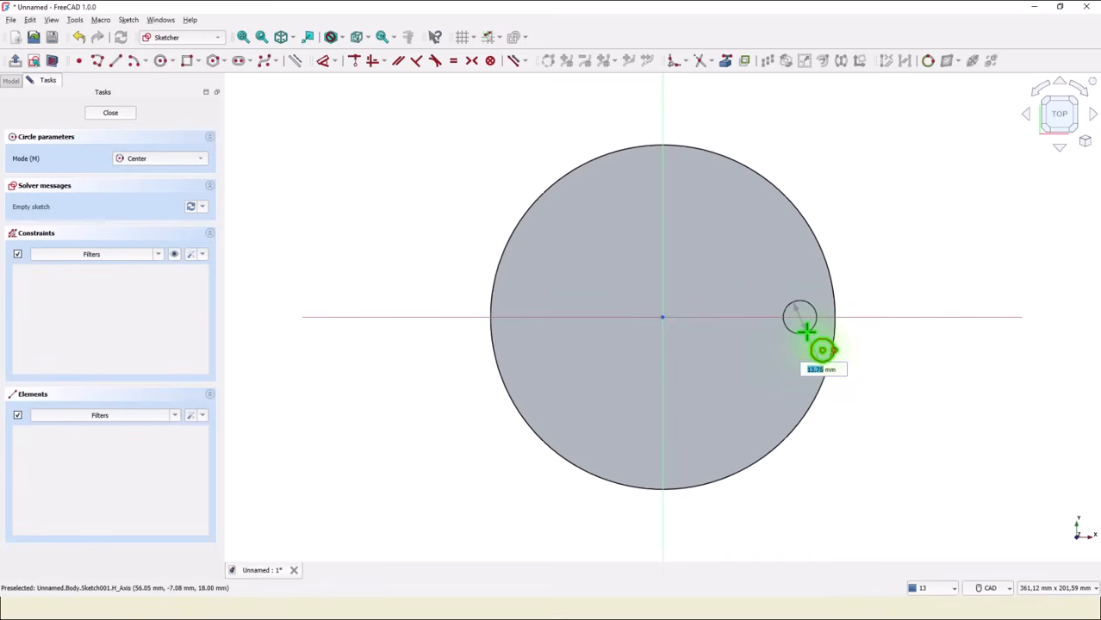
click(805, 332)
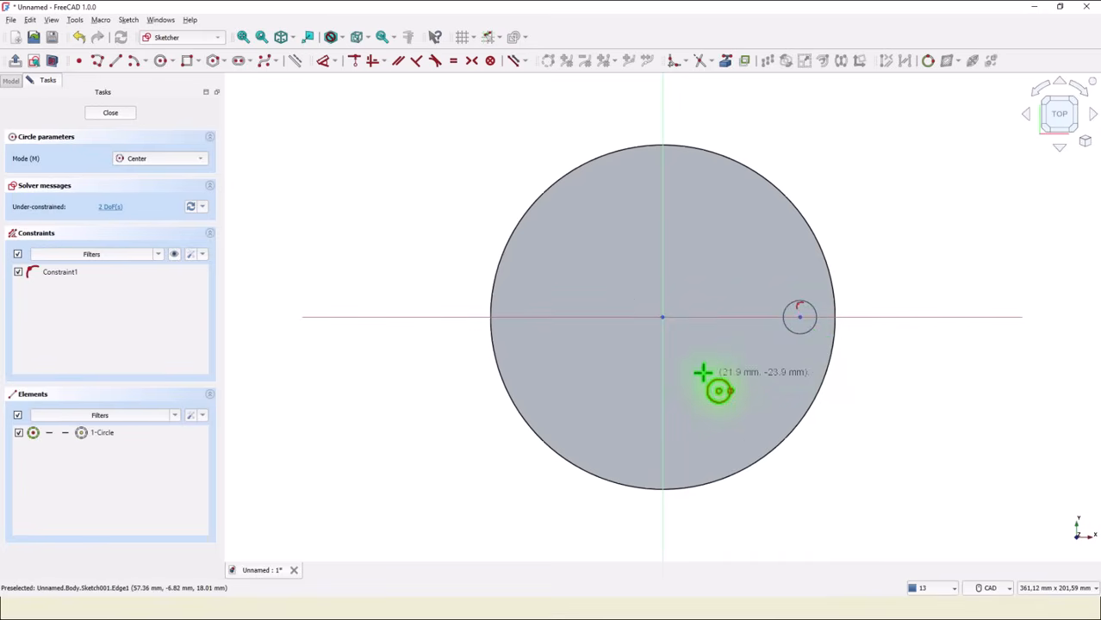
click(109, 113)
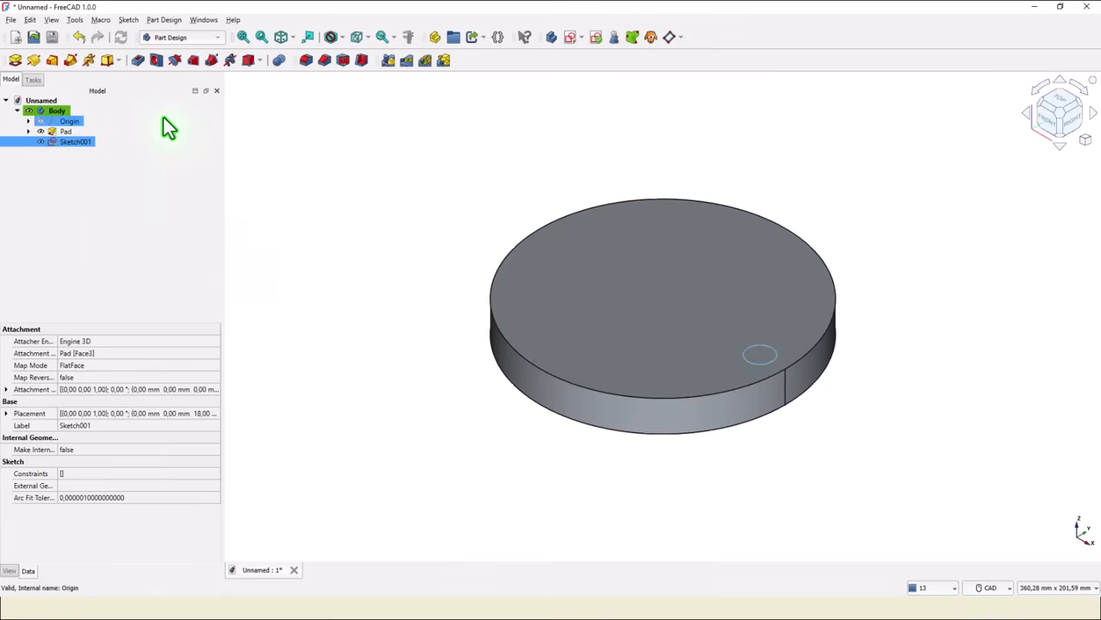
Create a Hole from the small circle with an 11 mm diameter and Through all depth.
click(156, 62)
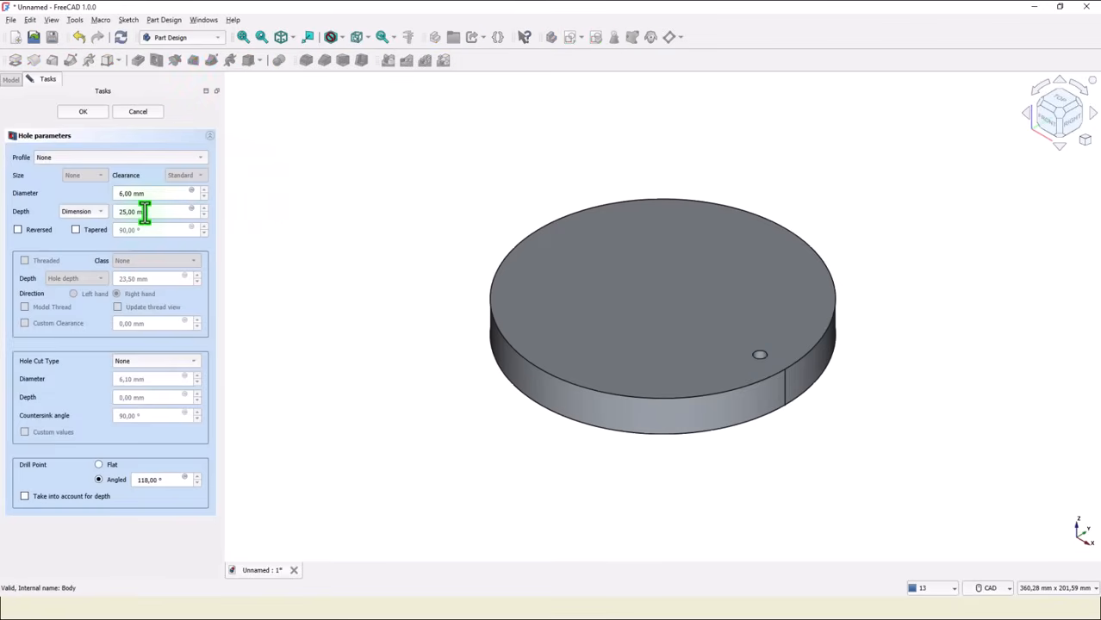
drag(151, 194, 107, 193)
click(100, 215)
click(98, 229)
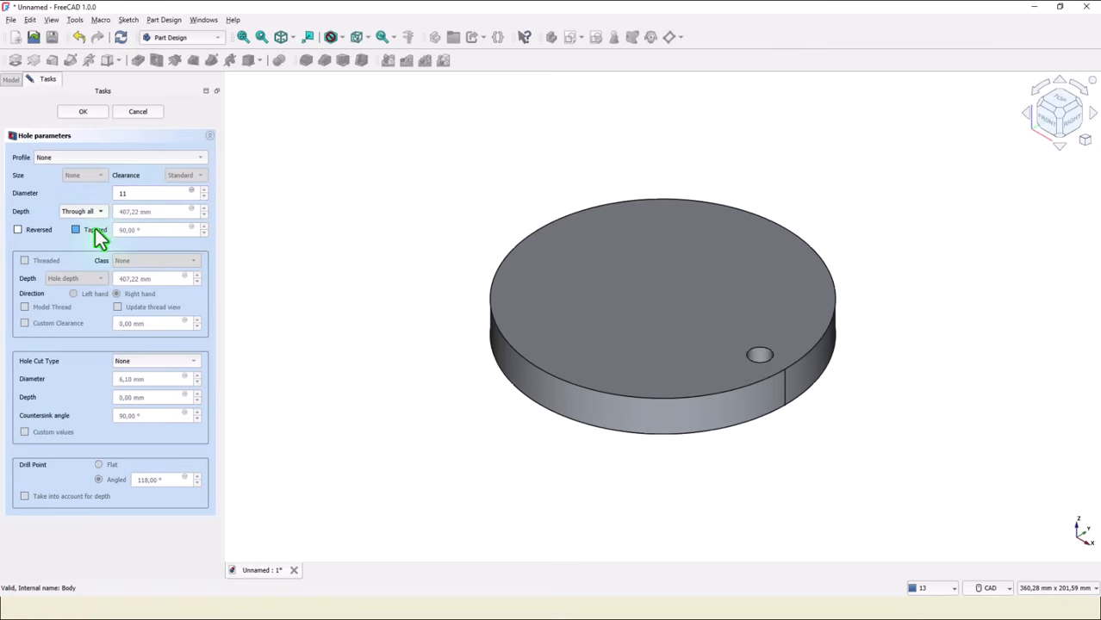
Give the hole a Counterbore cut 18 mm in diameter and 11 mm deep, and confirm the hole.
click(162, 360)
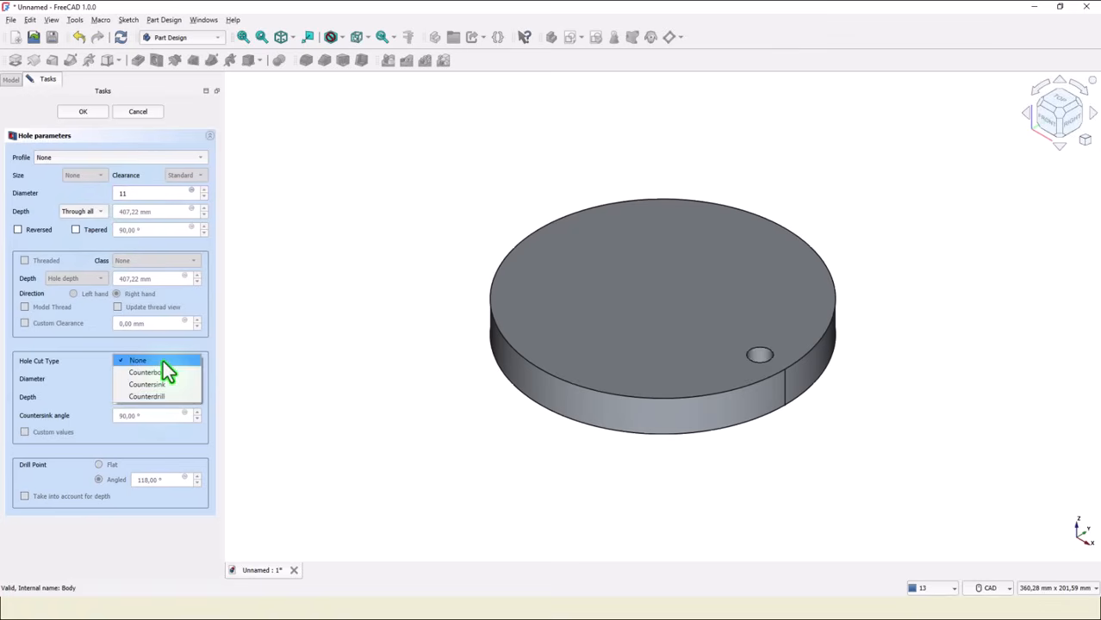
click(162, 371)
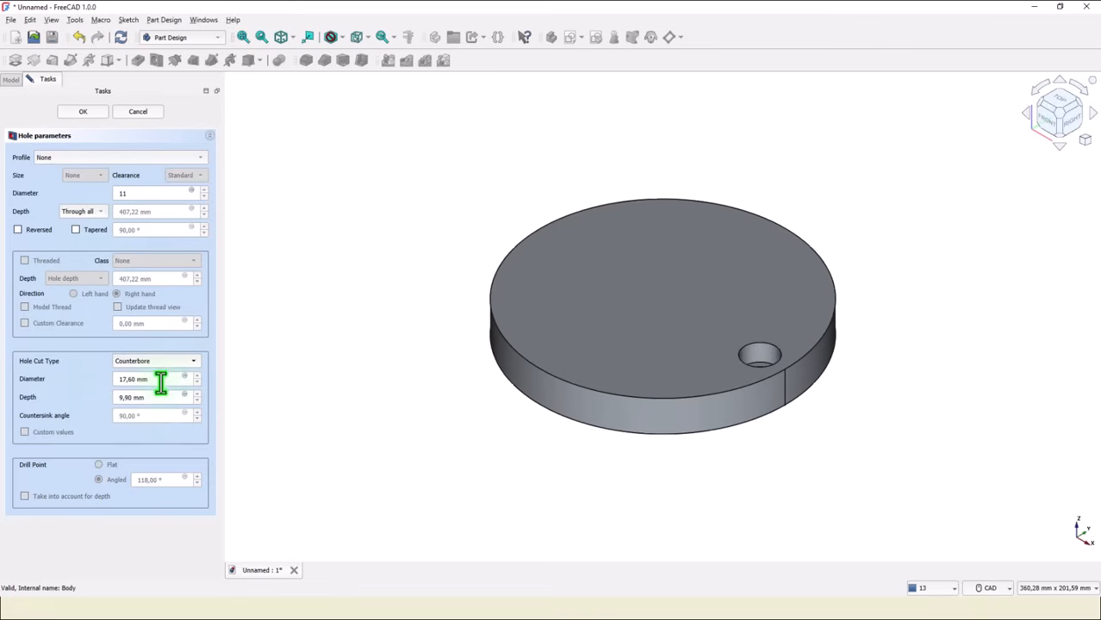
drag(160, 383, 101, 385)
text(18)
drag(161, 398, 91, 399)
text(11)
click(76, 114)
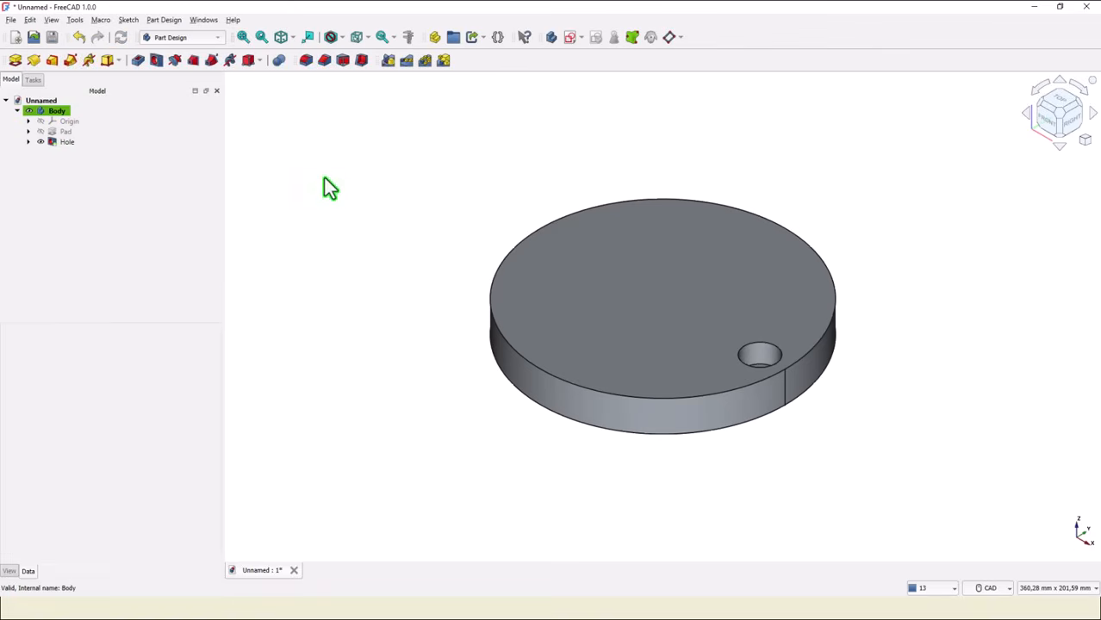
Create a Polar Pattern of the hole with 6 occurrences over 360°.
click(62, 143)
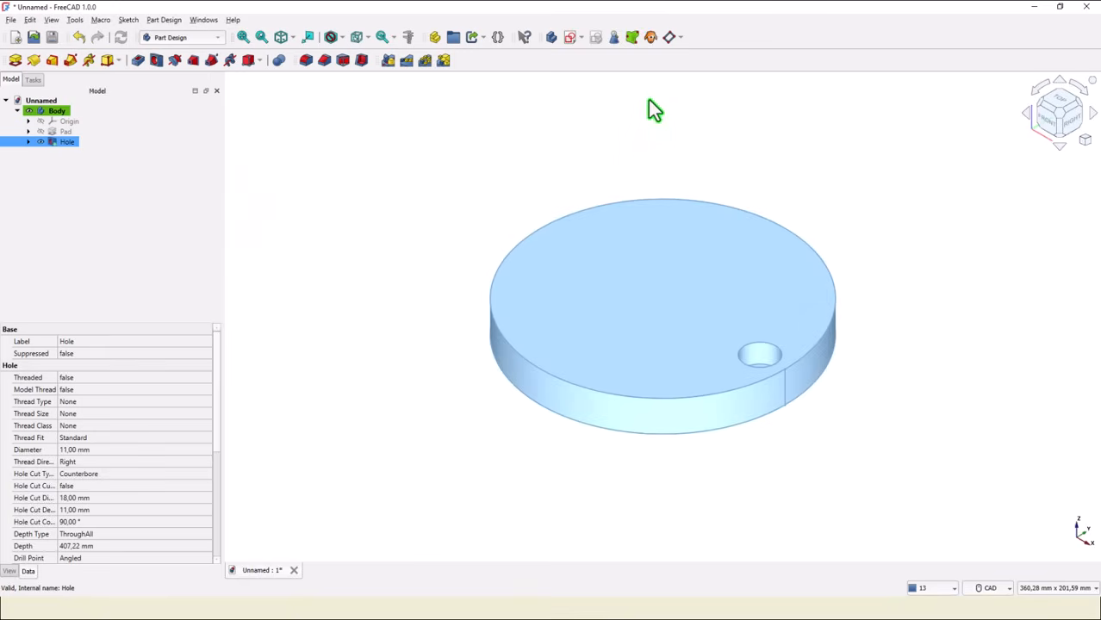
click(424, 62)
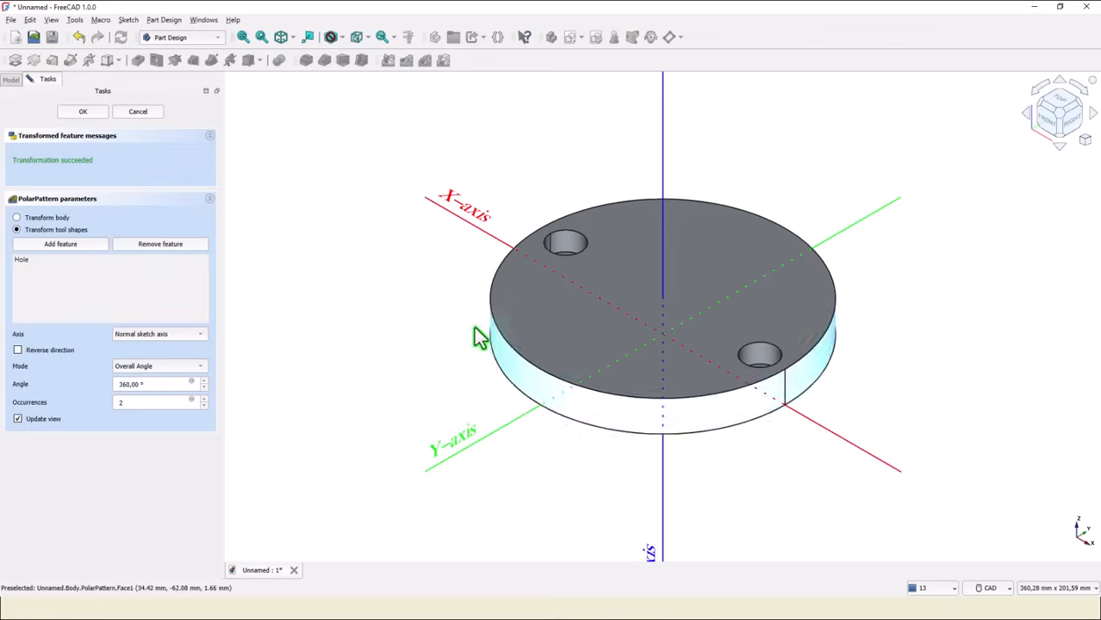
double_click(113, 402)
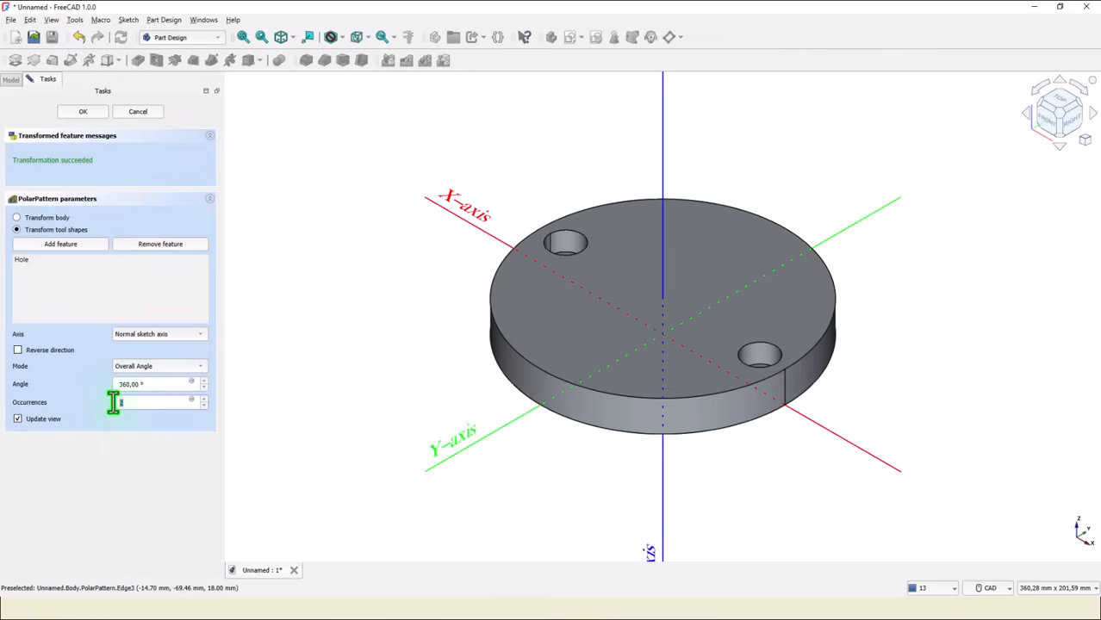
text(6)
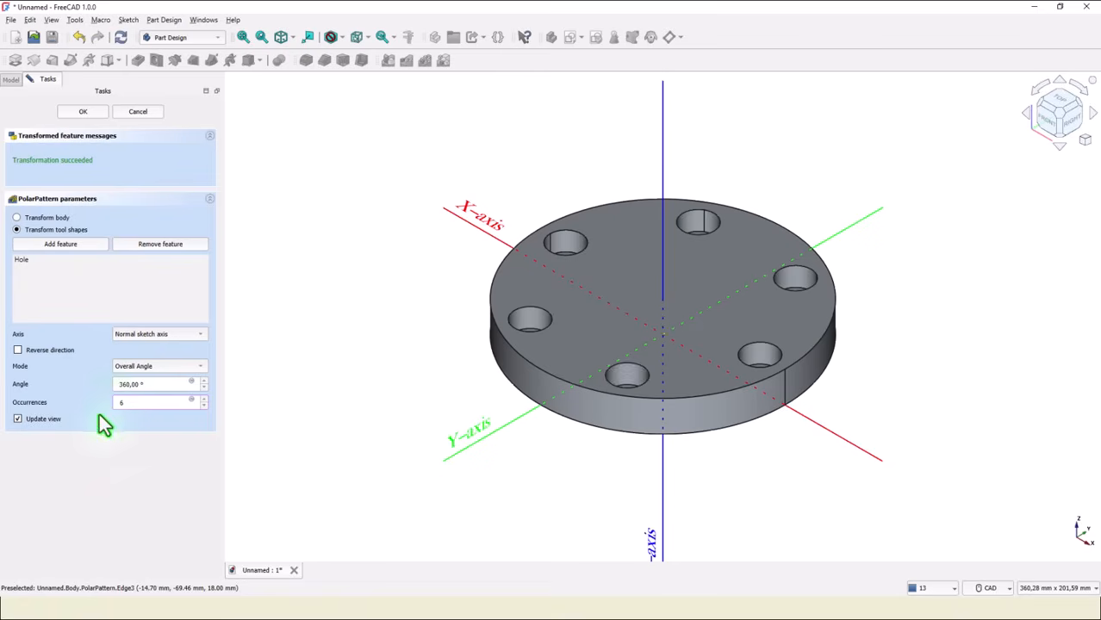
click(95, 110)
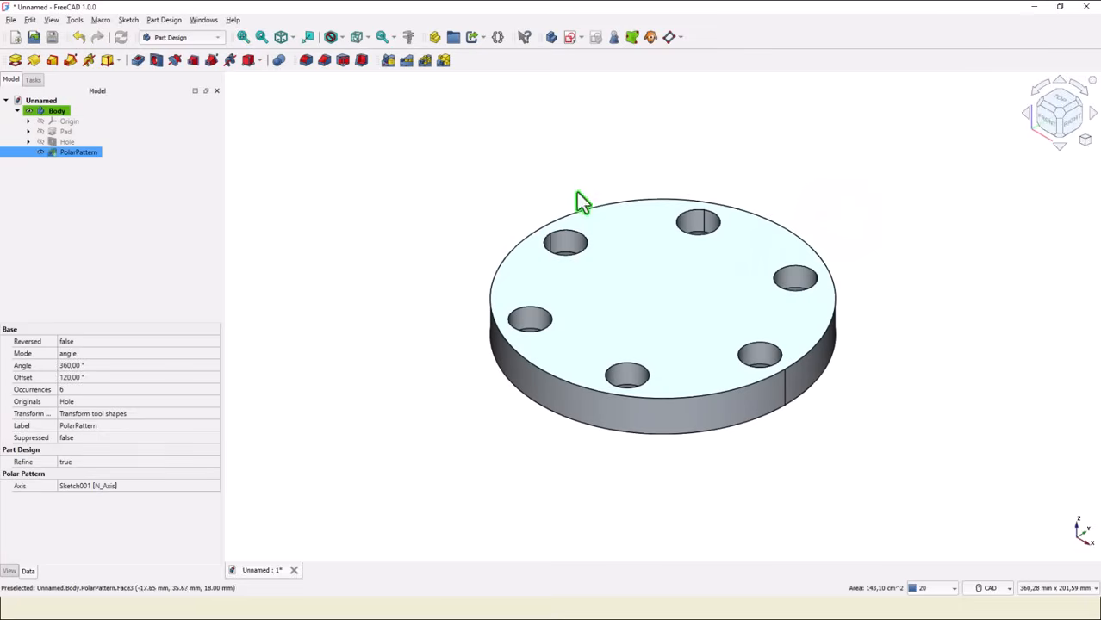
Start a sketch on the top face and draw a circle centred on the origin, about 170 mm in diameter.
click(577, 198)
click(571, 39)
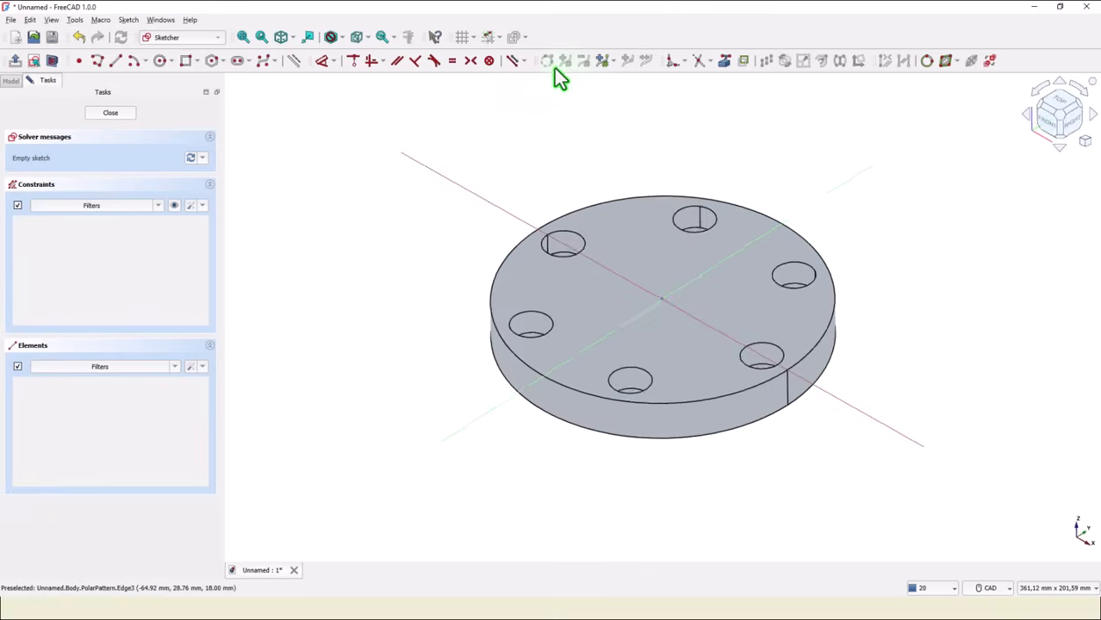
click(159, 60)
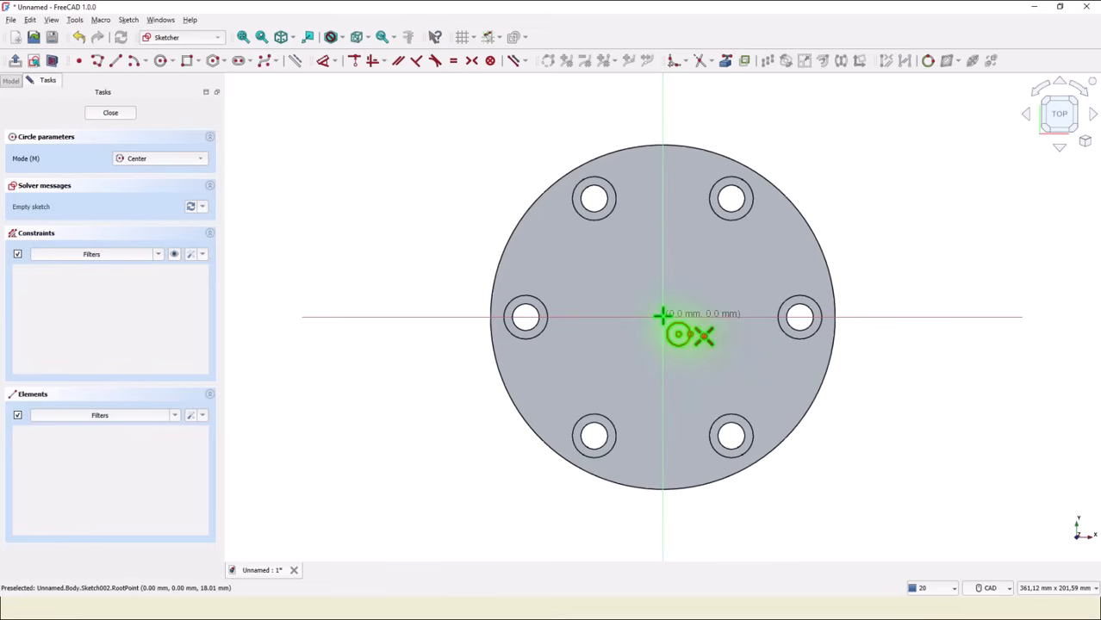
click(662, 317)
click(818, 184)
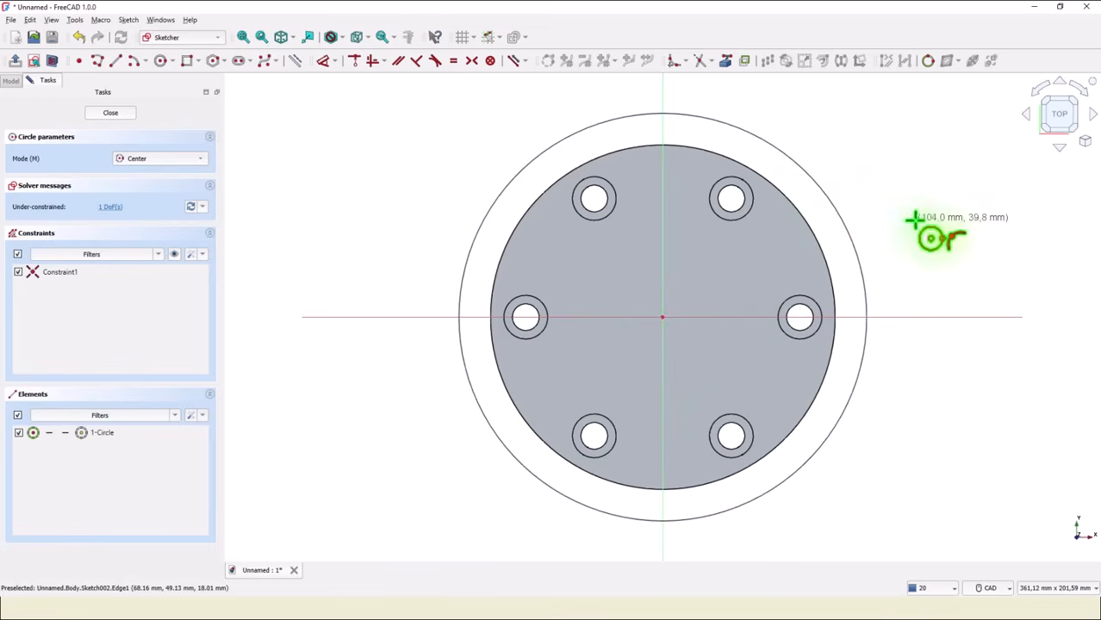
Draw two vertical lines across the large circle, one on each side of the vertical axis.
click(116, 62)
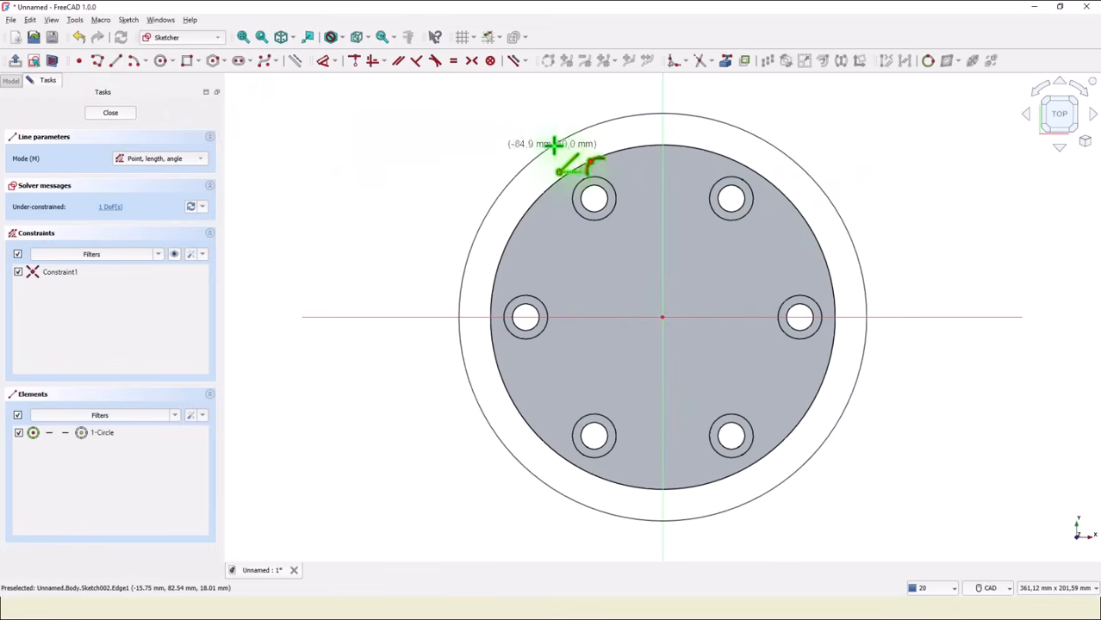
click(622, 116)
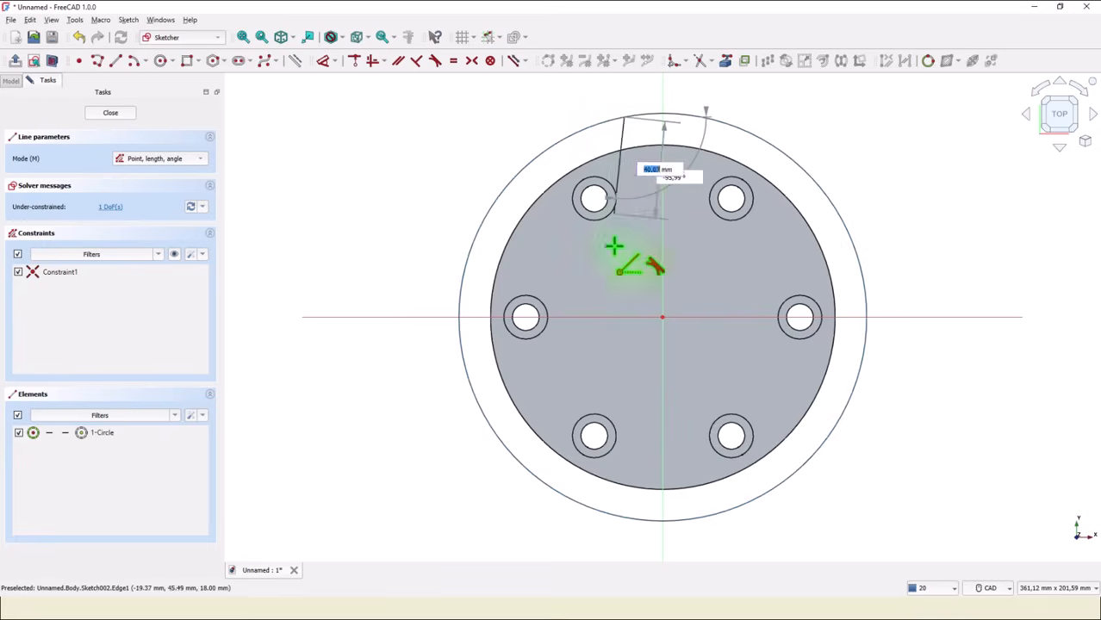
click(626, 515)
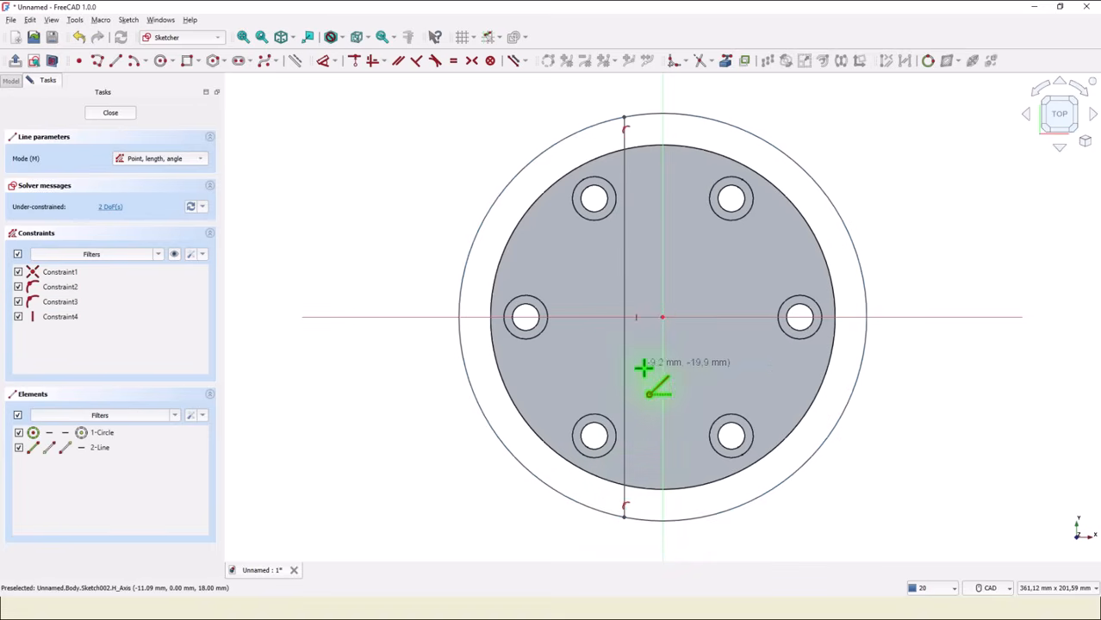
click(690, 114)
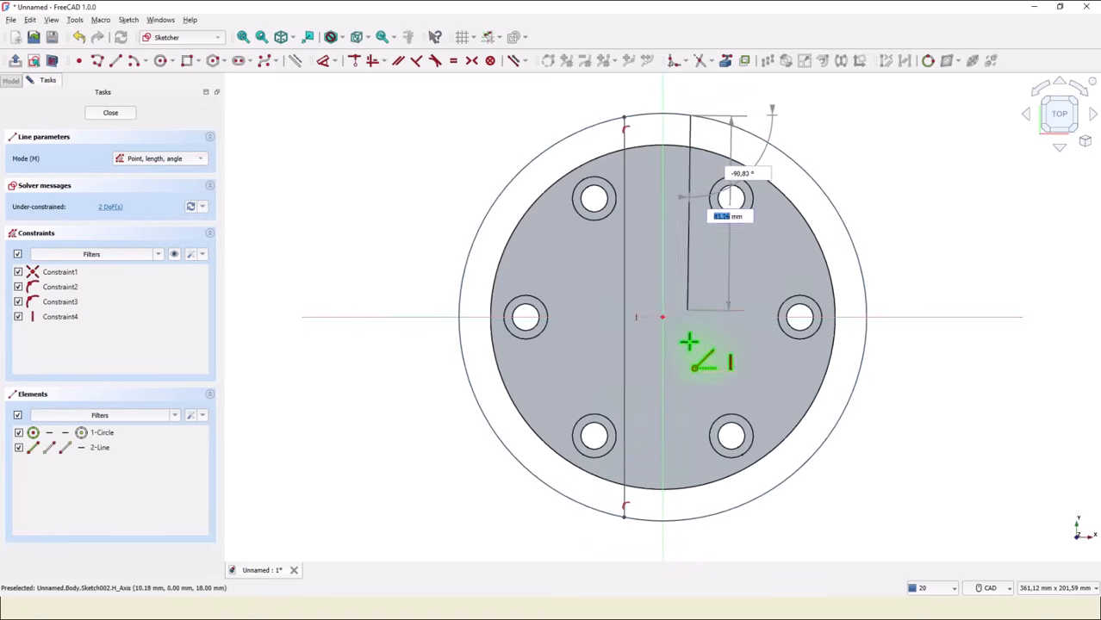
click(697, 518)
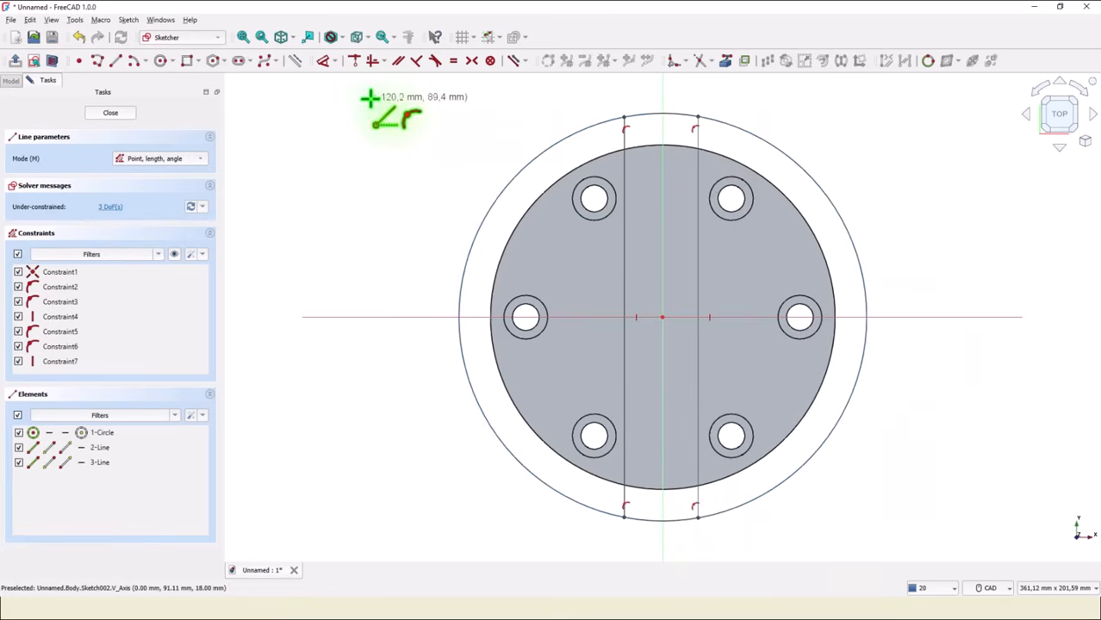
Constrain the two vertical lines to be equal.
click(449, 64)
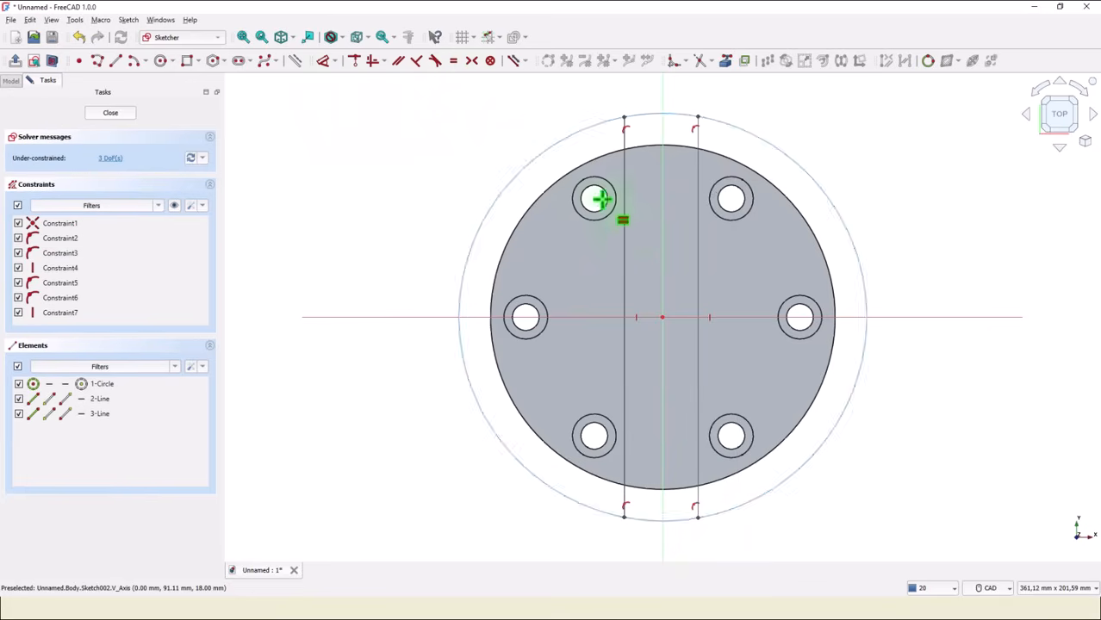
click(625, 251)
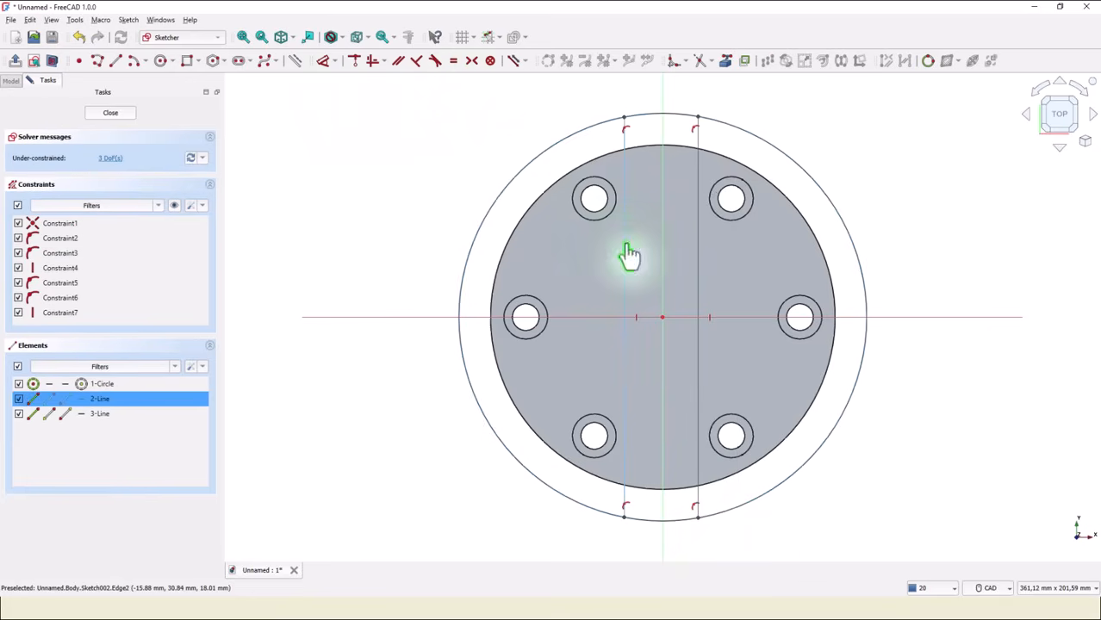
click(696, 252)
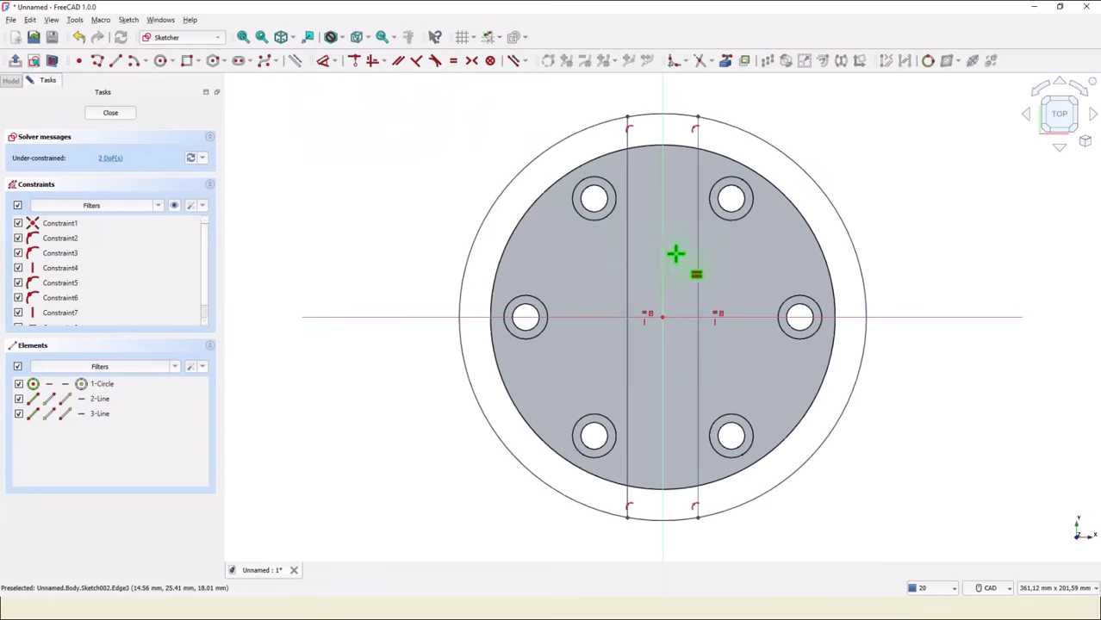
Set the horizontal distance between the two vertical lines to 30 mm.
click(325, 61)
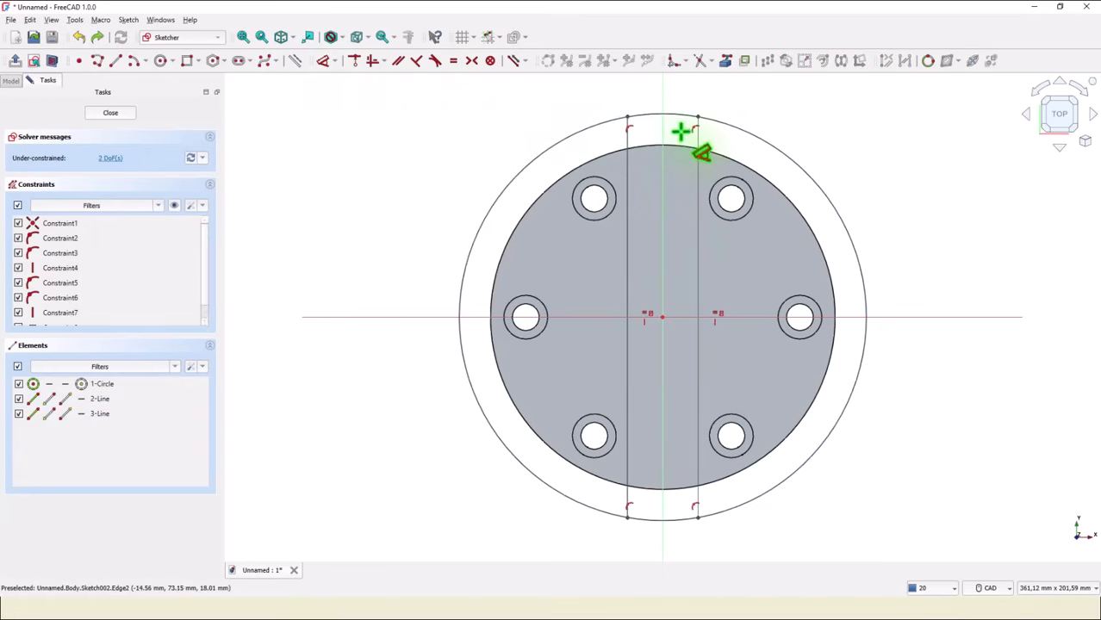
click(627, 141)
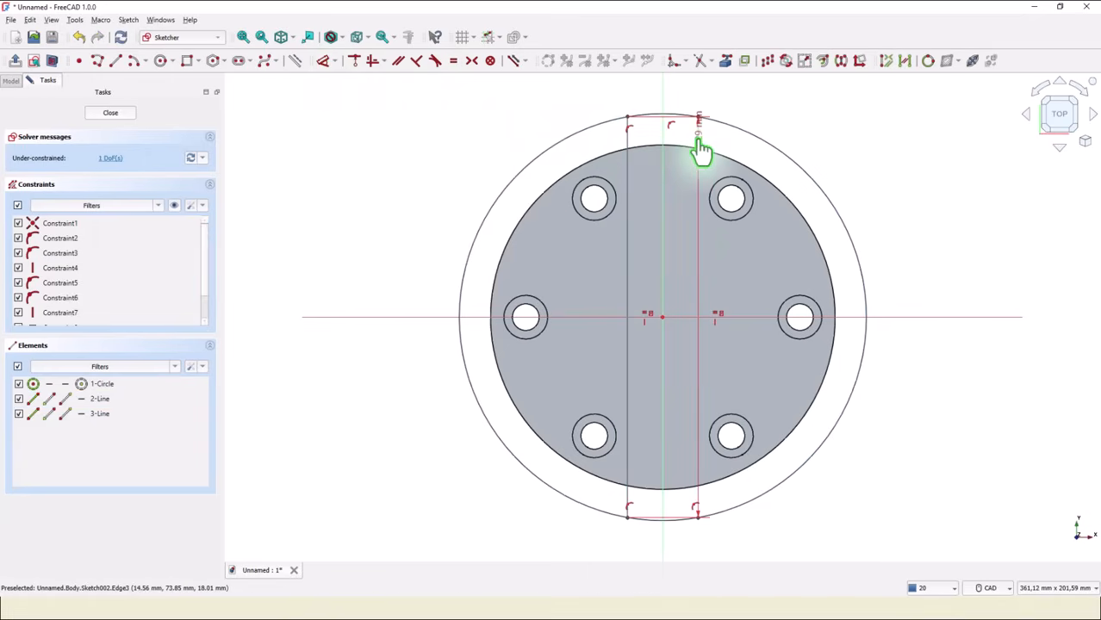
click(700, 149)
click(696, 98)
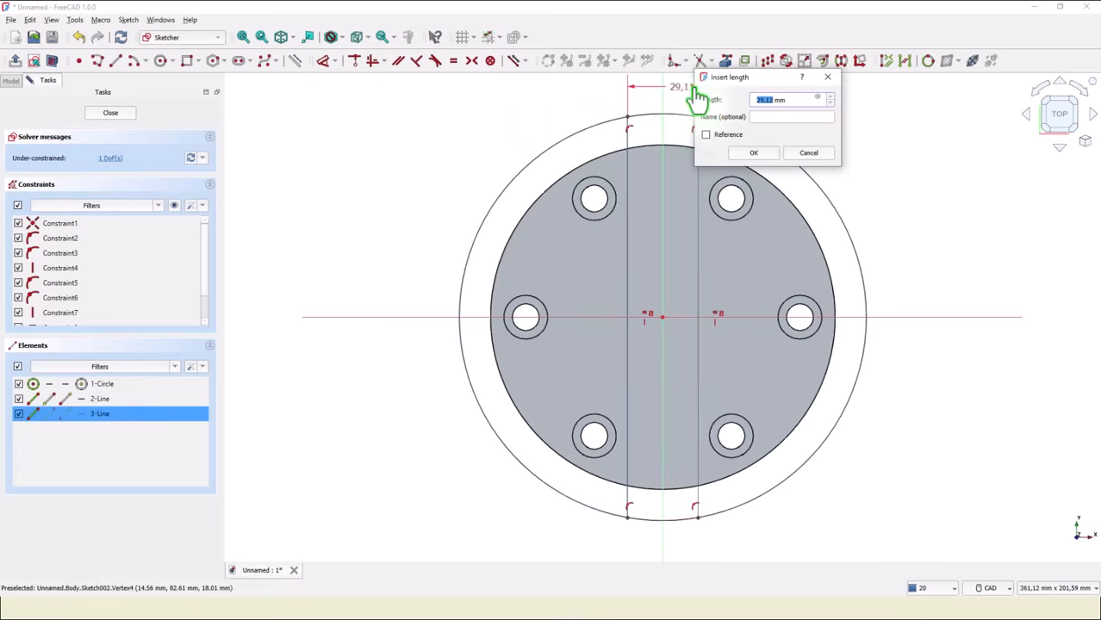
text(30)
key(Return)
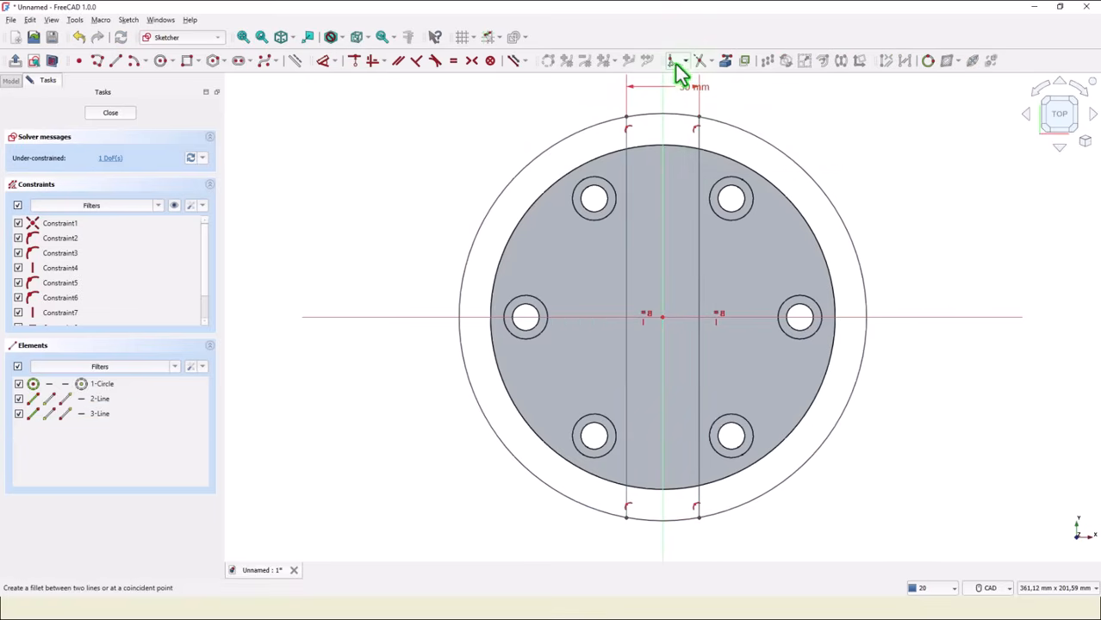
Trim away the large circle's arcs lying outside the two vertical lines.
click(700, 62)
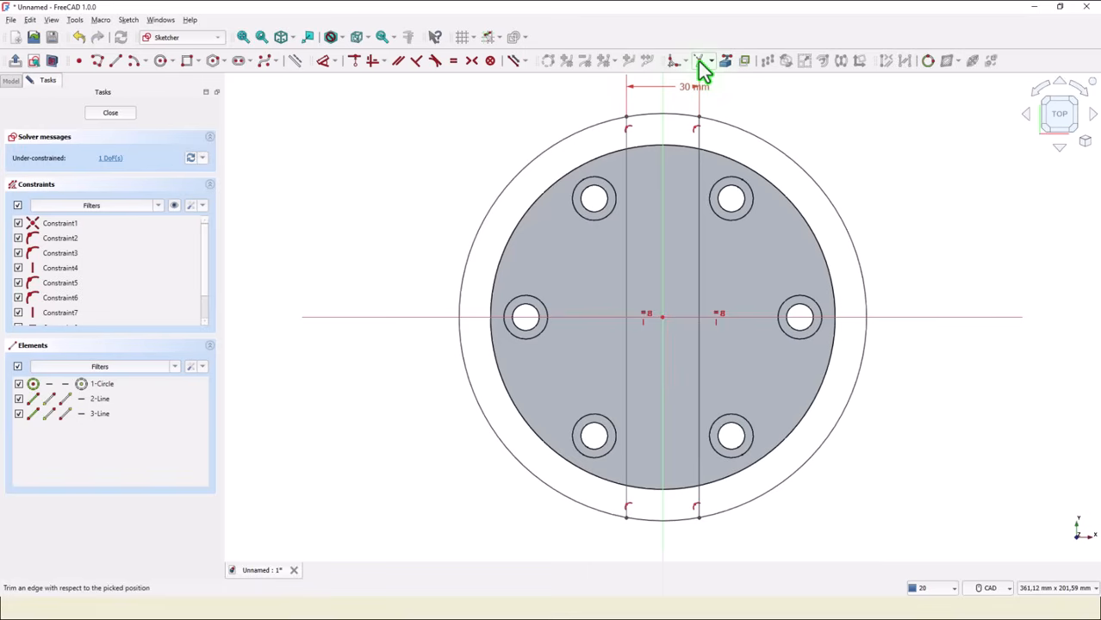
click(778, 158)
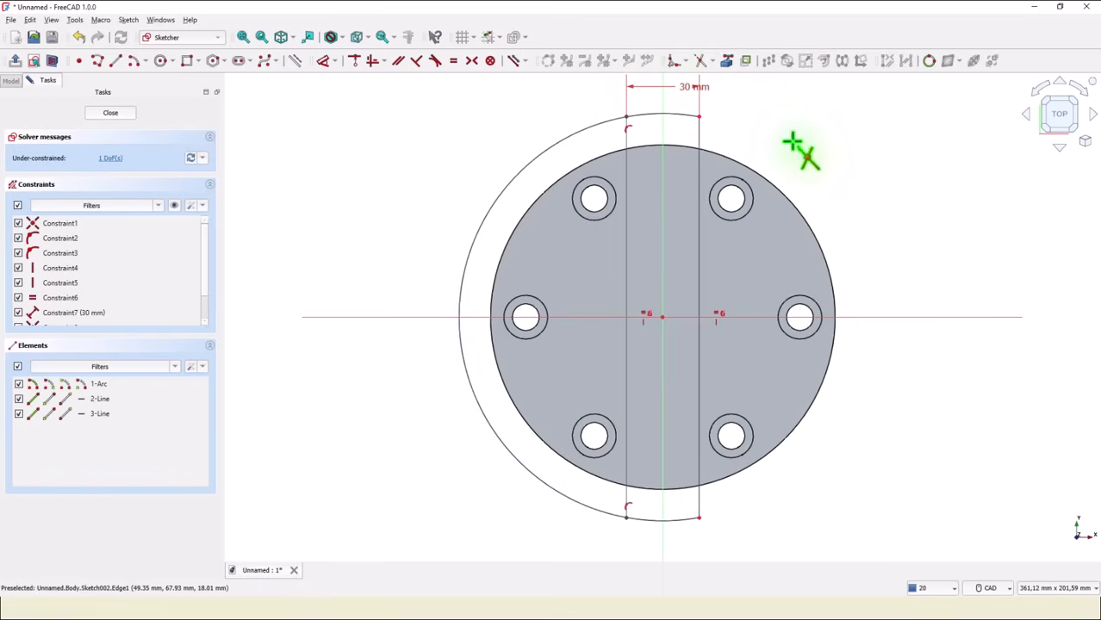
click(563, 141)
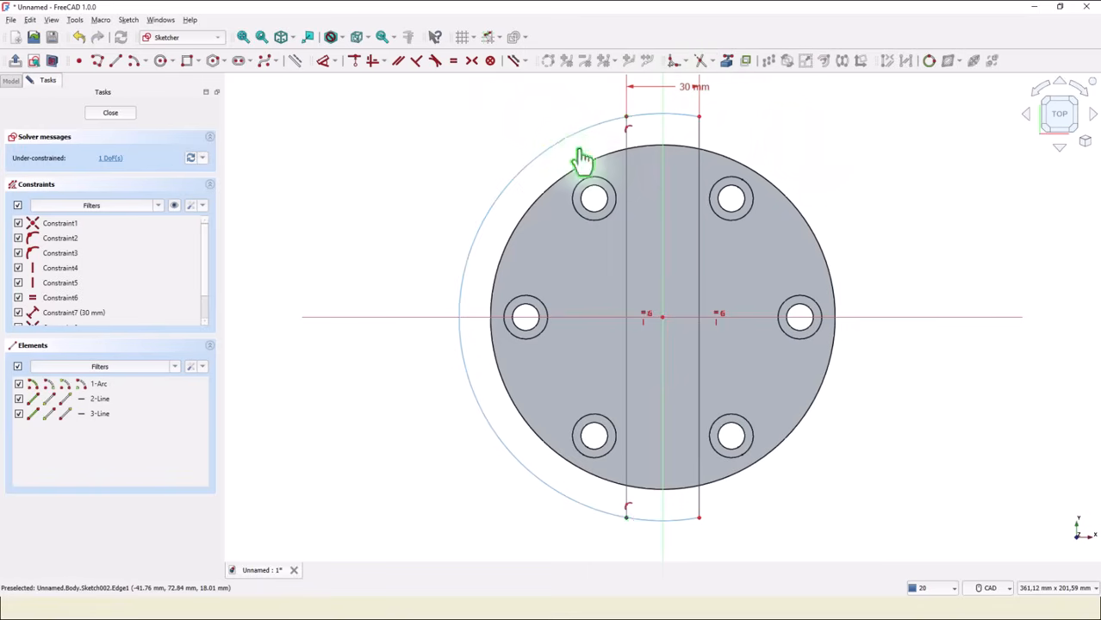
Link the flange's outer edge as external geometry and make the top arc equal to it.
click(726, 60)
click(728, 163)
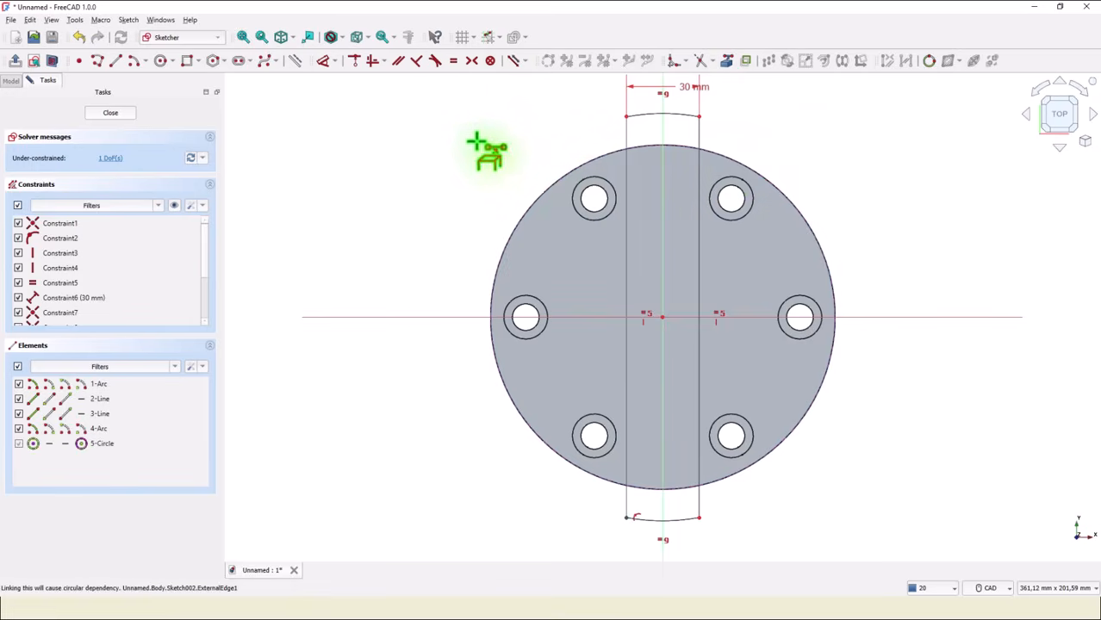
click(453, 61)
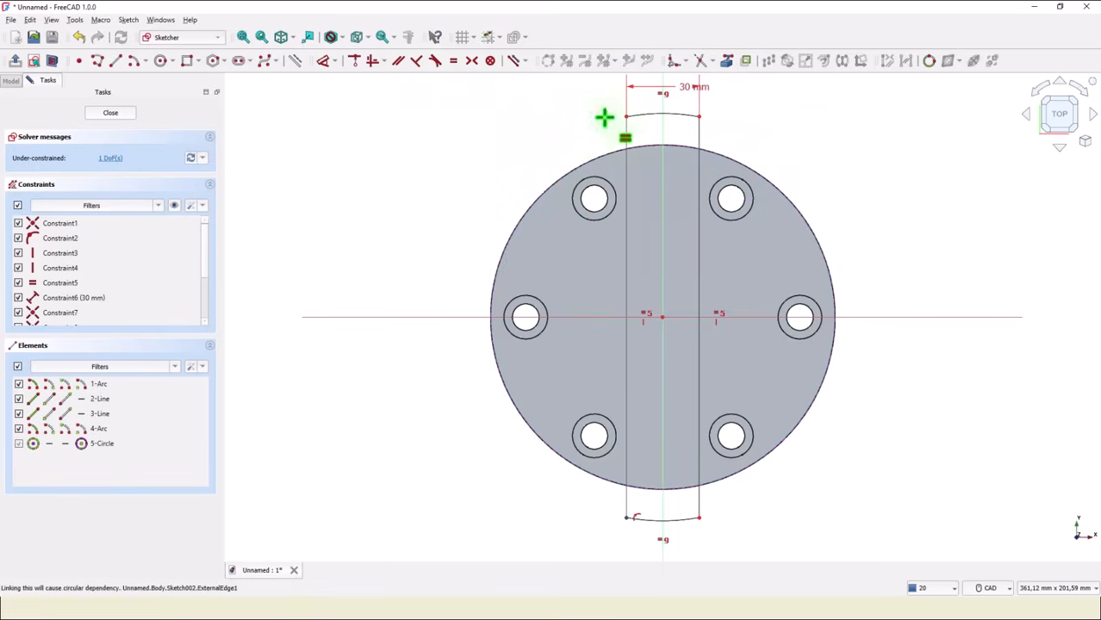
click(644, 114)
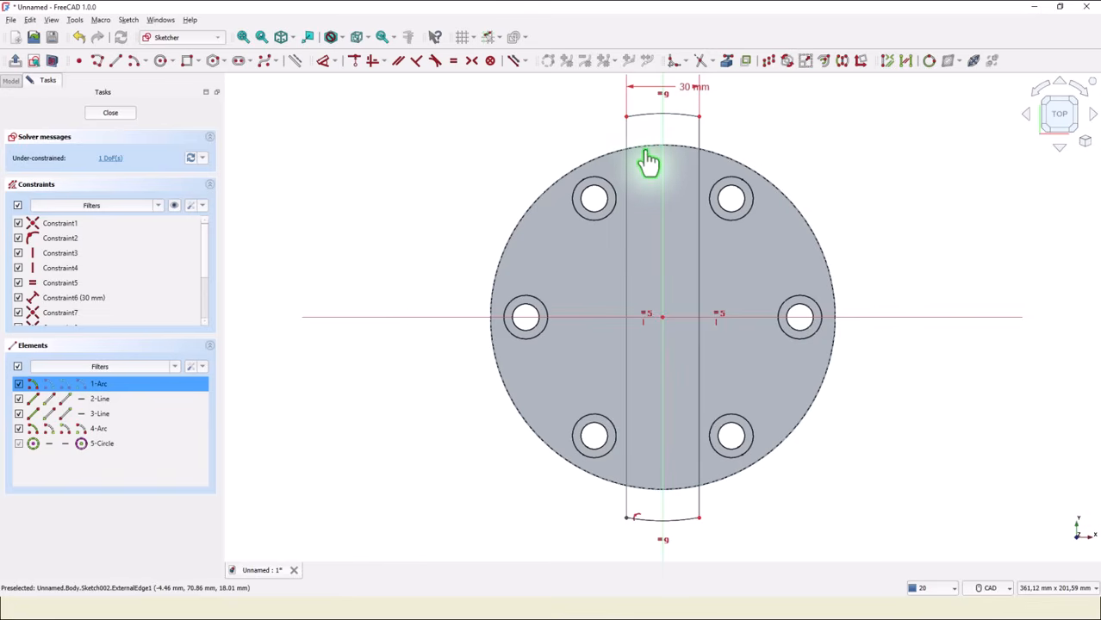
click(648, 159)
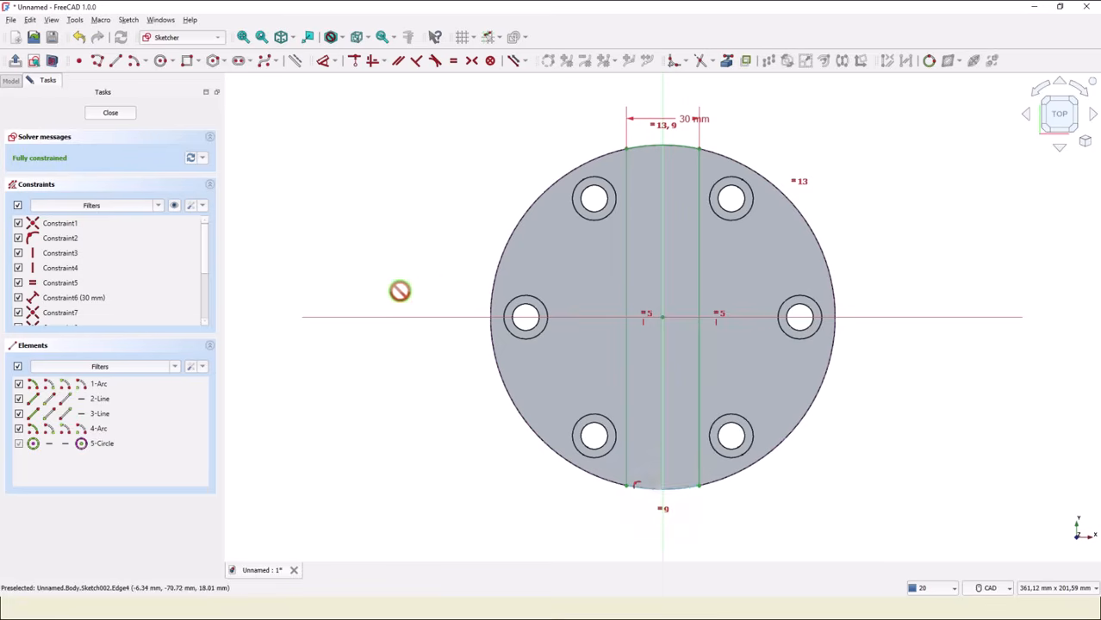
Close the sketch and pad it with a length of 41-18 mm.
click(111, 112)
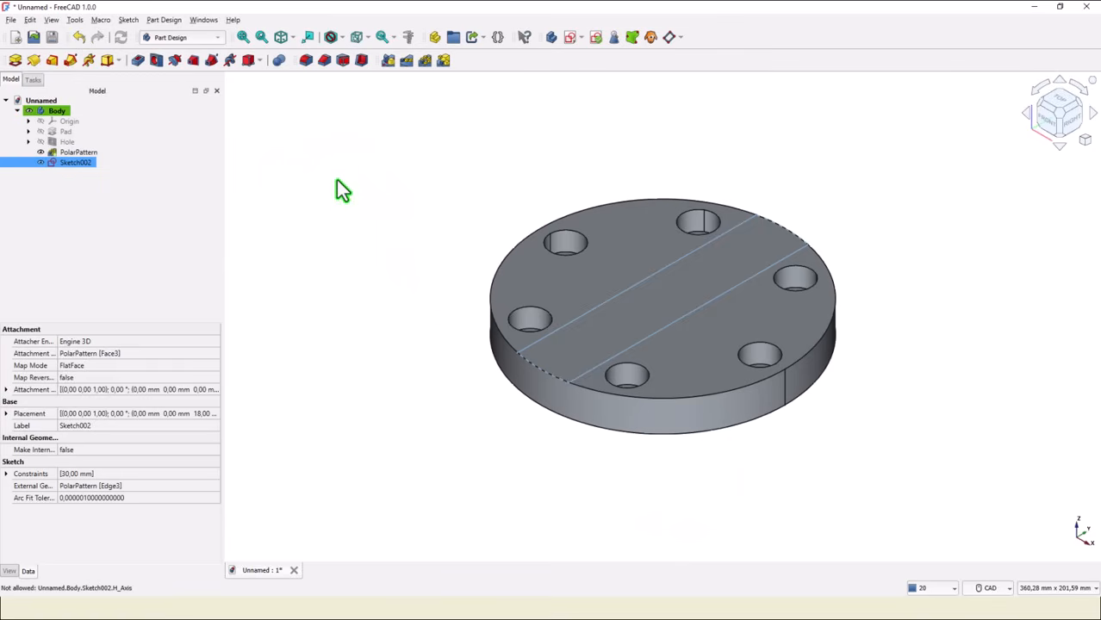
click(15, 61)
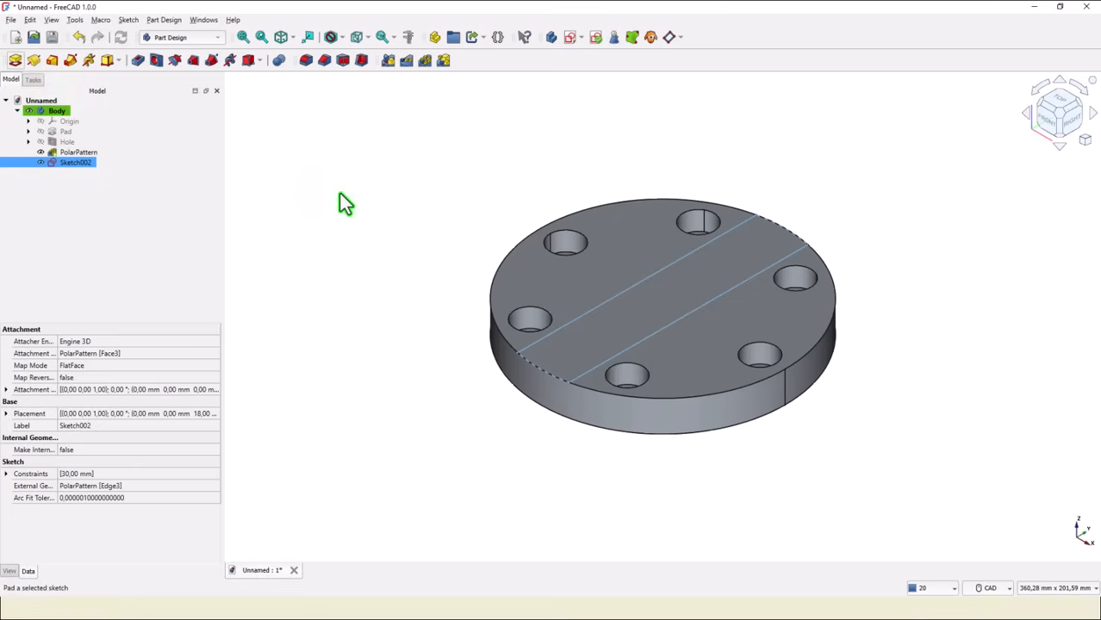
key(BackSpace)
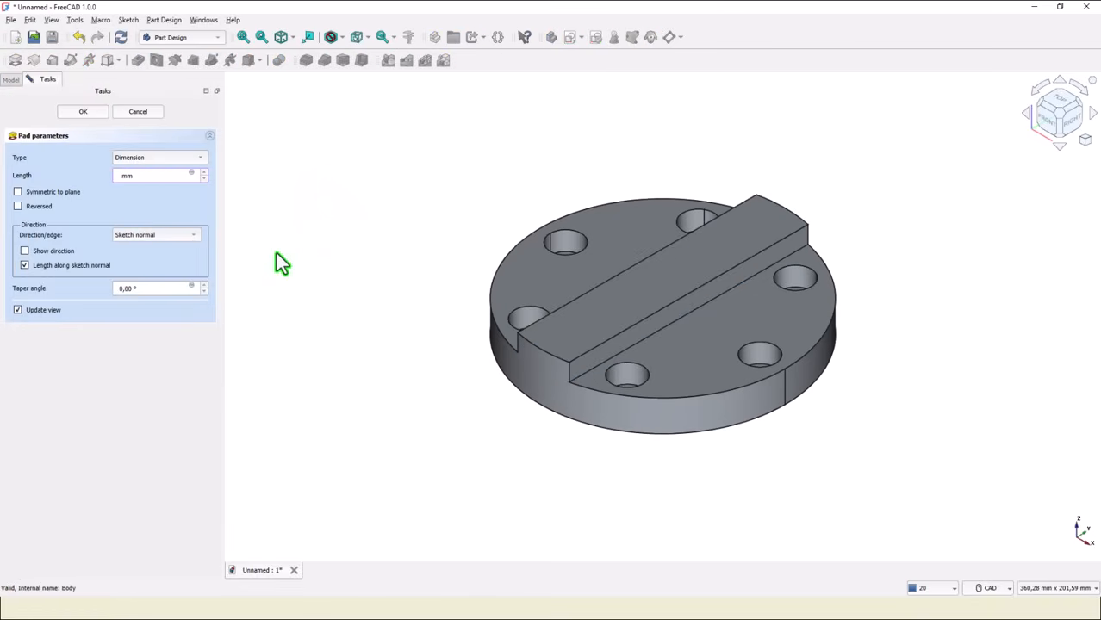
text(41-18)
key(Return)
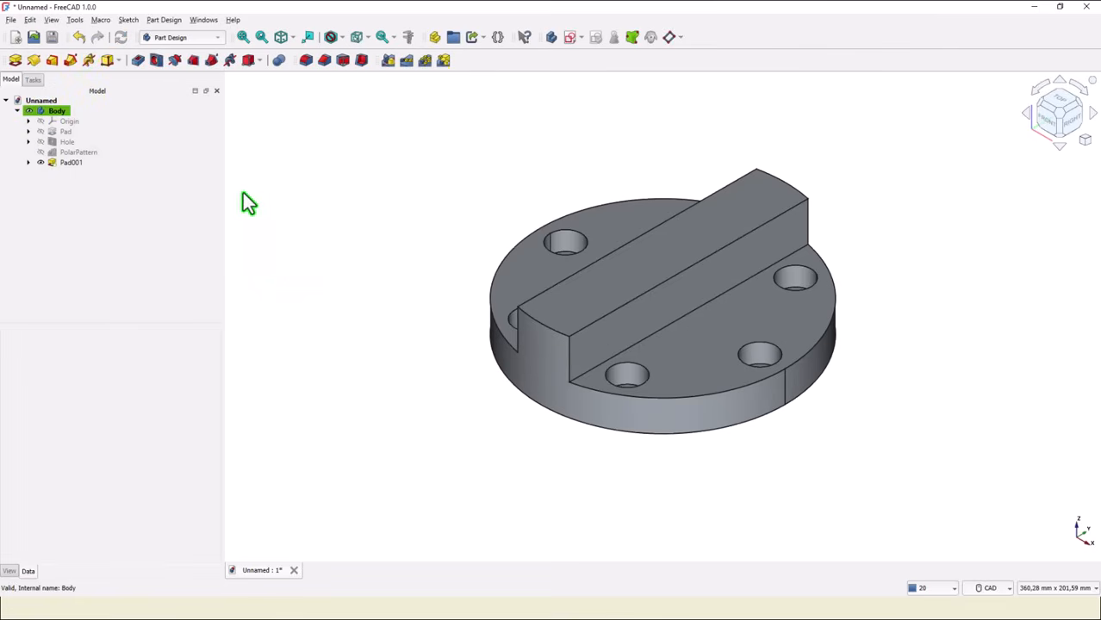
Start a sketch on the flange's top face, draw a 95 mm diameter circle centred on the origin, and close it.
click(244, 38)
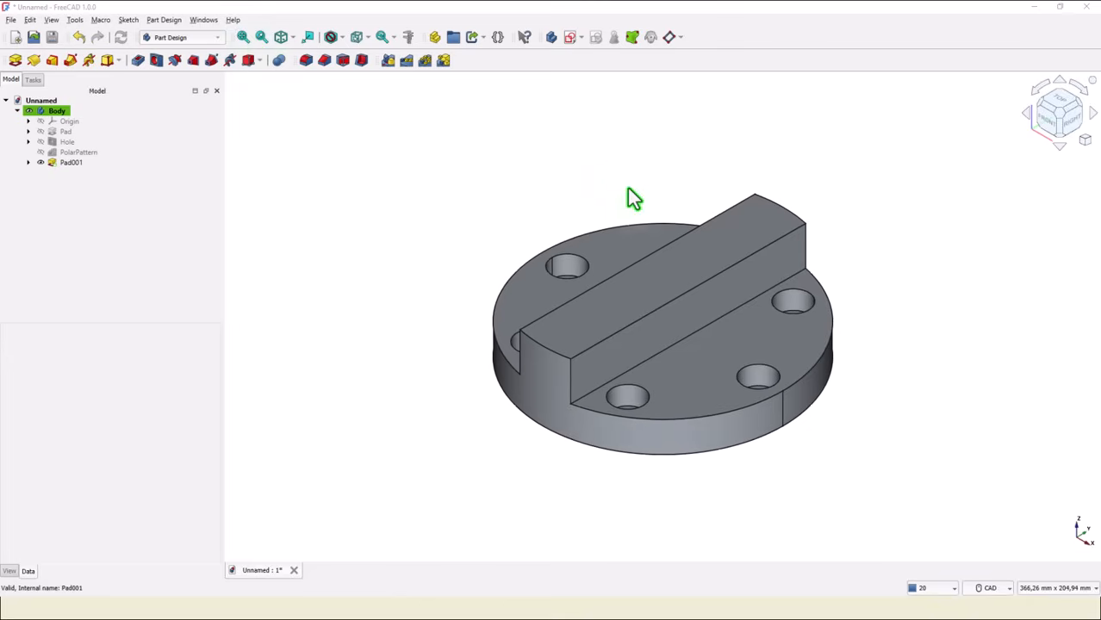
click(727, 372)
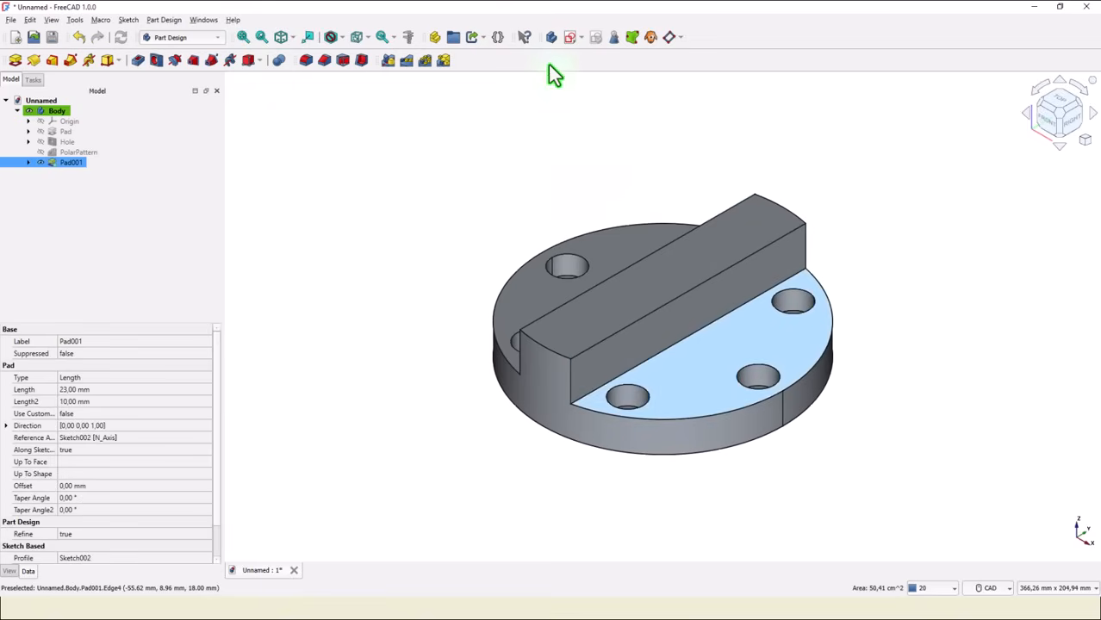
click(570, 38)
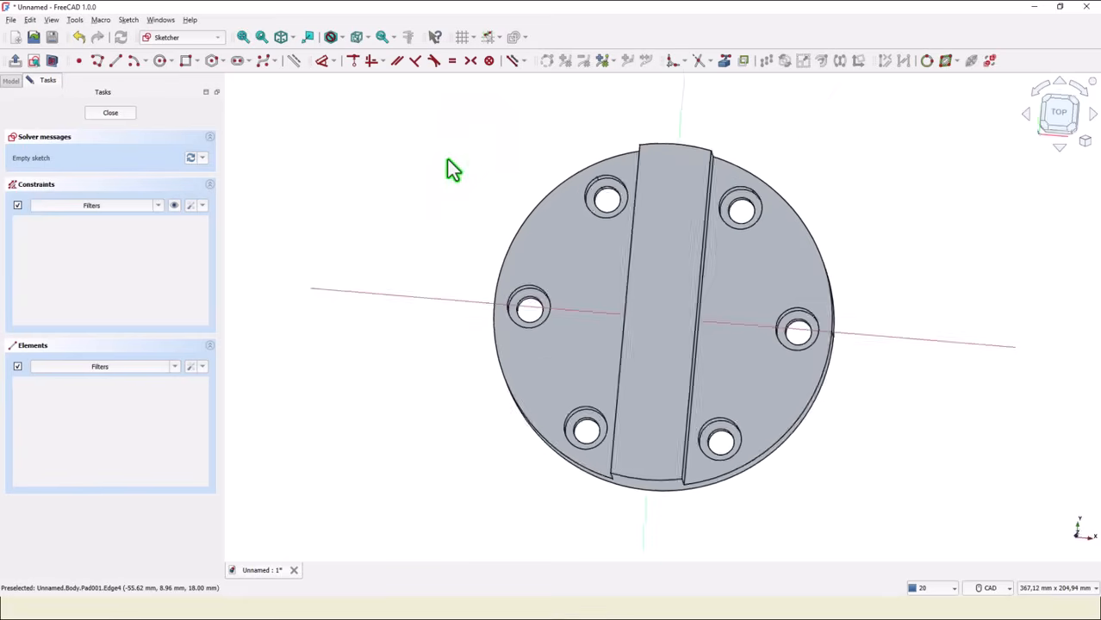
click(161, 65)
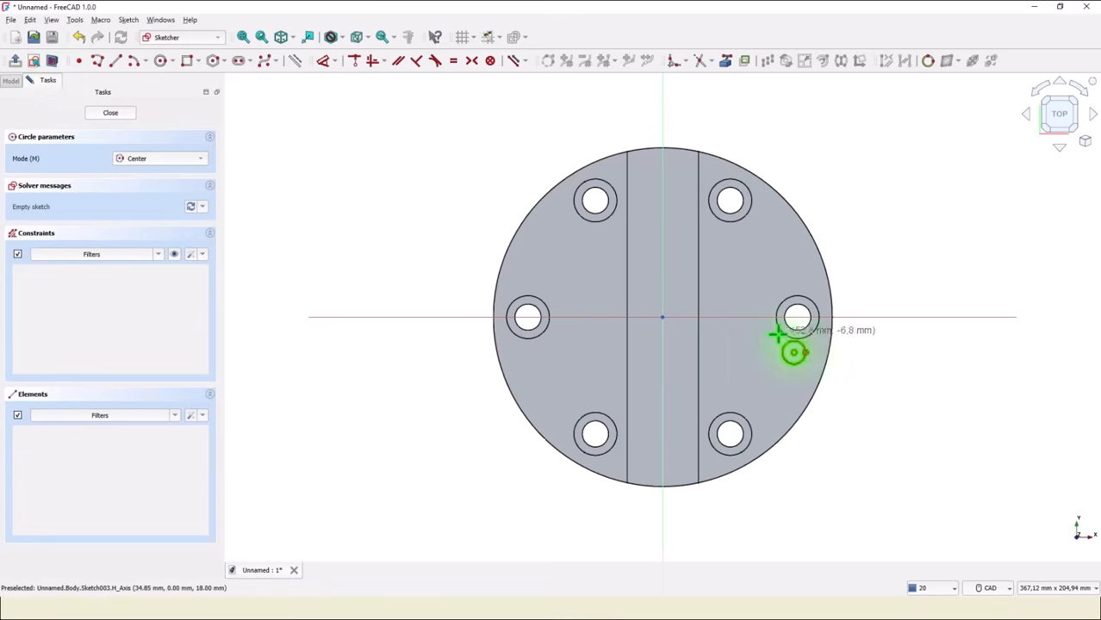
click(662, 316)
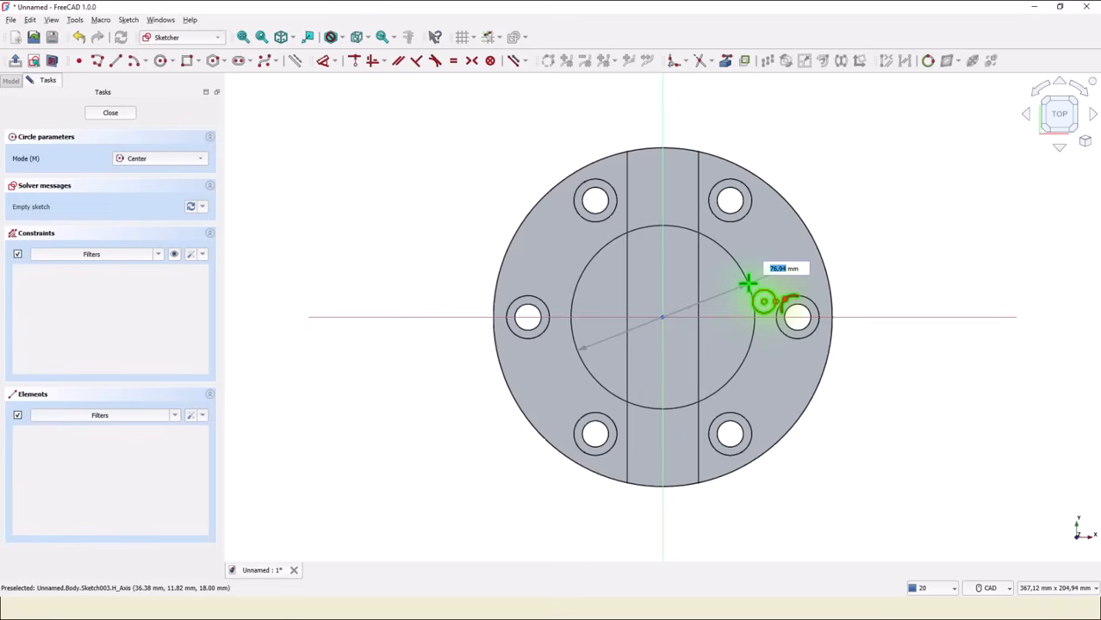
text(95)
key(Return)
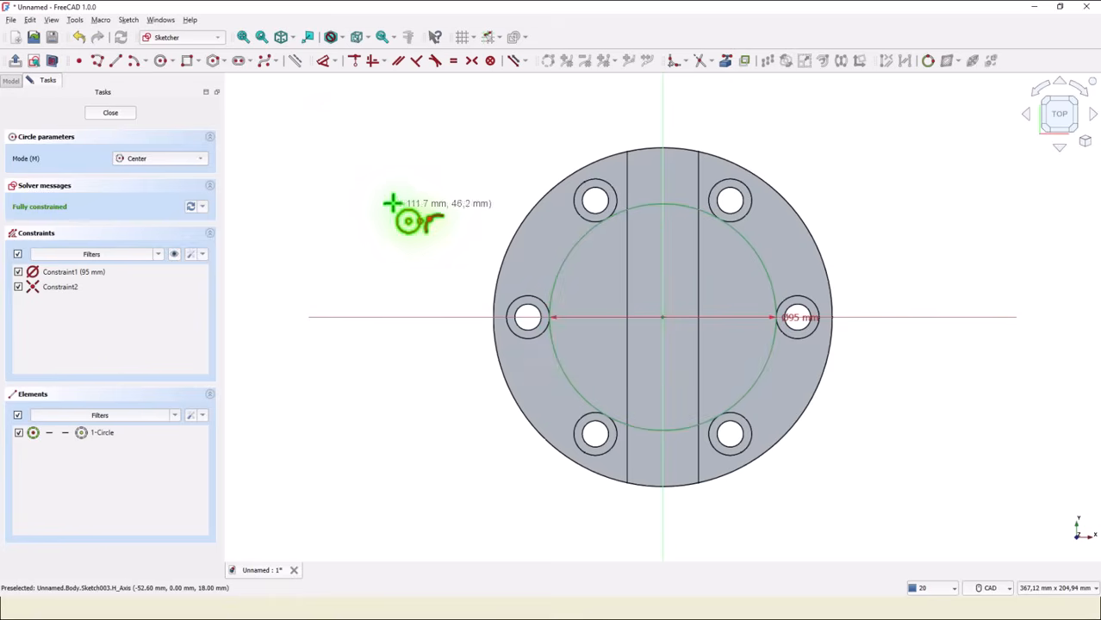
click(123, 117)
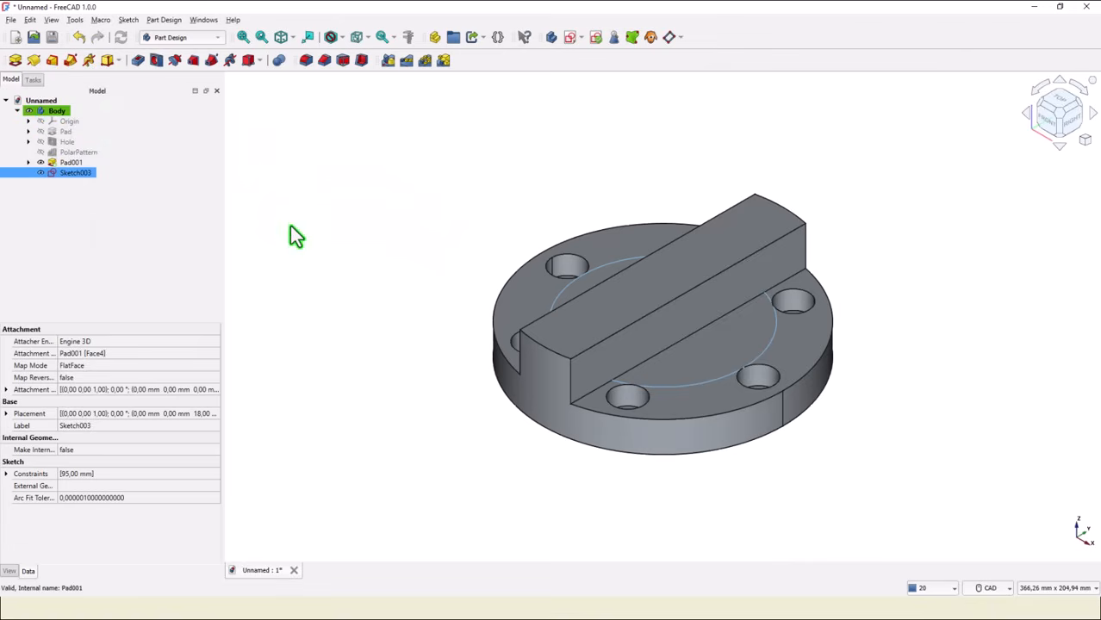
Review the Hole feature's parameters without changing them.
double_click(69, 142)
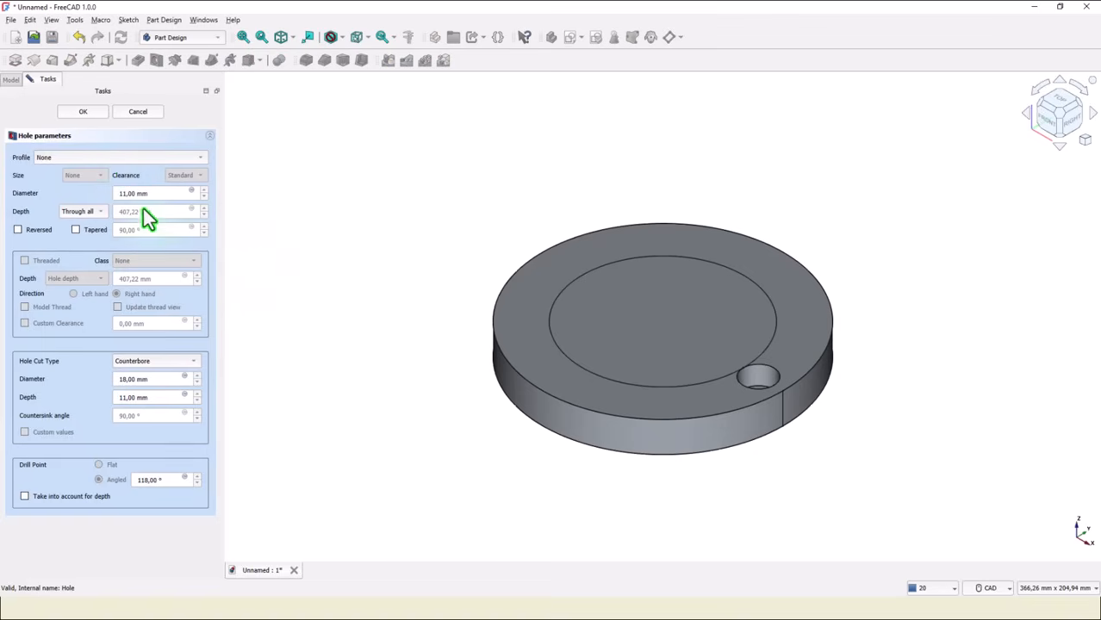
click(139, 112)
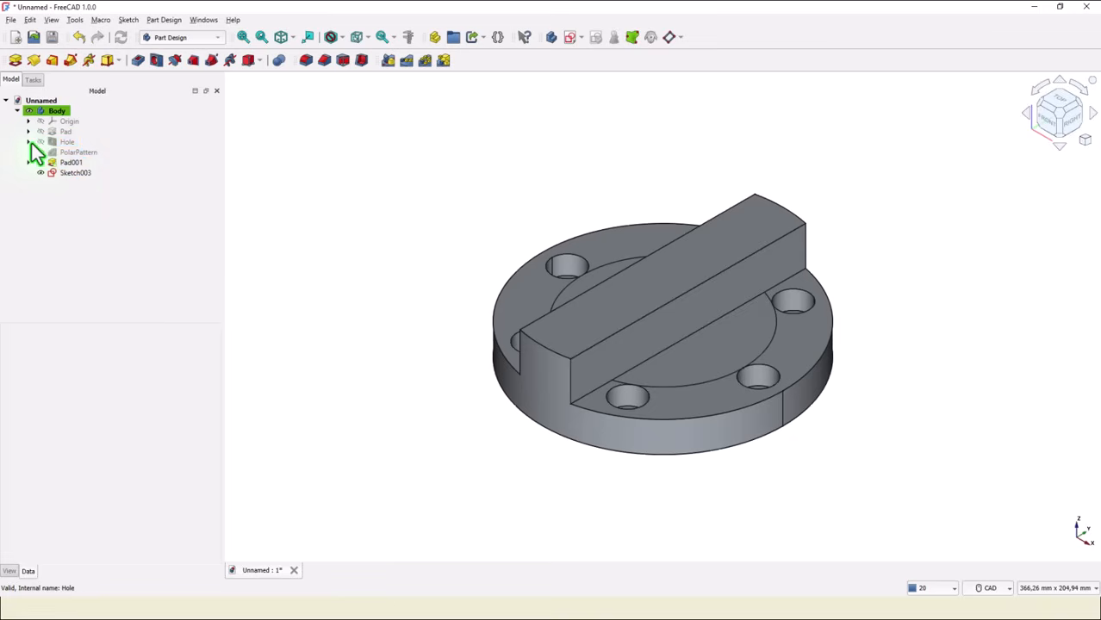
Edit the hole's positioning sketch, setting the hole centre's distance from the origin to 118/2 mm, and close it.
click(29, 141)
click(53, 152)
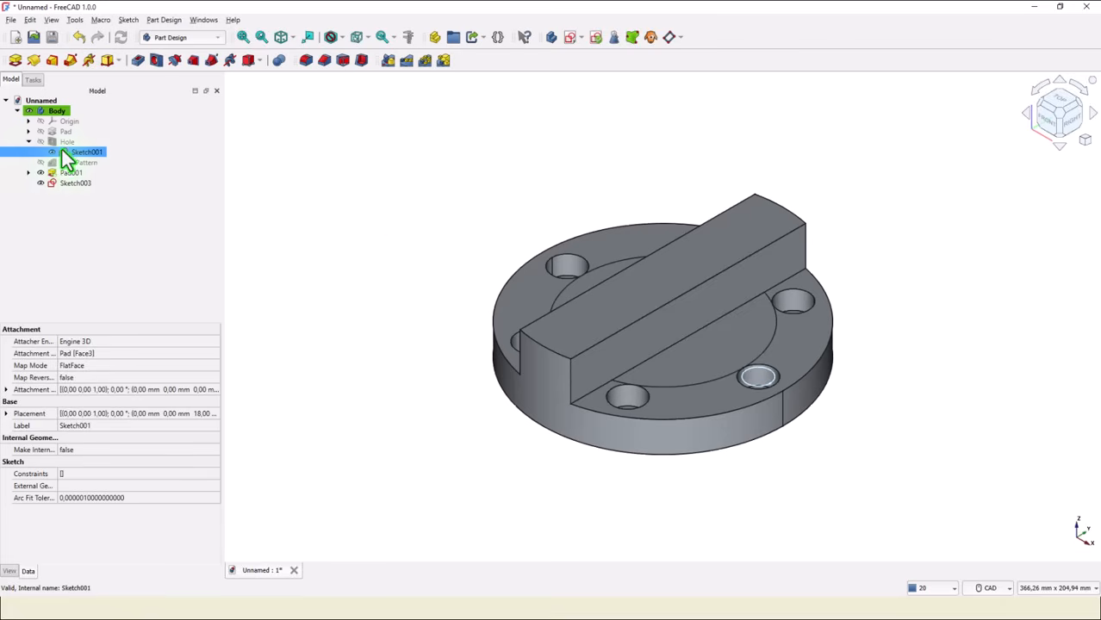
double_click(62, 150)
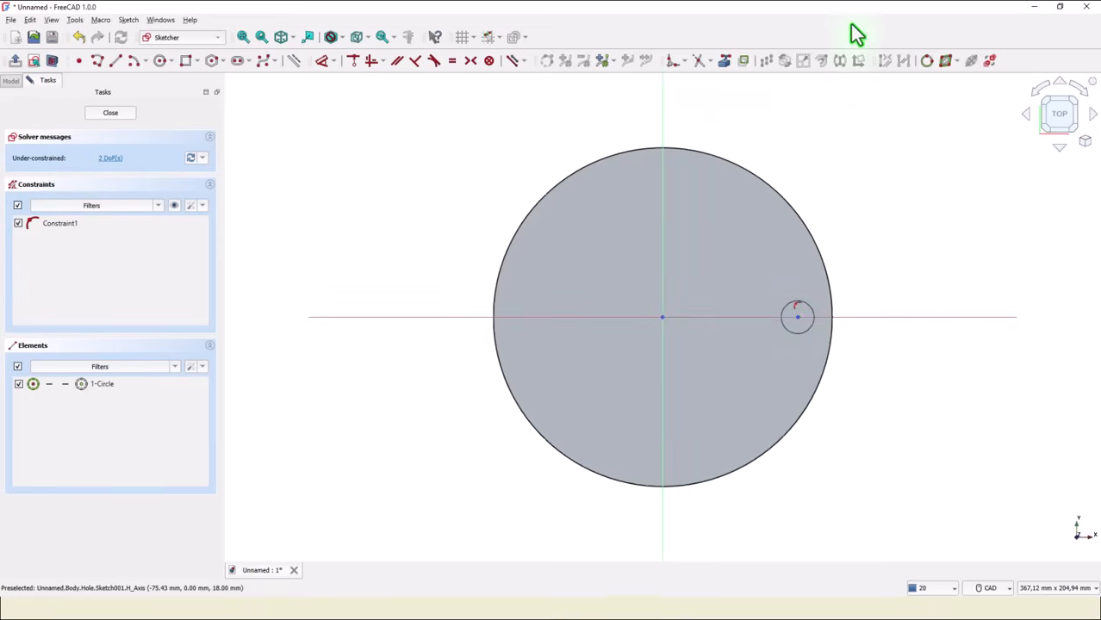
click(893, 0)
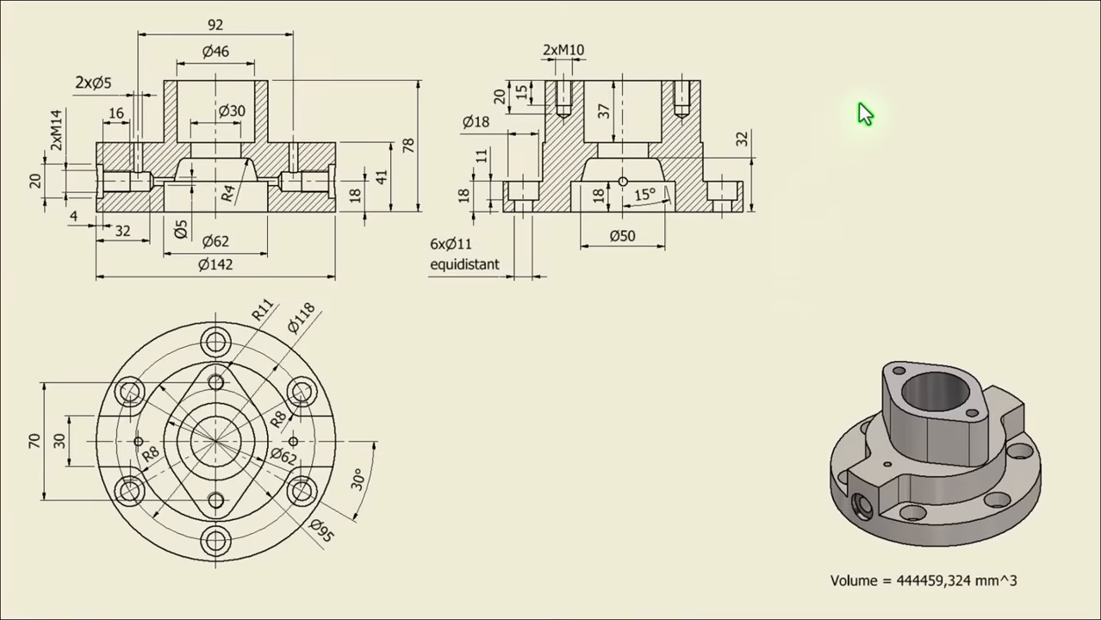
mouse_move(392, 8)
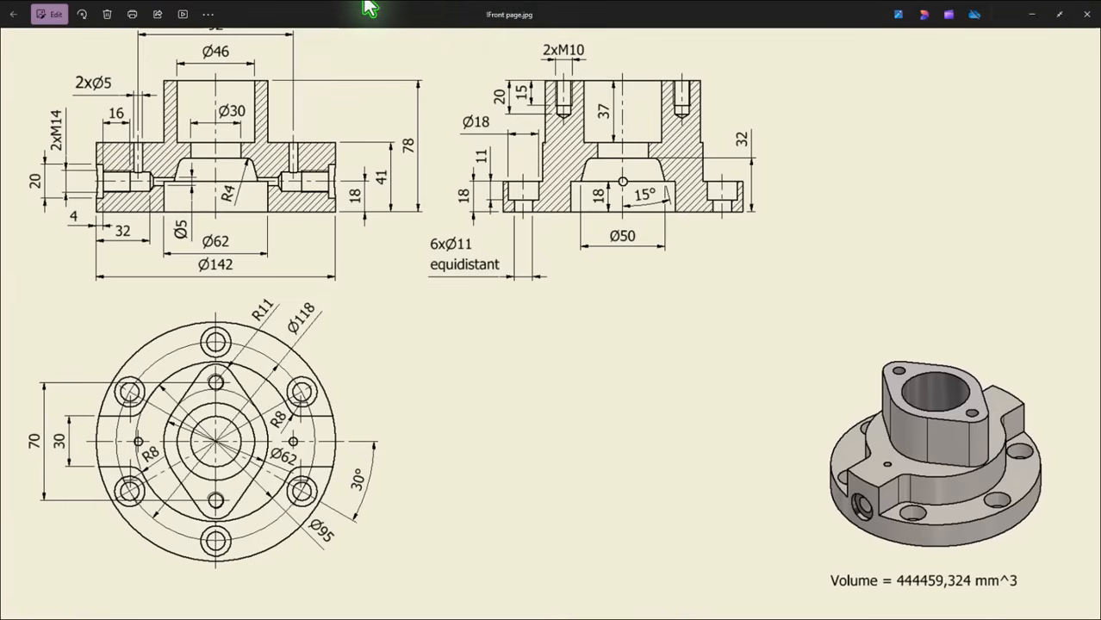
key(alt+Tab)
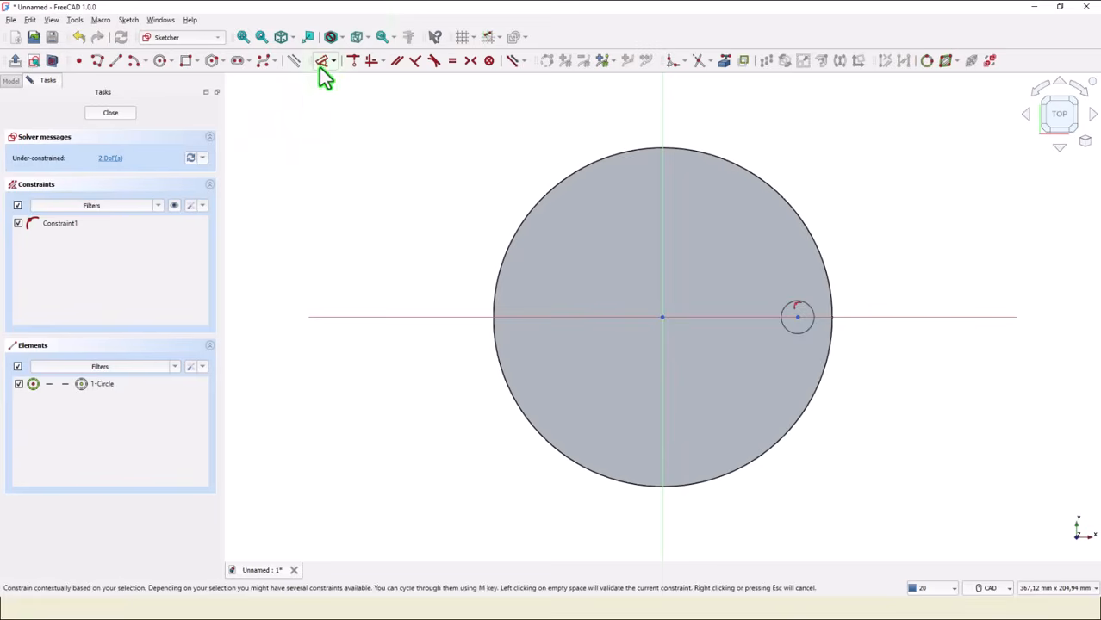
click(321, 62)
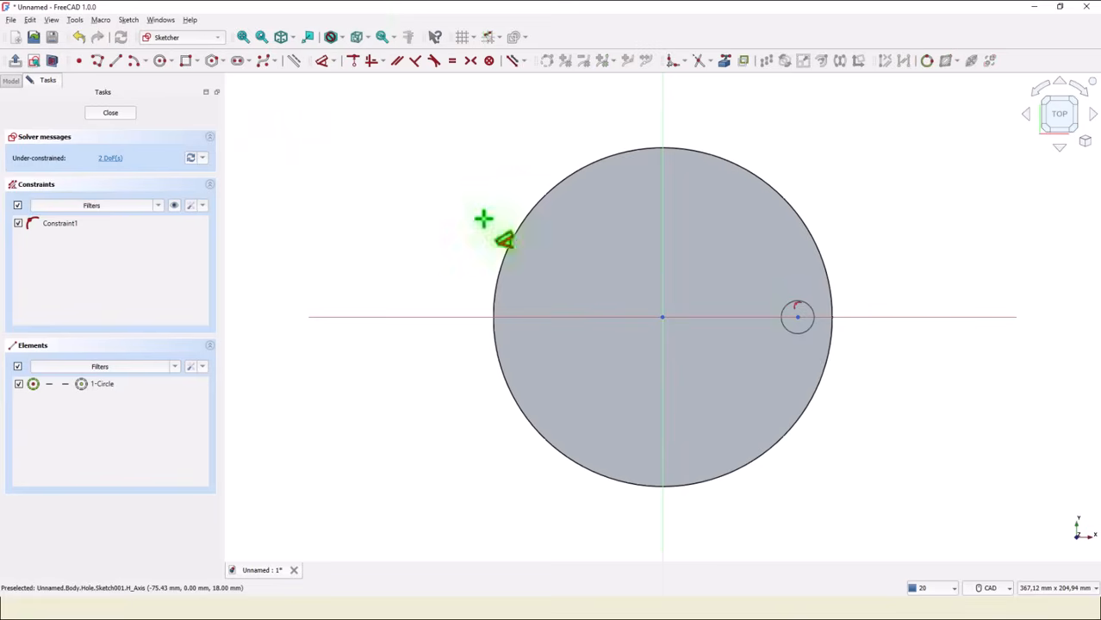
click(797, 320)
click(731, 110)
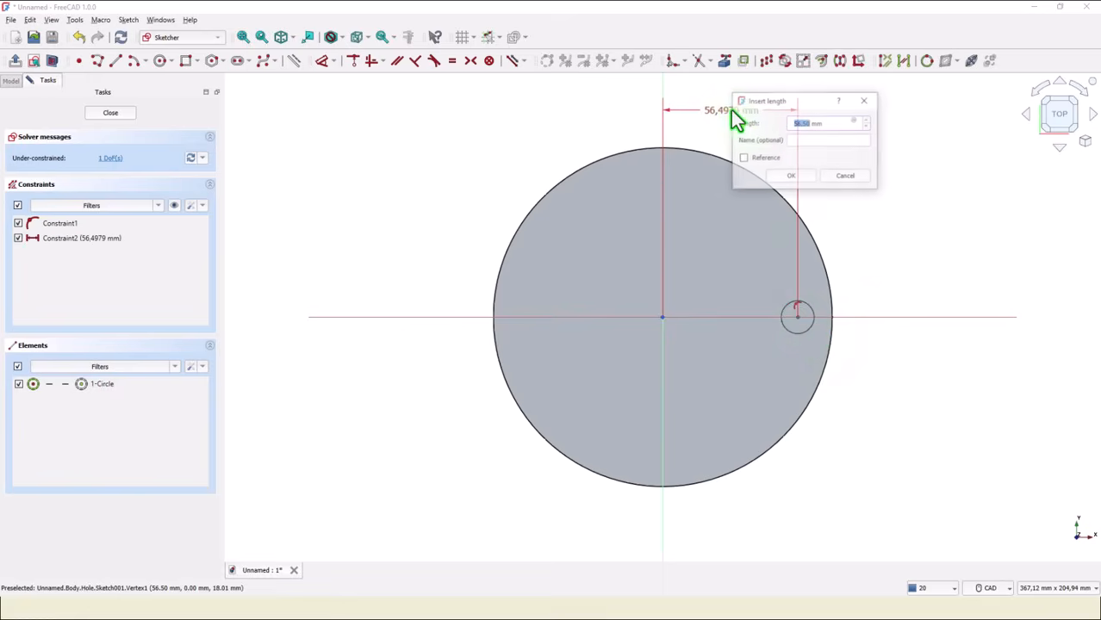
text(118)
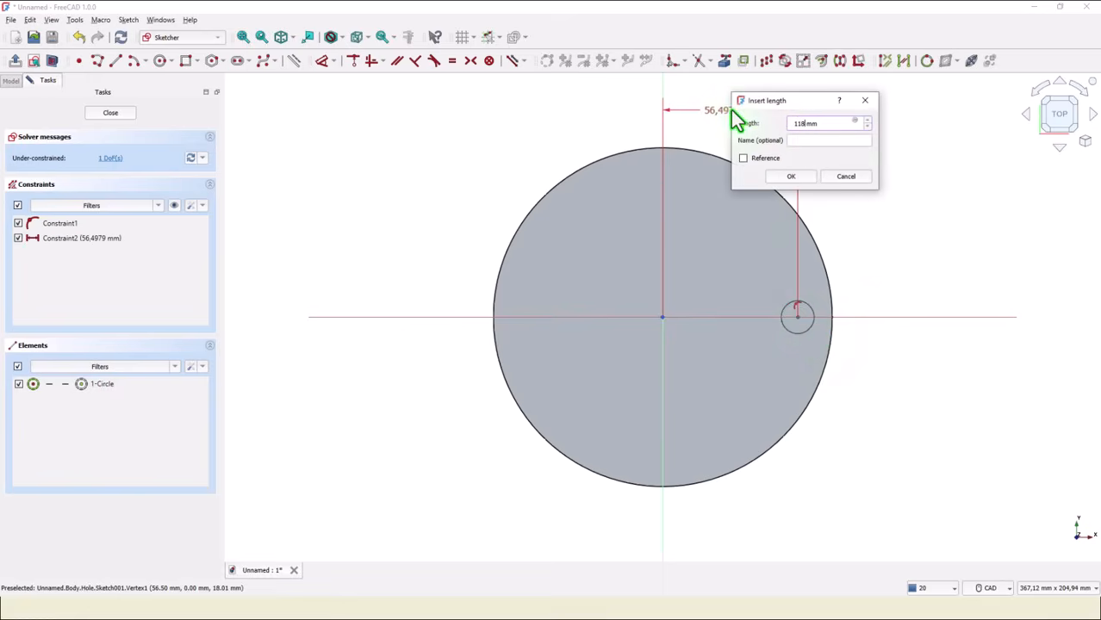
text(/2)
key(Return)
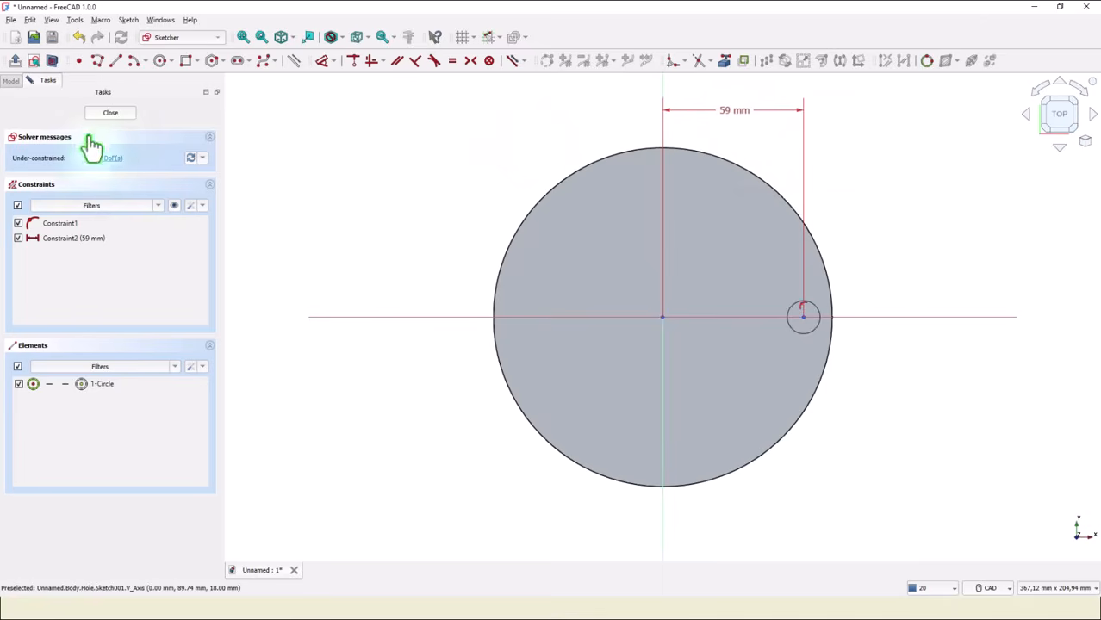
click(109, 115)
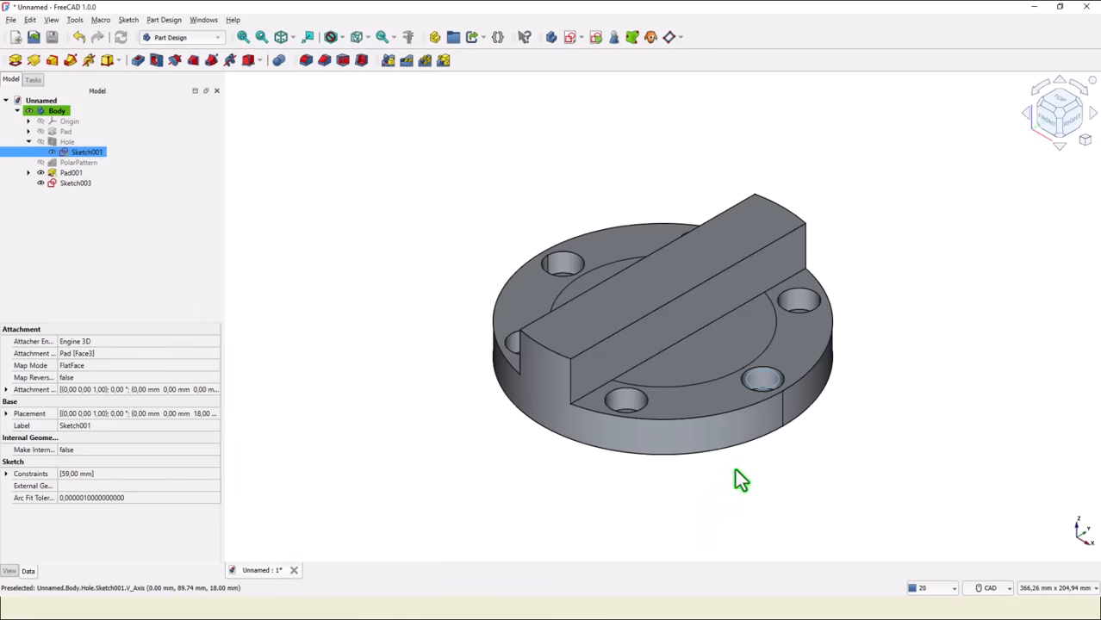
click(53, 152)
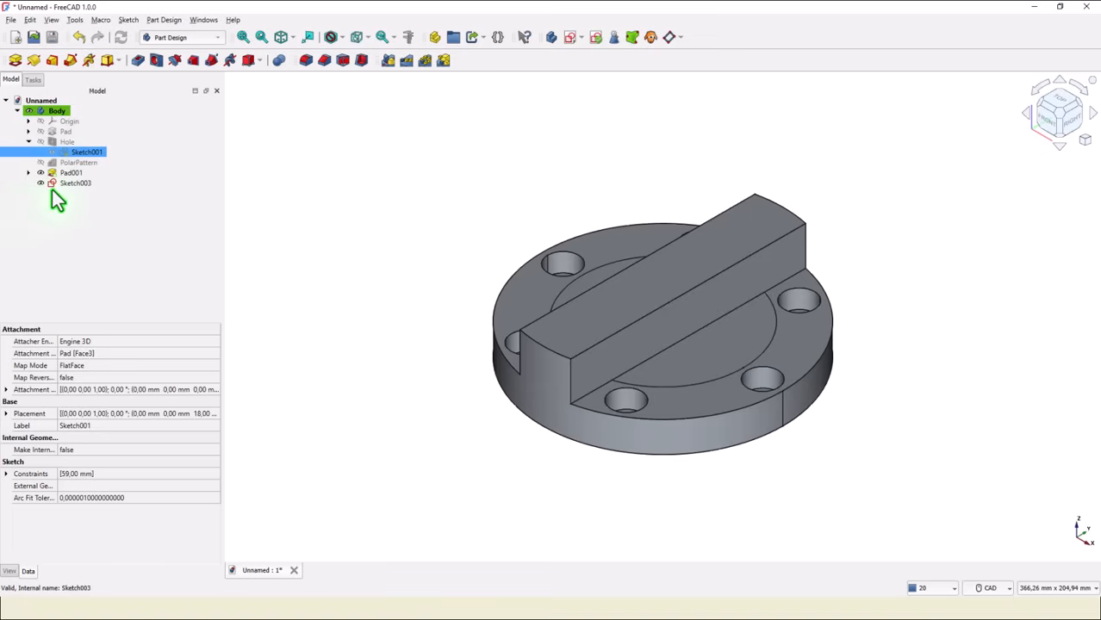
Pad the 95 mm circle sketch with type Up to face, choosing the top face of the raised bar.
click(55, 184)
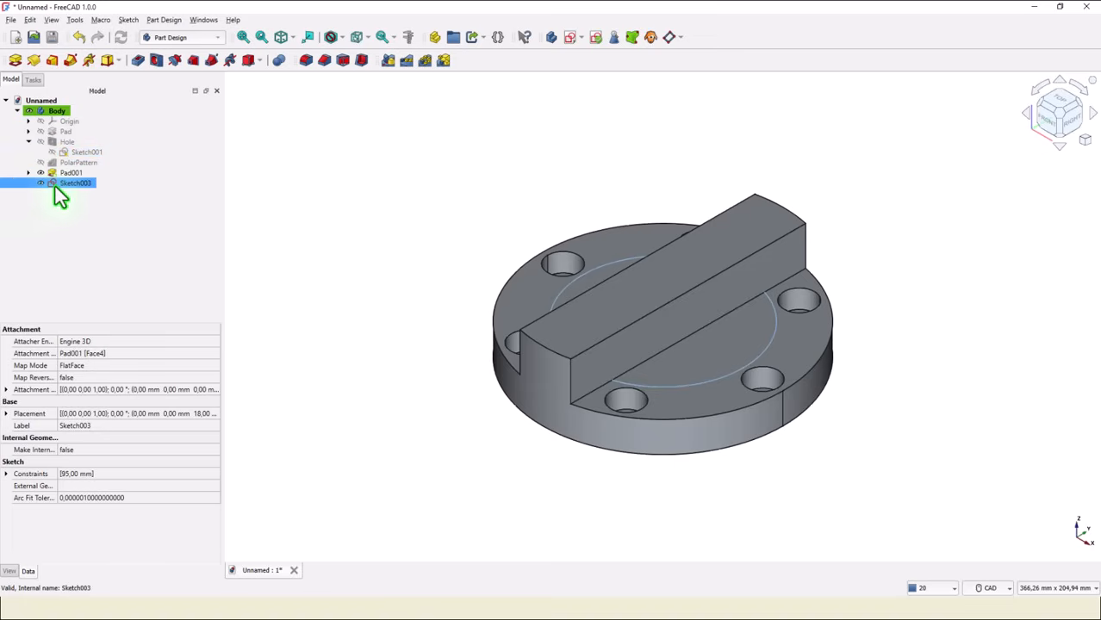
click(278, 192)
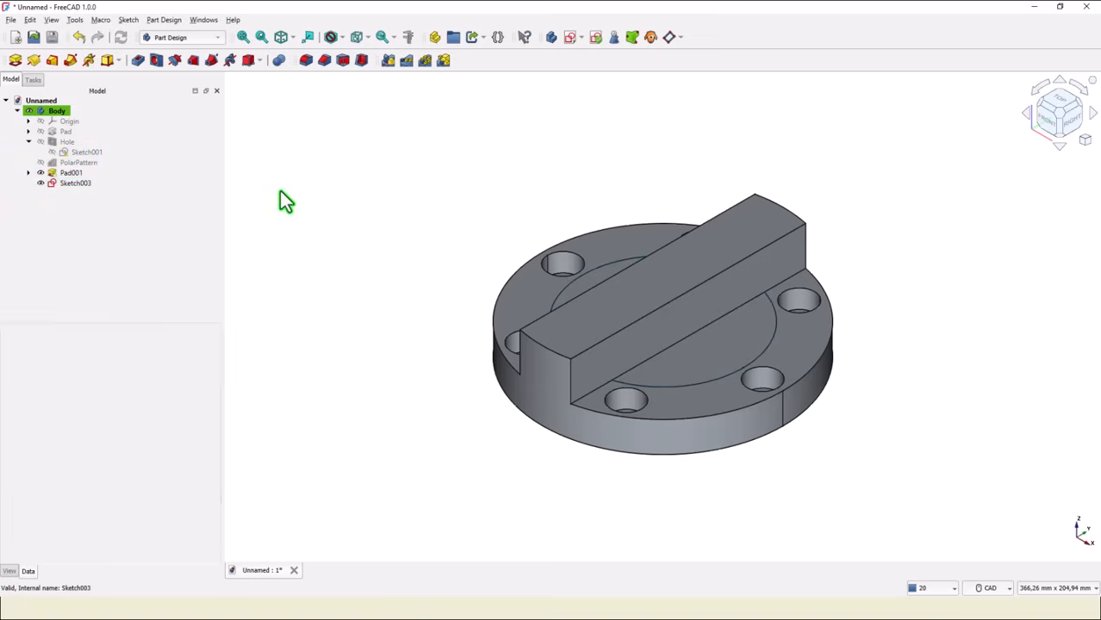
click(14, 60)
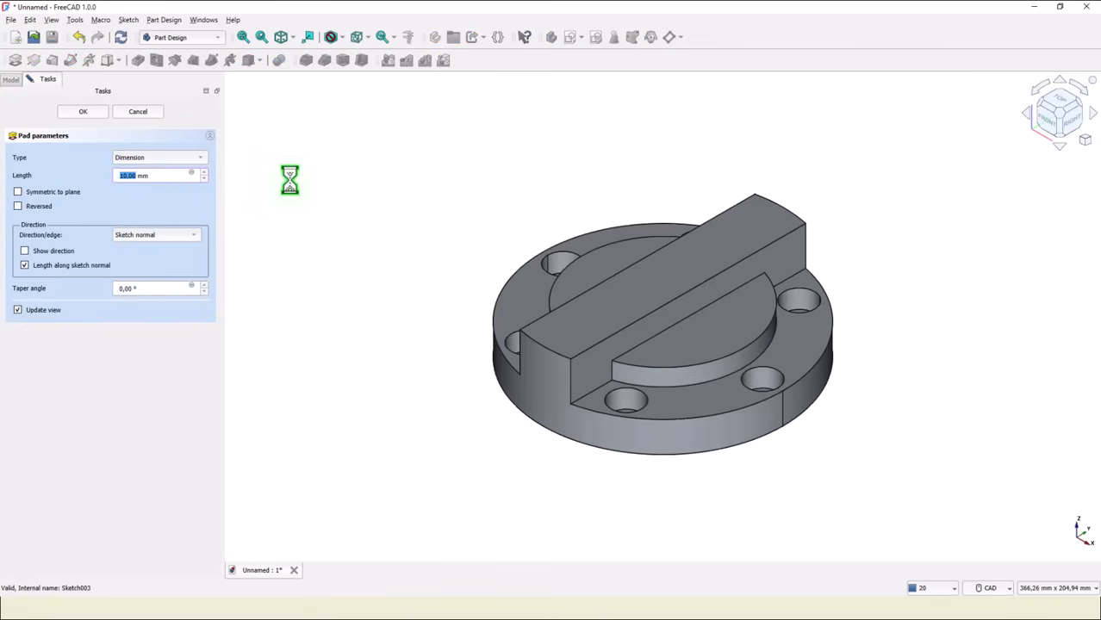
click(152, 158)
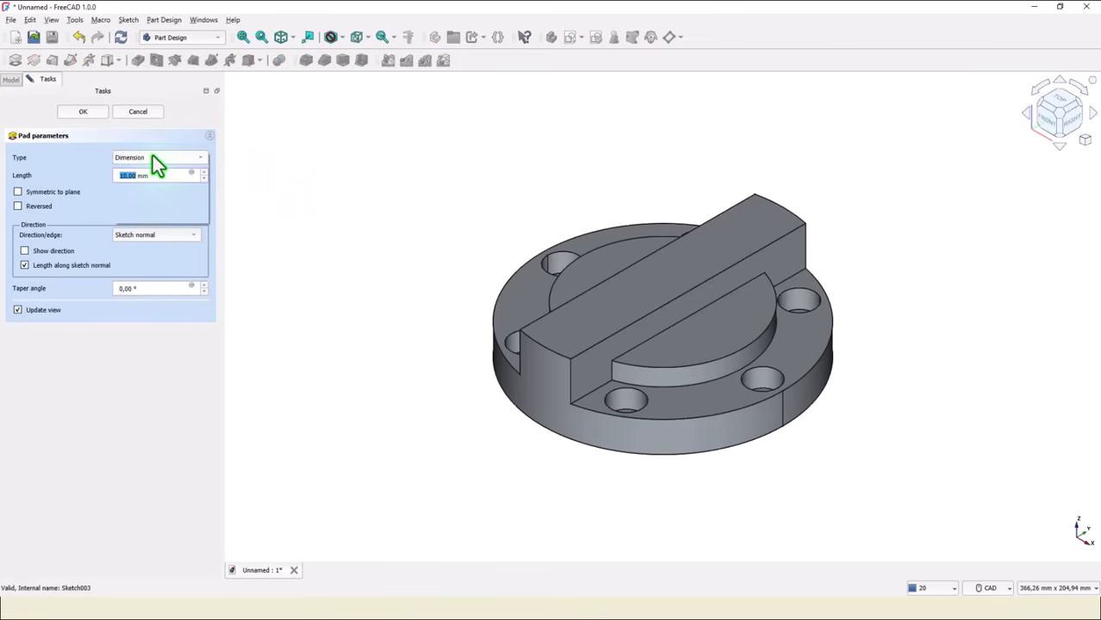
click(163, 197)
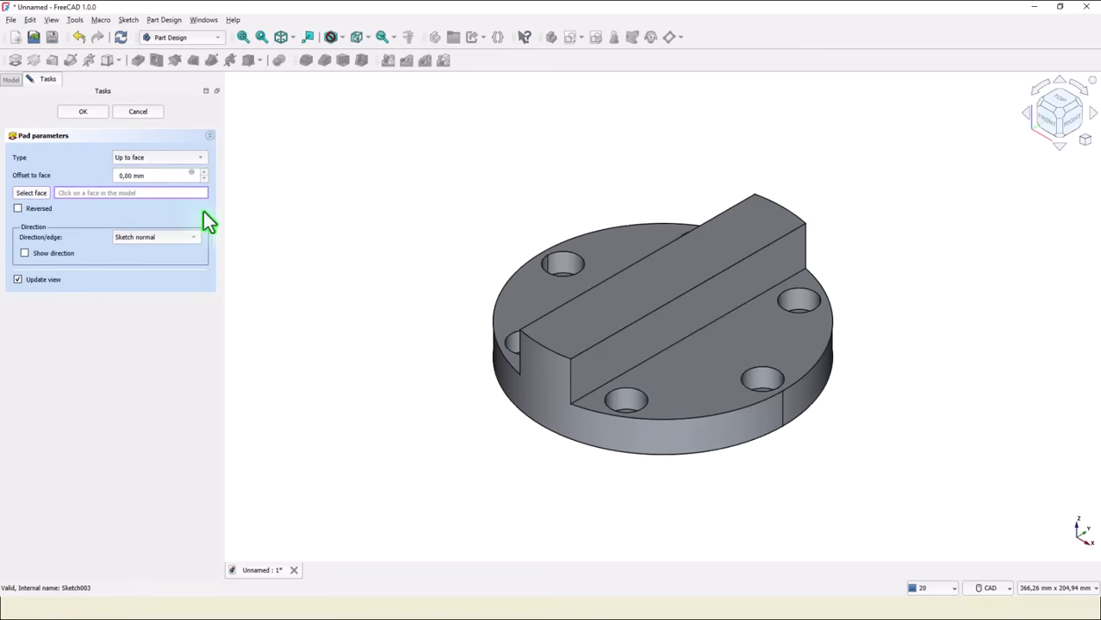
click(714, 255)
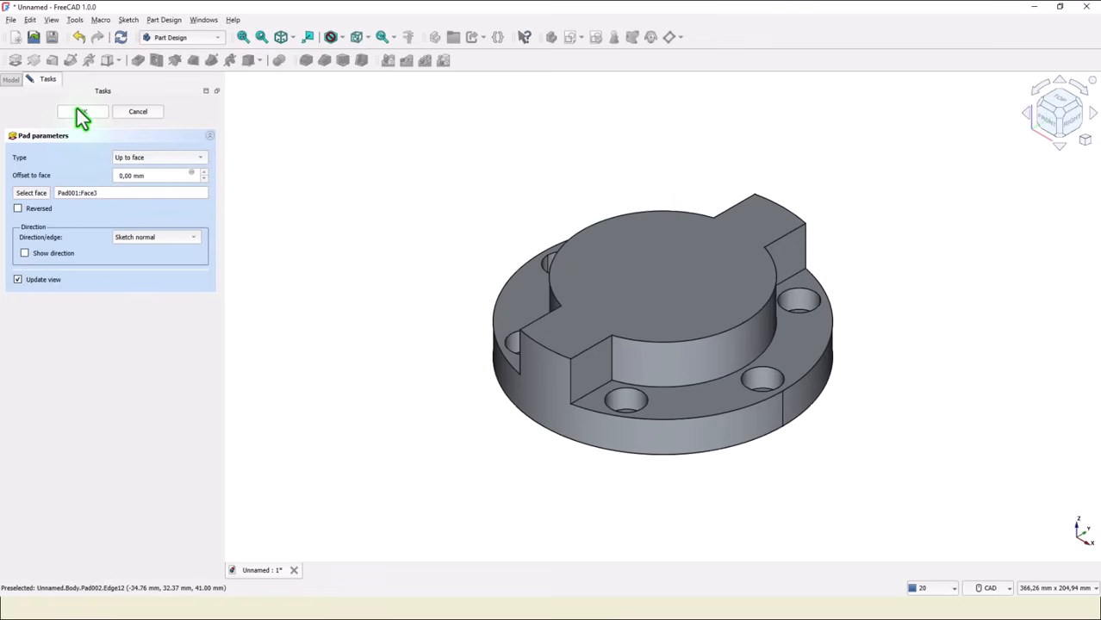
key(Return)
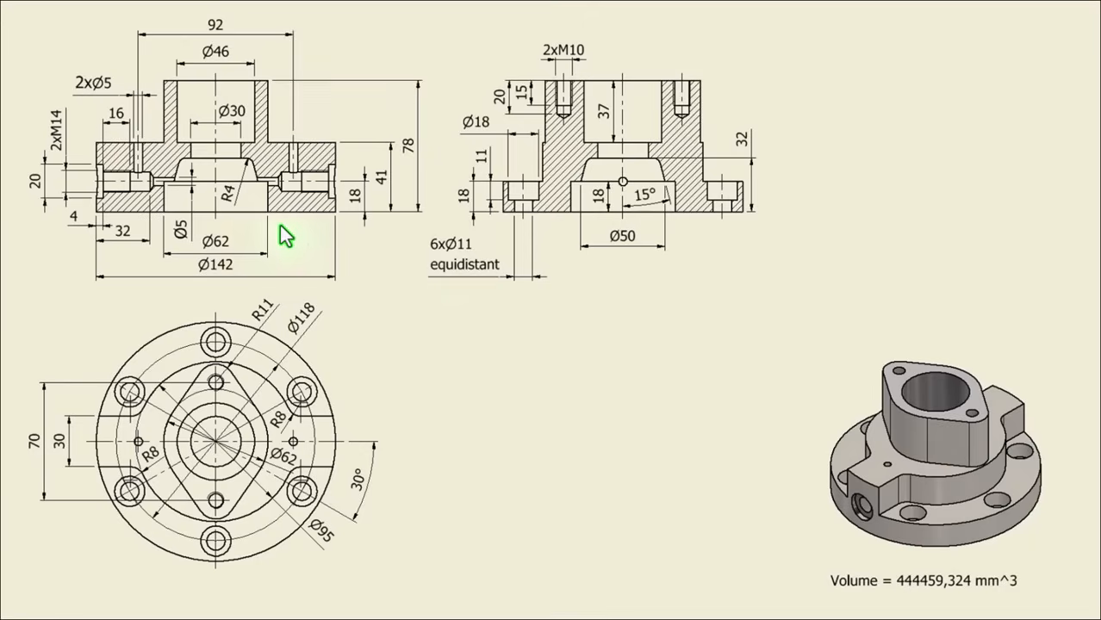
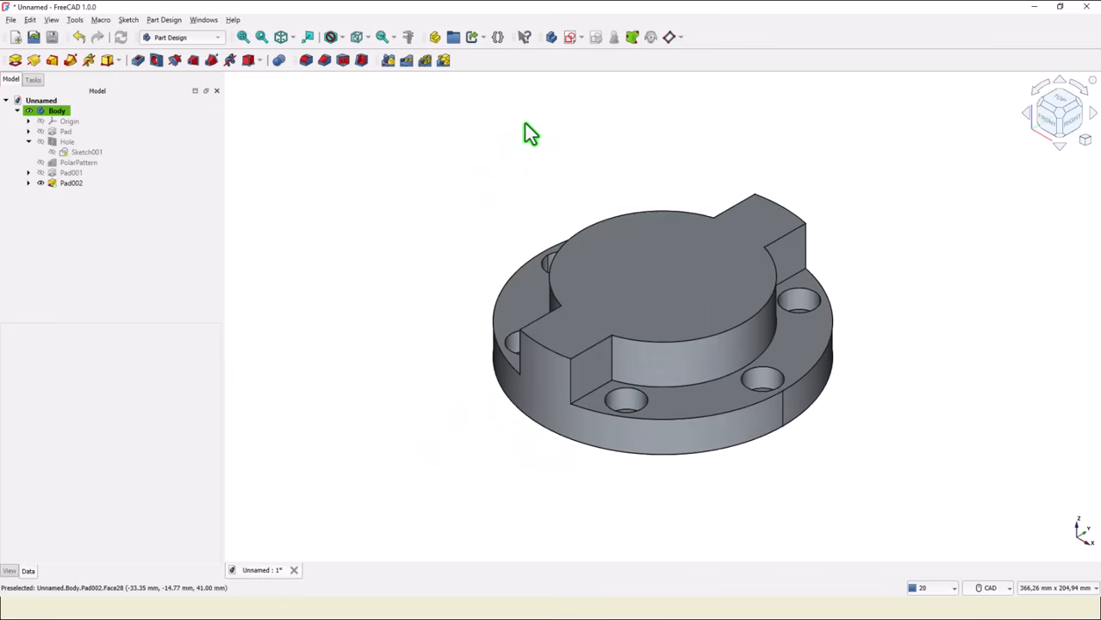
Create a datum plane attached to the XZ plane with a z-direction offset of 142/2 mm.
click(38, 121)
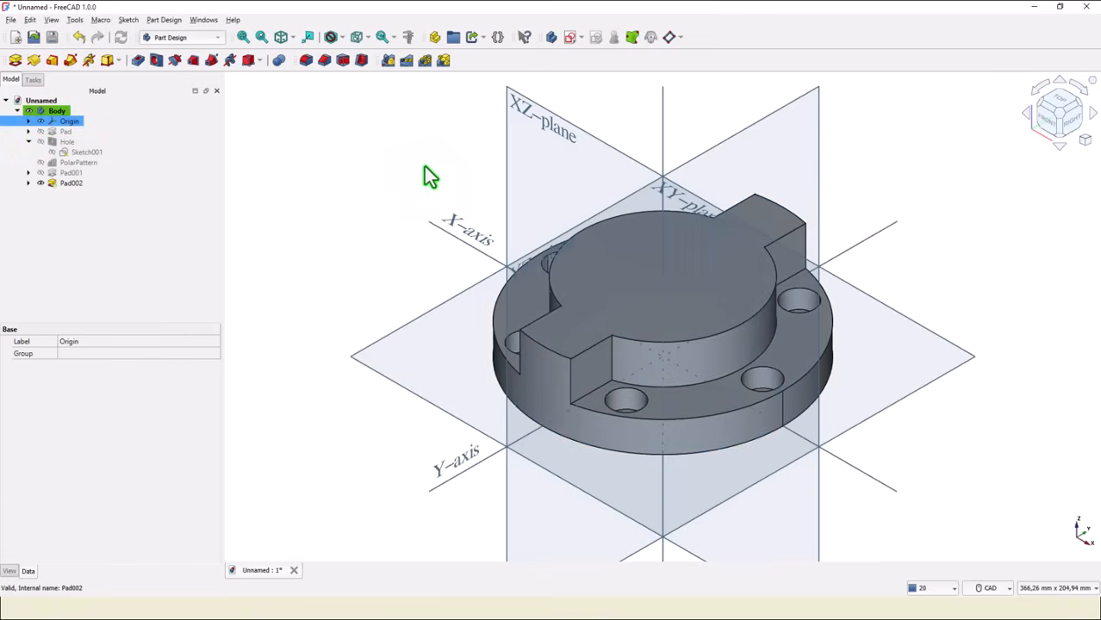
click(669, 37)
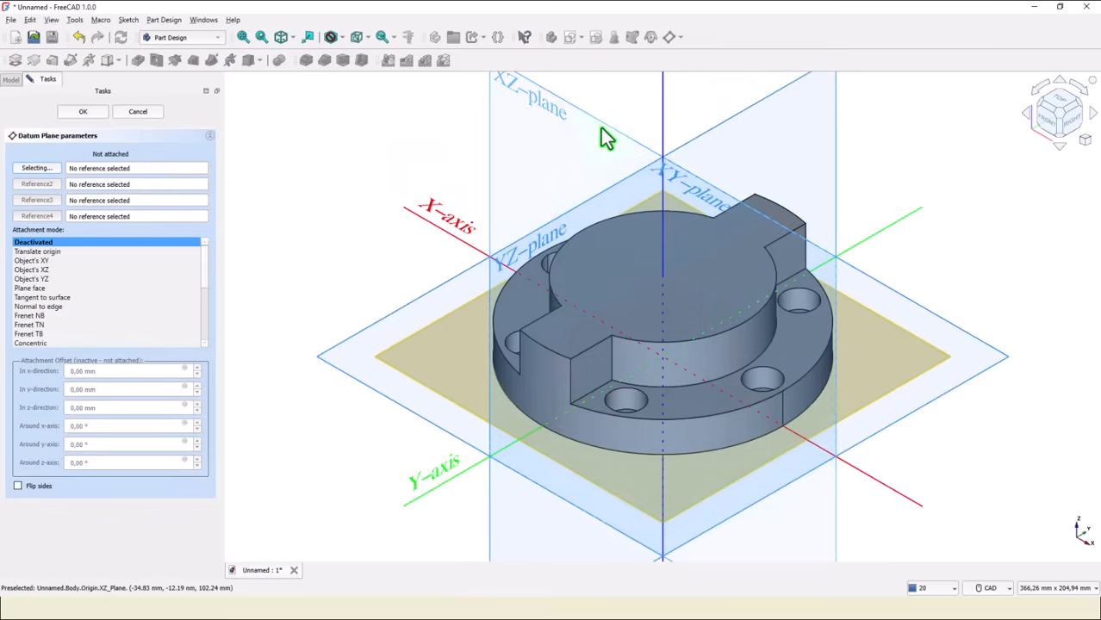
click(601, 131)
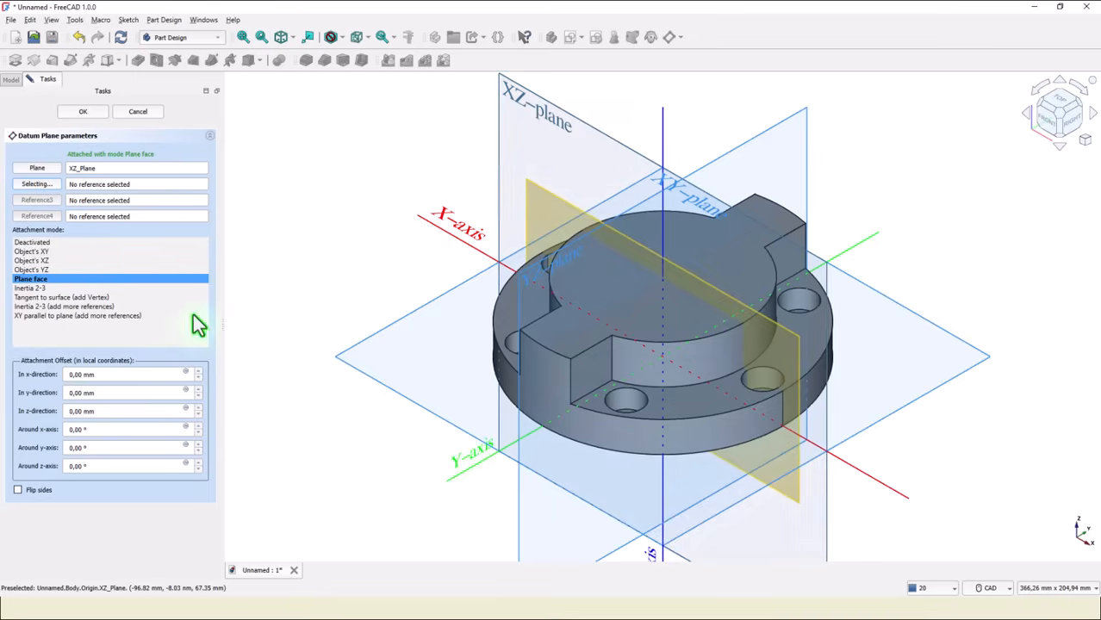
drag(102, 416, 60, 413)
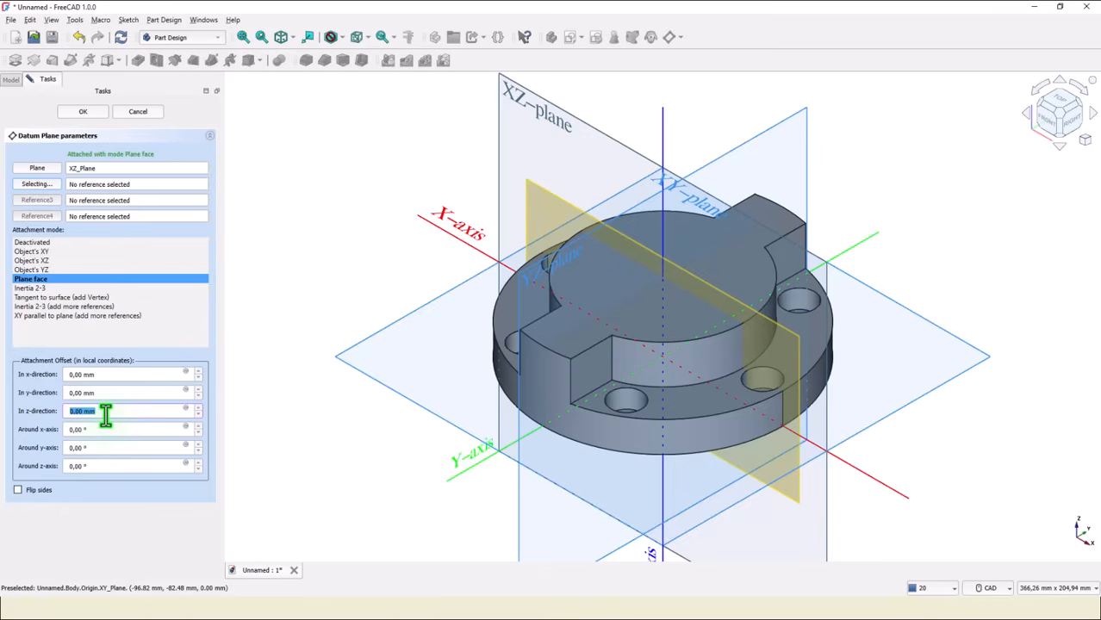
text(142)
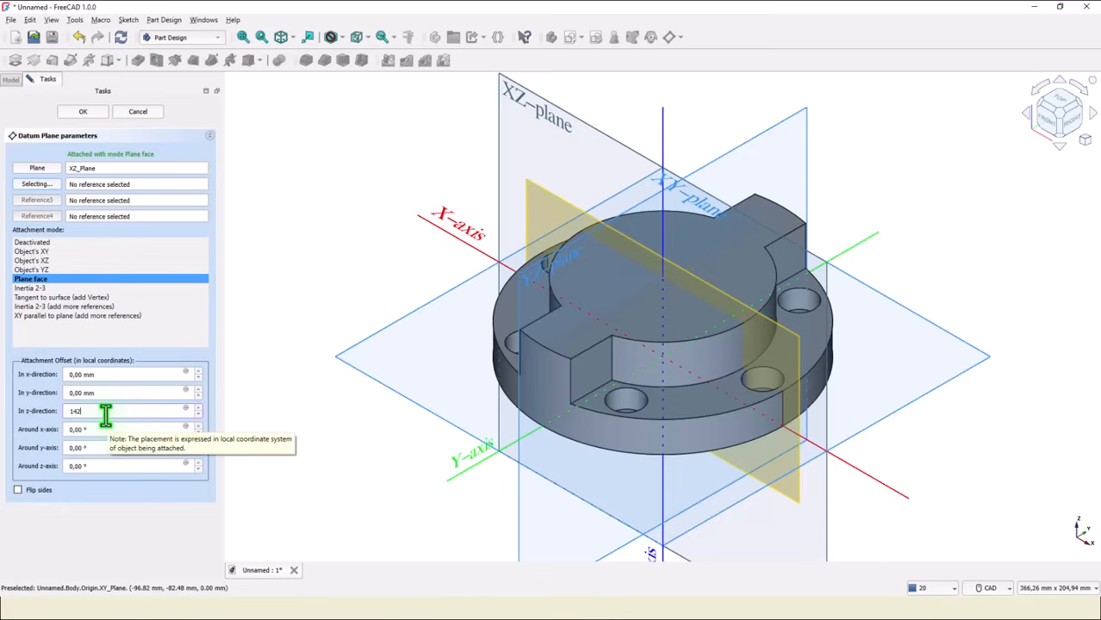
text(/2)
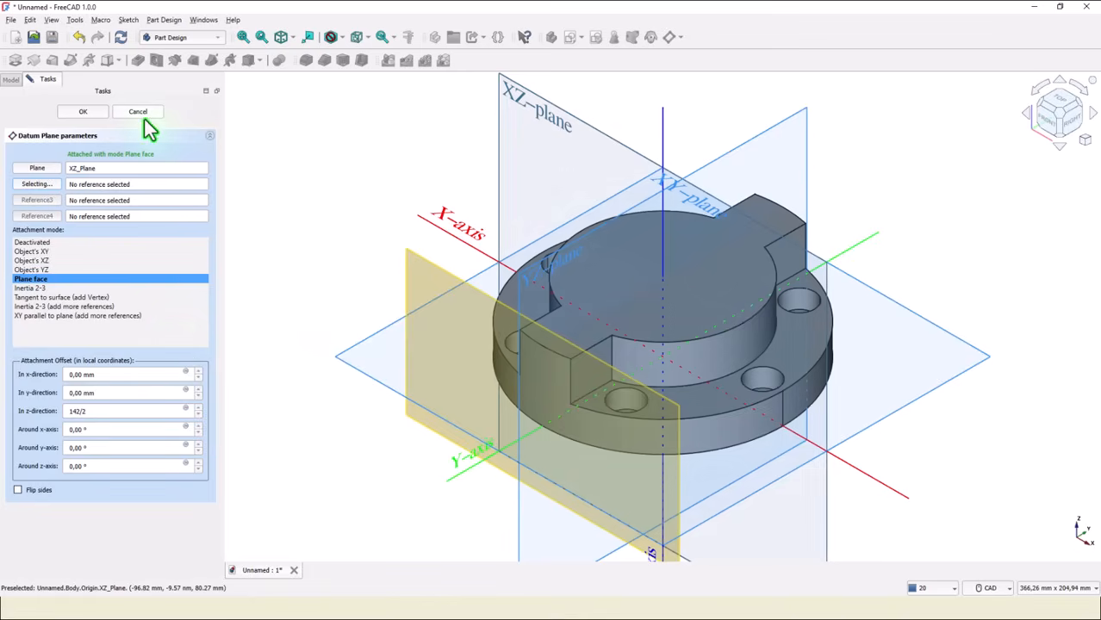
click(102, 115)
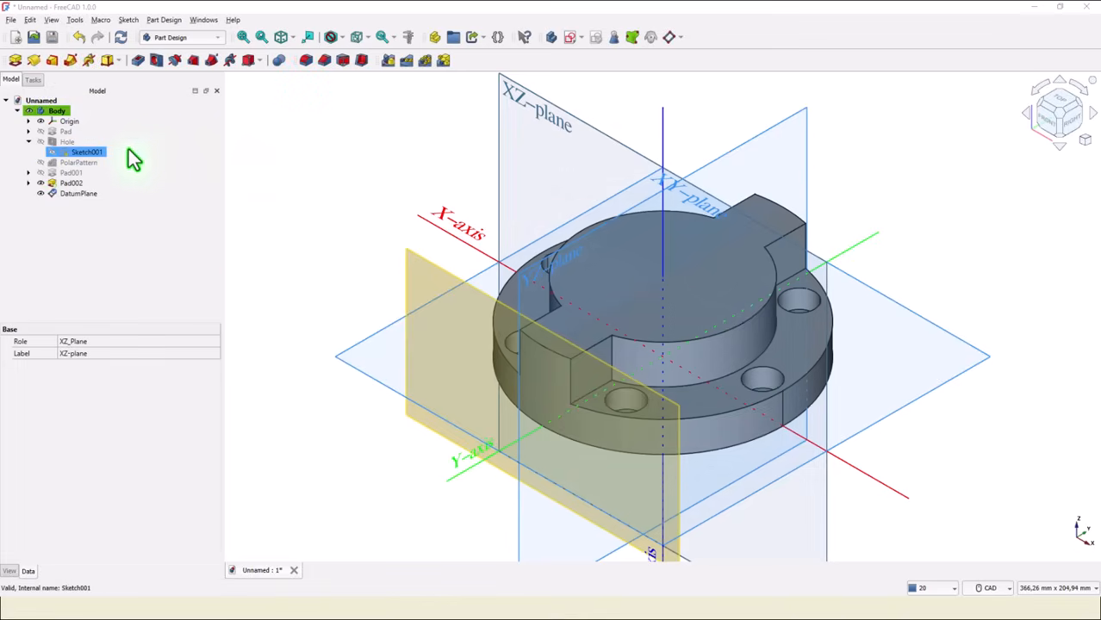
Start a sketch on the datum plane and draw a small circle centred on its vertical axis above the origin.
click(40, 122)
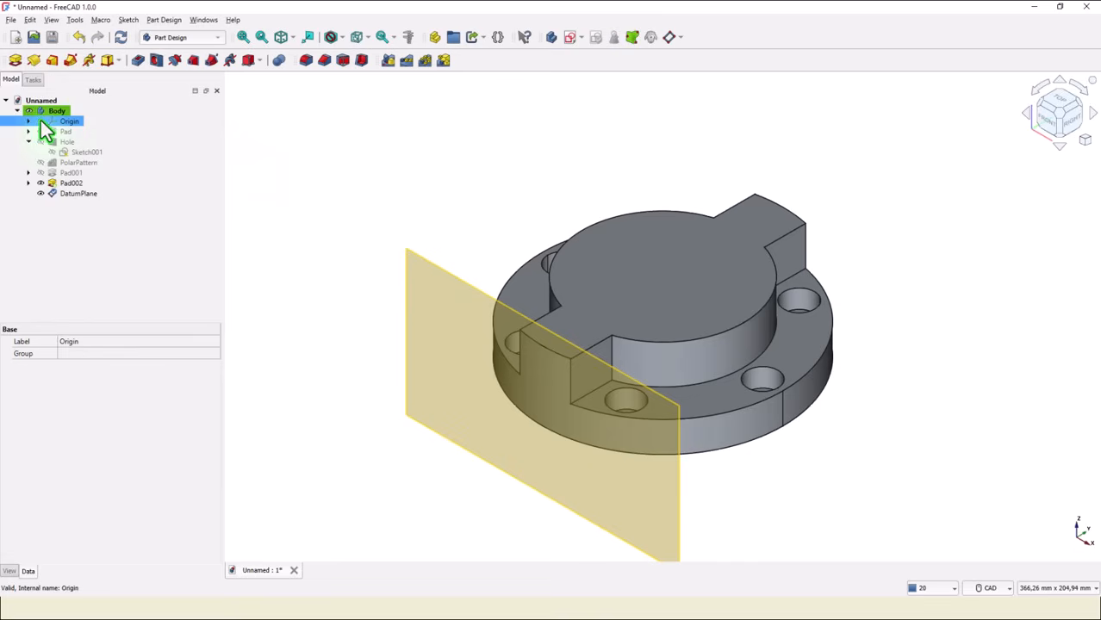
click(439, 272)
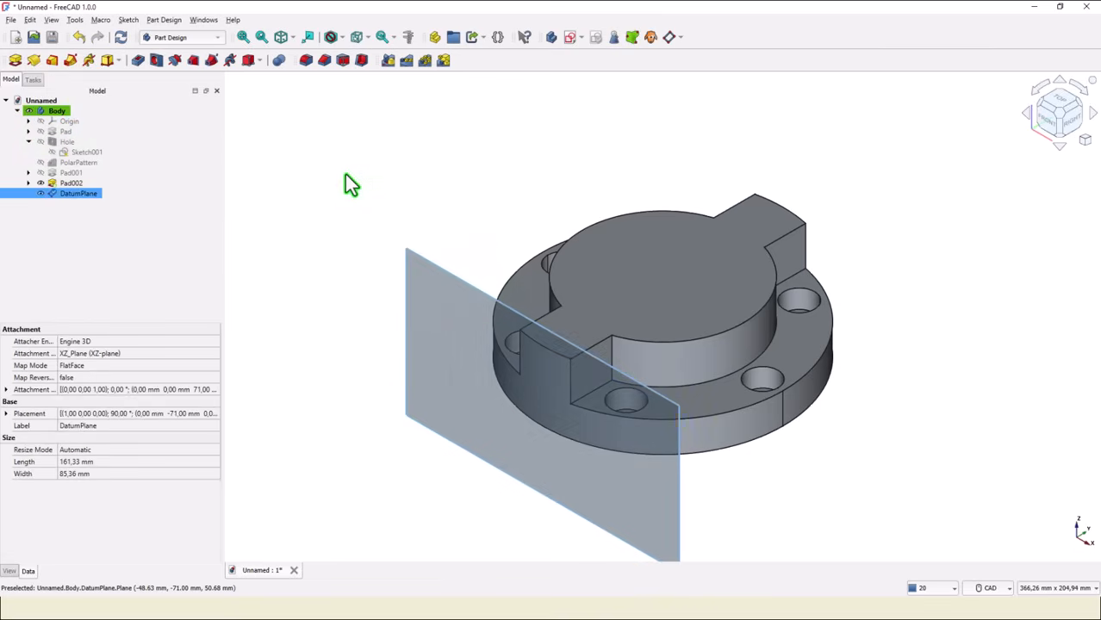
click(571, 39)
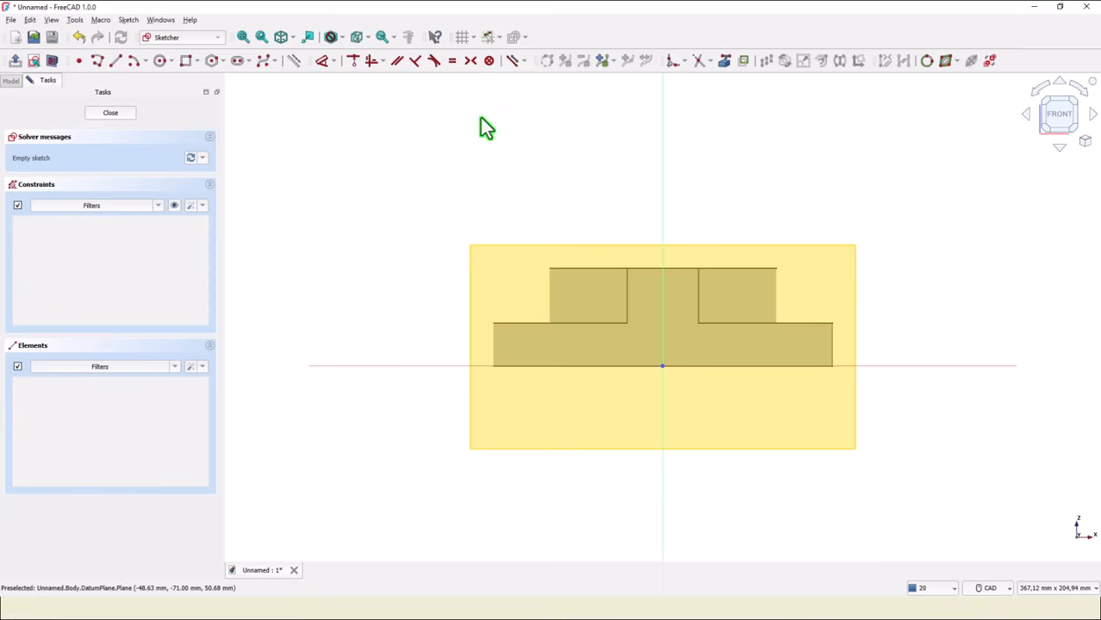
click(159, 61)
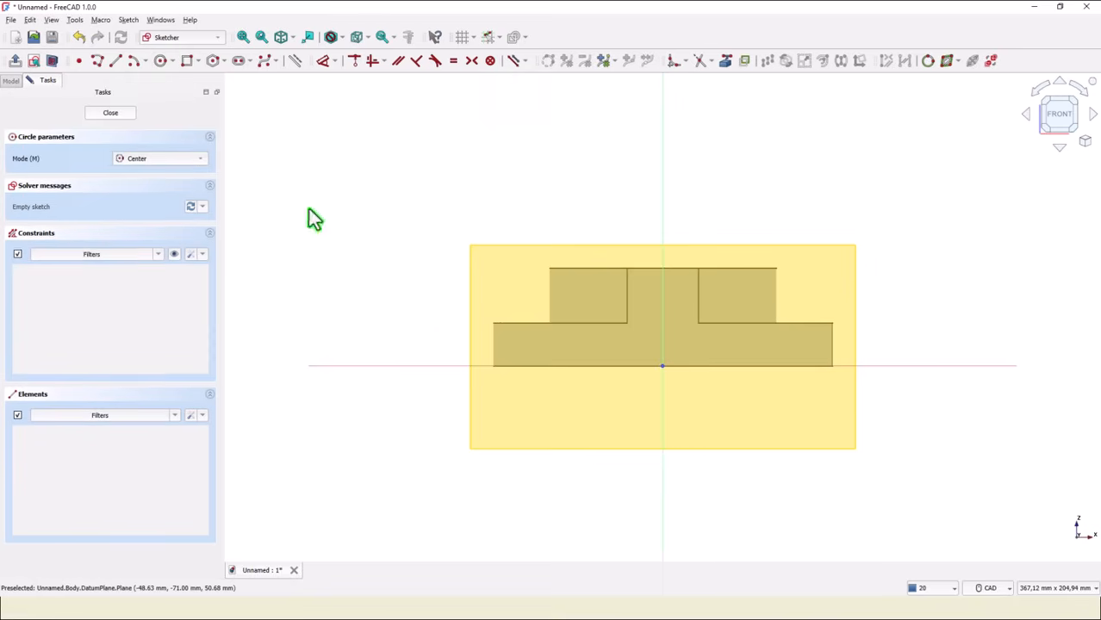
click(661, 307)
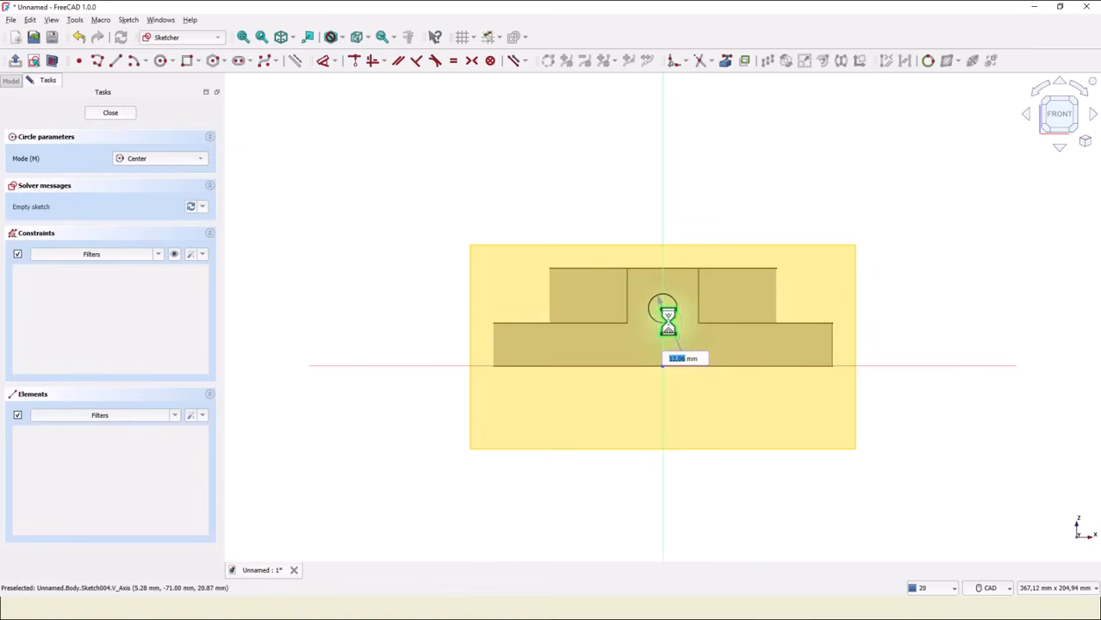
click(668, 320)
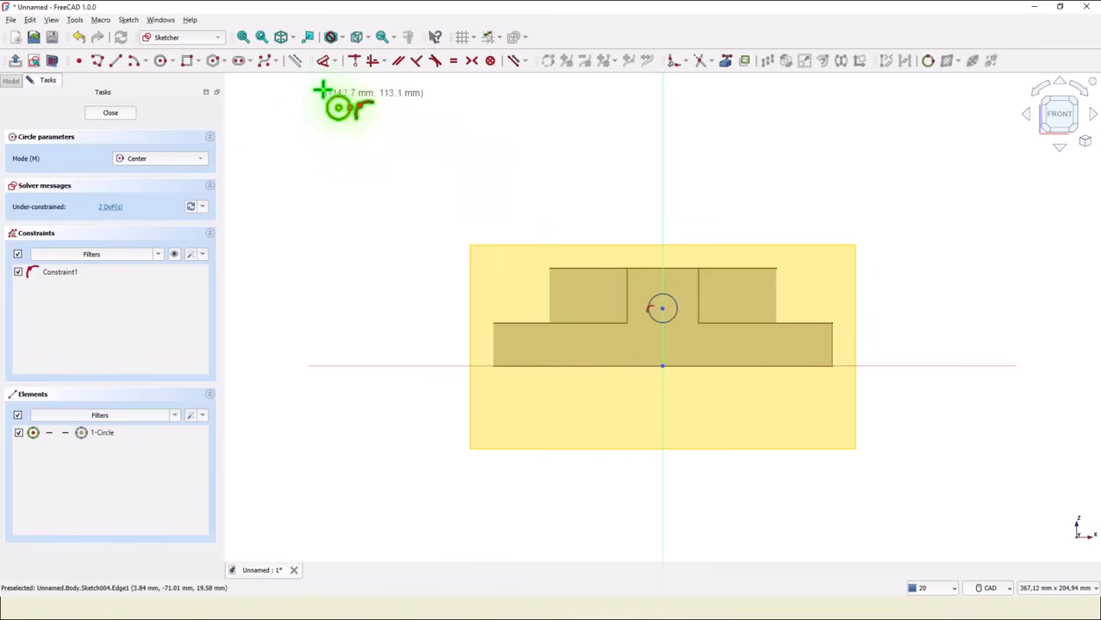
Constrain the circle centre's vertical distance from the origin to 18 mm and close the sketch.
click(324, 61)
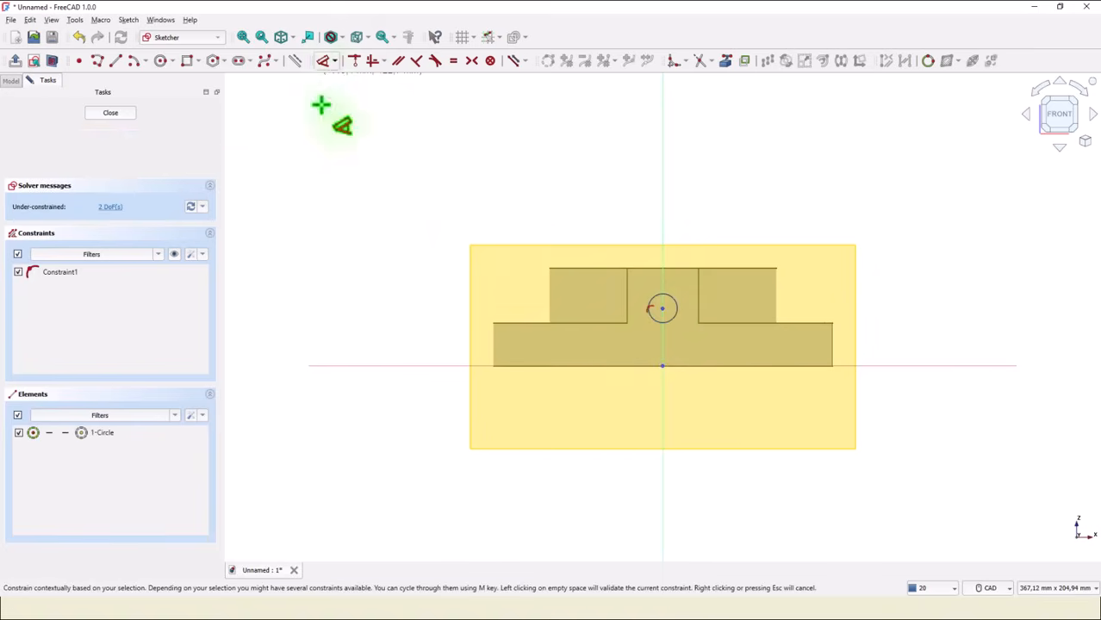
click(663, 307)
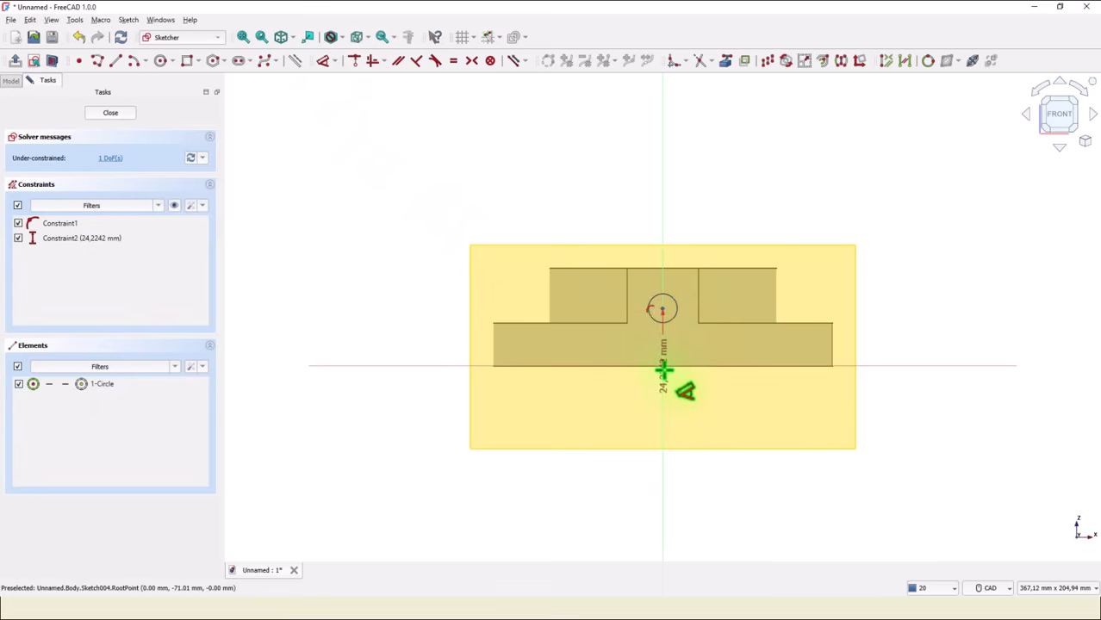
click(381, 335)
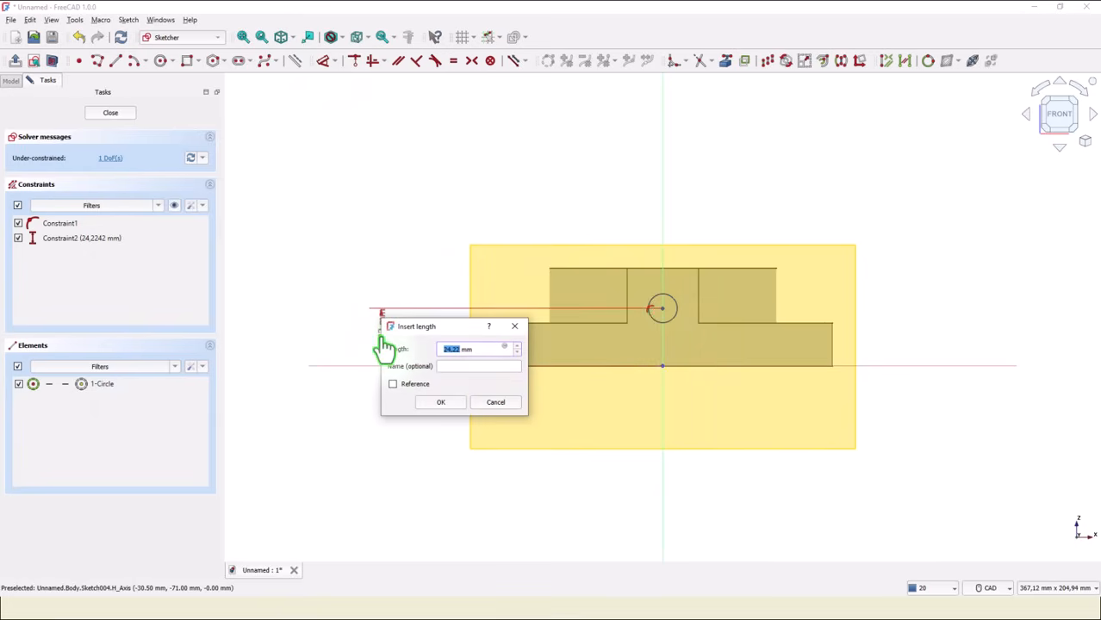
text(1)
text(8)
key(Return)
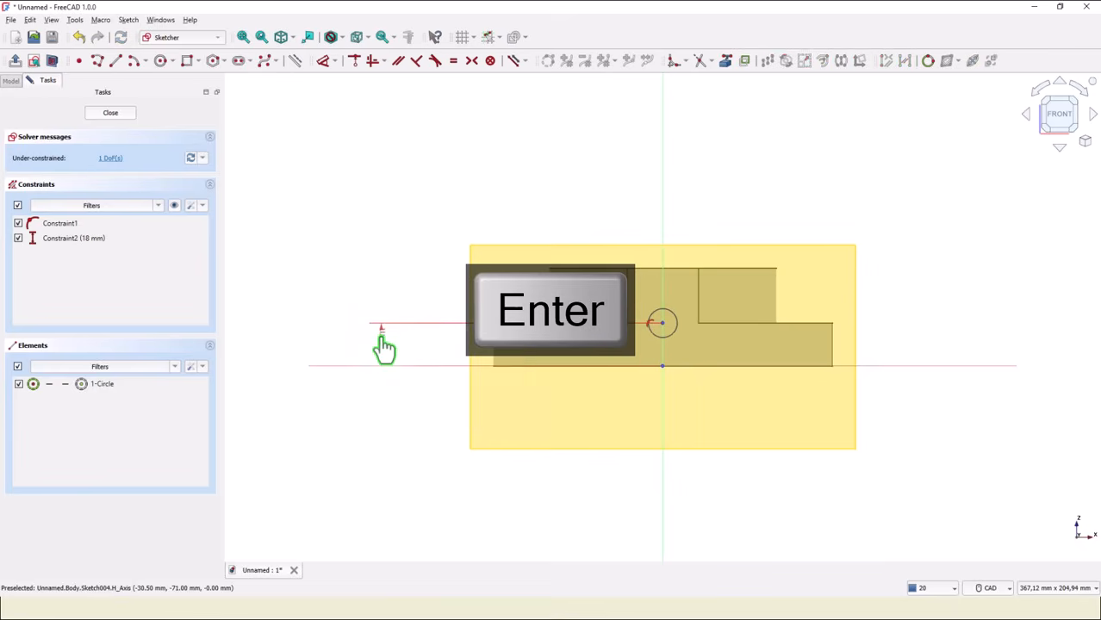
click(107, 118)
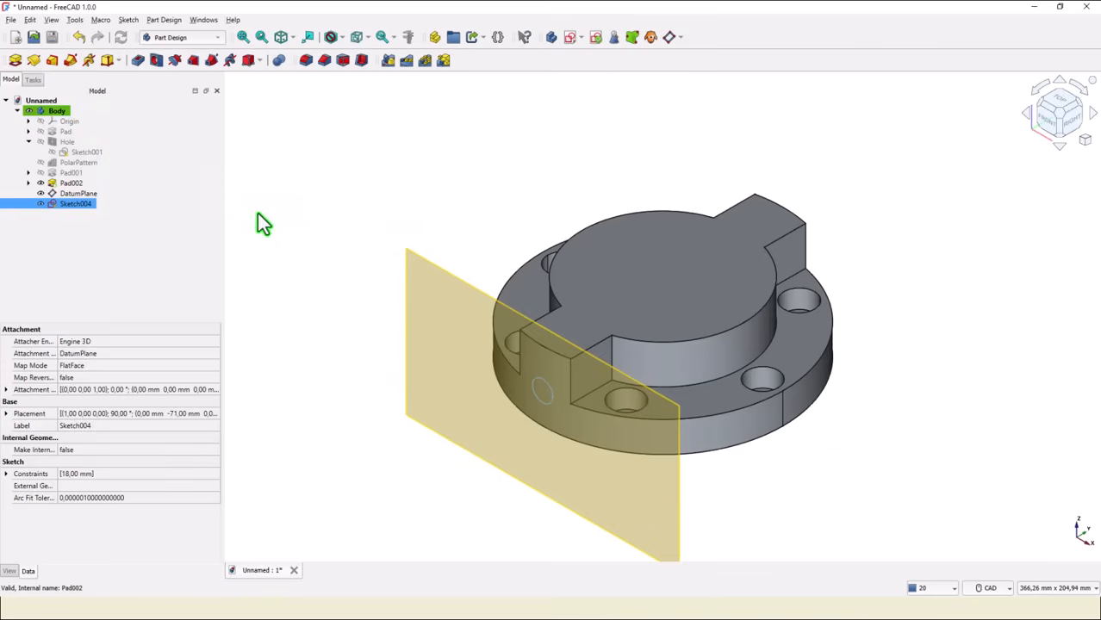
Create a Hole from the circle sketch, setting diameter 11 and depth 32 mm.
click(155, 61)
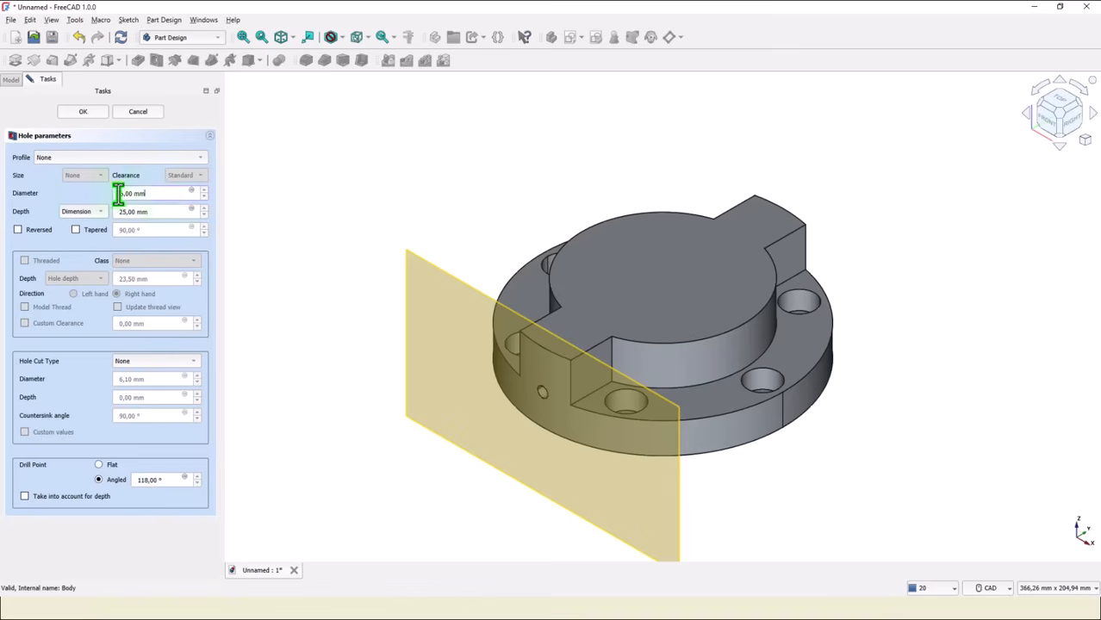
drag(151, 193, 79, 198)
text(11)
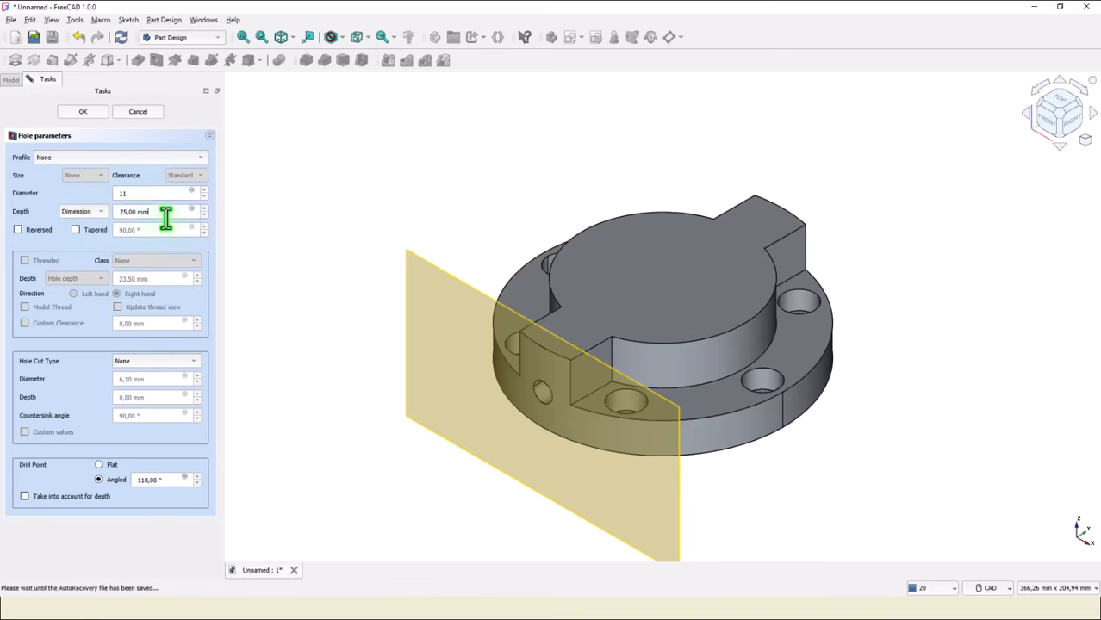
drag(164, 212, 103, 211)
text(32)
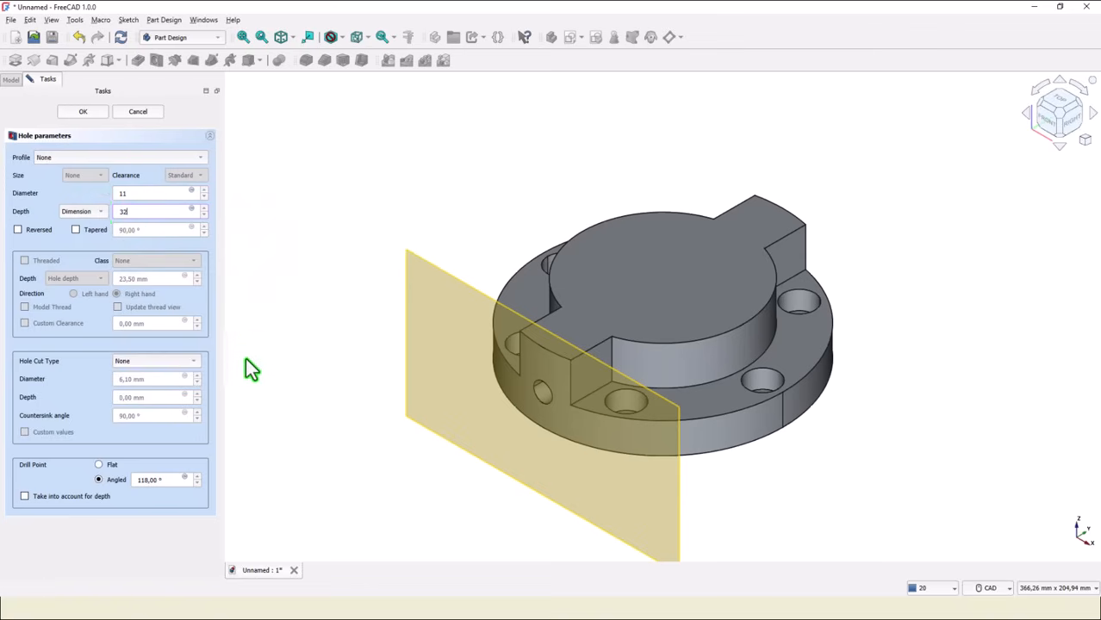
Set the hole profile to ISO metric regular profile with size M14.
click(84, 157)
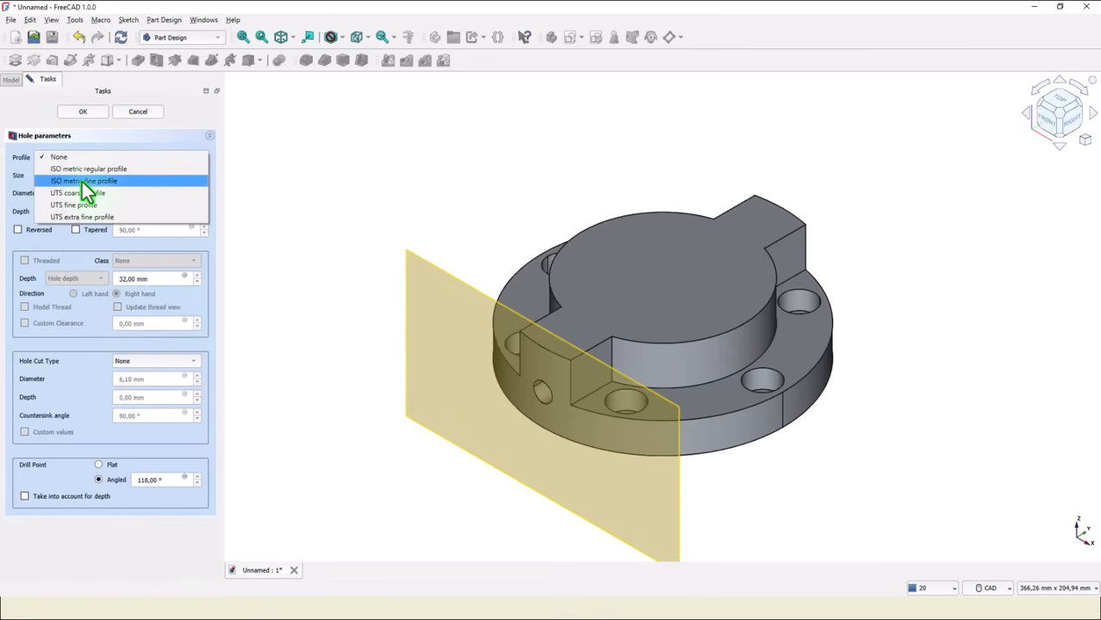
click(88, 170)
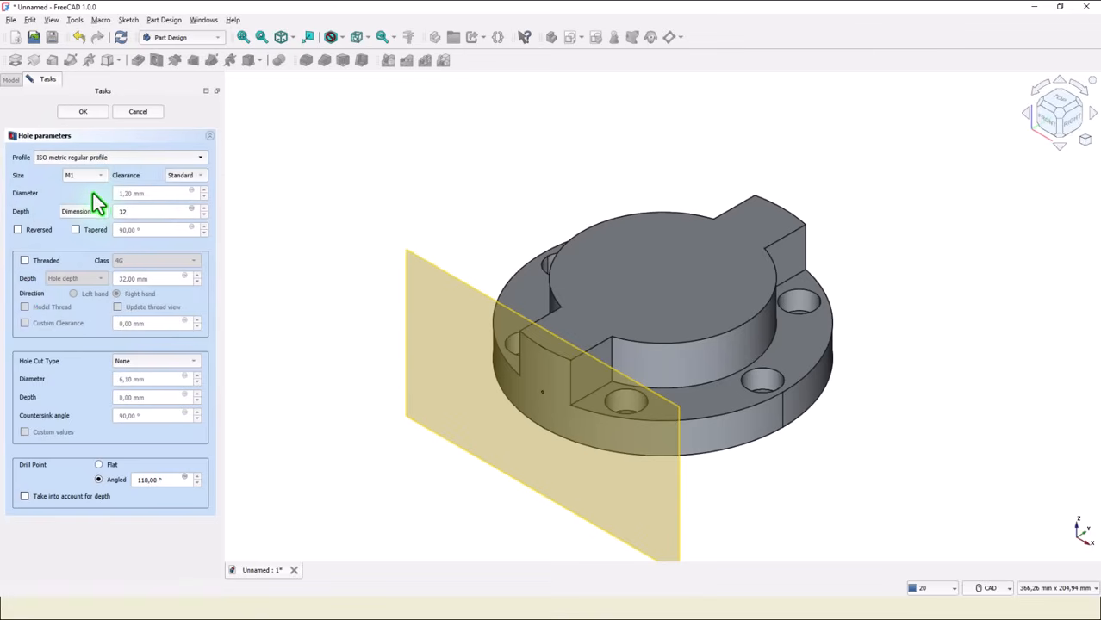
click(96, 174)
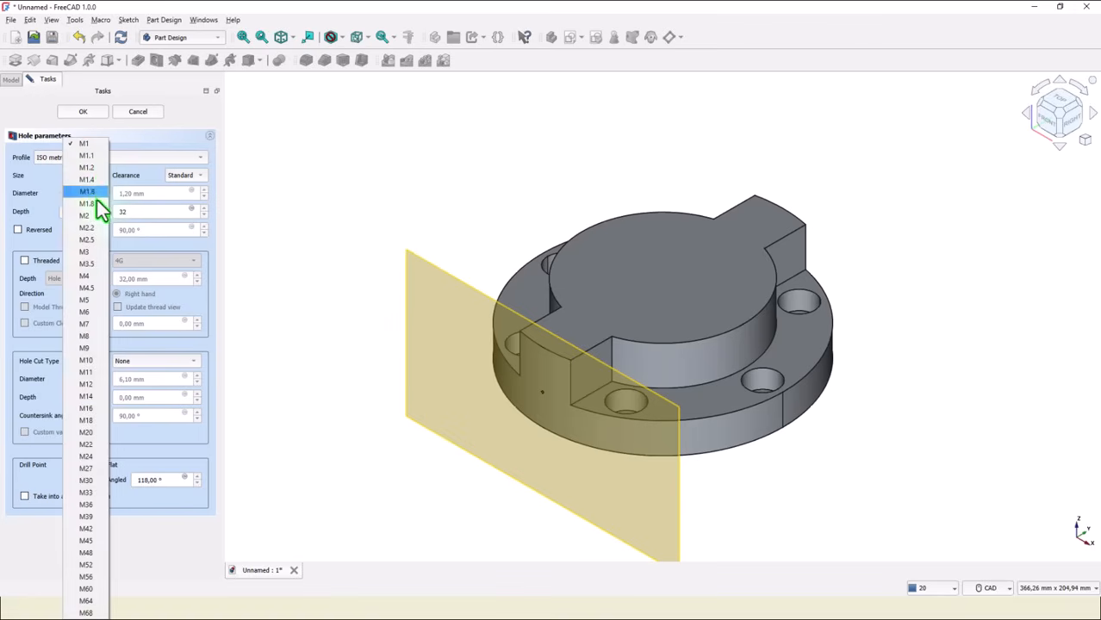
click(86, 396)
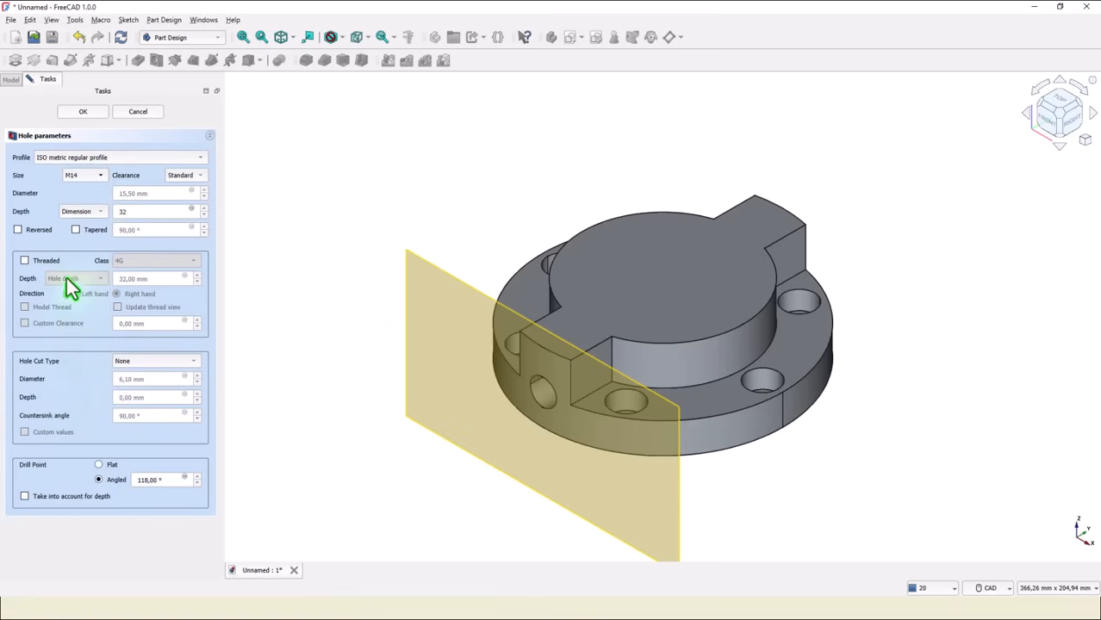
Make the hole threaded with the thread depth set by Dimension to 16+4 mm.
click(25, 261)
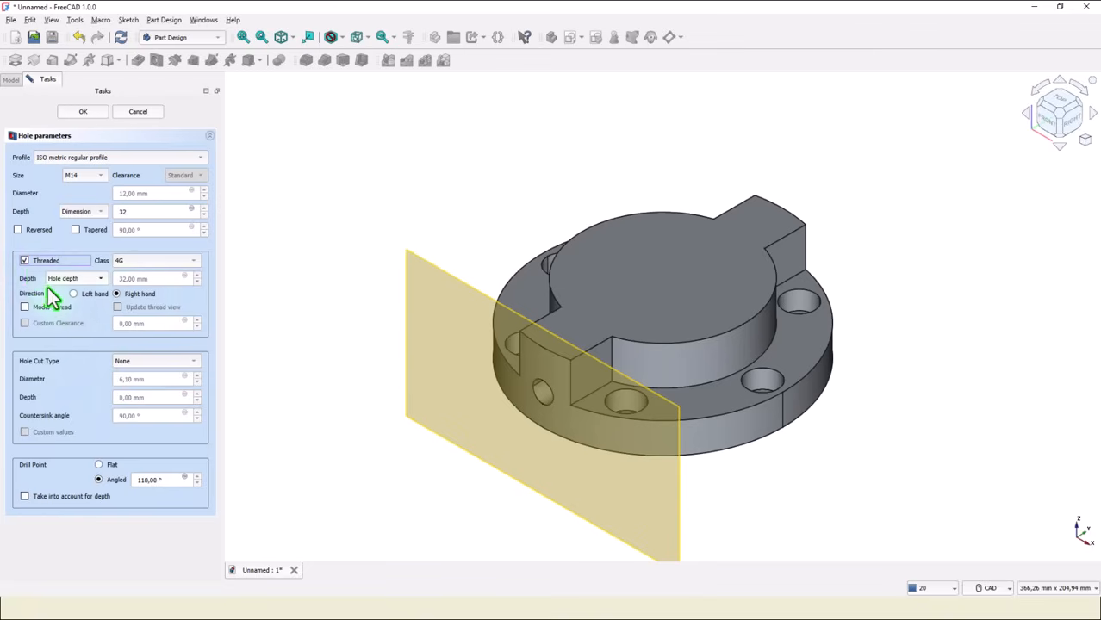
click(96, 279)
click(84, 290)
drag(147, 278, 102, 279)
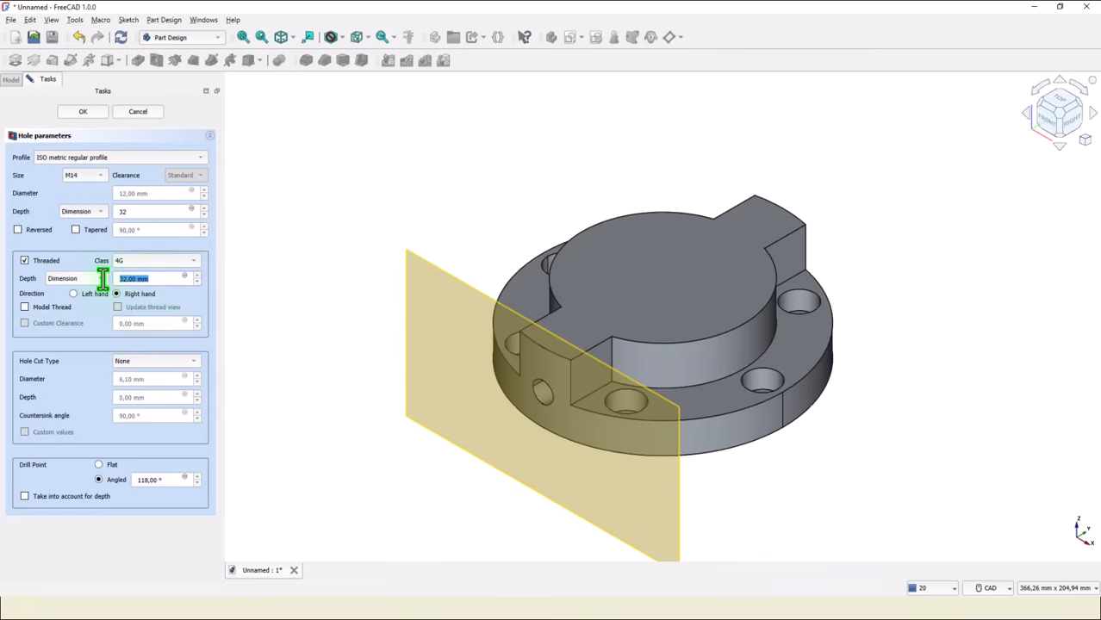
text(16+4)
Set the hole cut type to Counterbore with diameter 20 mm and depth 4 mm.
click(179, 363)
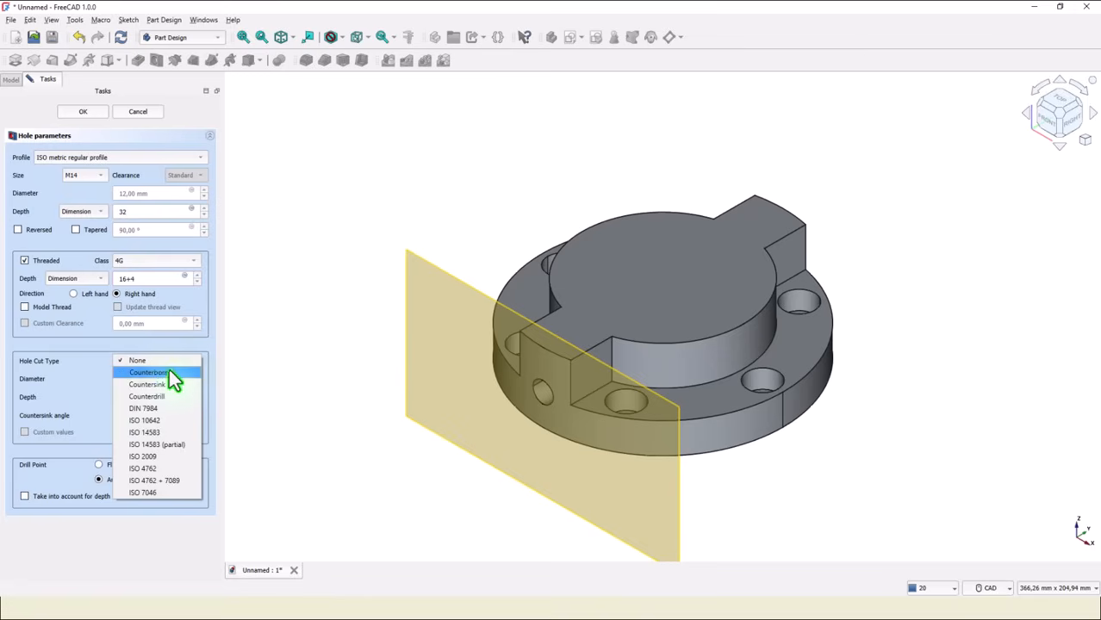
click(156, 373)
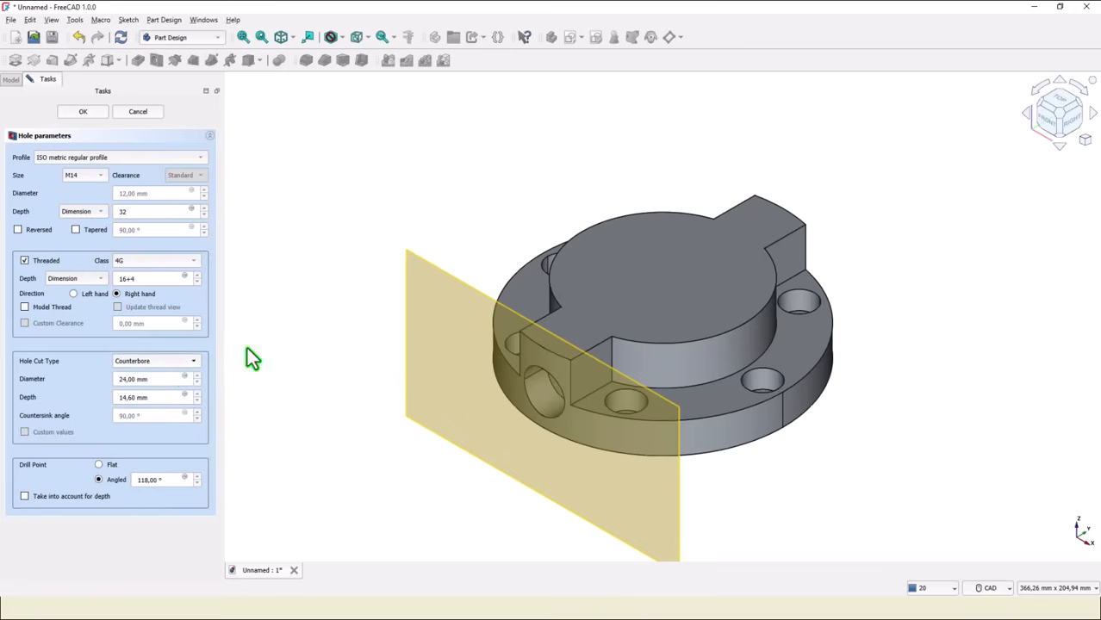
double_click(160, 382)
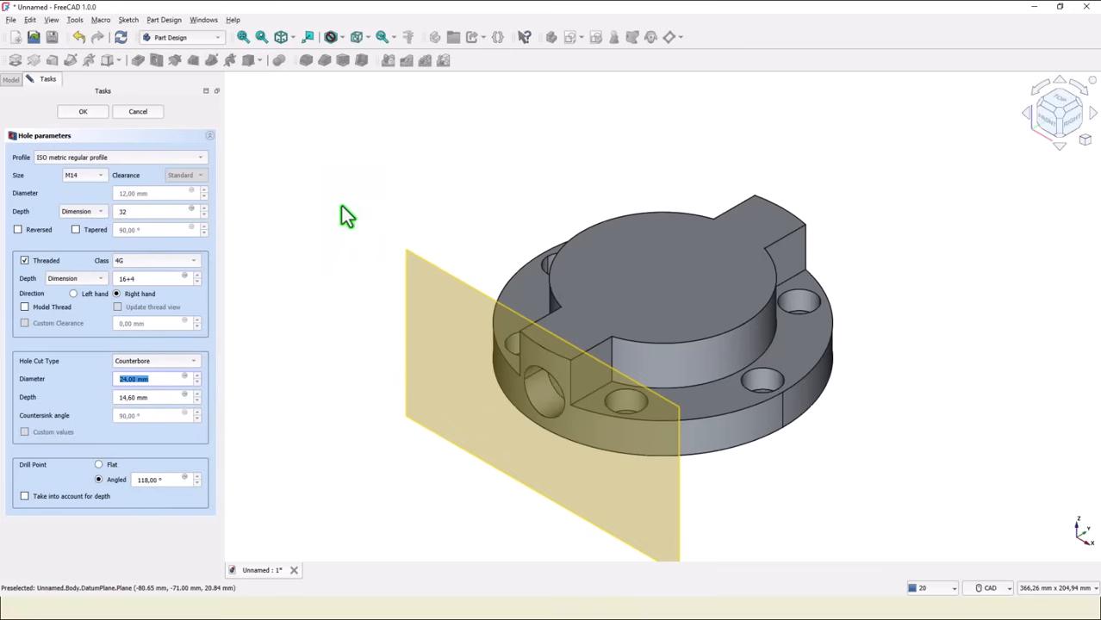
text(20)
key(Tab)
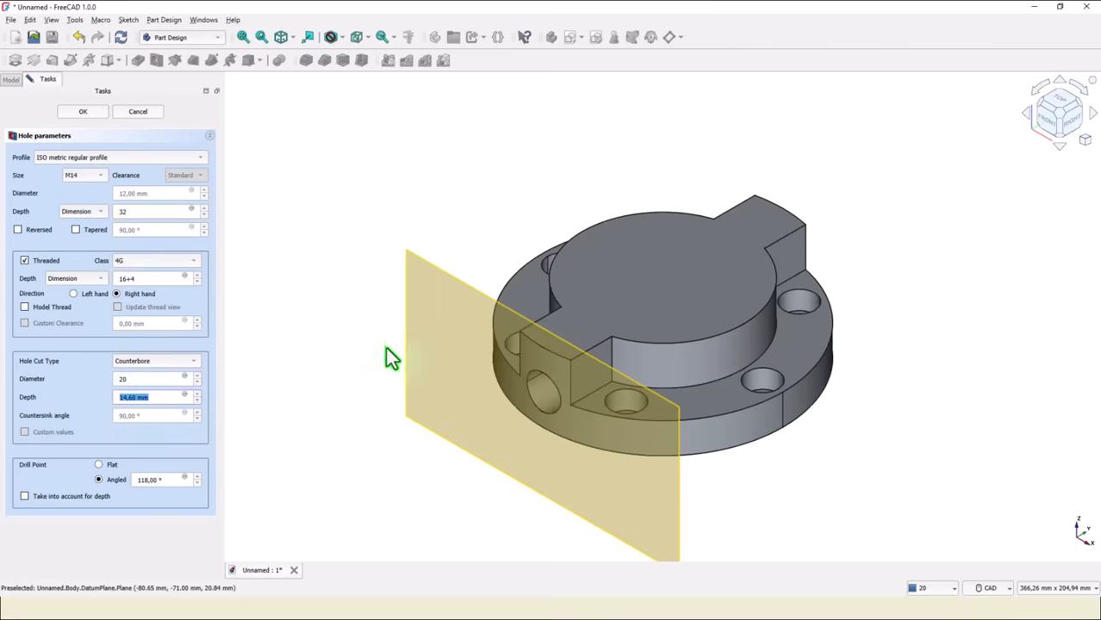
text(4)
Enable Model Thread for the hole and confirm the Hole feature.
click(24, 308)
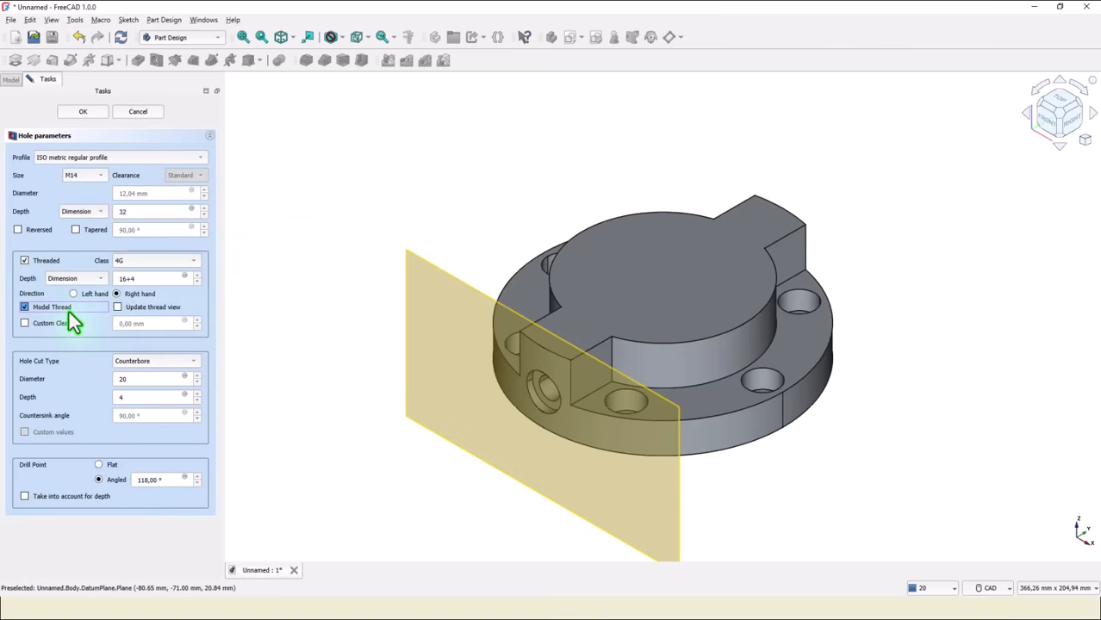
click(81, 112)
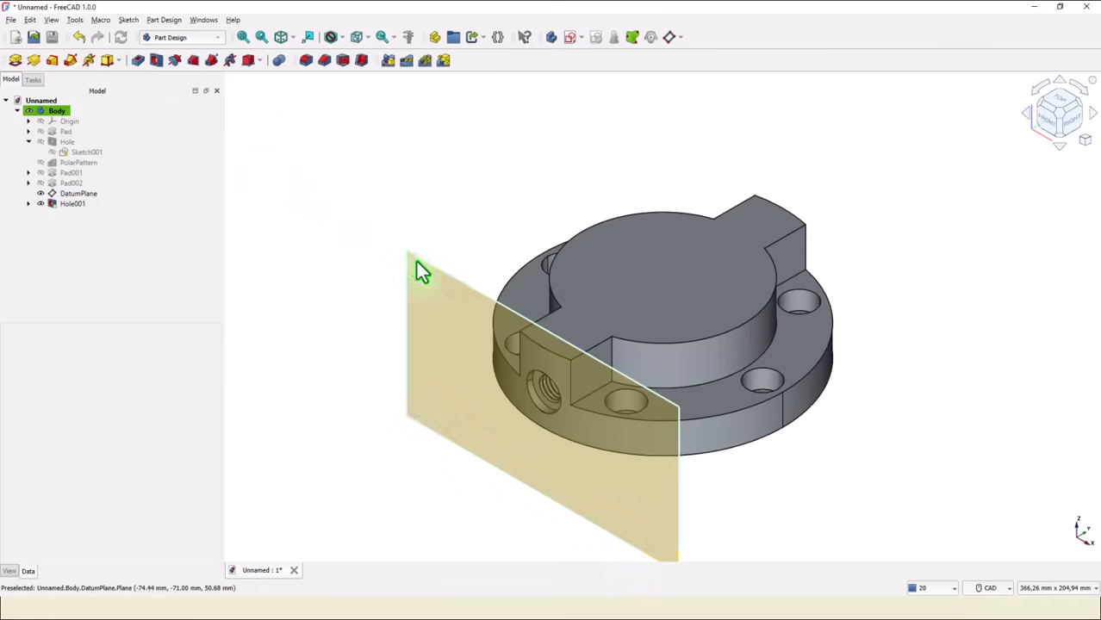
Hide the datum plane and deselect it.
click(41, 194)
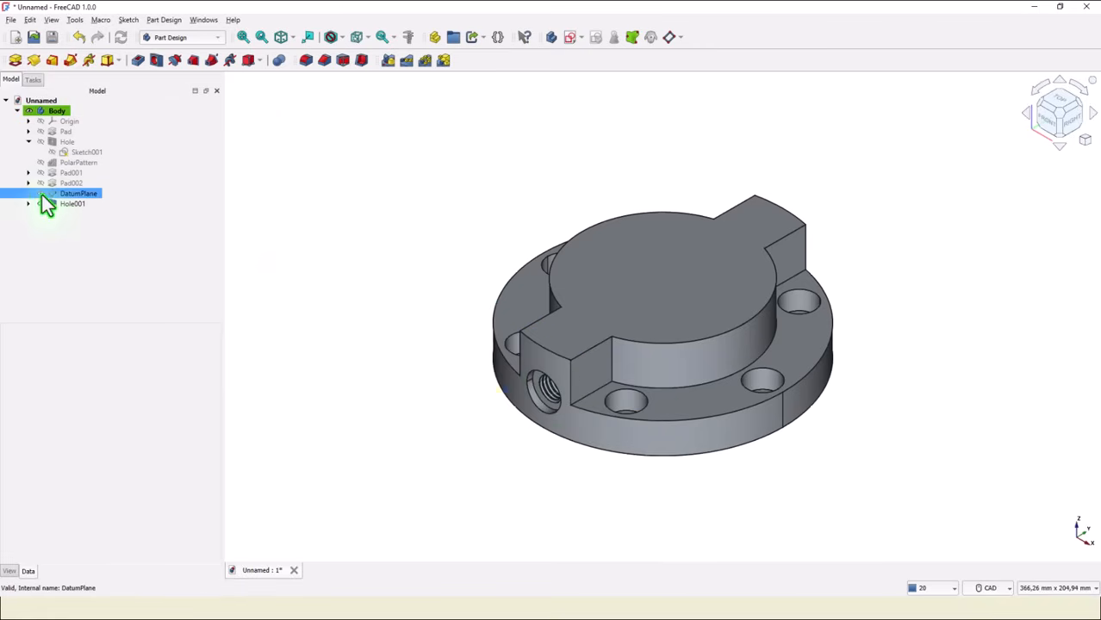
click(337, 207)
Mirror the threaded side port hole across the base XZ plane.
middle_drag(602, 410, 614, 301)
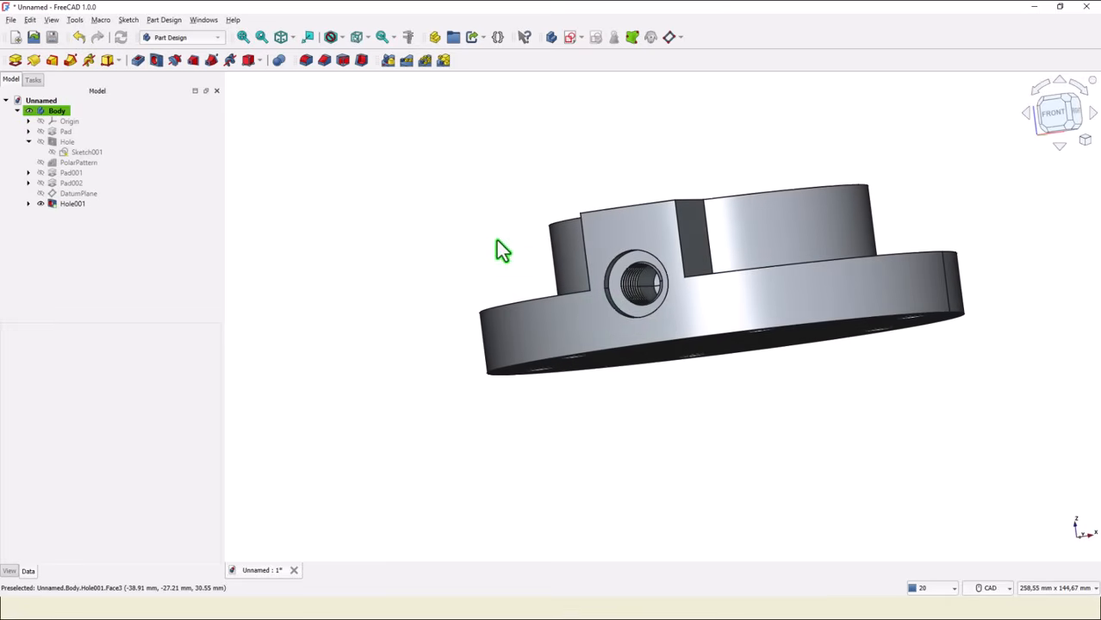
key(0)
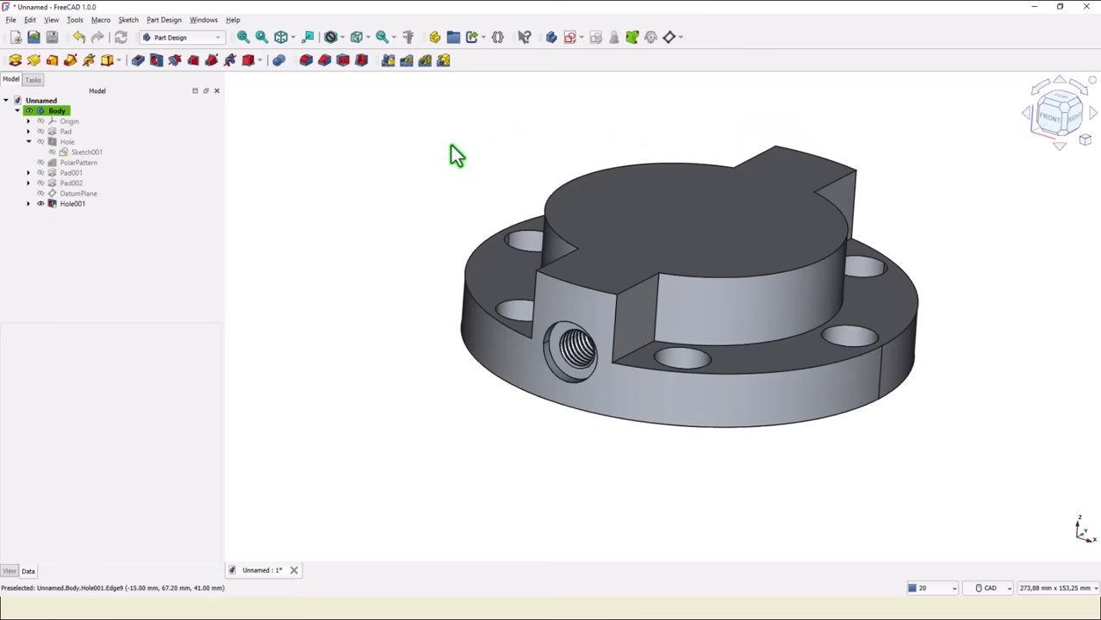
click(288, 38)
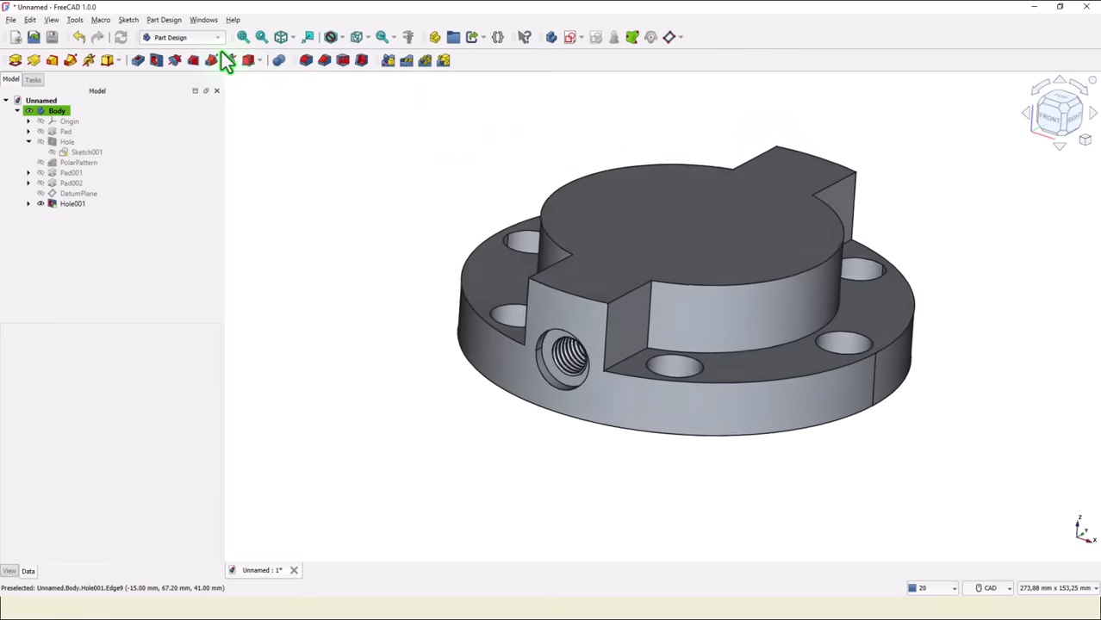
click(243, 38)
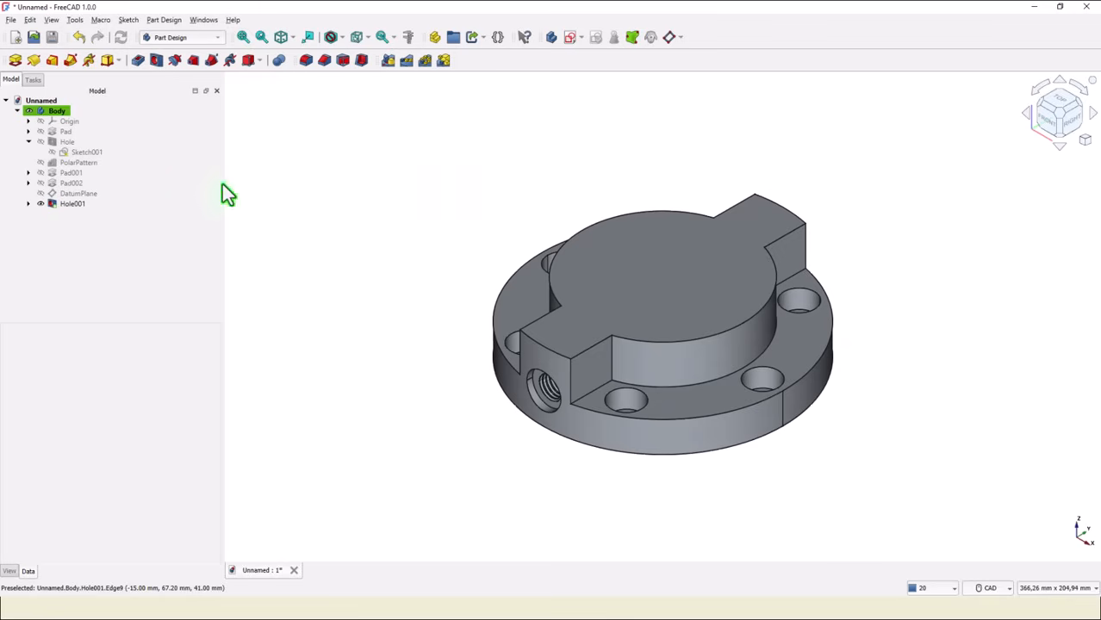
click(69, 205)
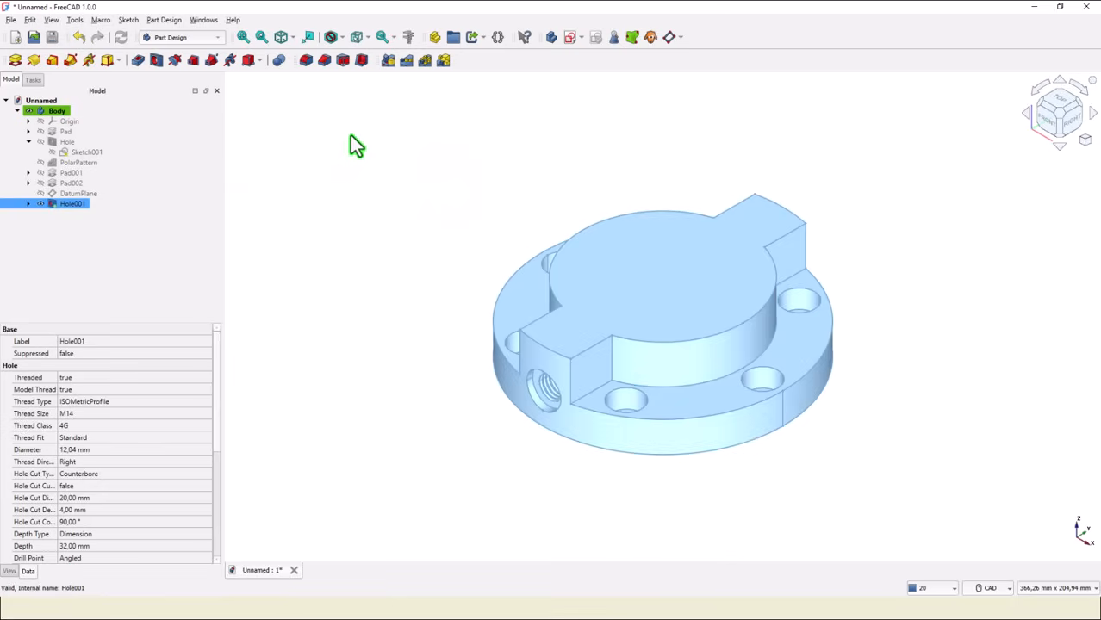
click(387, 61)
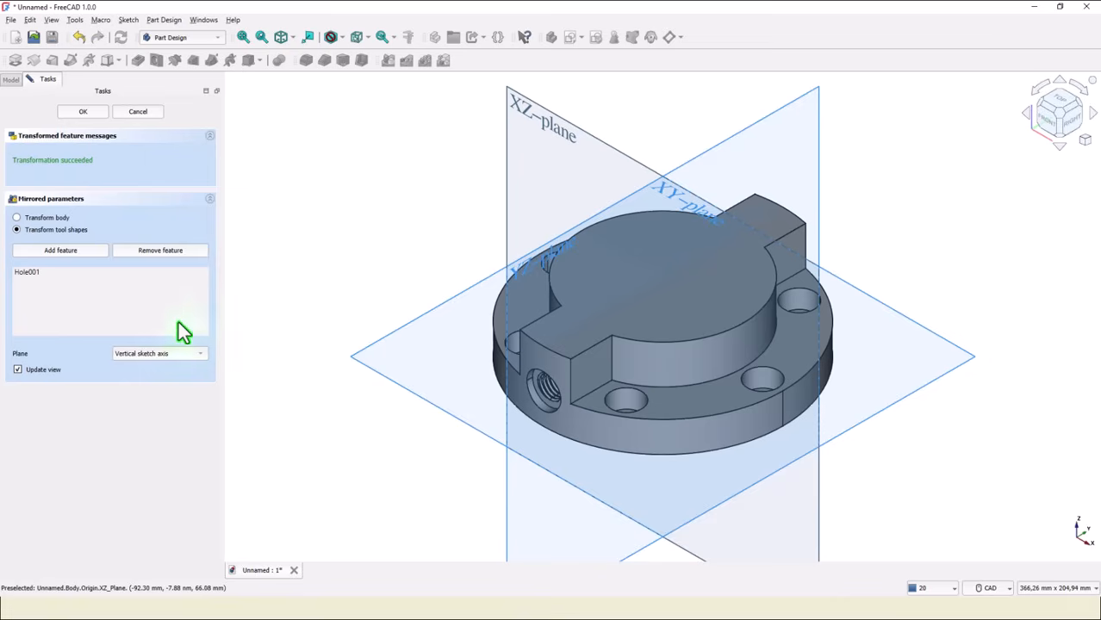
click(169, 365)
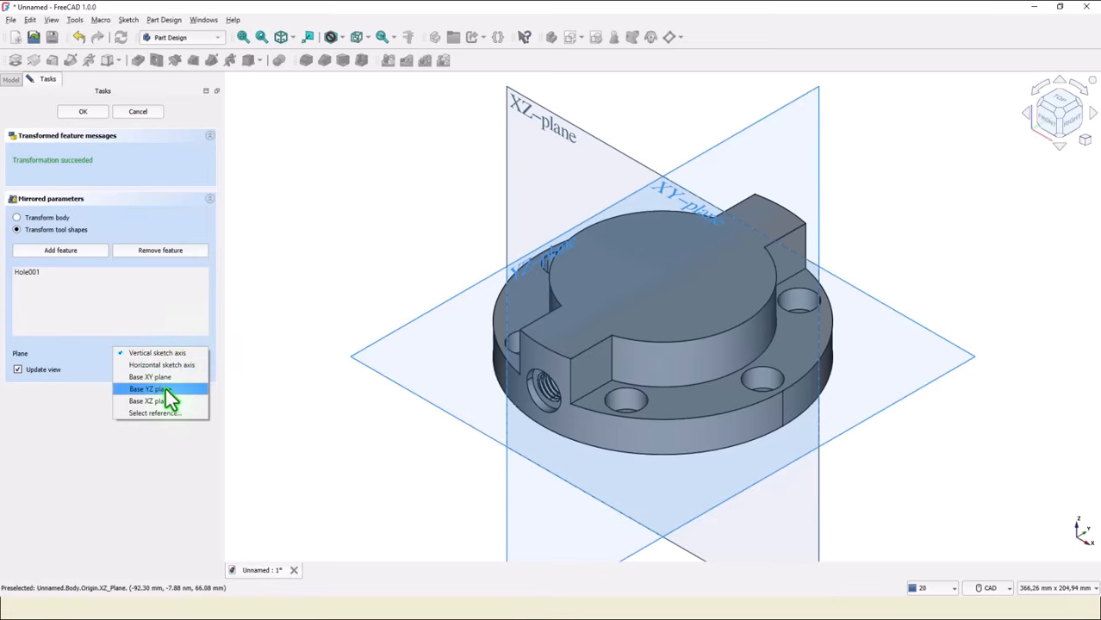
click(164, 399)
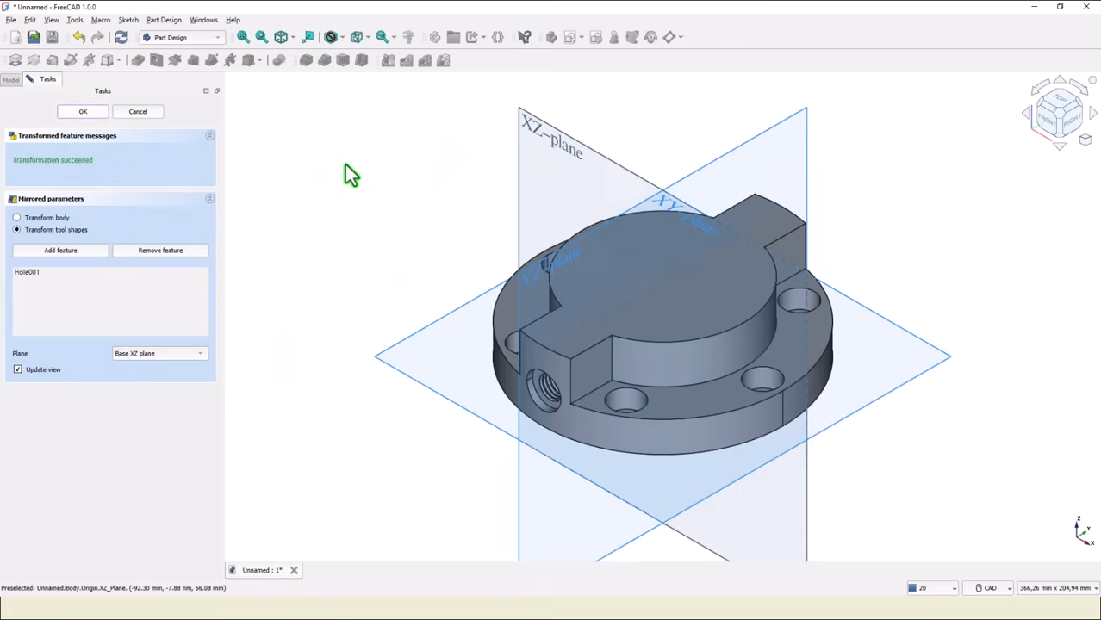
key(Return)
click(396, 185)
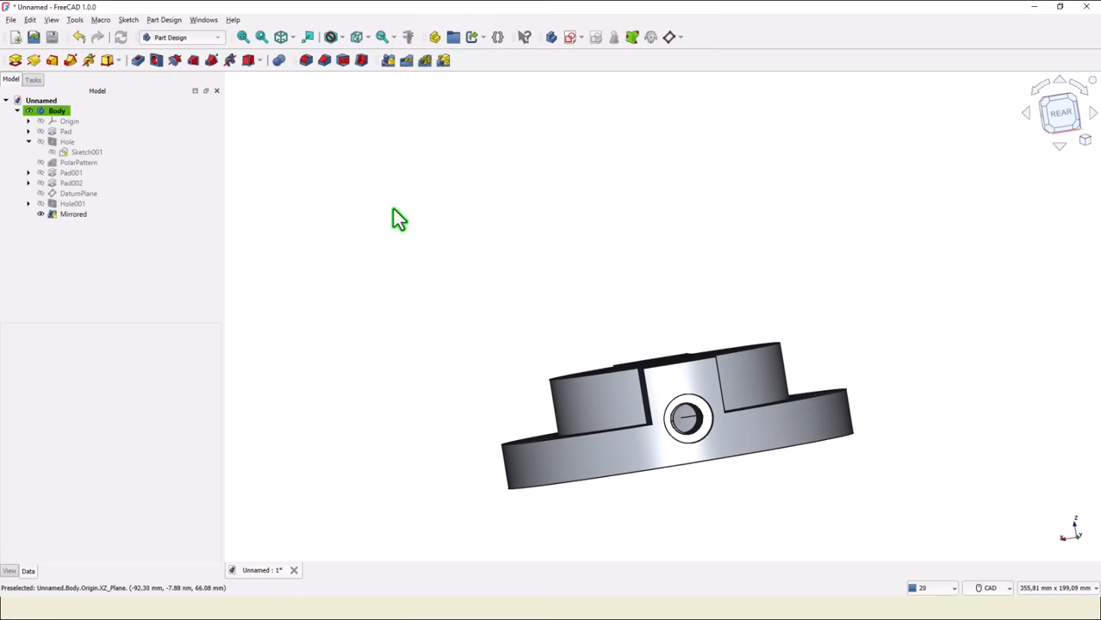
Show the datum plane again and start a new sketch attached to it.
click(280, 37)
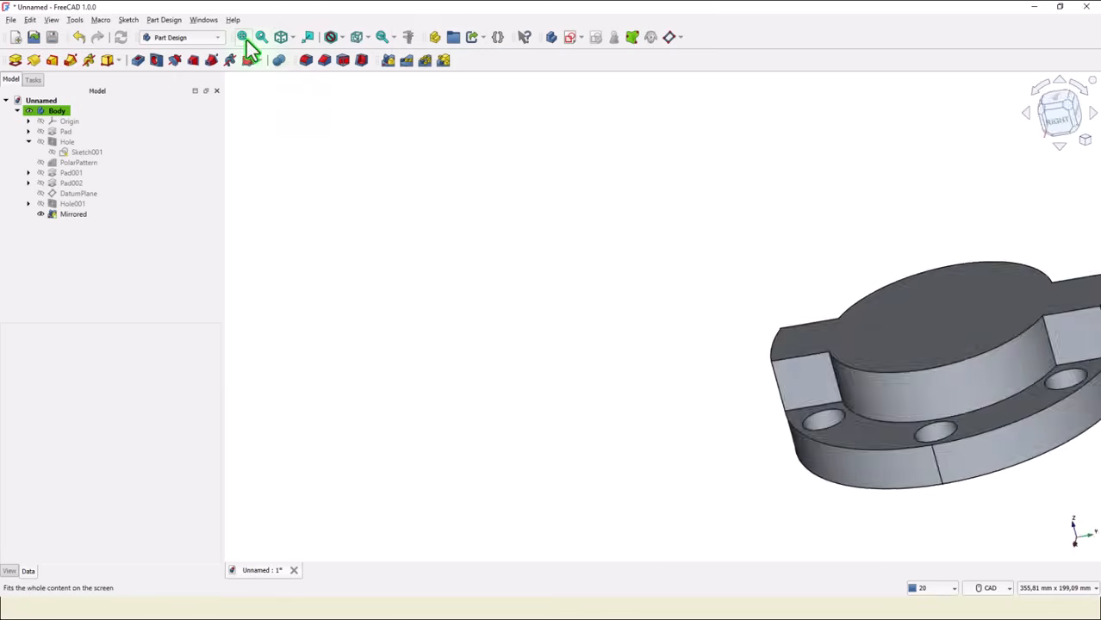
click(243, 37)
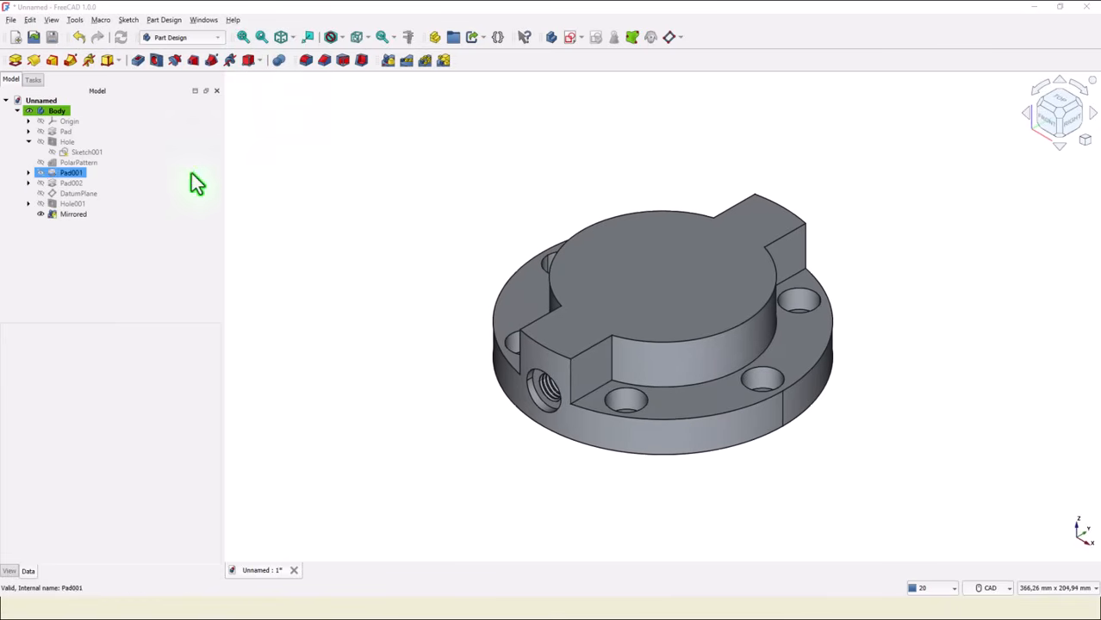
click(43, 195)
click(40, 193)
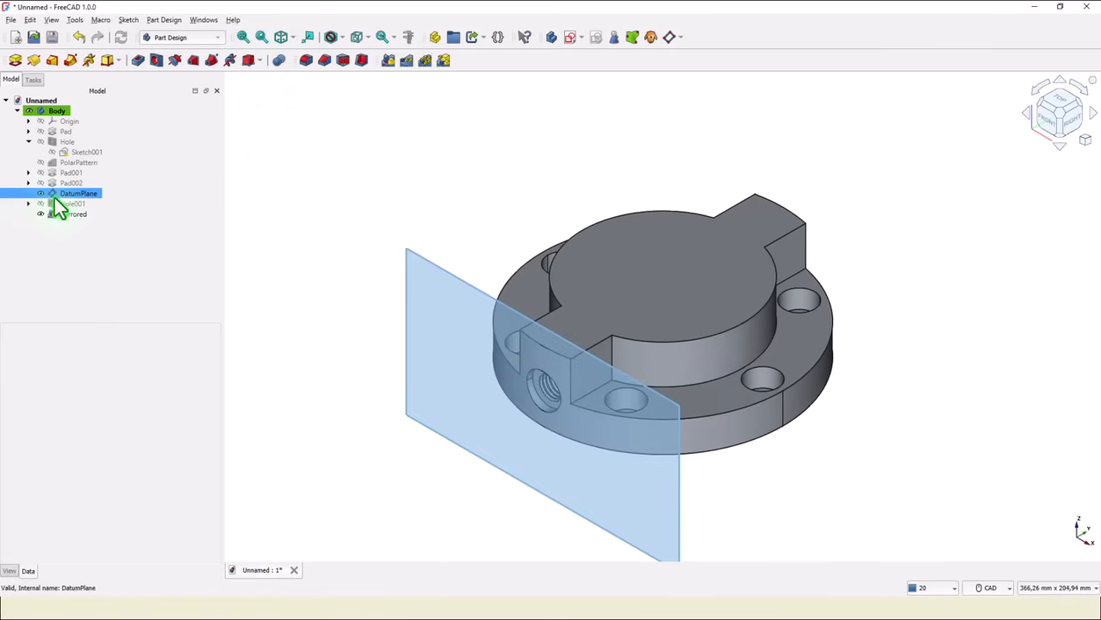
click(470, 293)
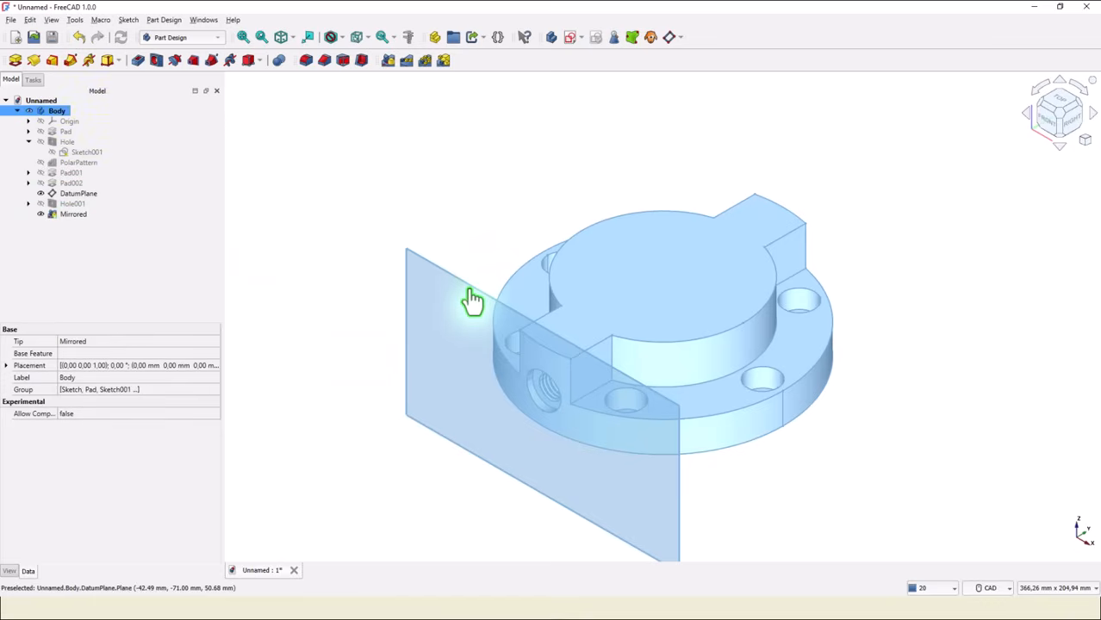
click(572, 39)
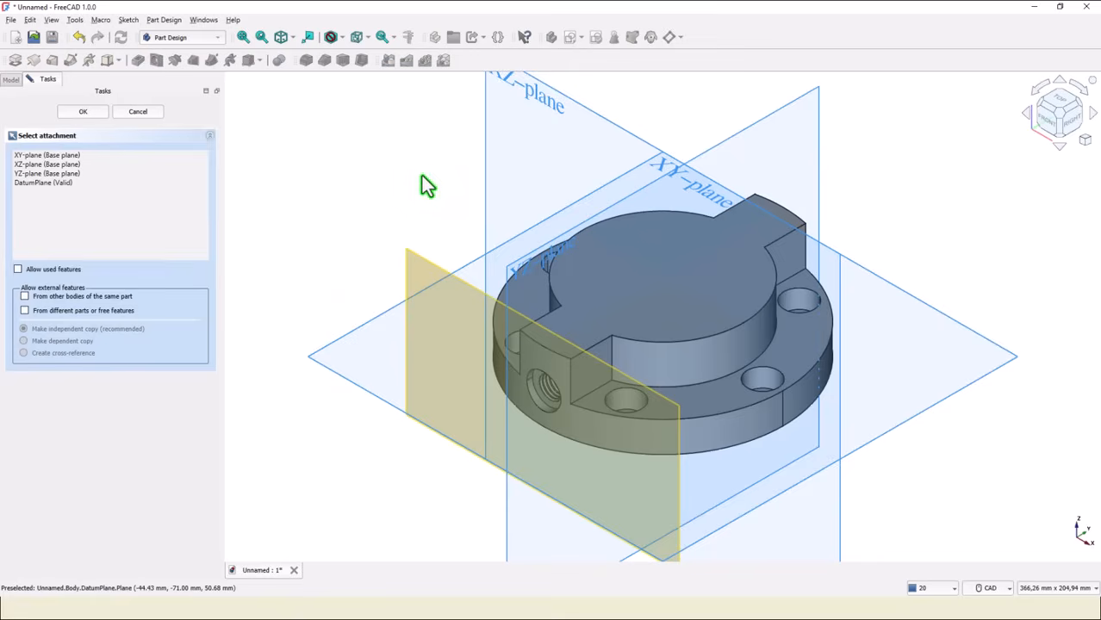
click(443, 274)
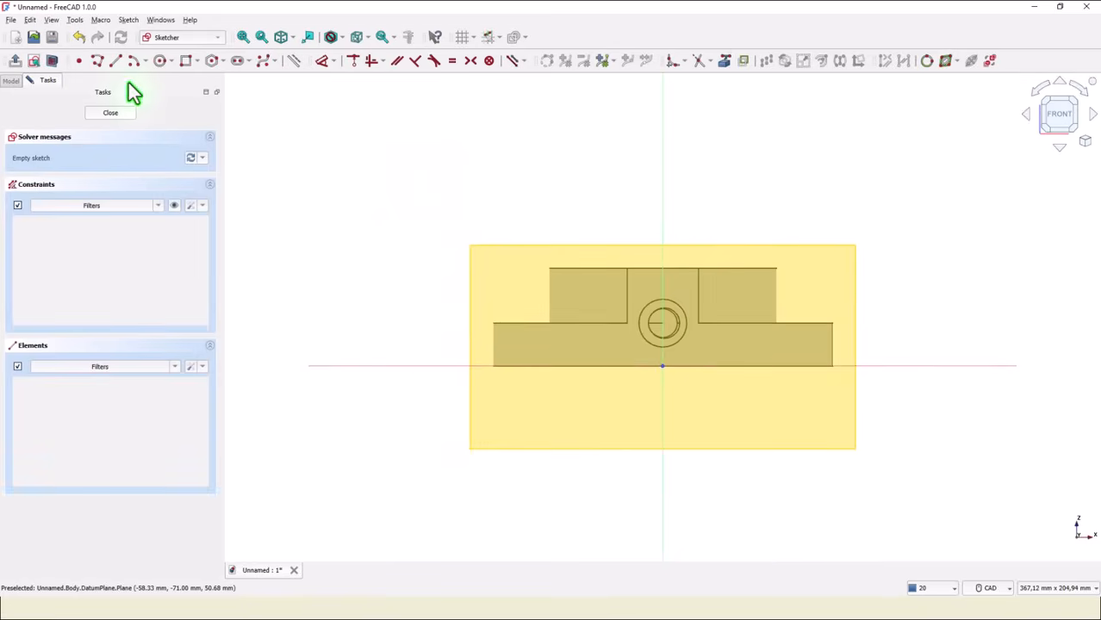
Sketch a small circle above the side port and project an edge of the mirrored solid as external geometry.
click(160, 63)
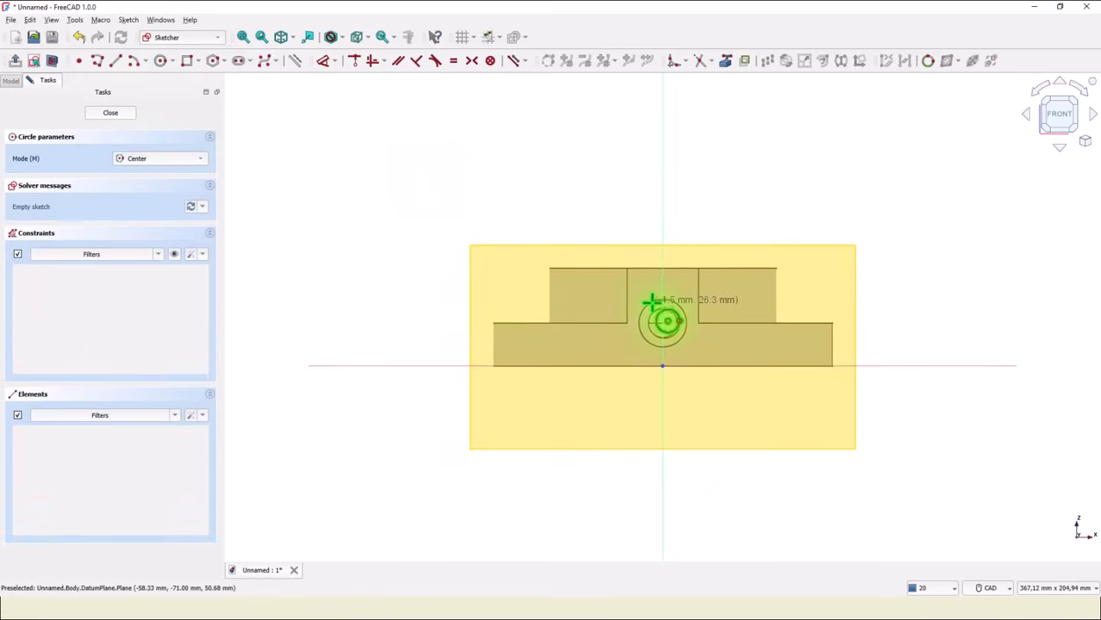
click(661, 285)
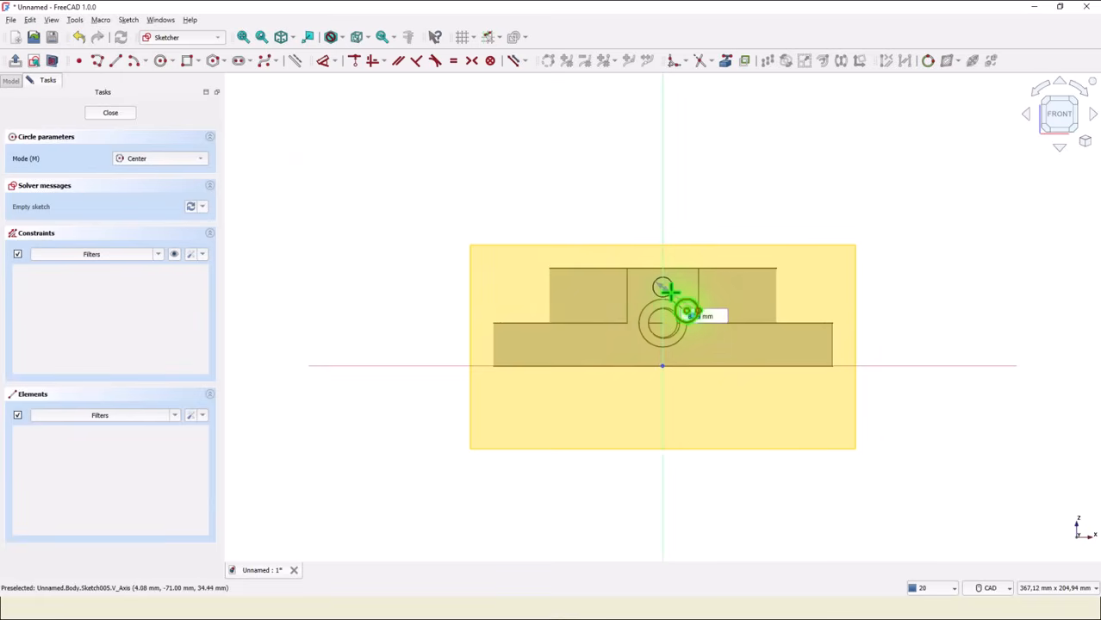
click(670, 292)
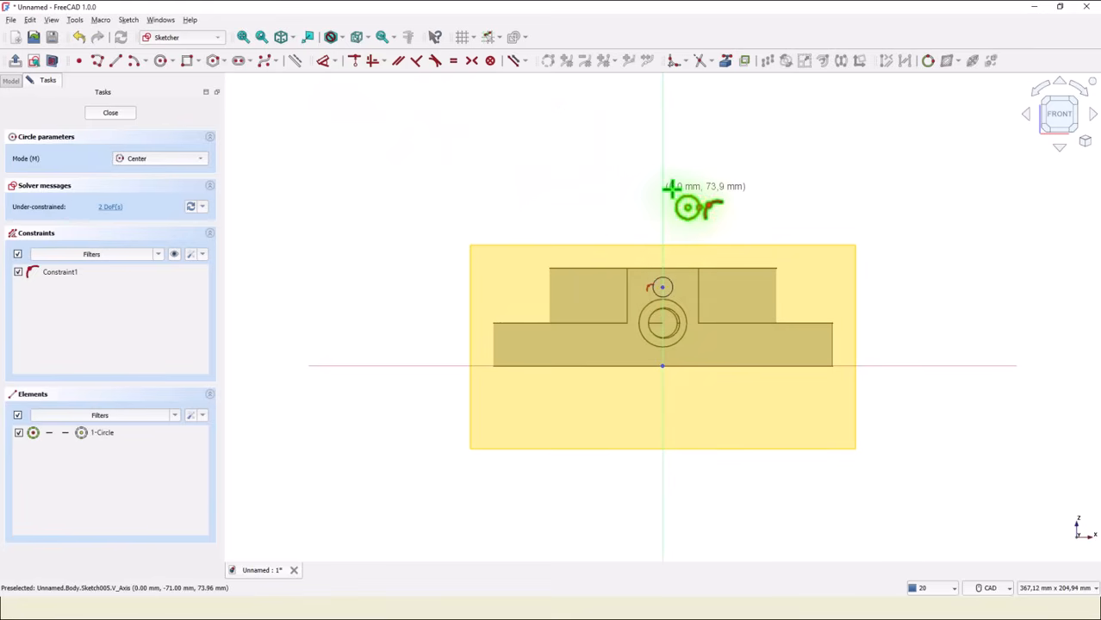
middle_drag(798, 194, 729, 69)
click(725, 61)
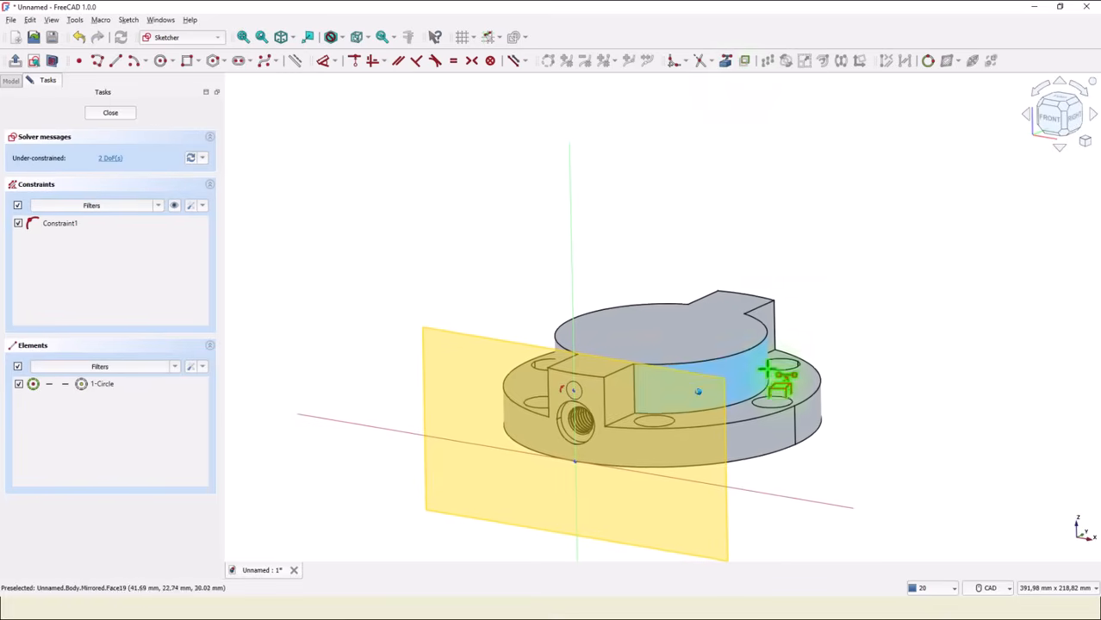
click(748, 427)
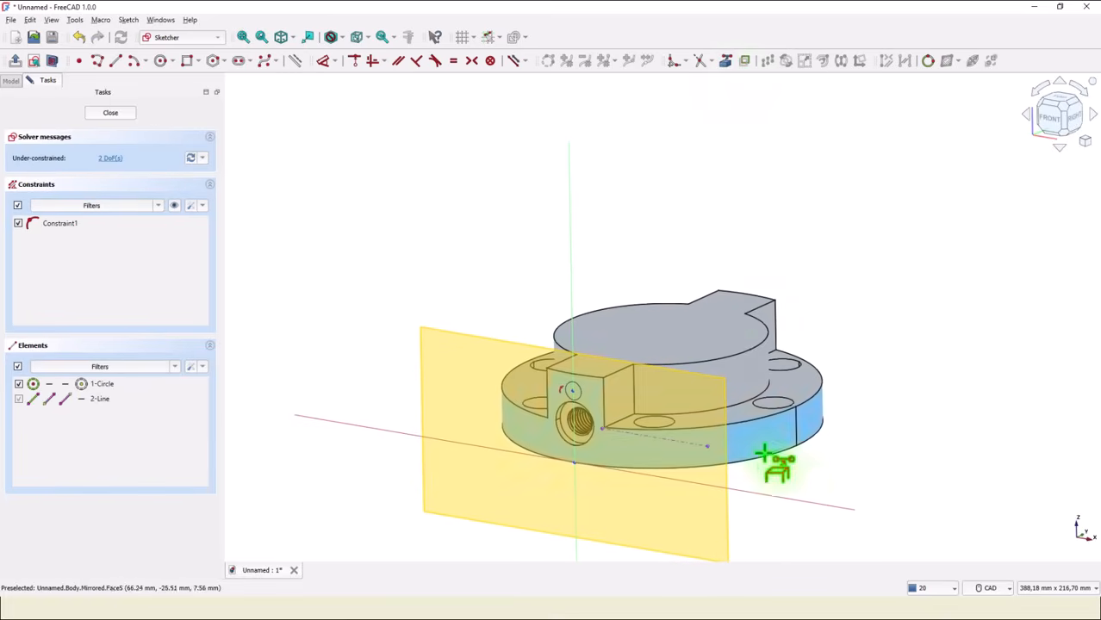
Constrain the circle's center onto the projected edge and close the sketch.
mouse_move(877, 479)
middle_down()
mouse_move(928, 437)
mouse_move(685, 106)
mouse_move(589, 170)
mouse_move(680, 253)
middle_up()
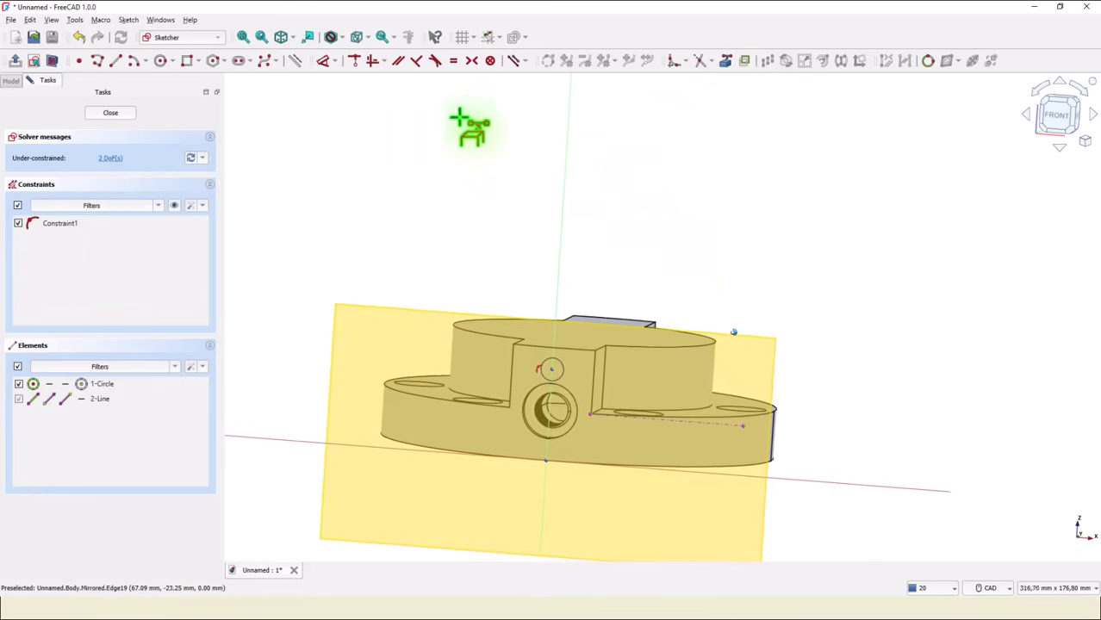
click(354, 60)
scroll(515, 360, up, 1)
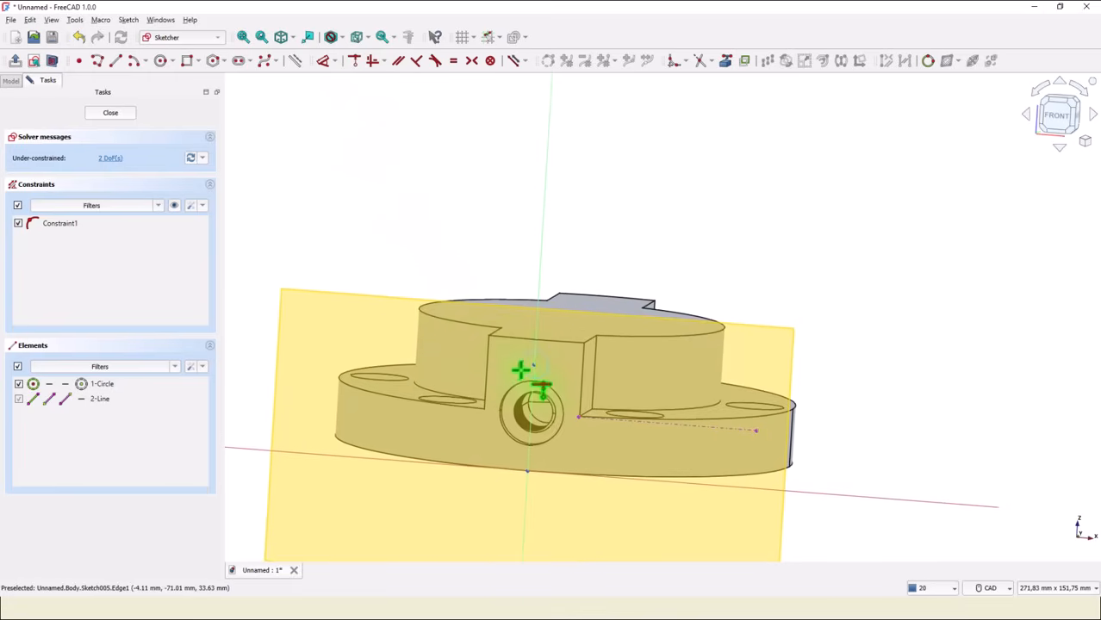
click(533, 366)
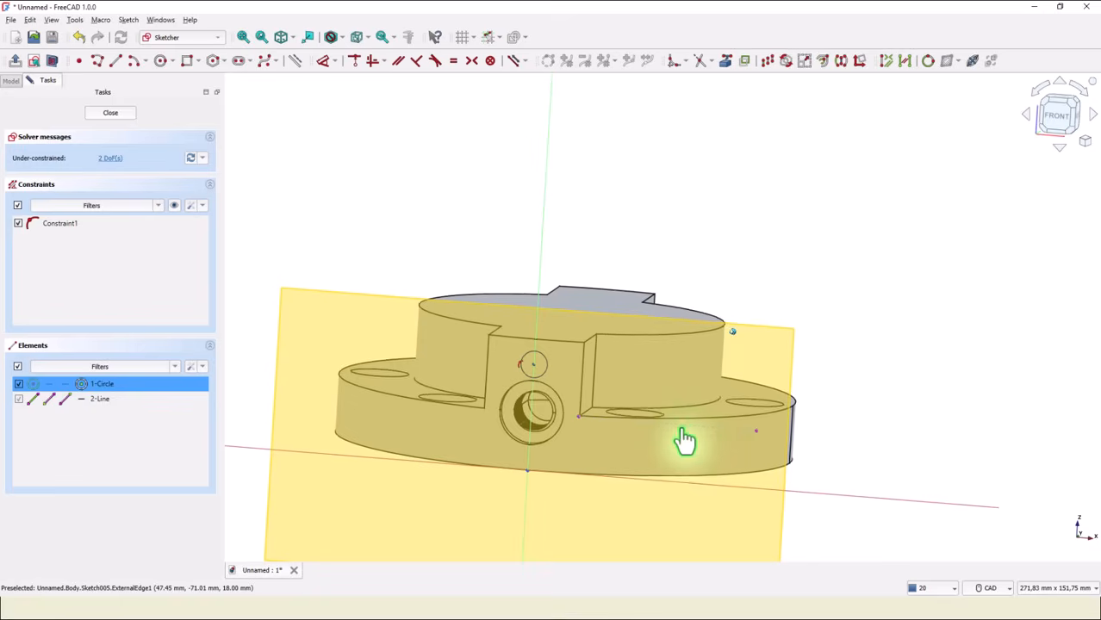
click(680, 439)
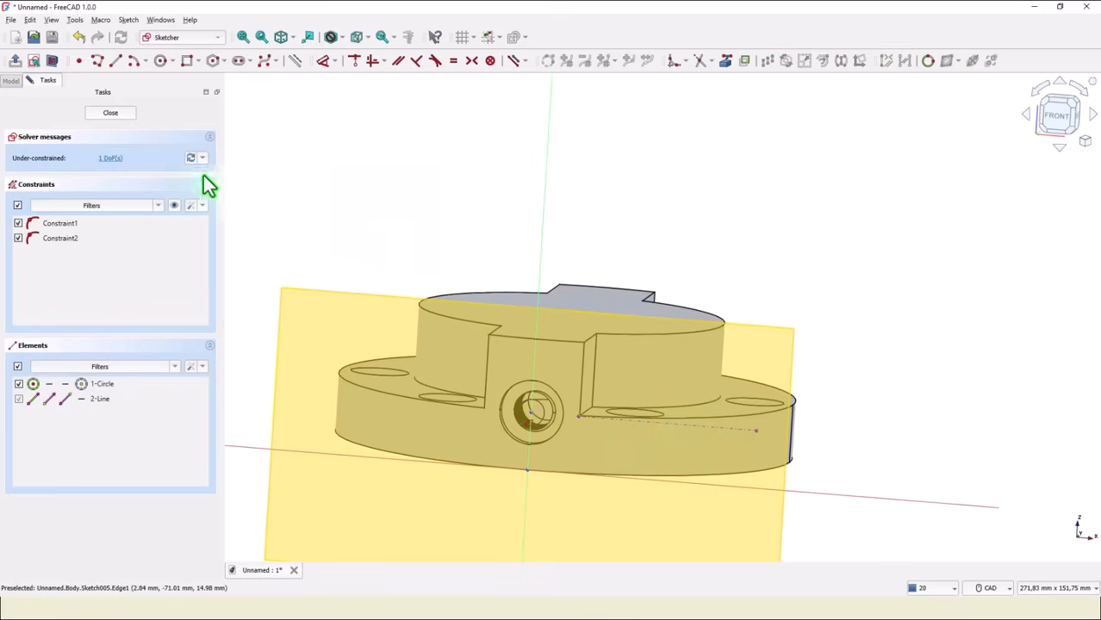
click(104, 114)
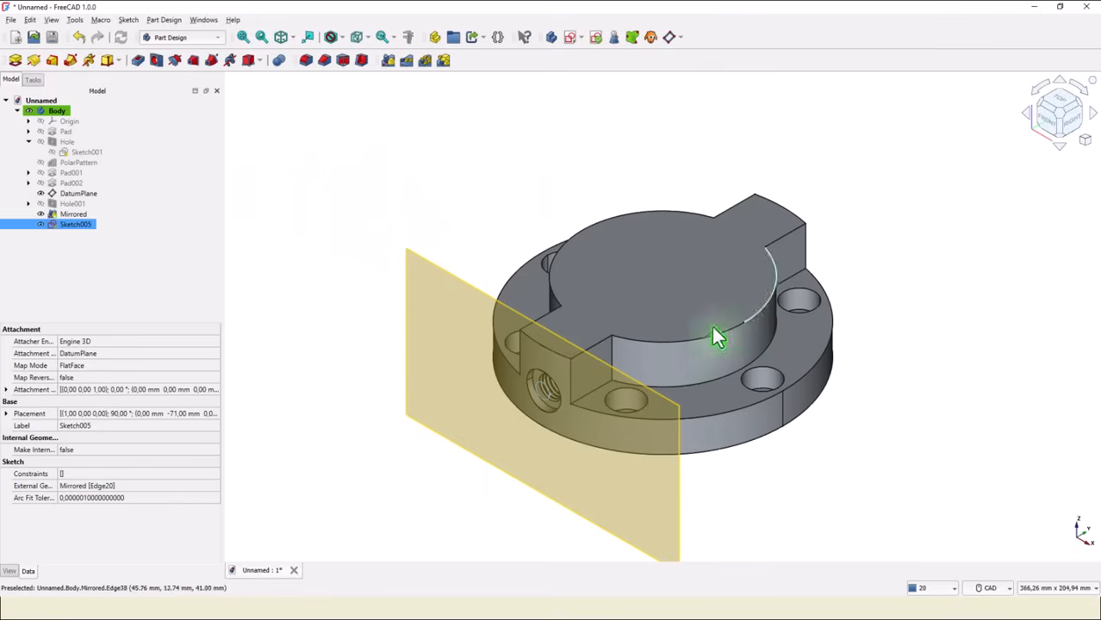
Hide the datum plane and create a 5 mm through-all hole from the new sketch.
click(43, 196)
click(280, 211)
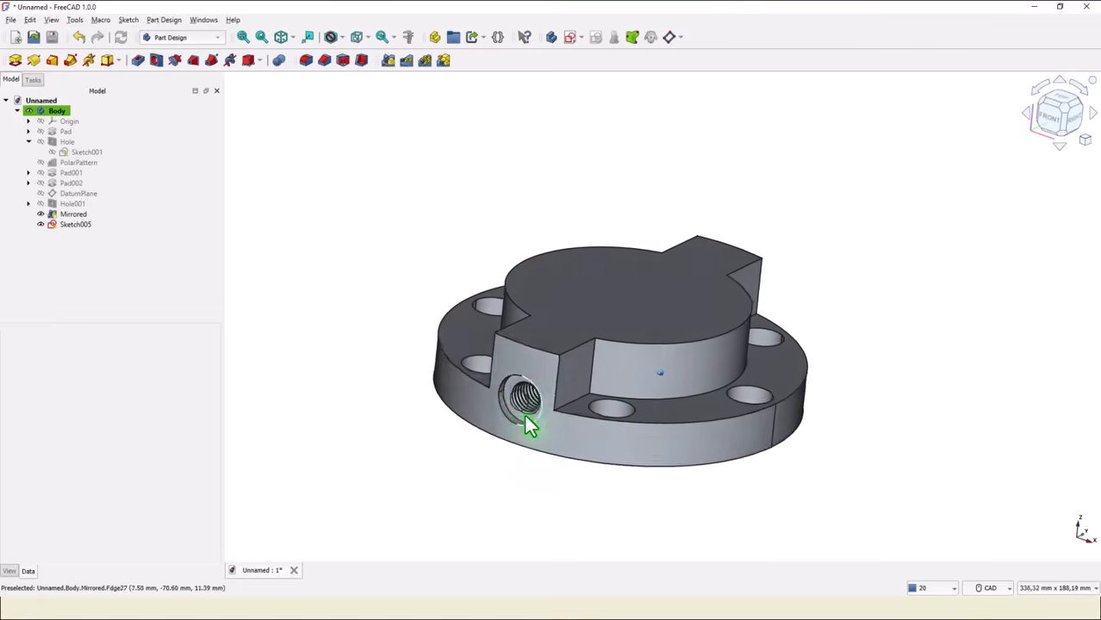
click(440, 199)
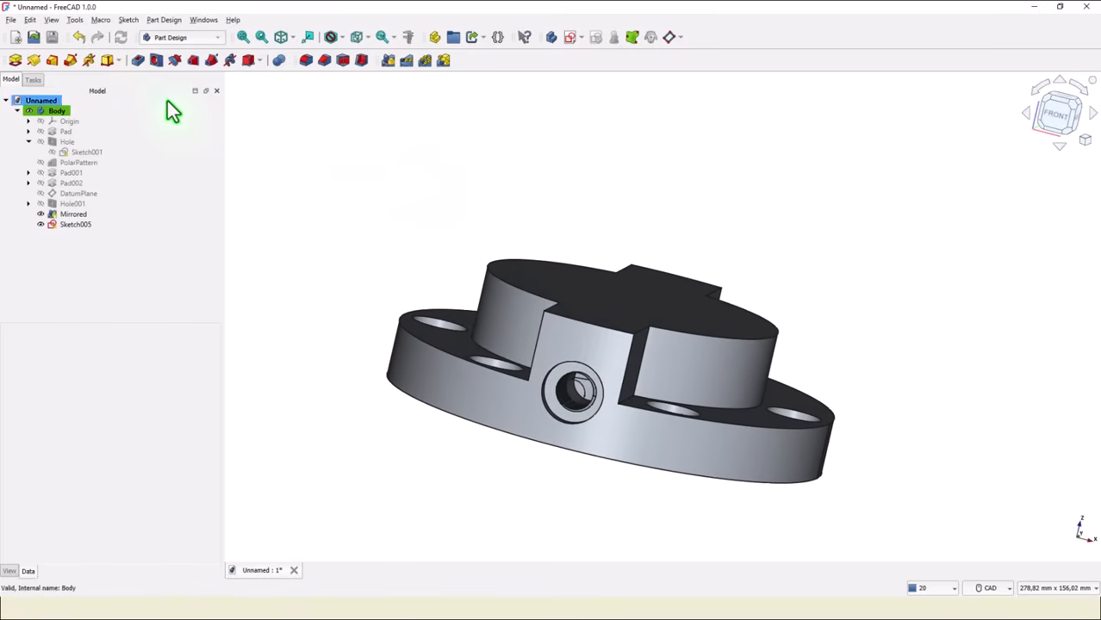
click(155, 61)
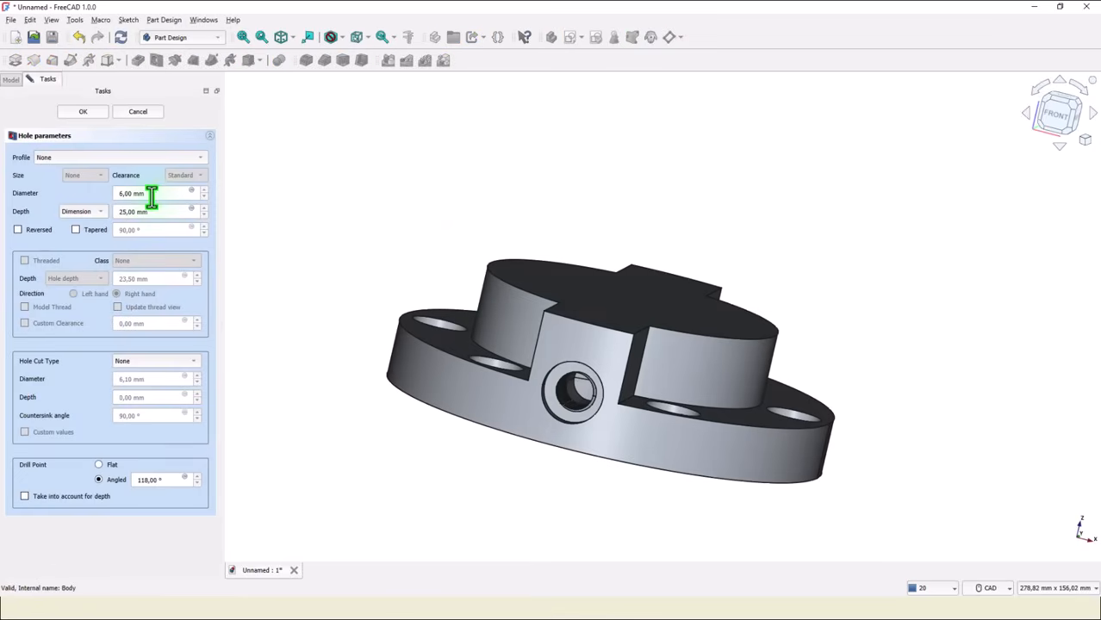
click(88, 223)
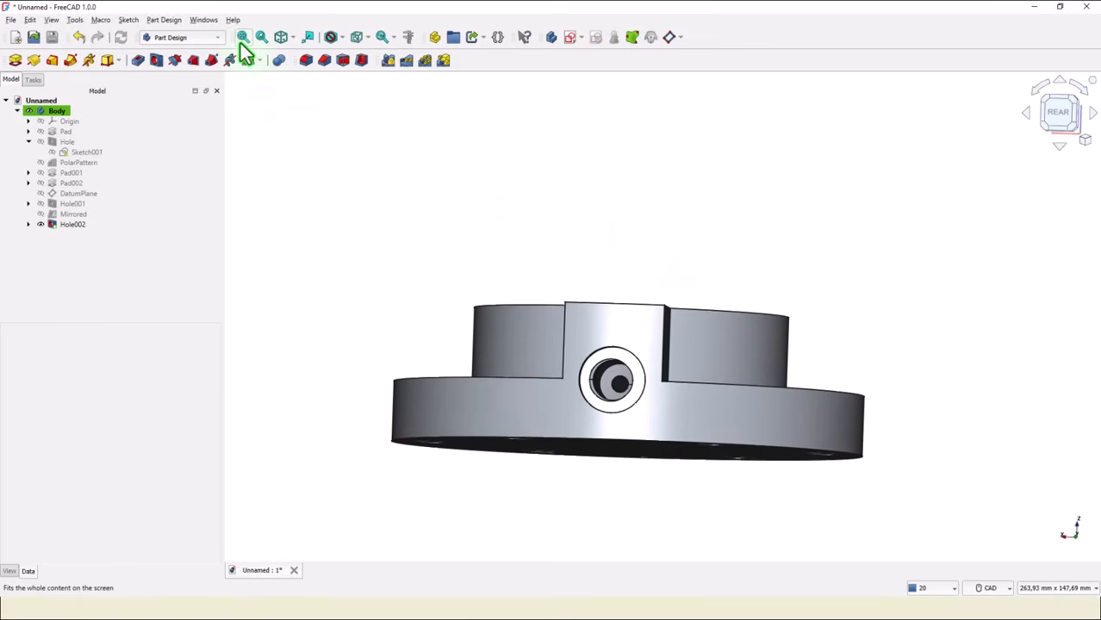
Fillet the vertical edges where the raised bar meets the central boss with an 8 mm radius.
click(263, 39)
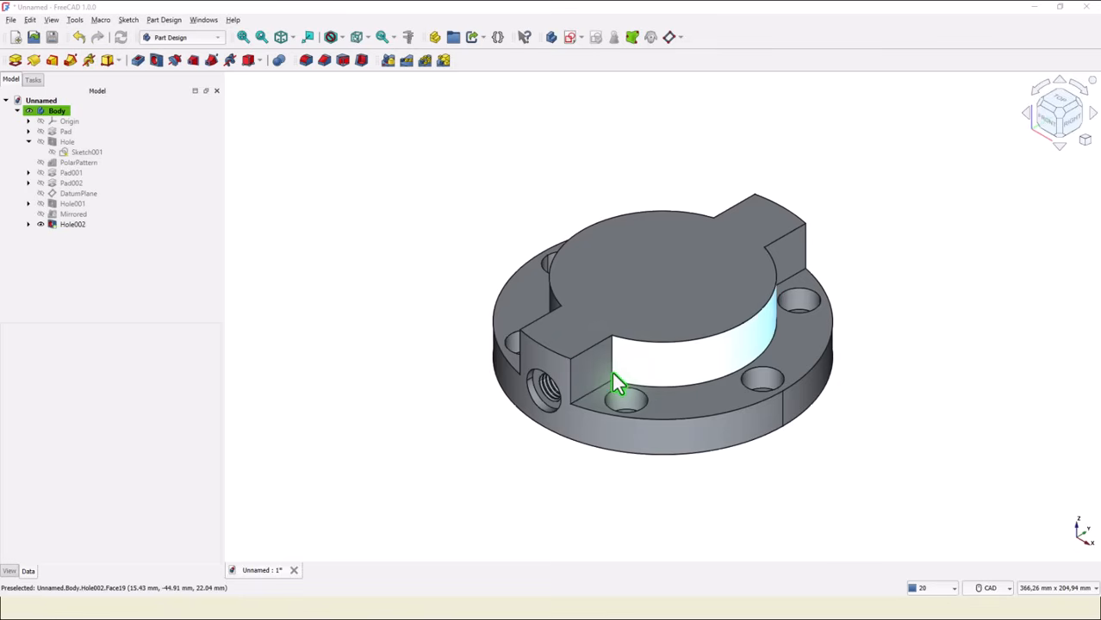
click(612, 376)
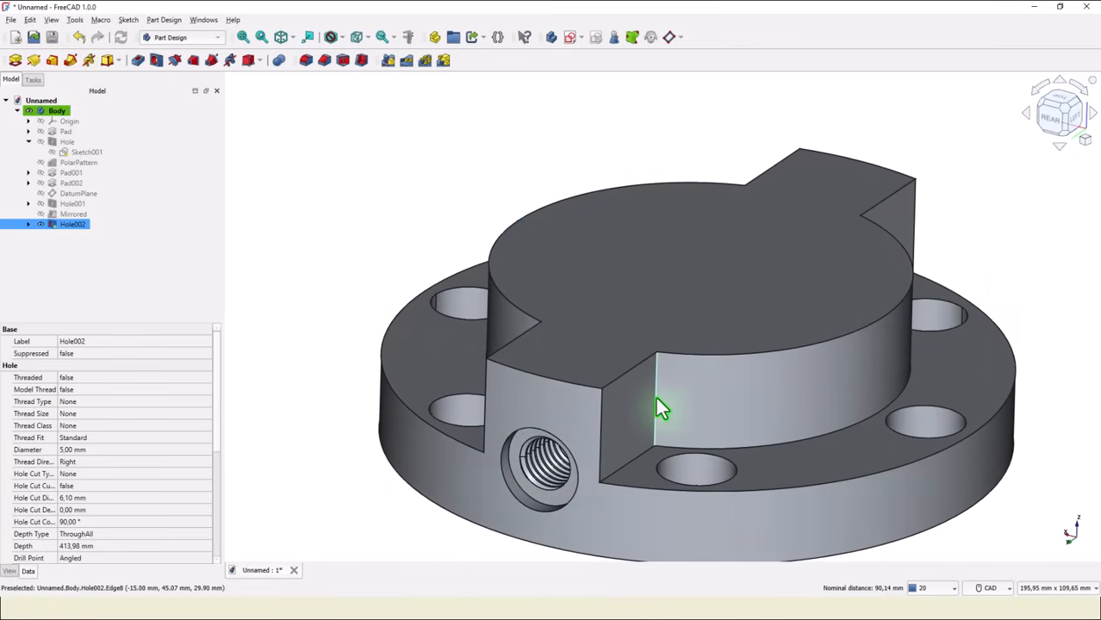
middle_drag(983, 211, 978, 249)
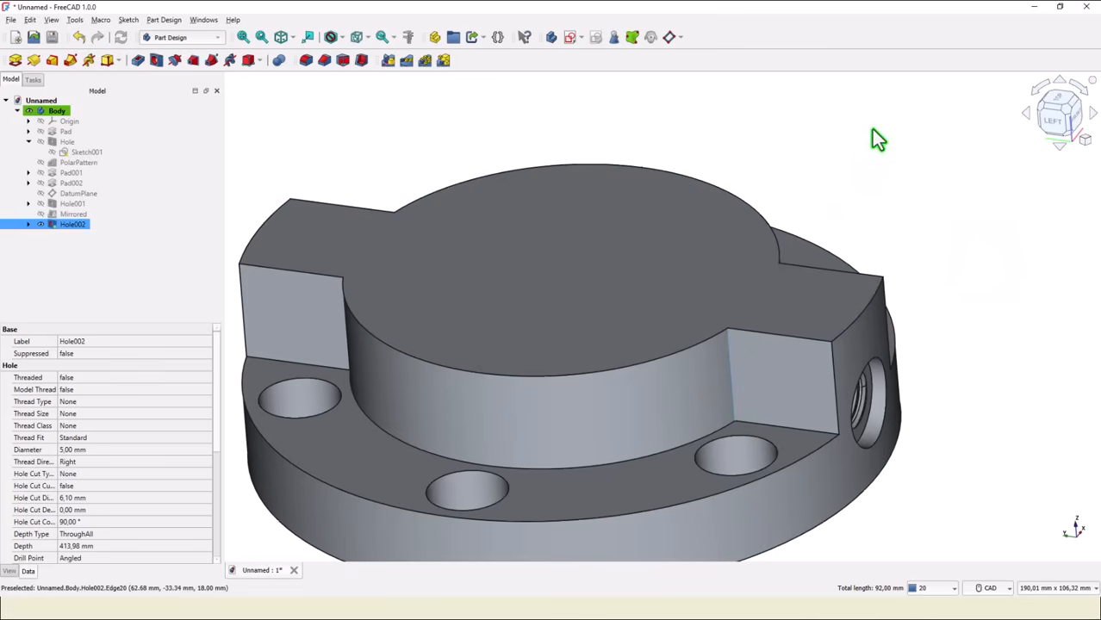
key(ctrl)
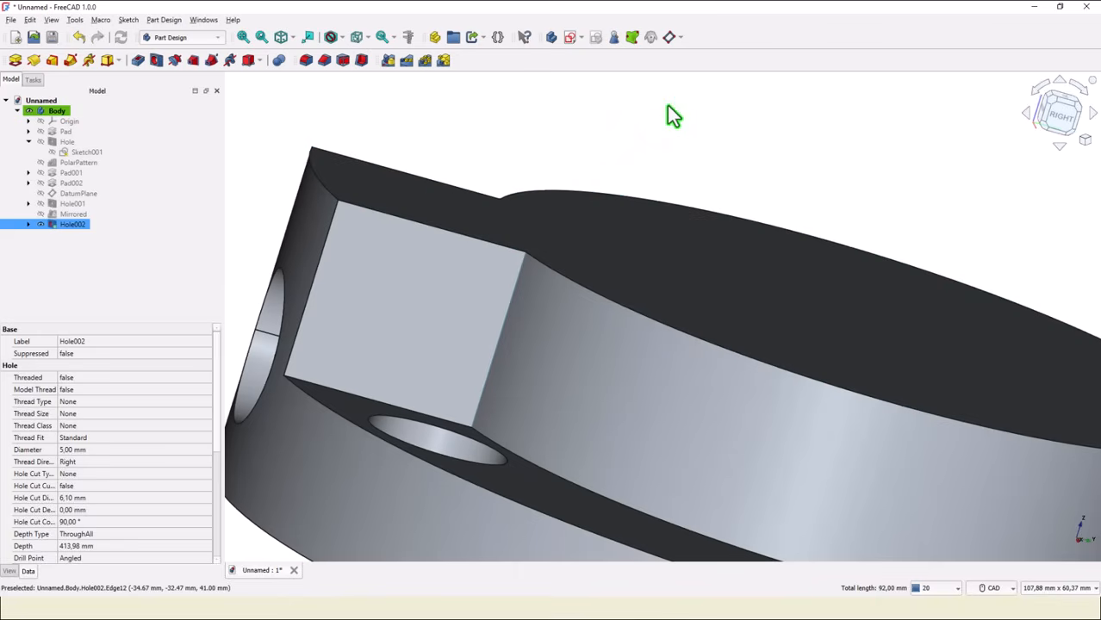
click(306, 62)
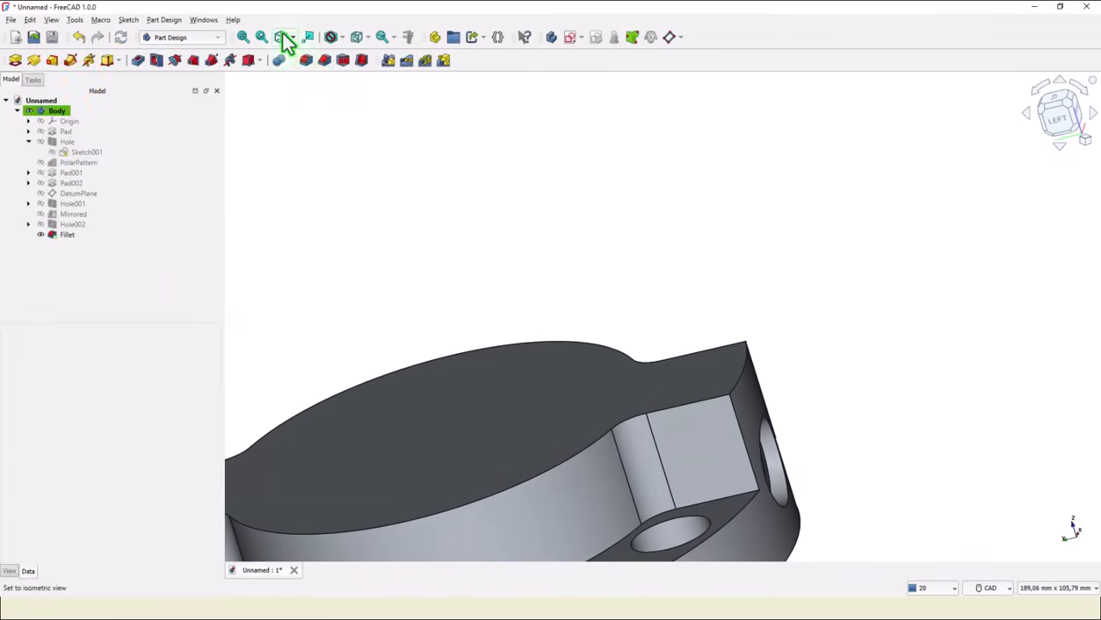
click(244, 38)
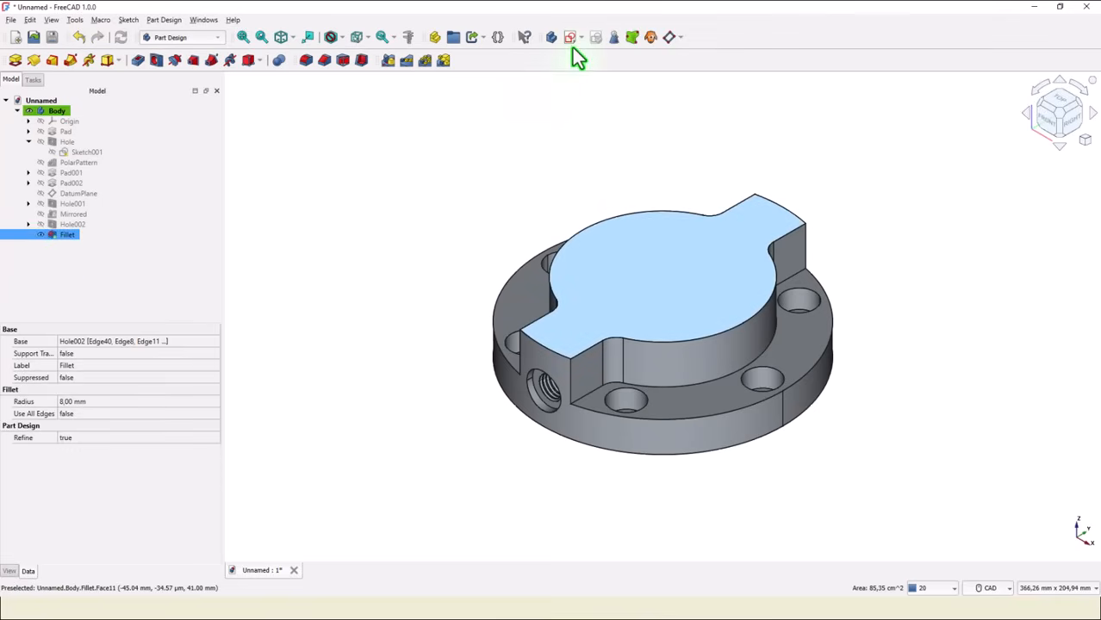
Start a new sketch on the selected top face and draw a closed polyline of lines and tangent arcs around the center.
click(569, 36)
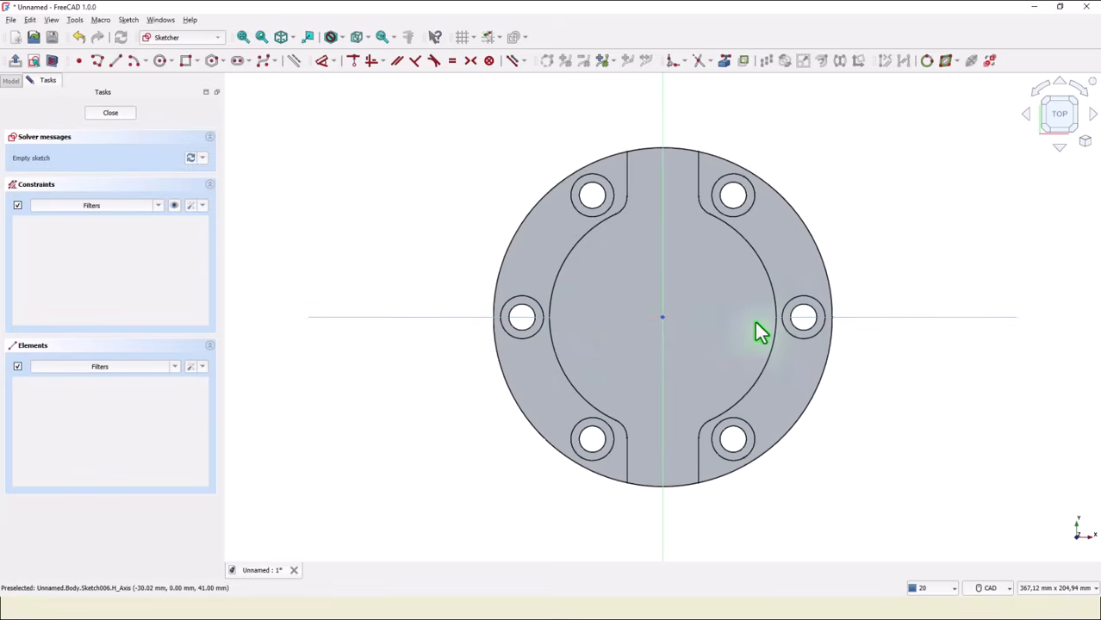
click(100, 59)
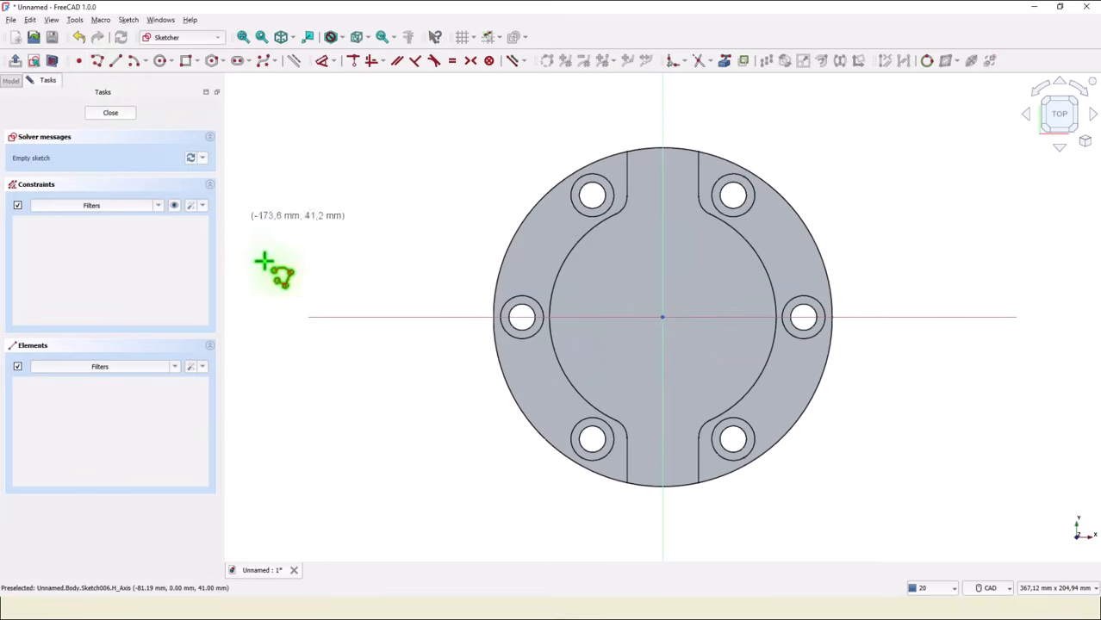
click(580, 293)
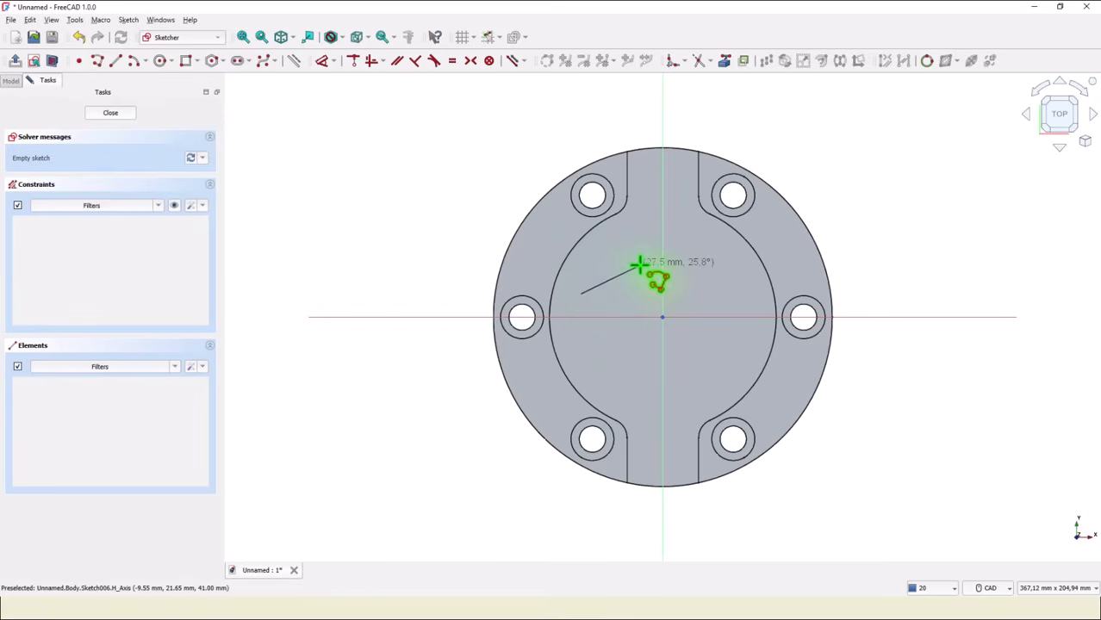
click(639, 266)
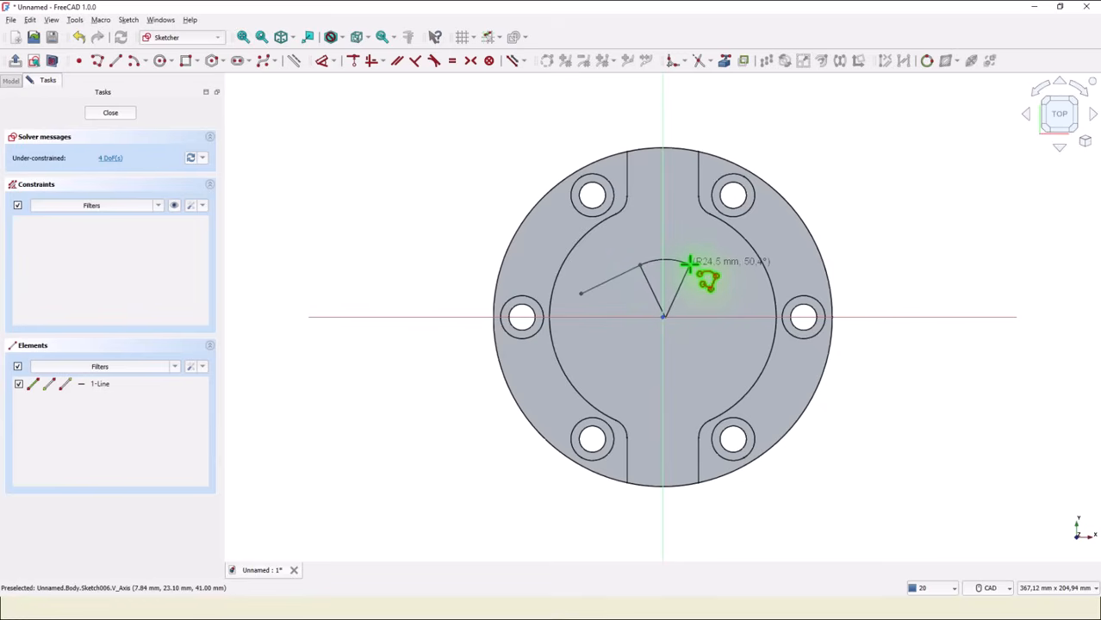
click(686, 267)
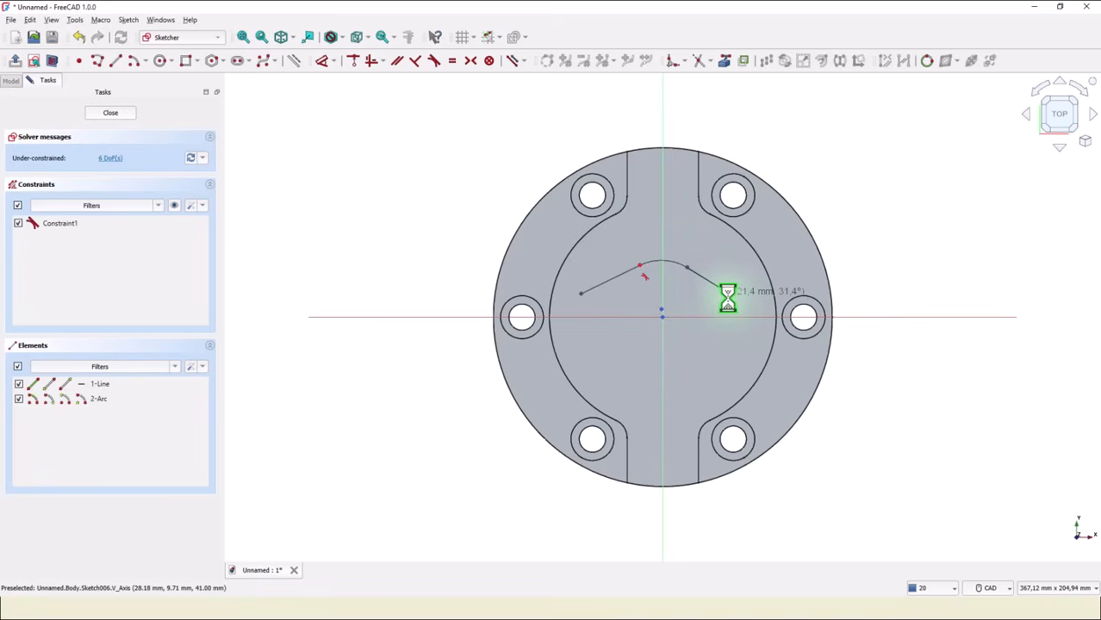
click(729, 293)
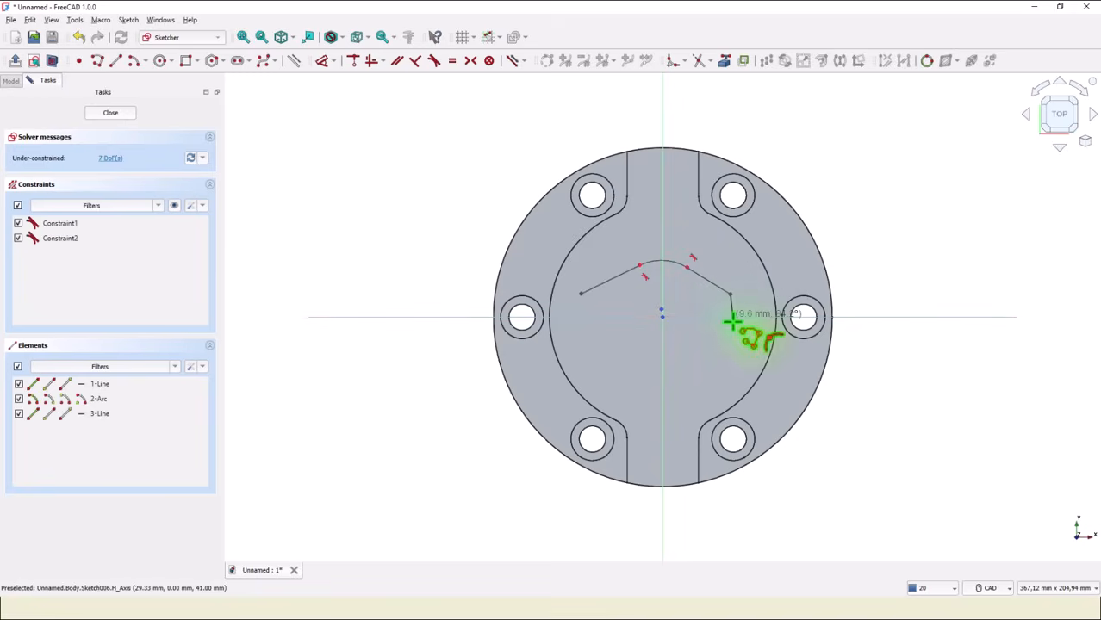
key(m)
key(m)
key(m)
click(734, 334)
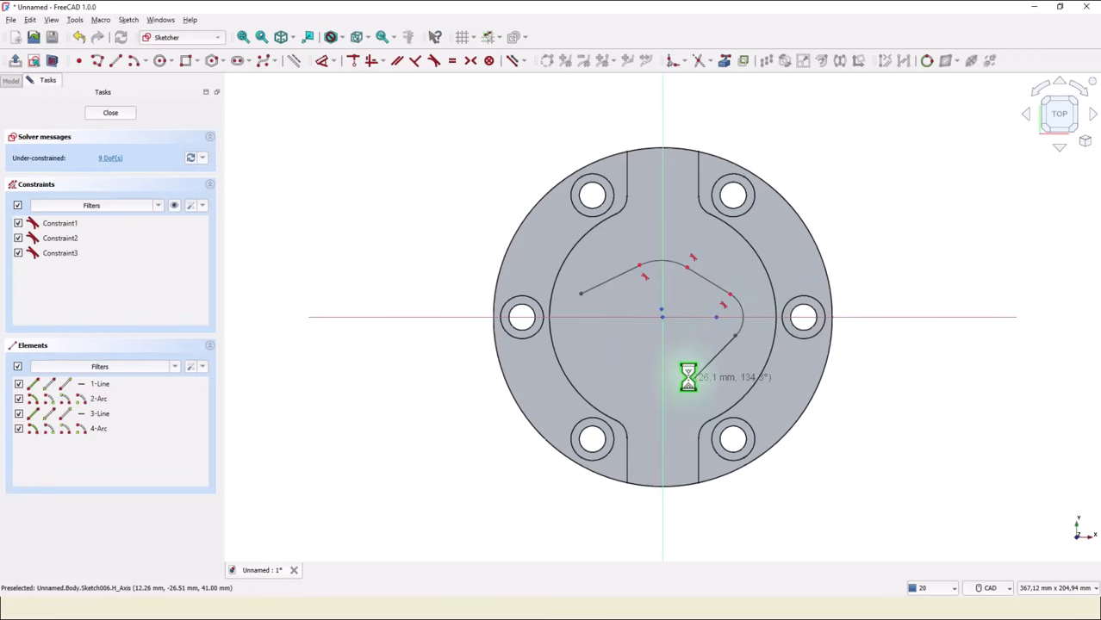
click(692, 380)
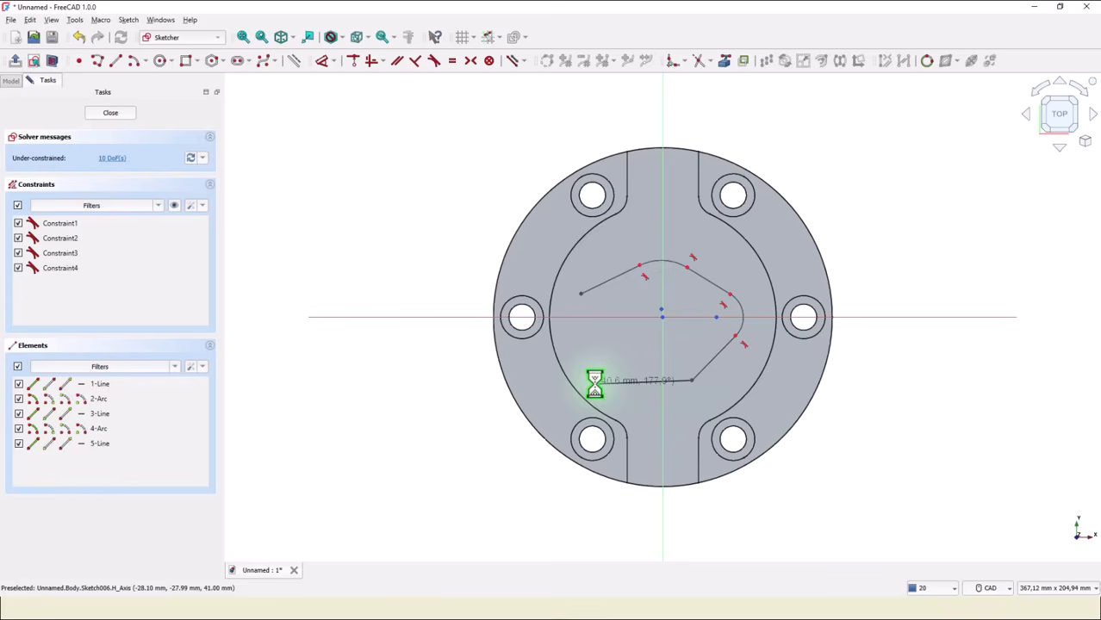
key(m)
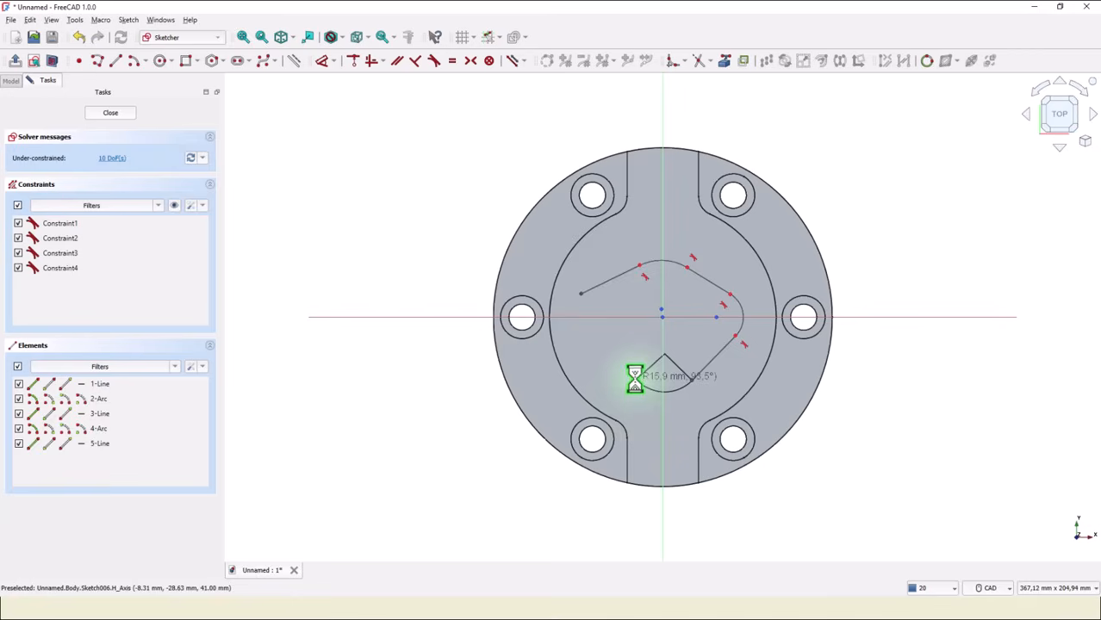
click(634, 379)
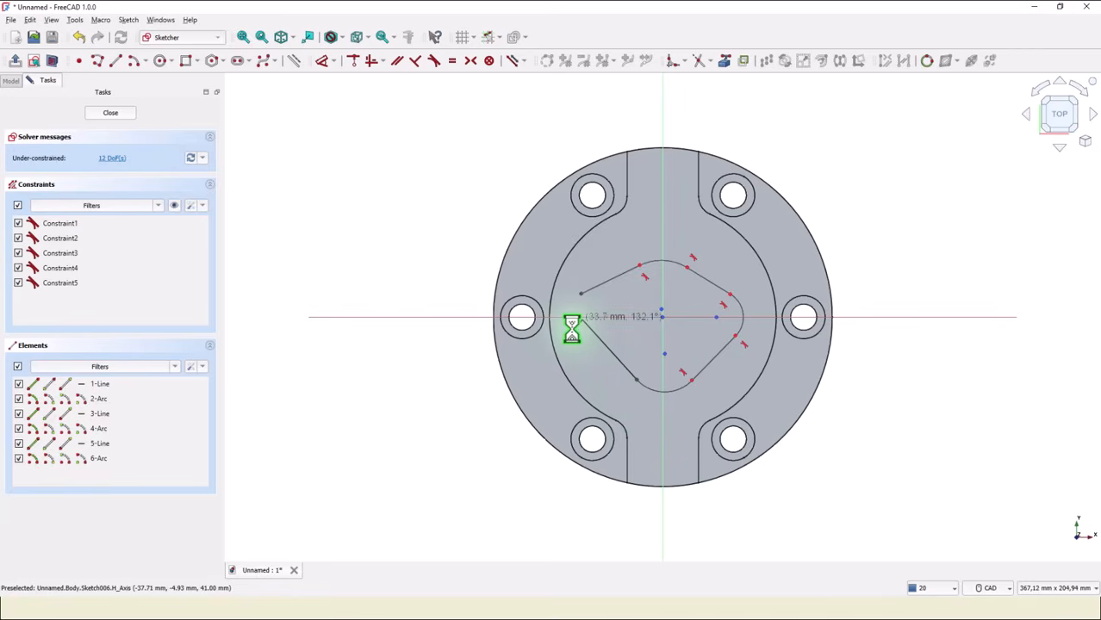
click(580, 318)
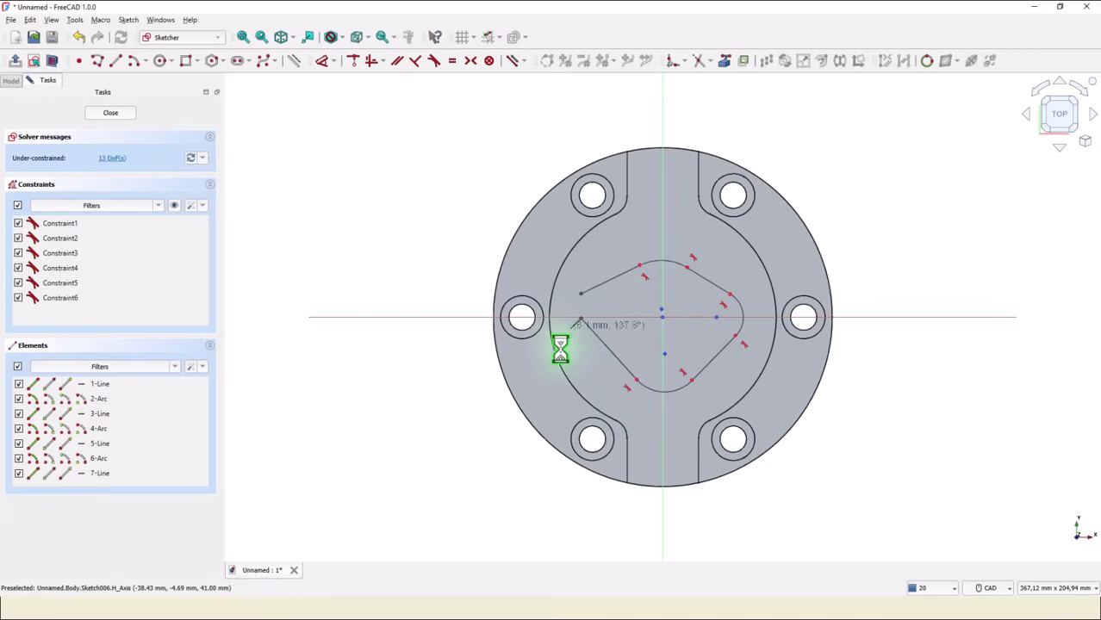
key(m)
key(m)
key(m)
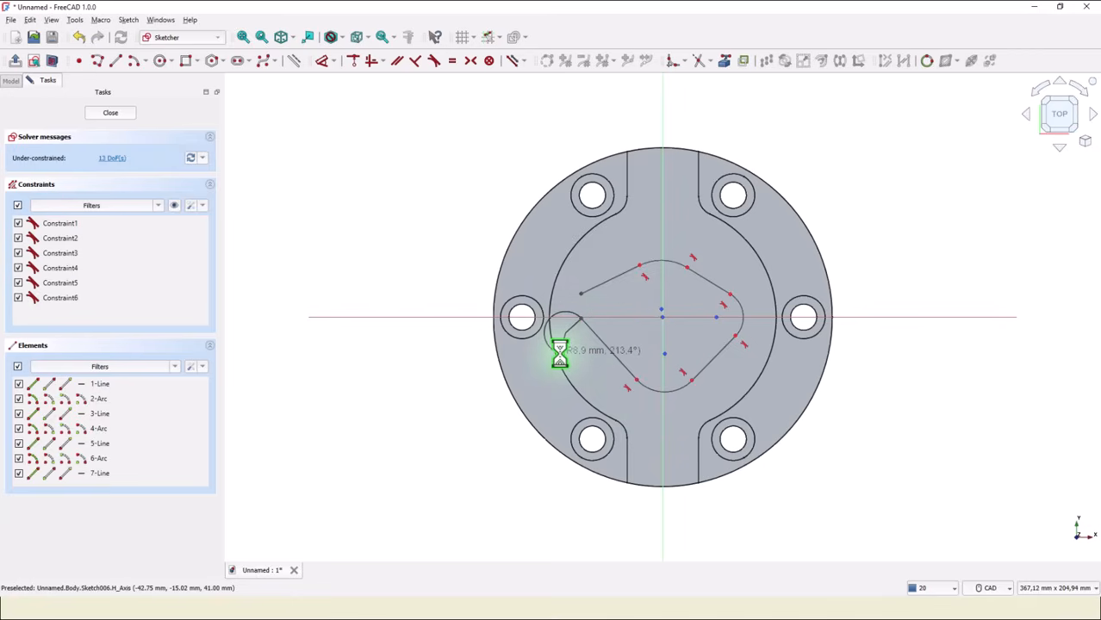
click(581, 294)
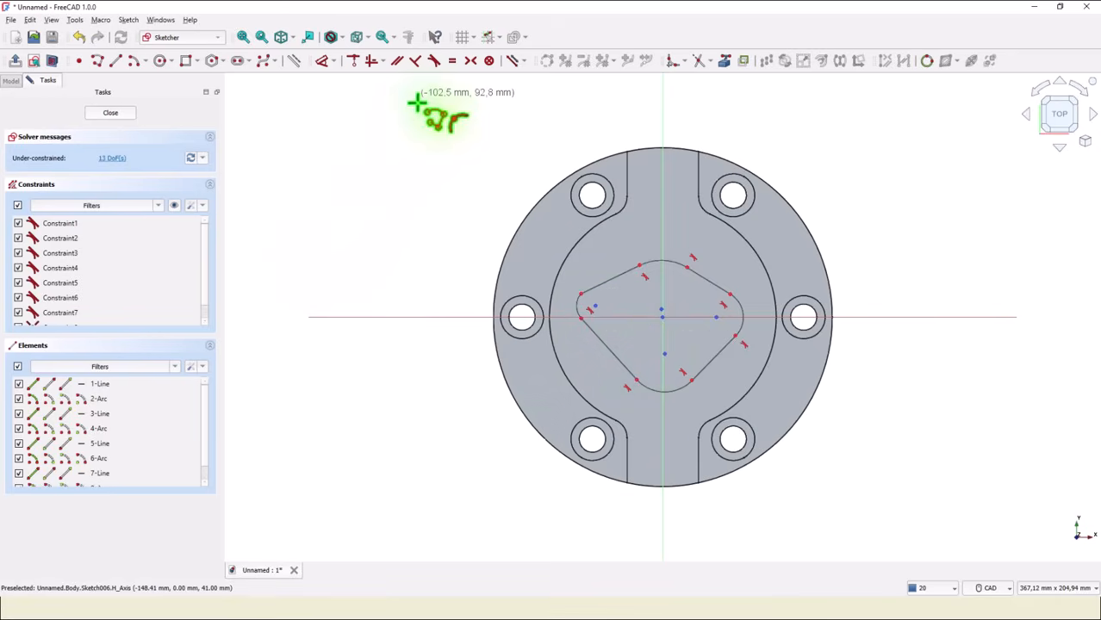
Constrain the left and right arc centers to lie horizontally level with the sketch origin.
click(372, 62)
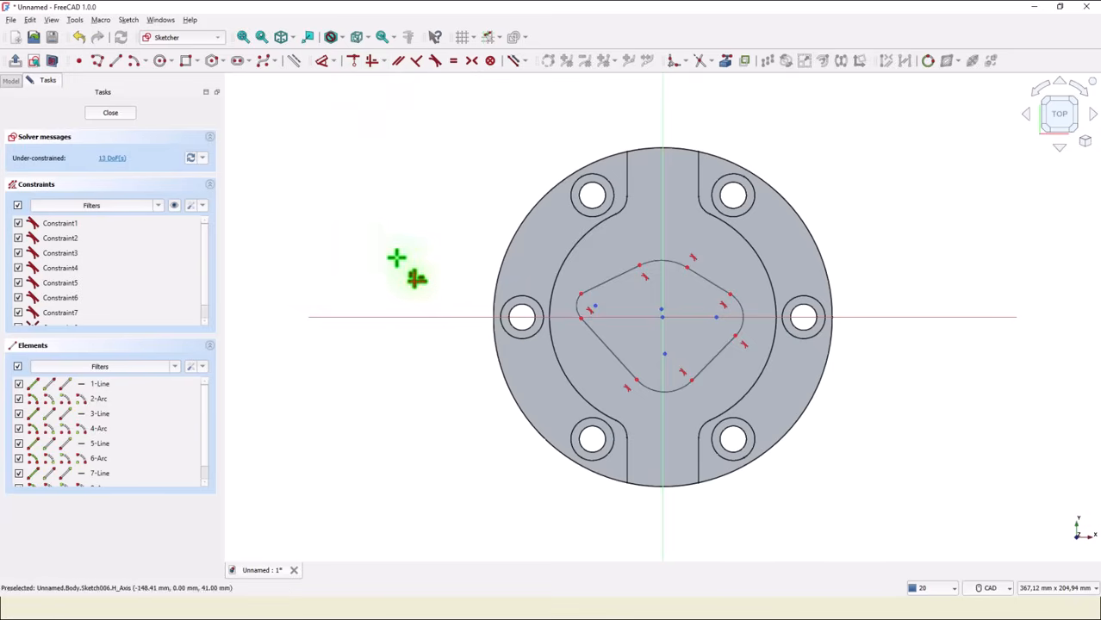
click(595, 305)
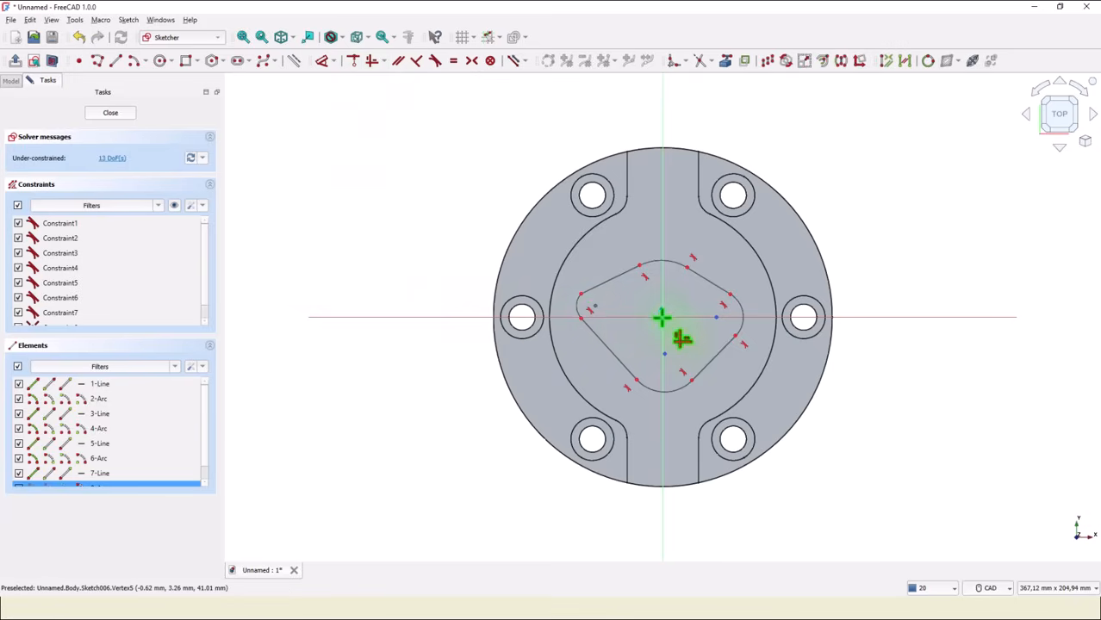
click(662, 318)
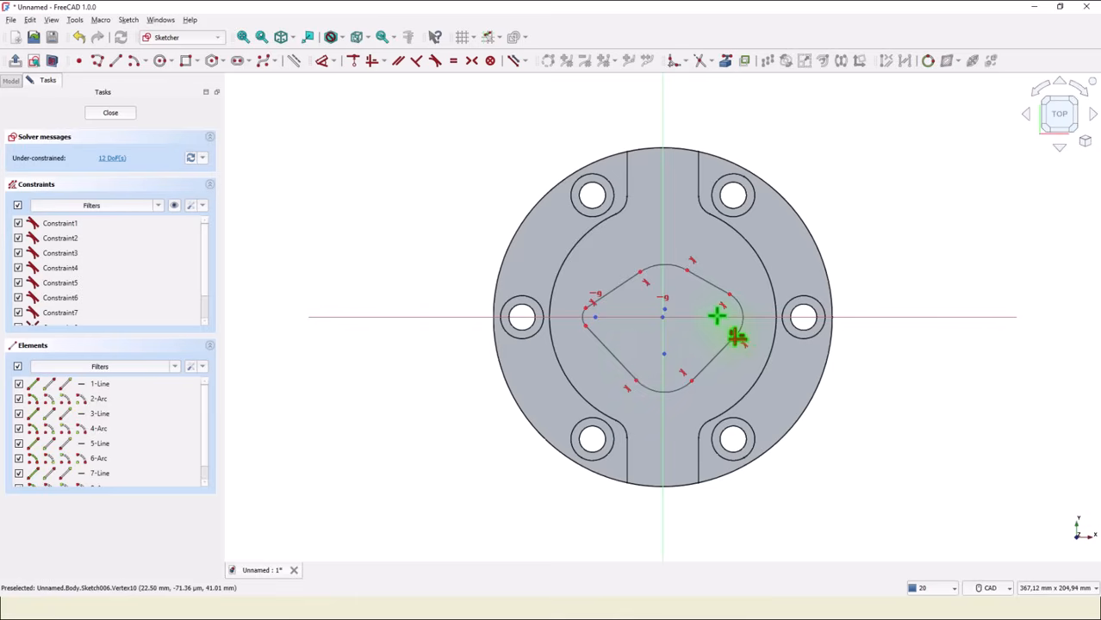
click(715, 317)
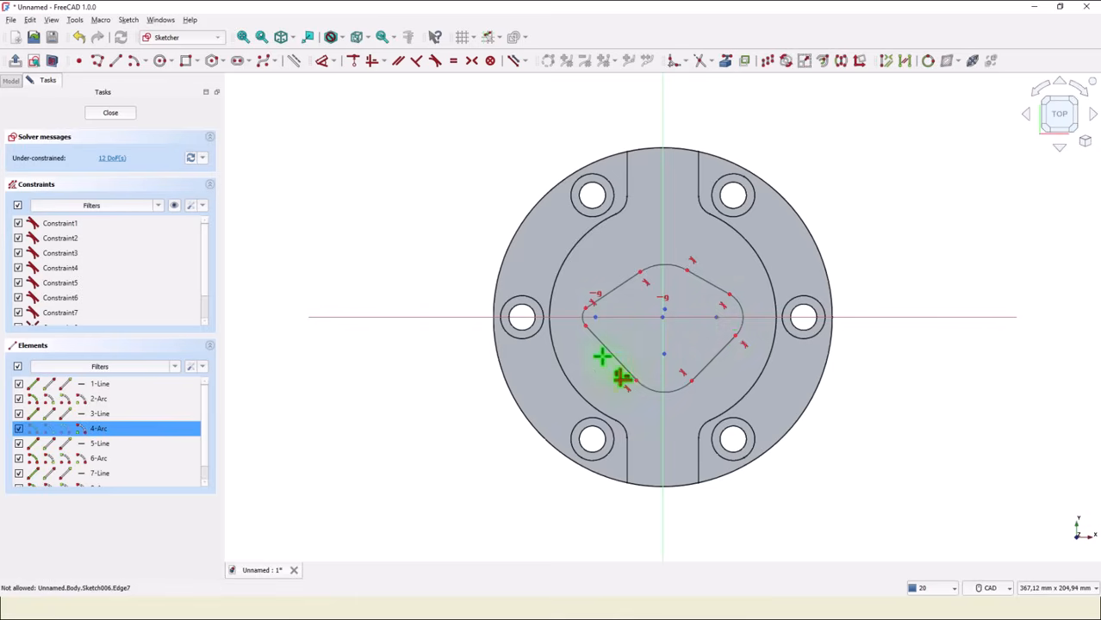
click(597, 321)
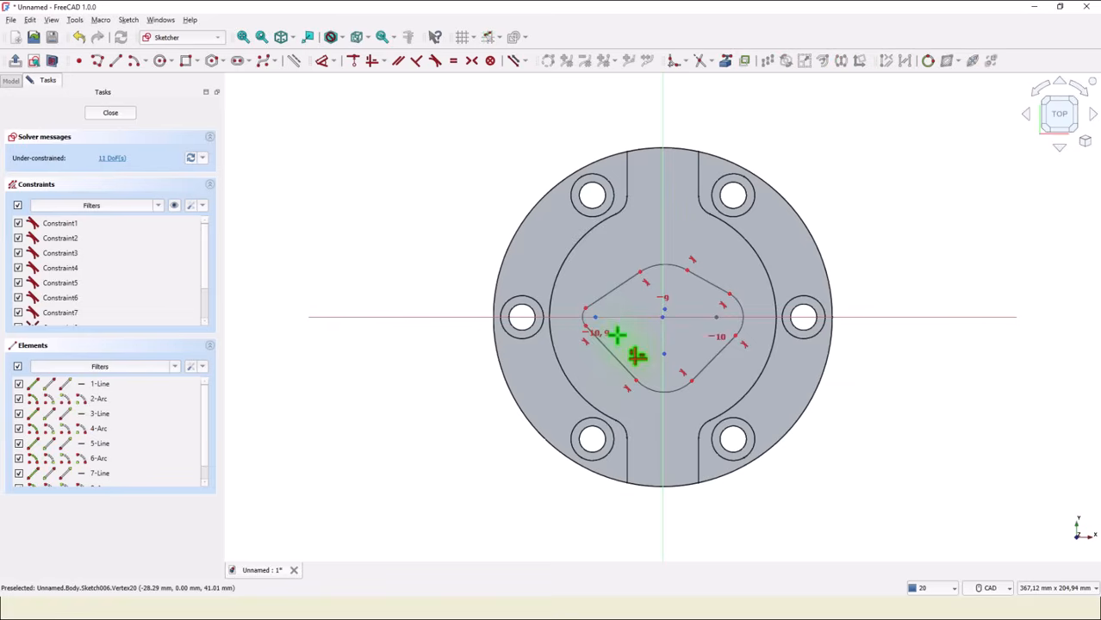
Constrain the top and bottom arc centers to lie vertically in line with the sketch origin.
scroll(616, 332, up, 1)
scroll(637, 333, up, 2)
scroll(638, 335, up, 1)
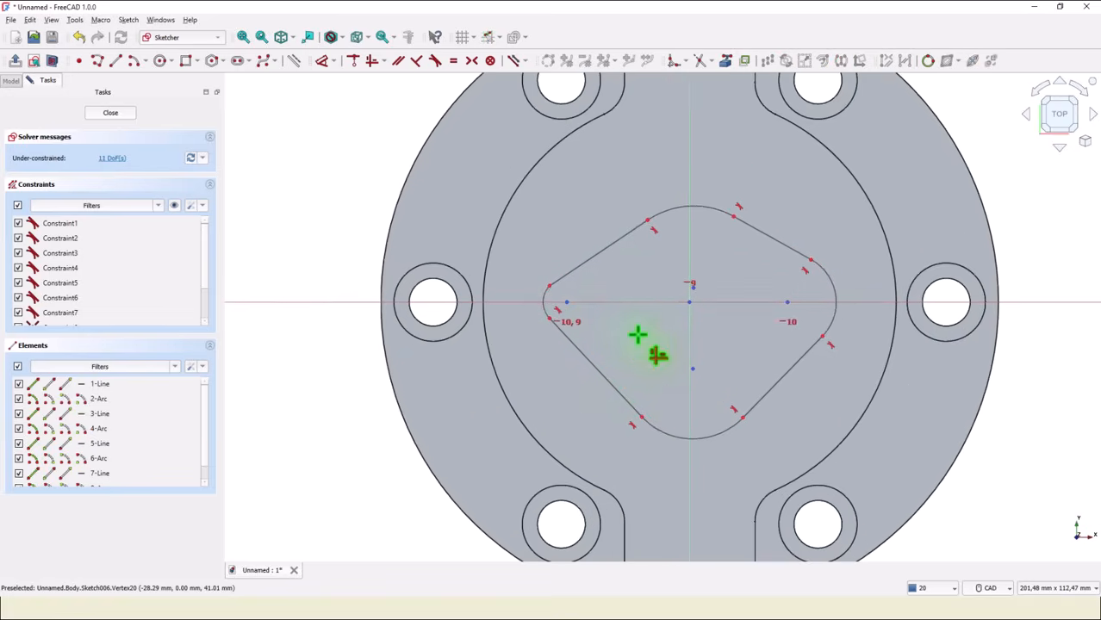
scroll(683, 343, up, 1)
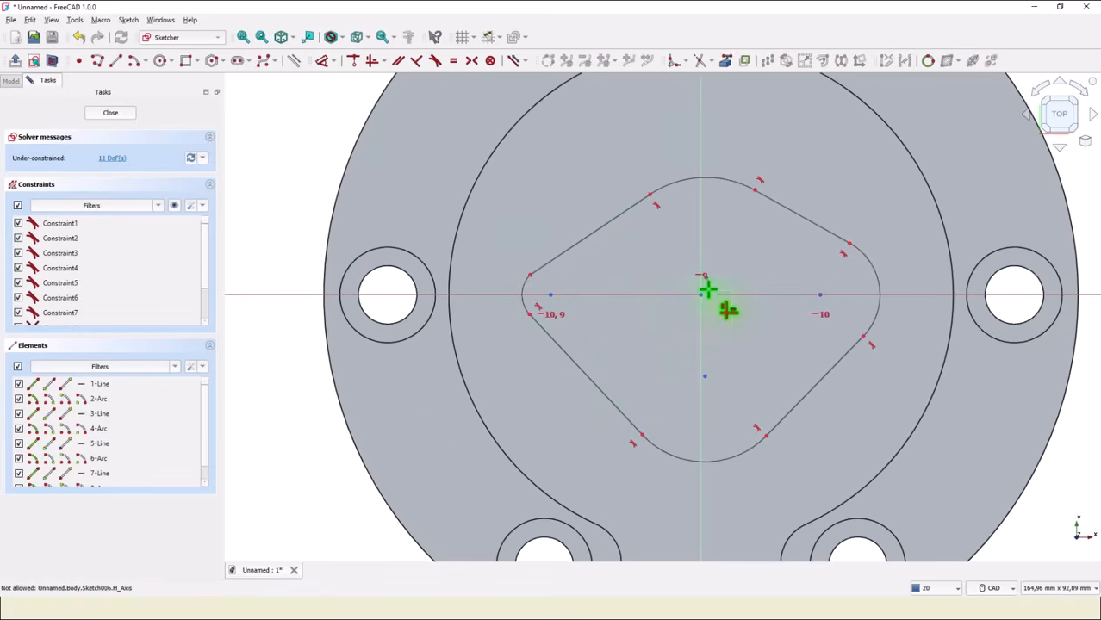
click(704, 280)
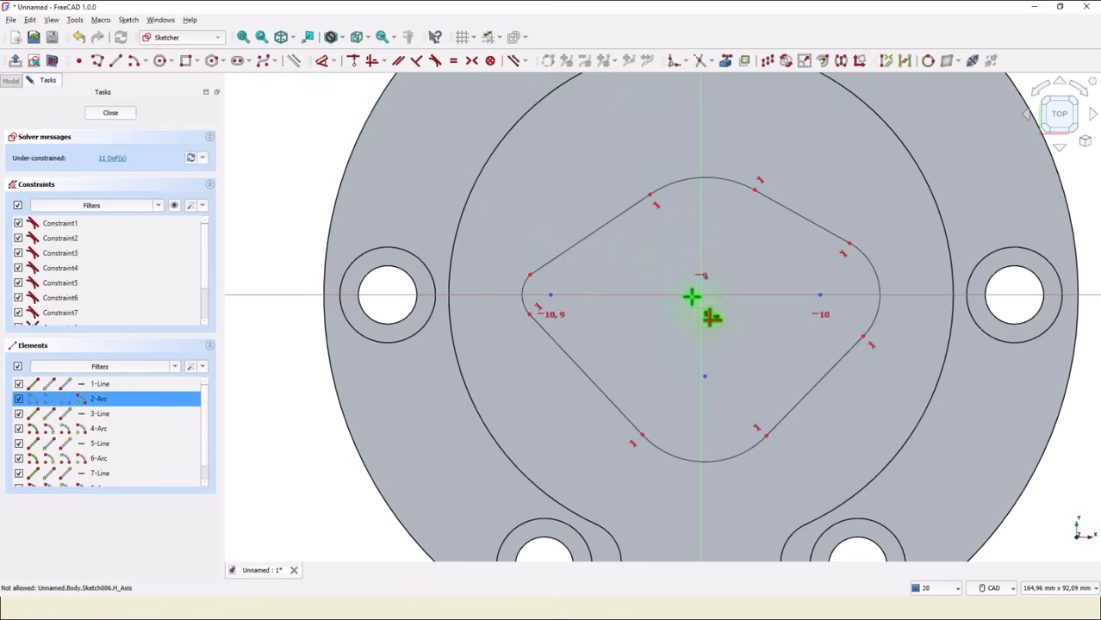
click(355, 60)
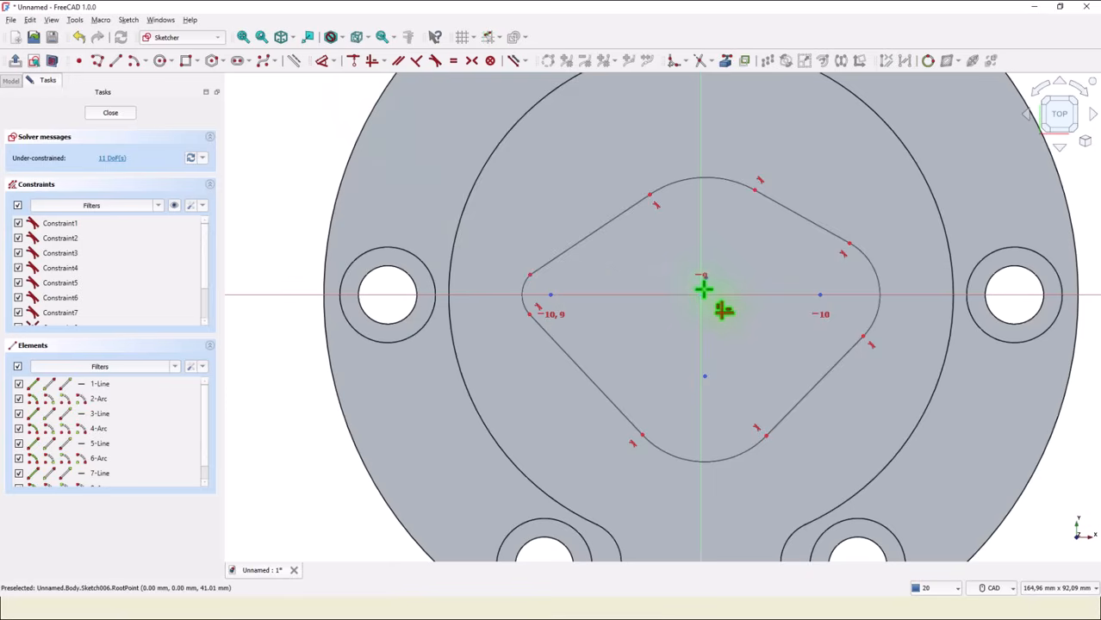
click(699, 296)
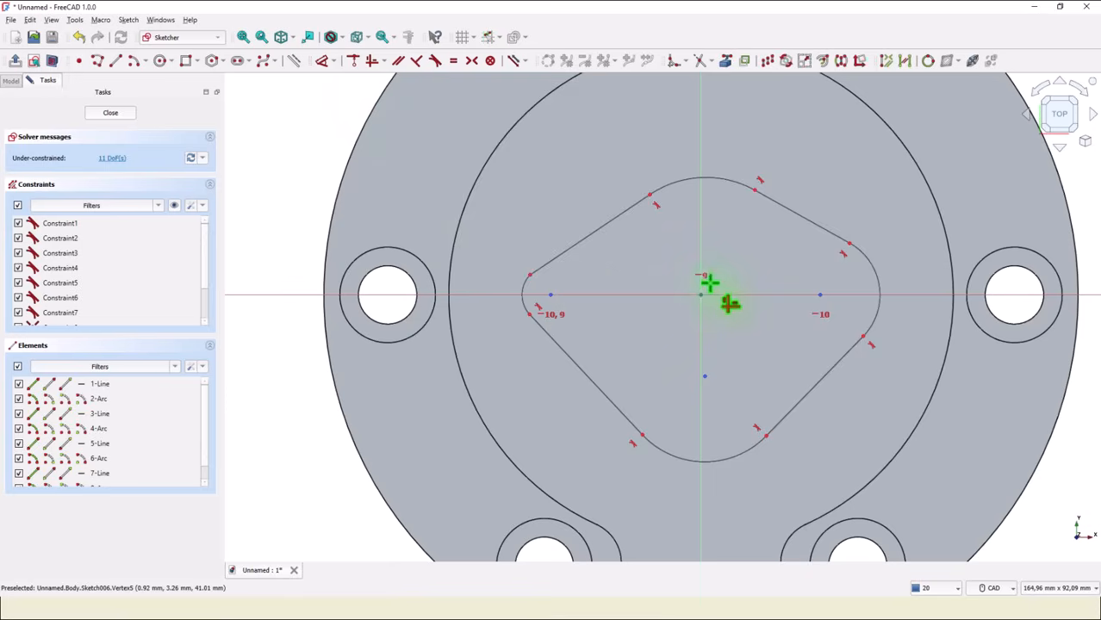
scroll(707, 277, up, 2)
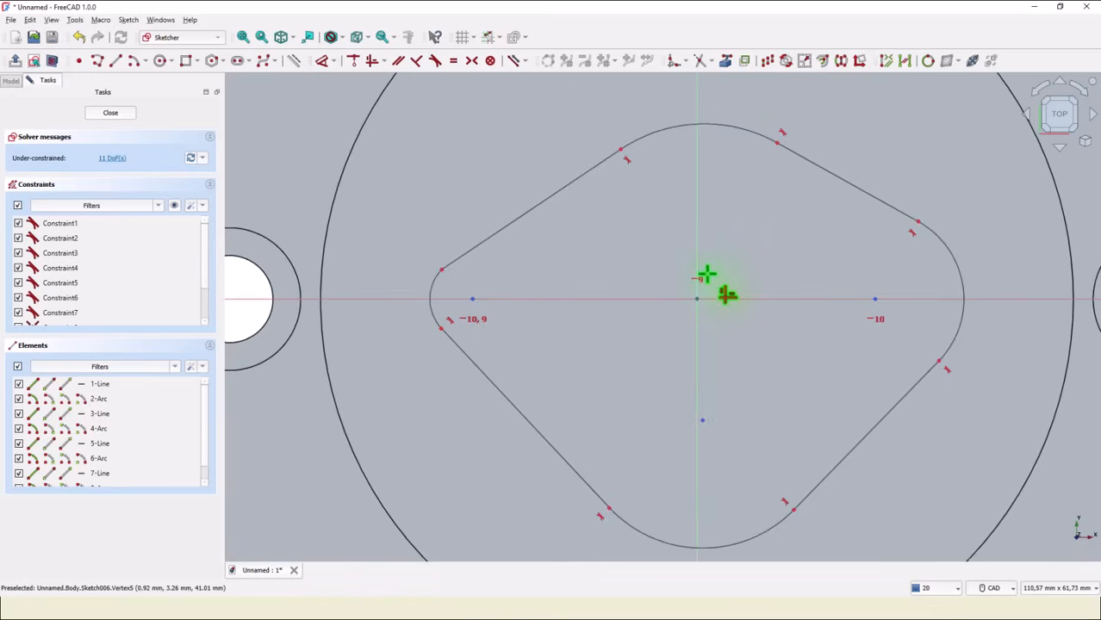
click(706, 275)
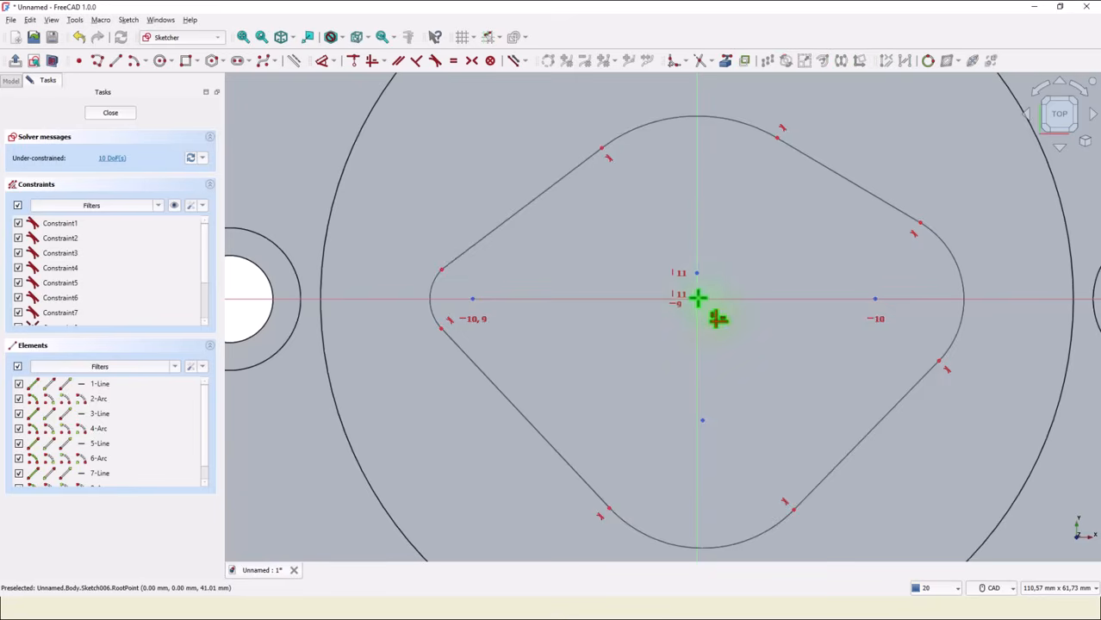
click(697, 298)
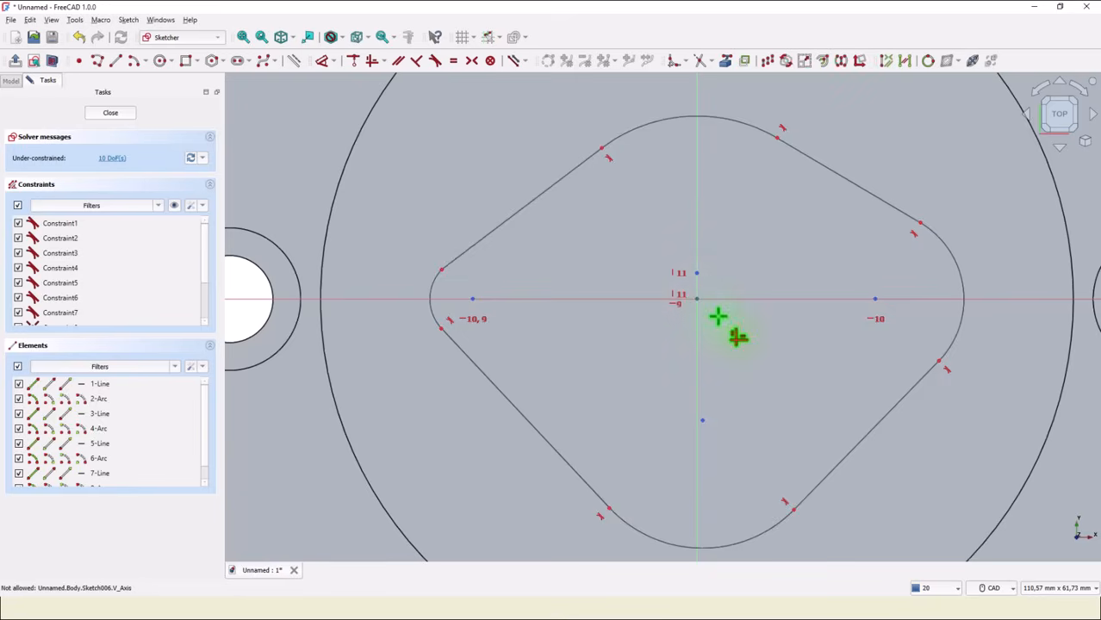
key(Escape)
click(697, 301)
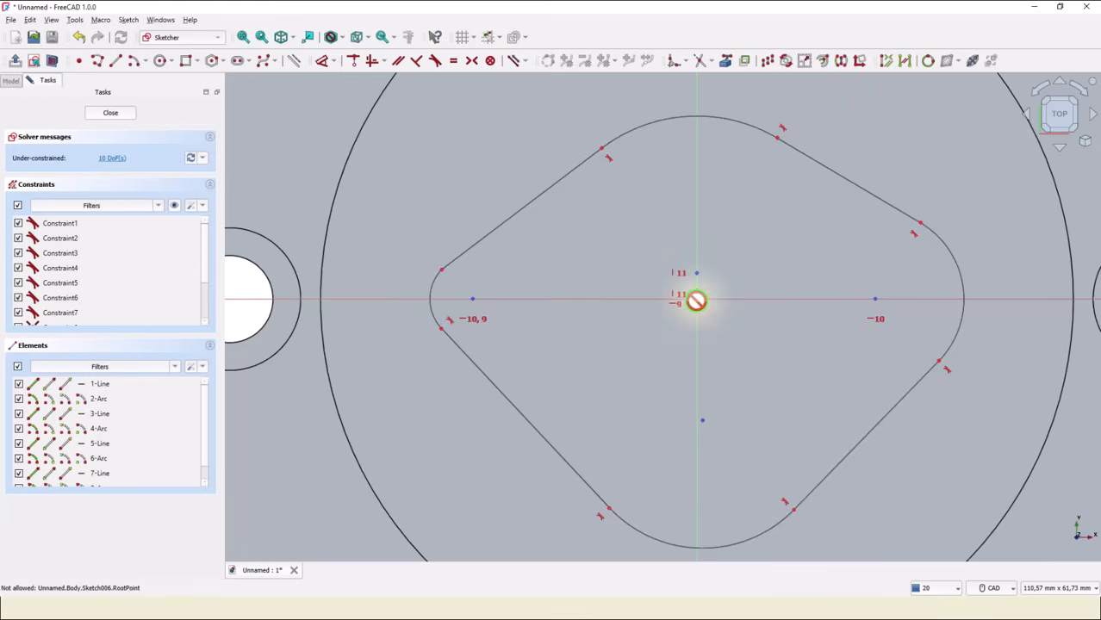
click(699, 421)
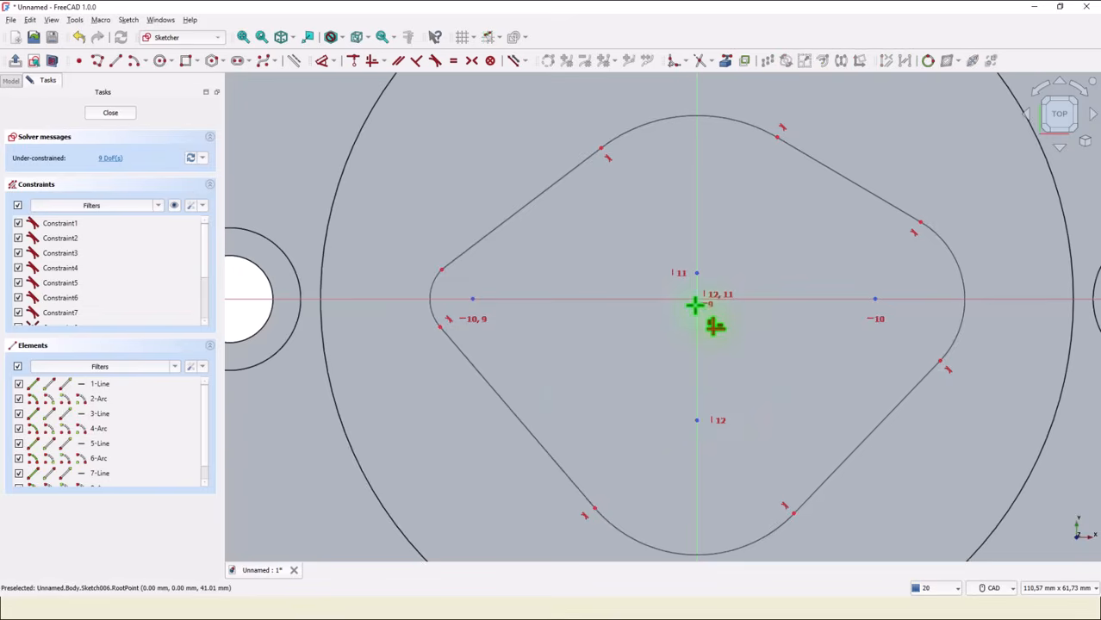
click(696, 423)
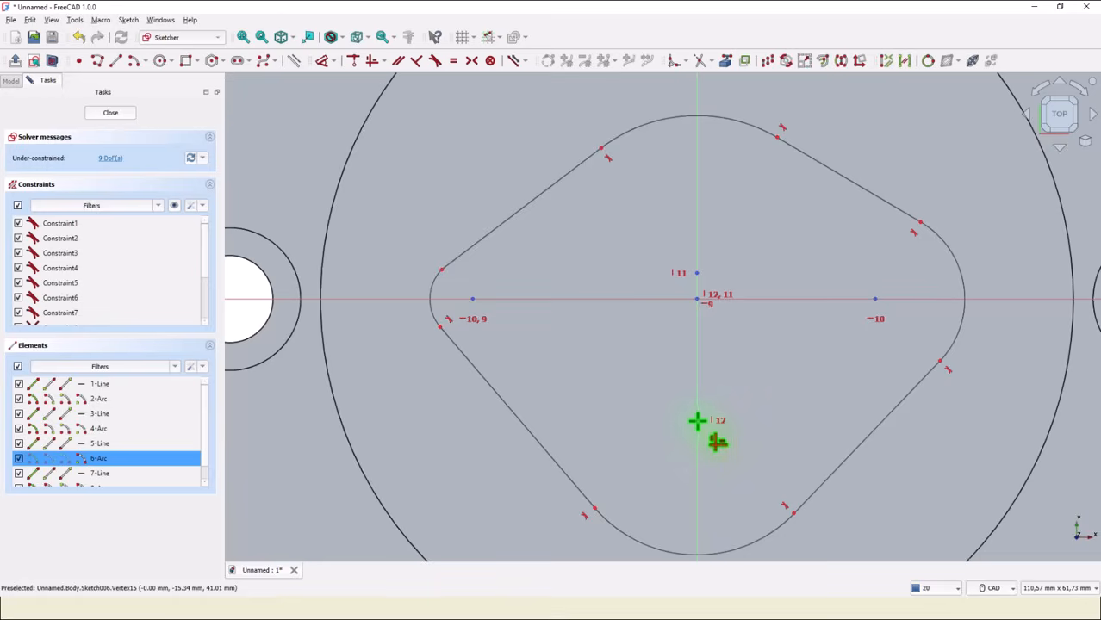
click(694, 299)
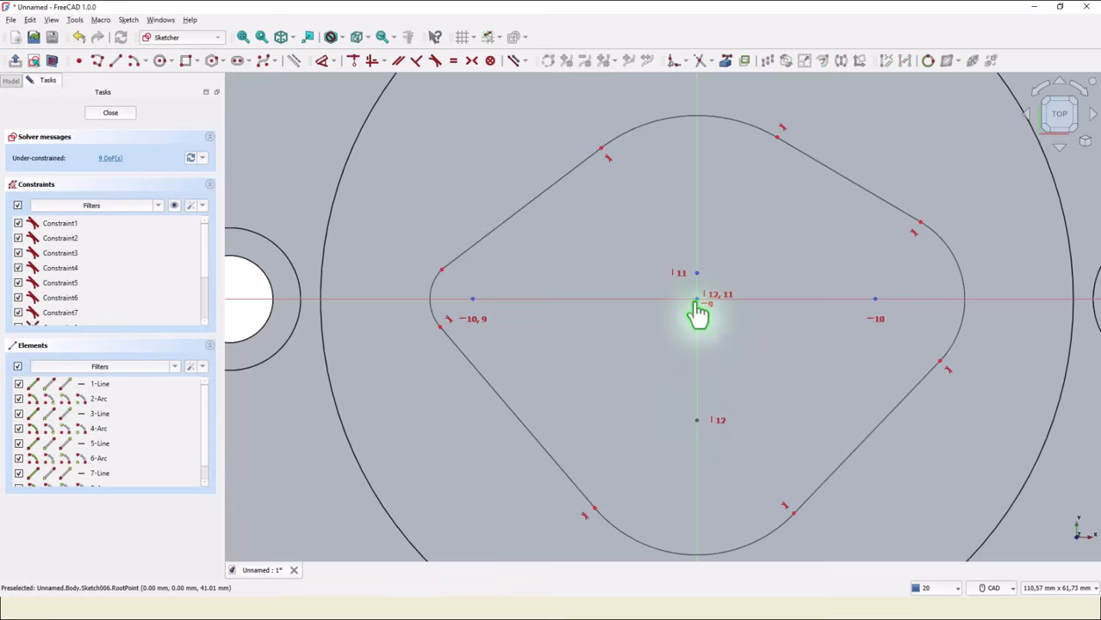
right_click(652, 391)
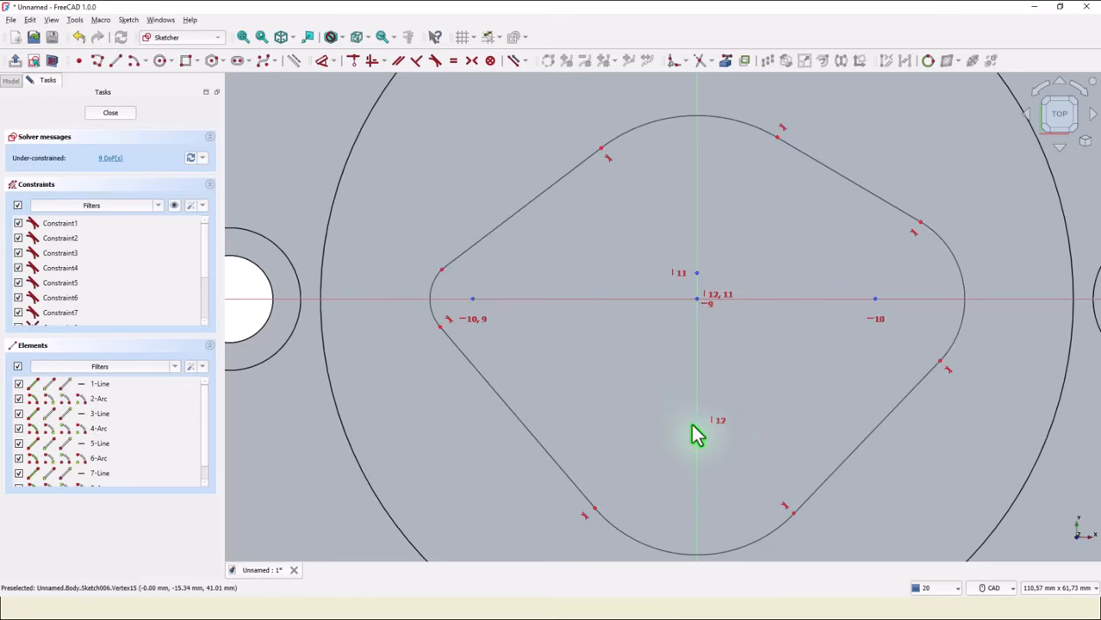
Constrain the top and bottom arc centers to coincide with the sketch origin.
drag(695, 423, 698, 285)
scroll(702, 306, up, 5)
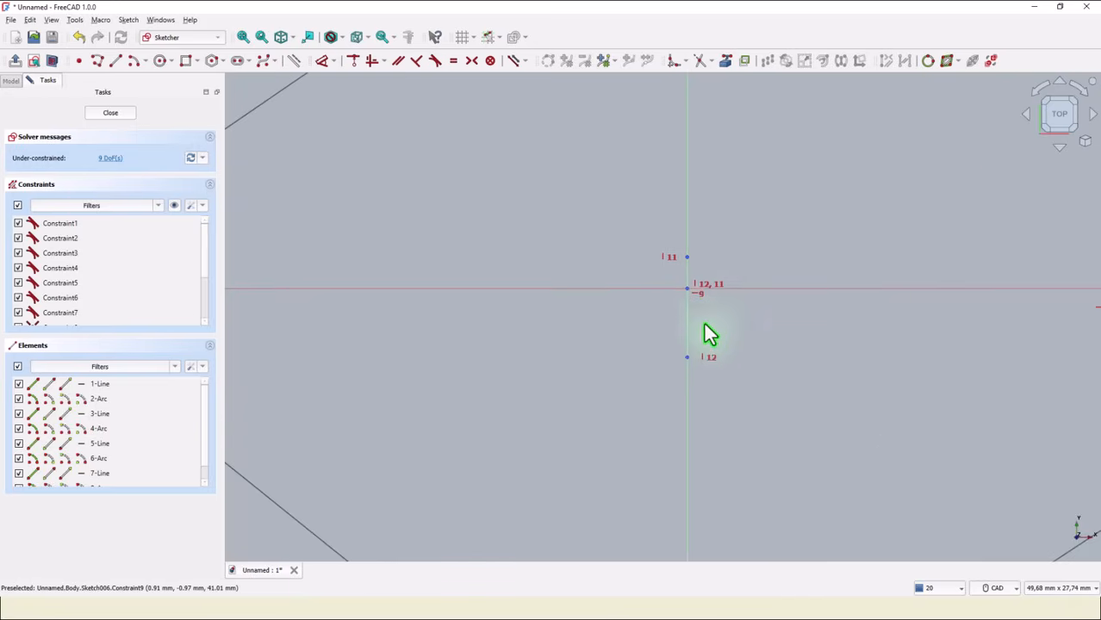
click(352, 60)
click(689, 259)
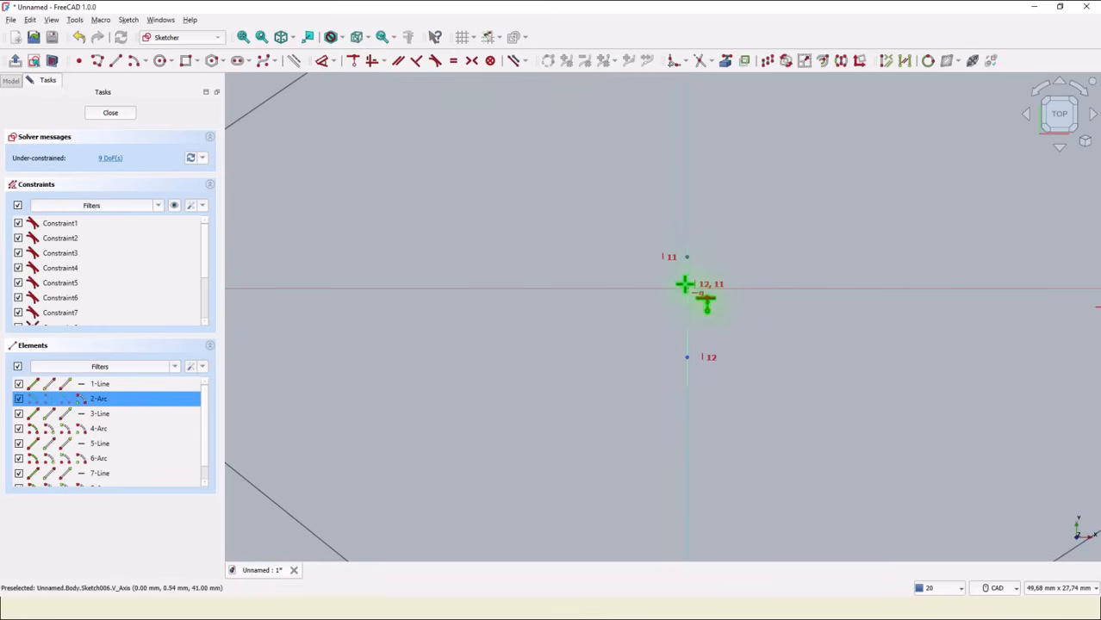
click(685, 289)
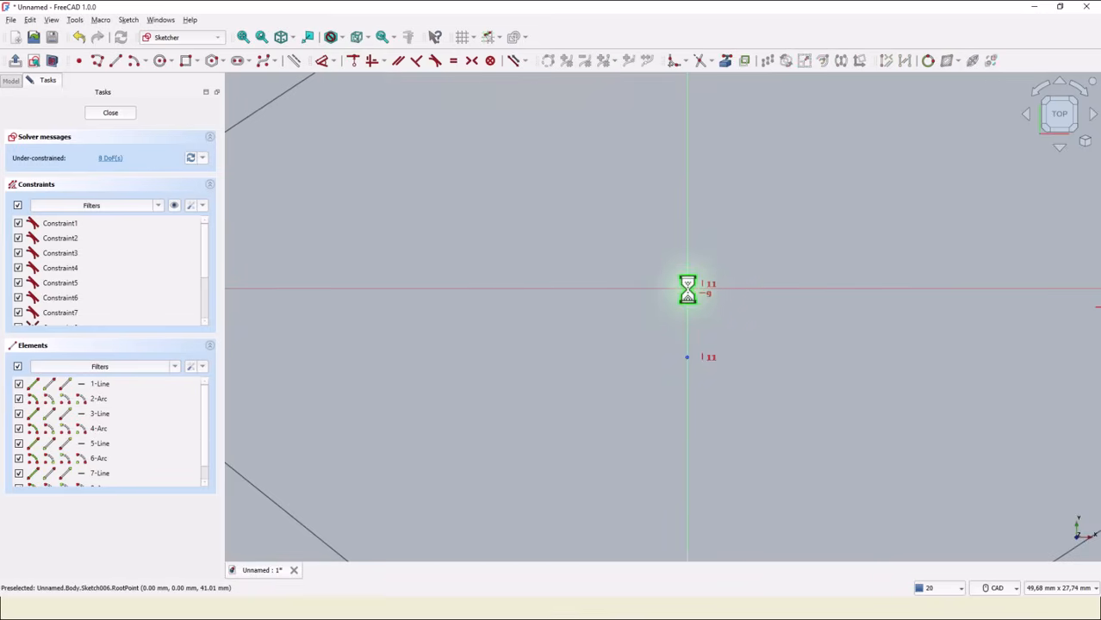
click(685, 359)
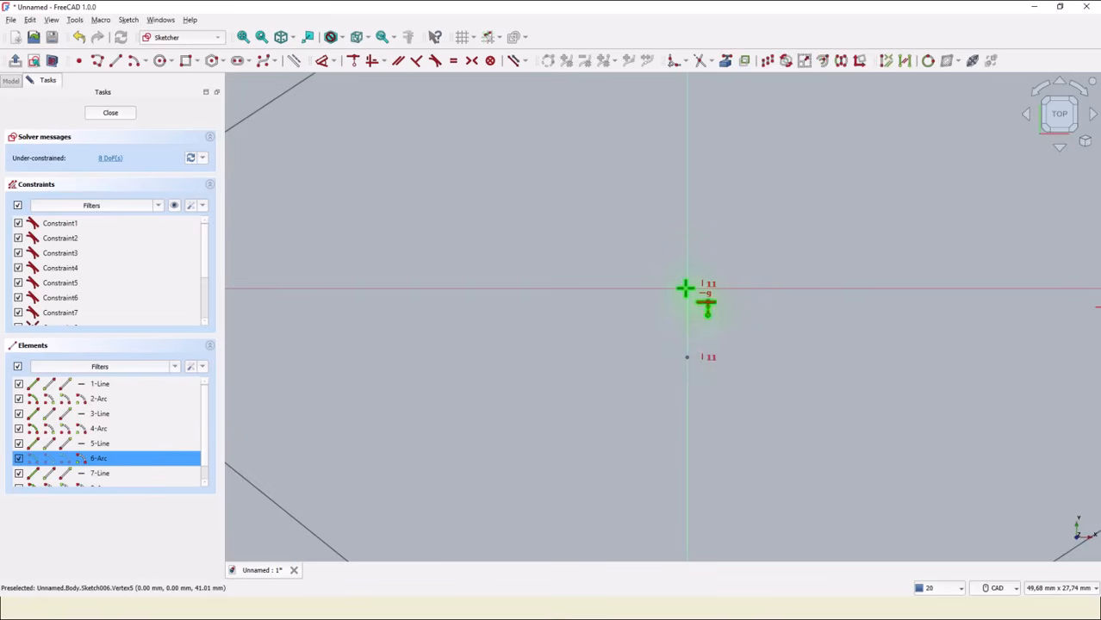
click(686, 288)
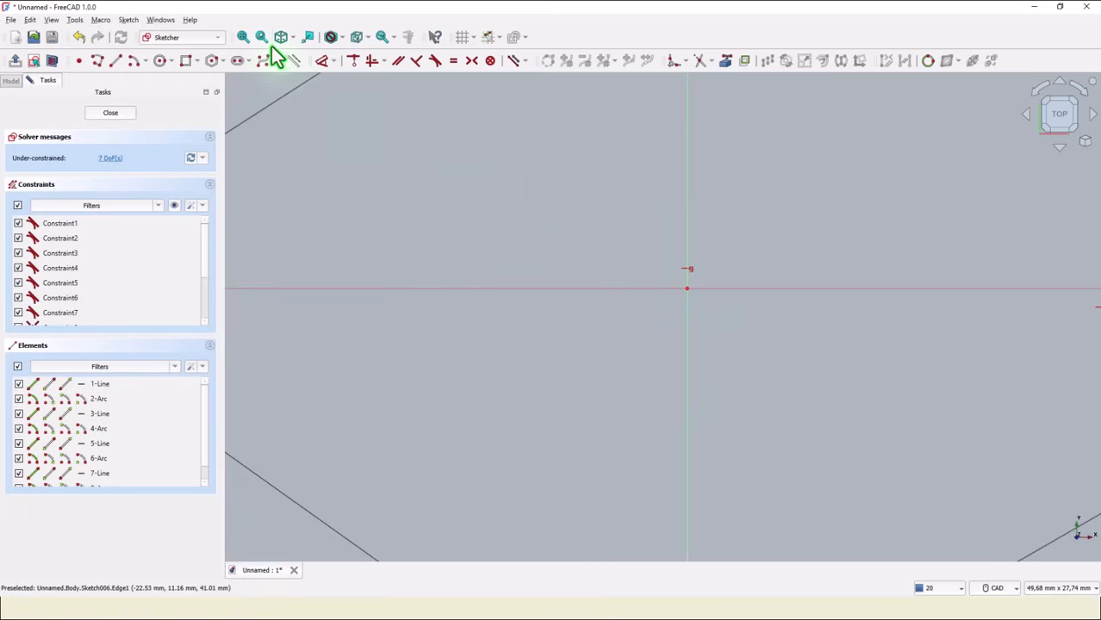
Make the left arc tangent to its adjoining line.
click(243, 37)
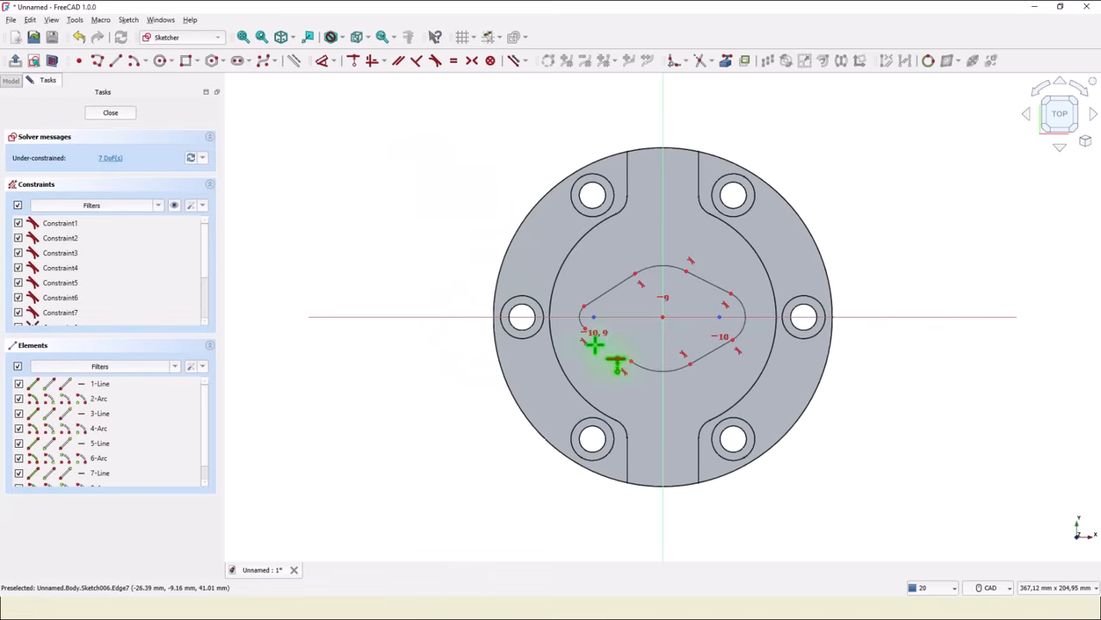
scroll(594, 341, up, 3)
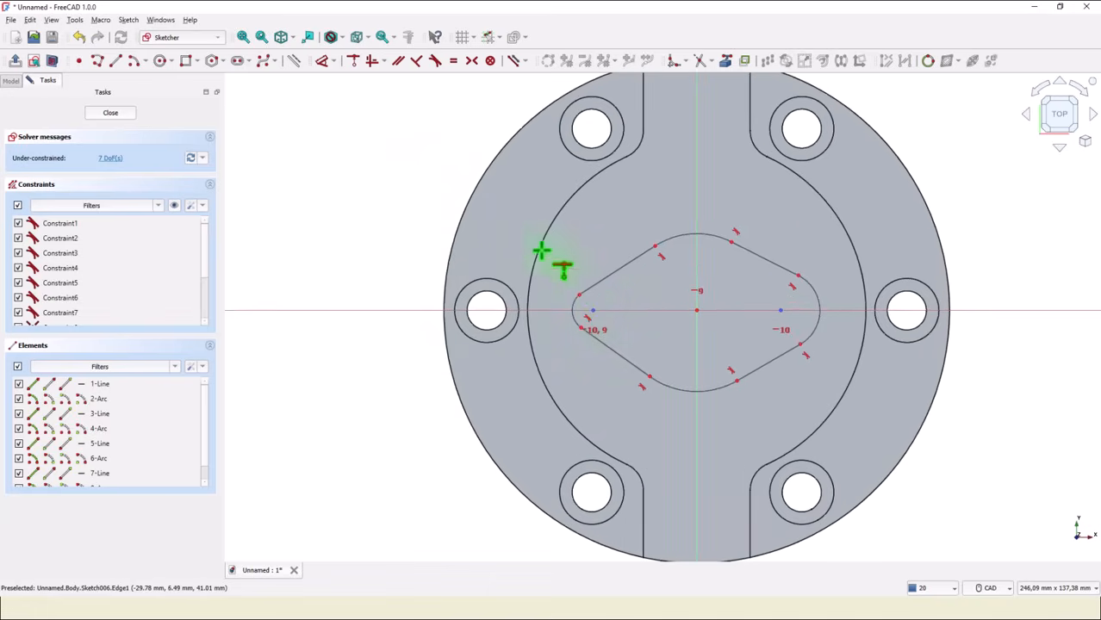
click(436, 60)
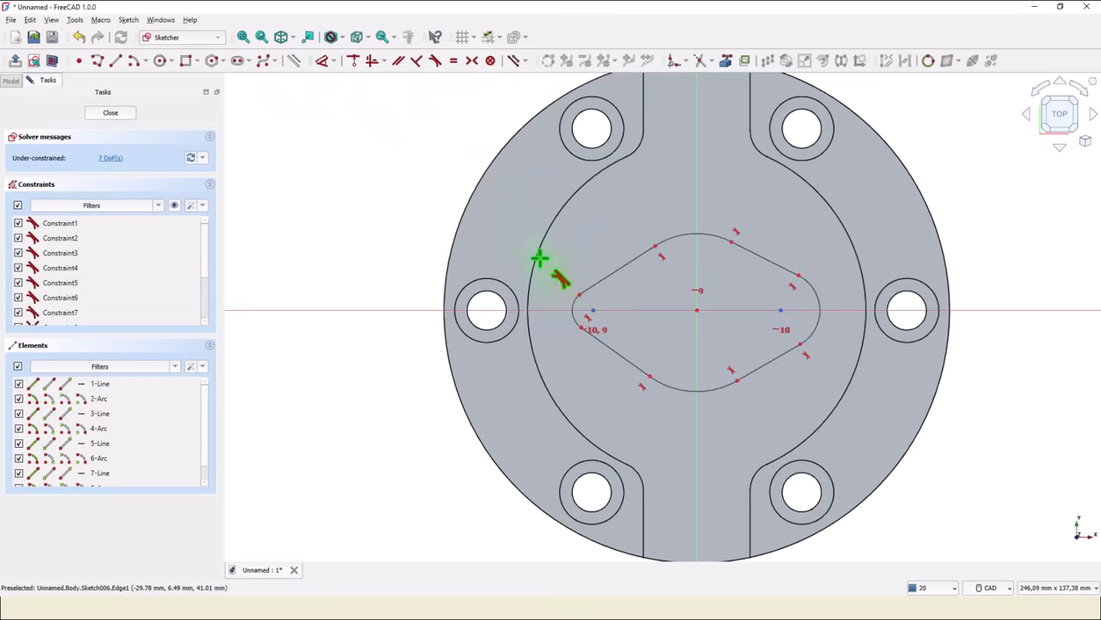
click(574, 304)
click(592, 286)
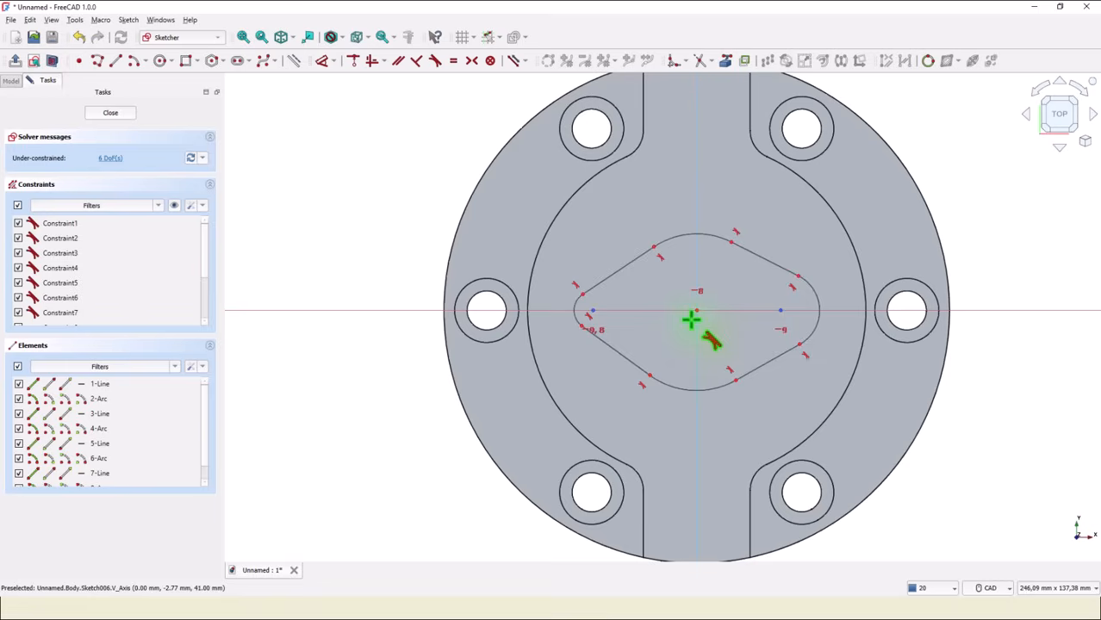
Make the top and bottom arcs equal, and the left and right arcs equal.
click(453, 60)
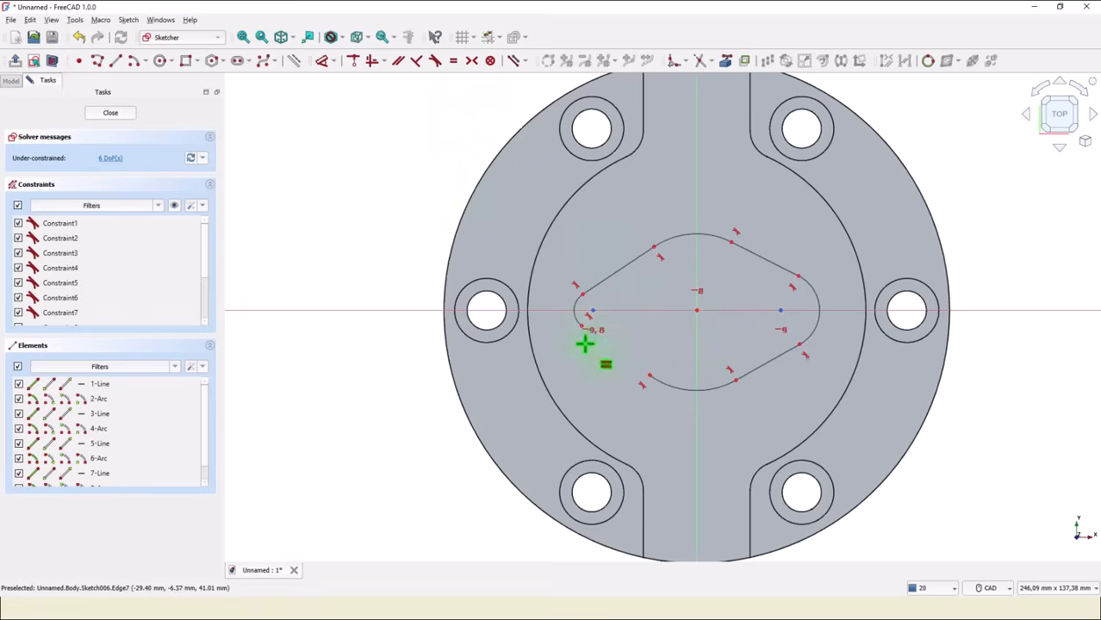
click(680, 240)
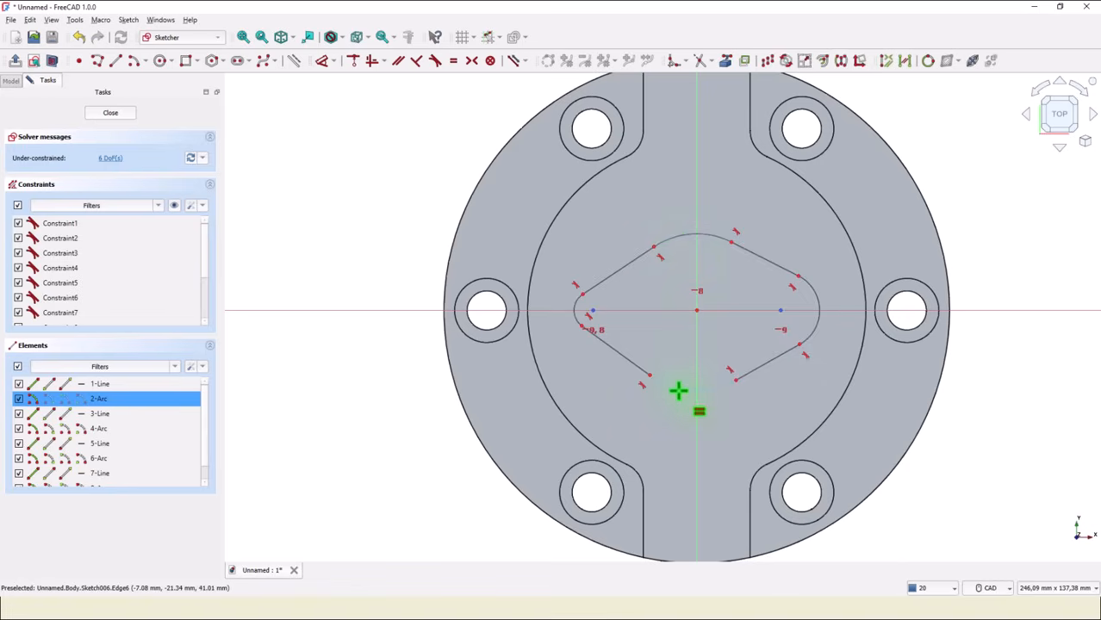
click(677, 388)
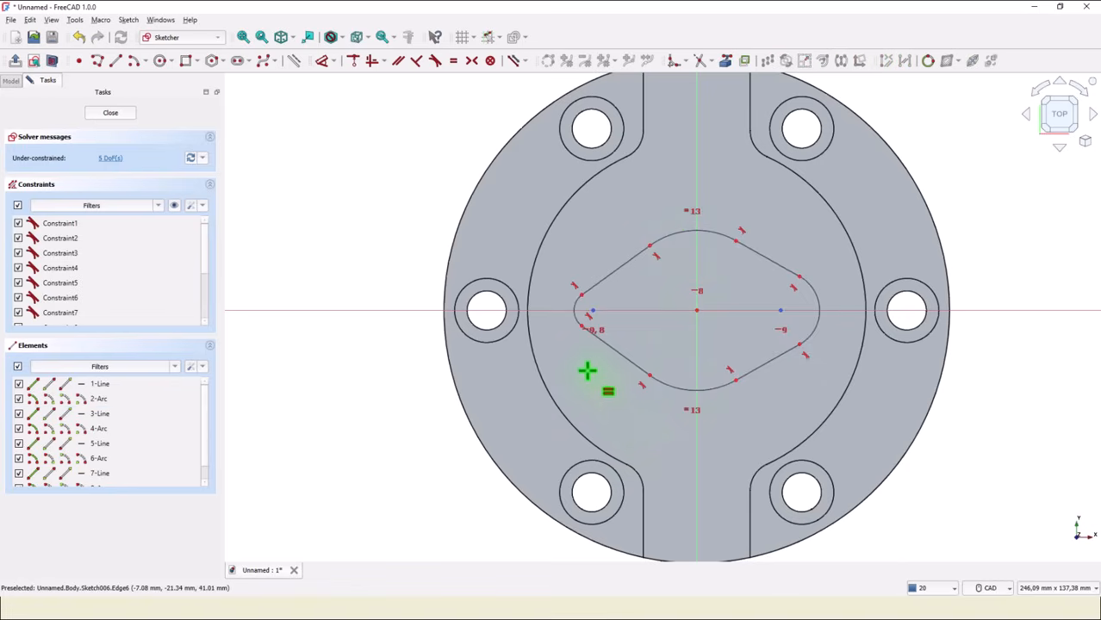
scroll(579, 364, up, 5)
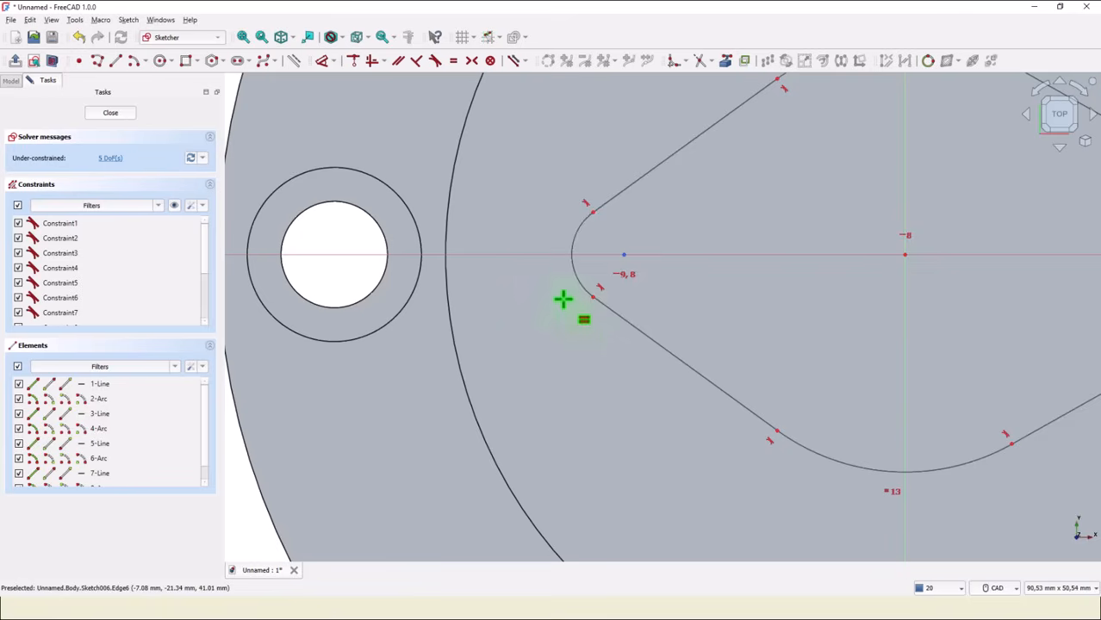
scroll(602, 350, down, 5)
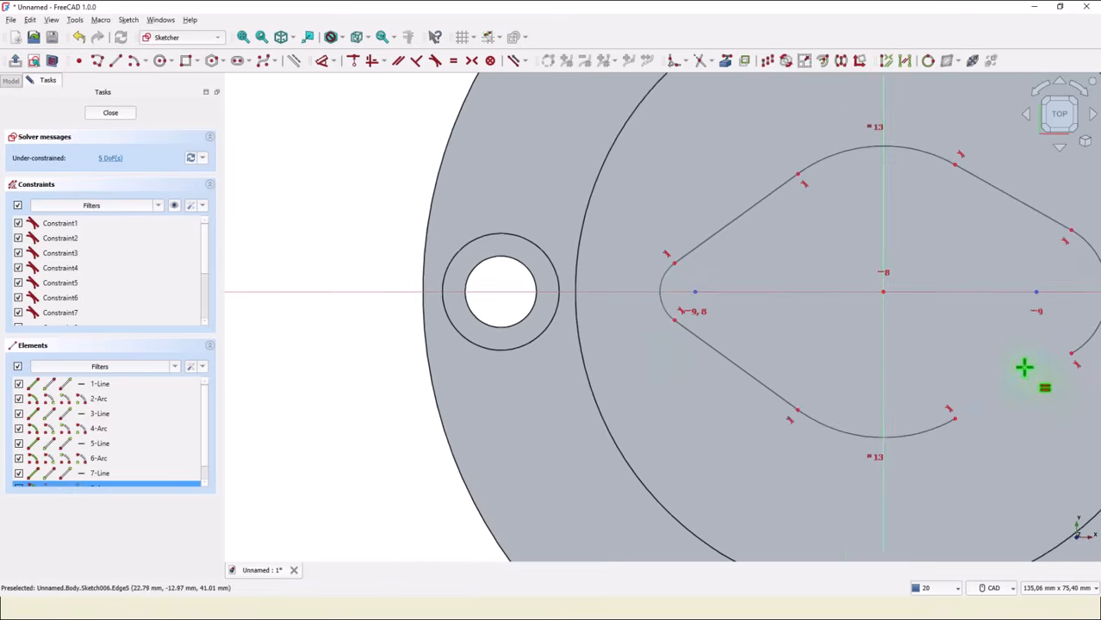
click(837, 356)
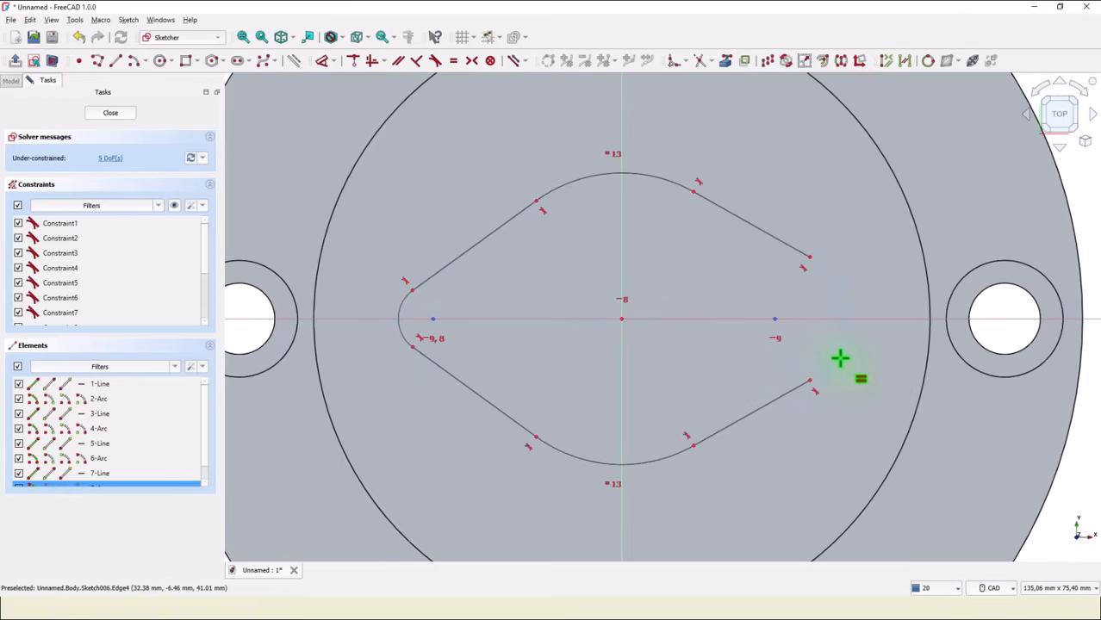
click(835, 372)
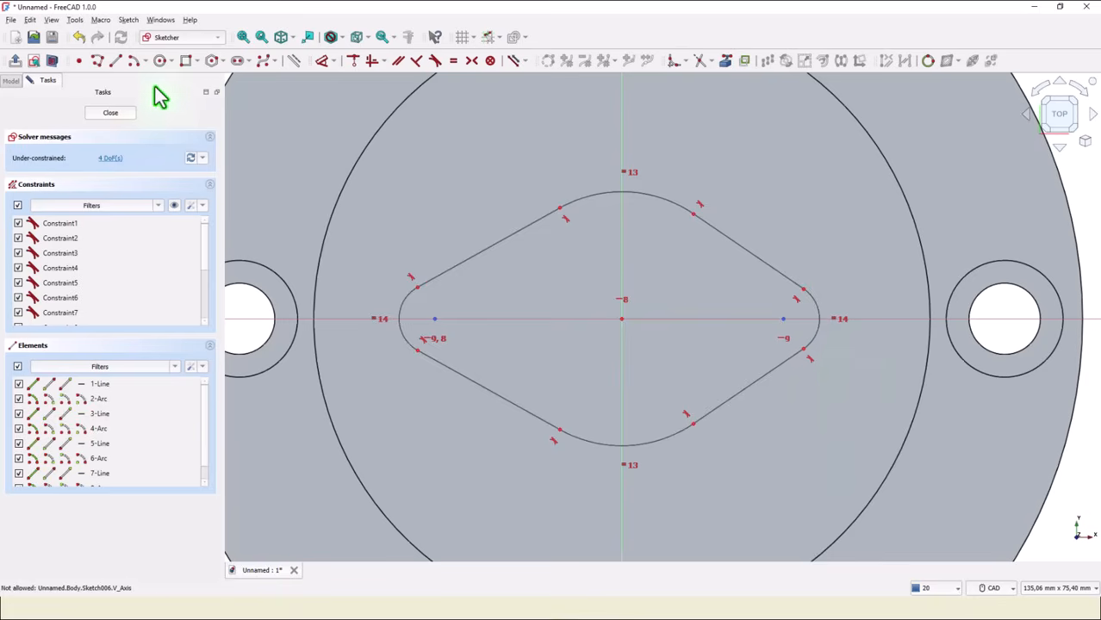
Dimension the horizontal distance between the left and right arc centers as 70 mm.
click(317, 64)
click(433, 319)
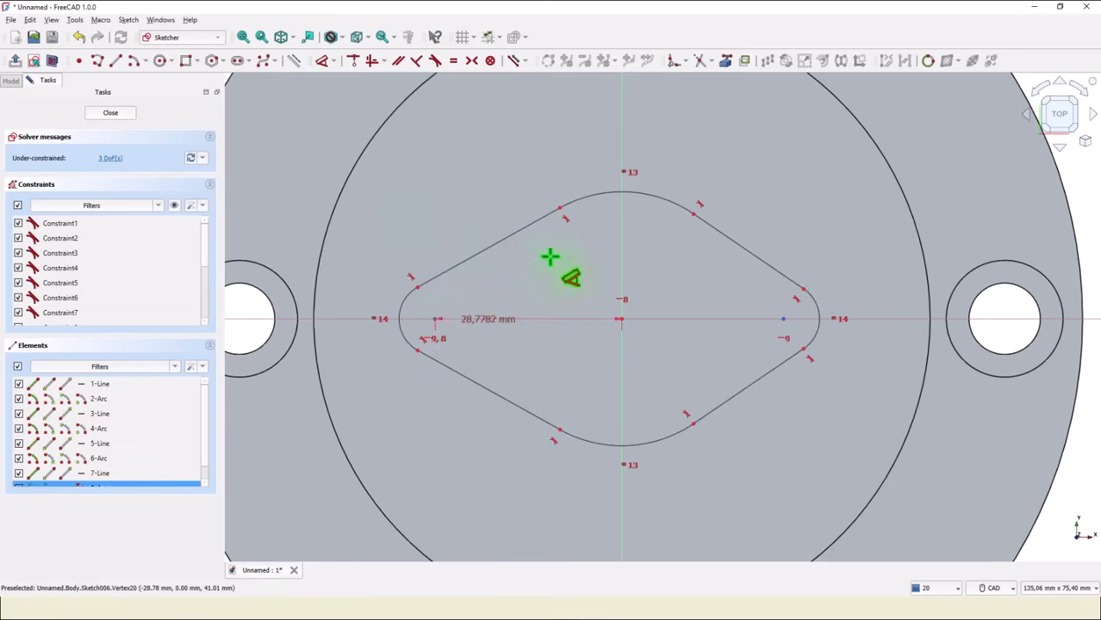
click(785, 319)
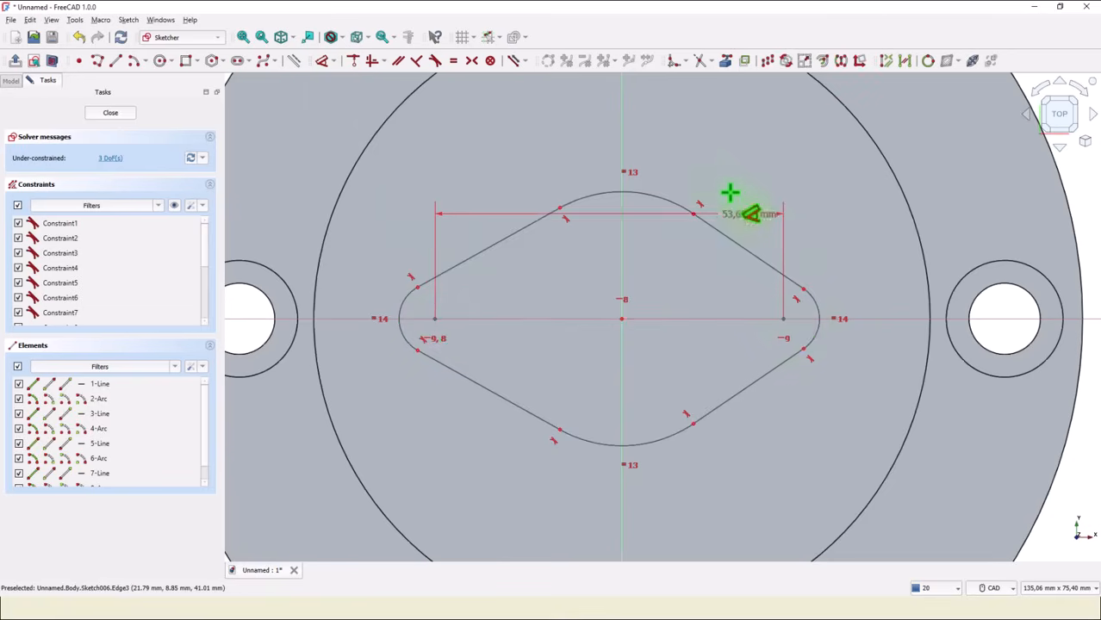
click(670, 139)
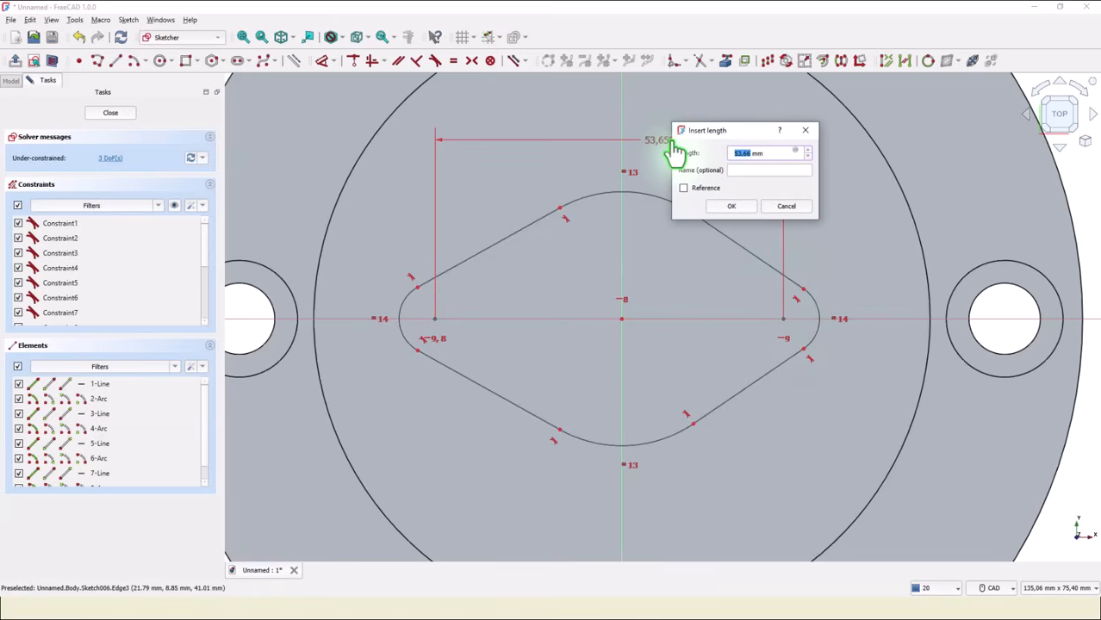
key(Return)
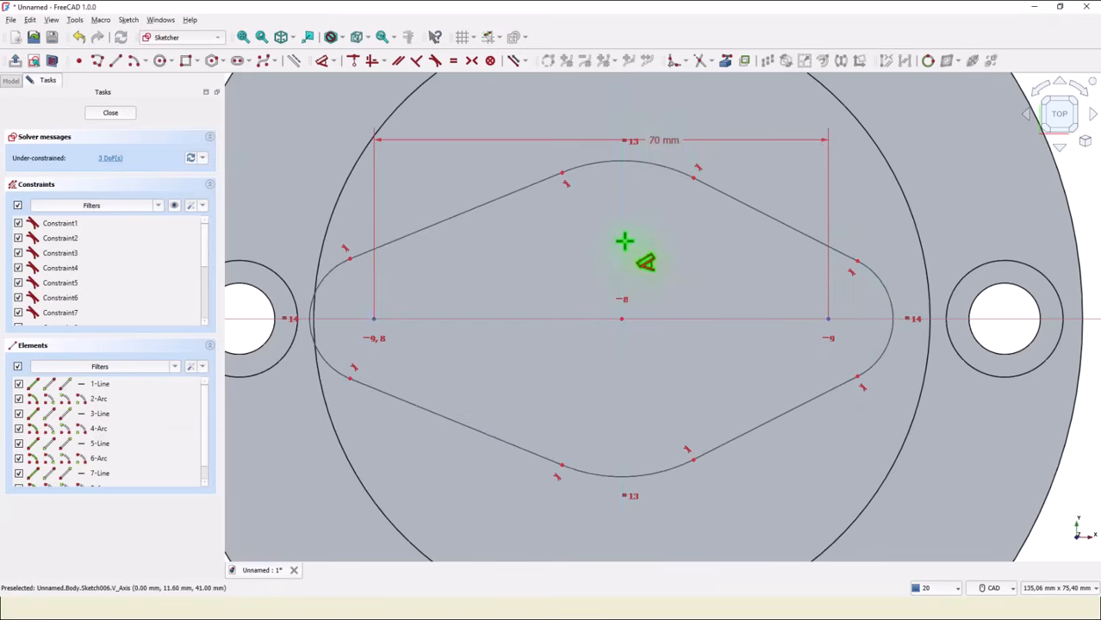
Set the top arc's radius to 62/2 (31 mm) and the right arc's radius to 11 mm.
click(667, 172)
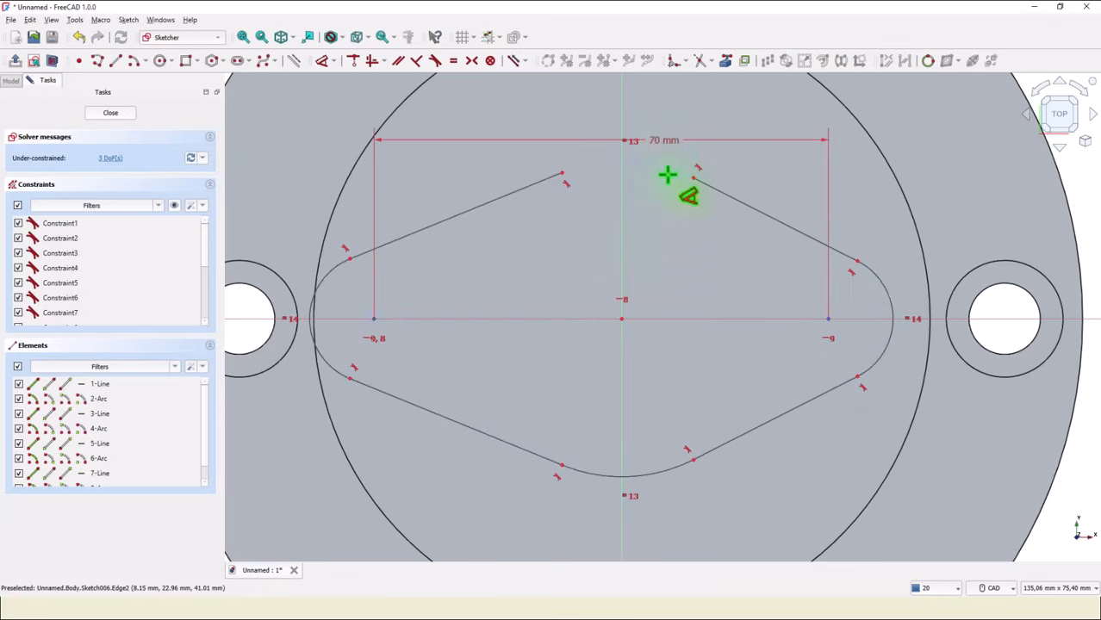
click(667, 172)
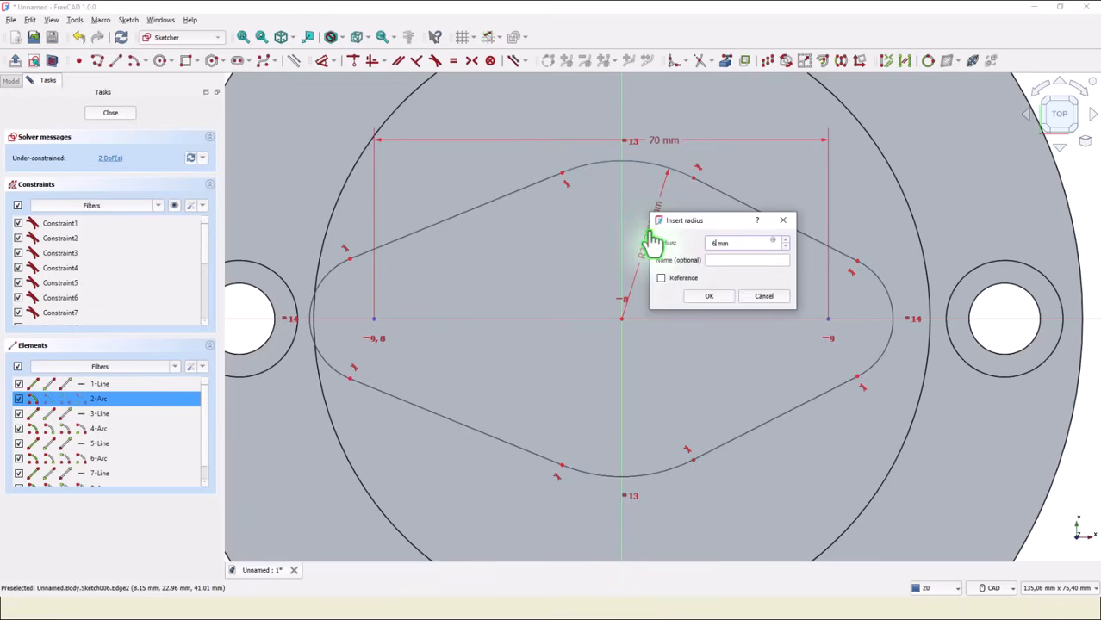
text(62/2)
key(Return)
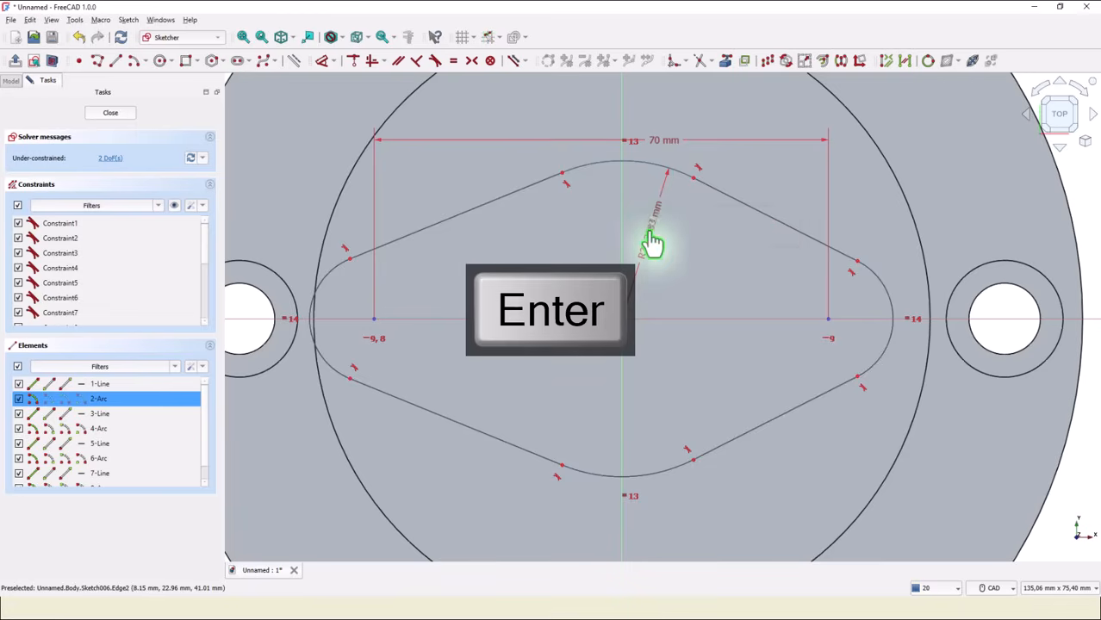
click(902, 282)
click(971, 213)
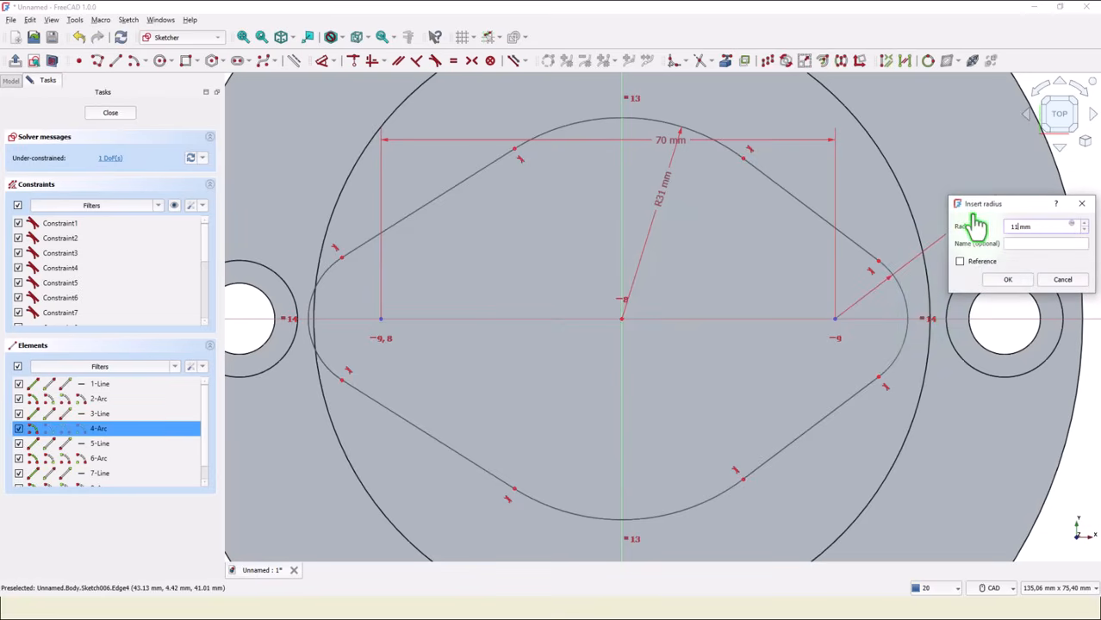
key(Return)
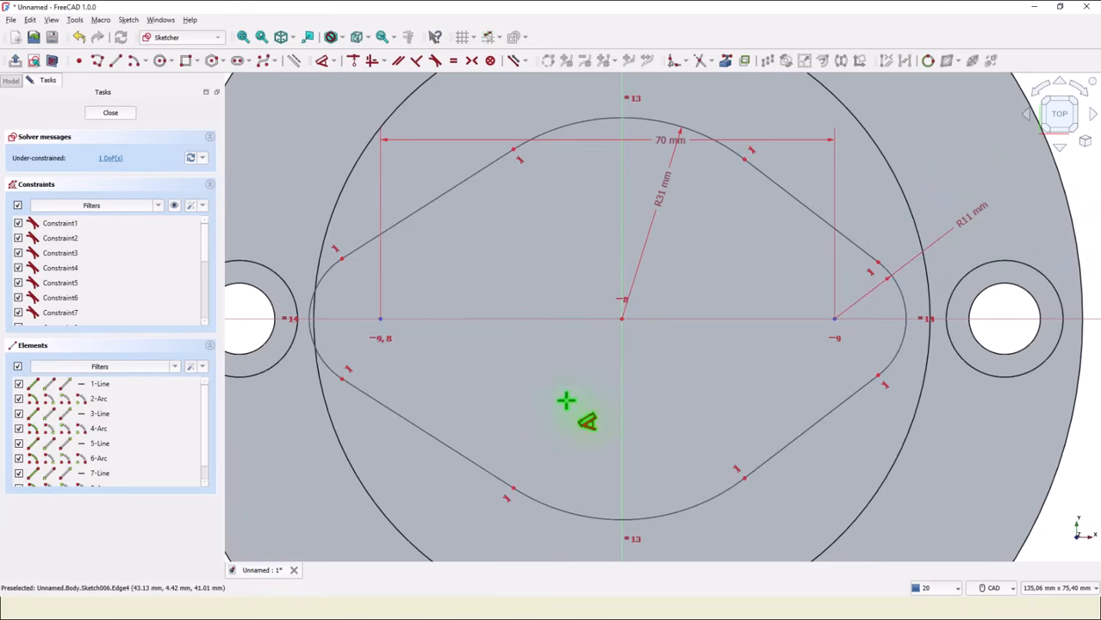
Make the left and right arc centers symmetric about the vertical axis, then close the sketch.
click(471, 61)
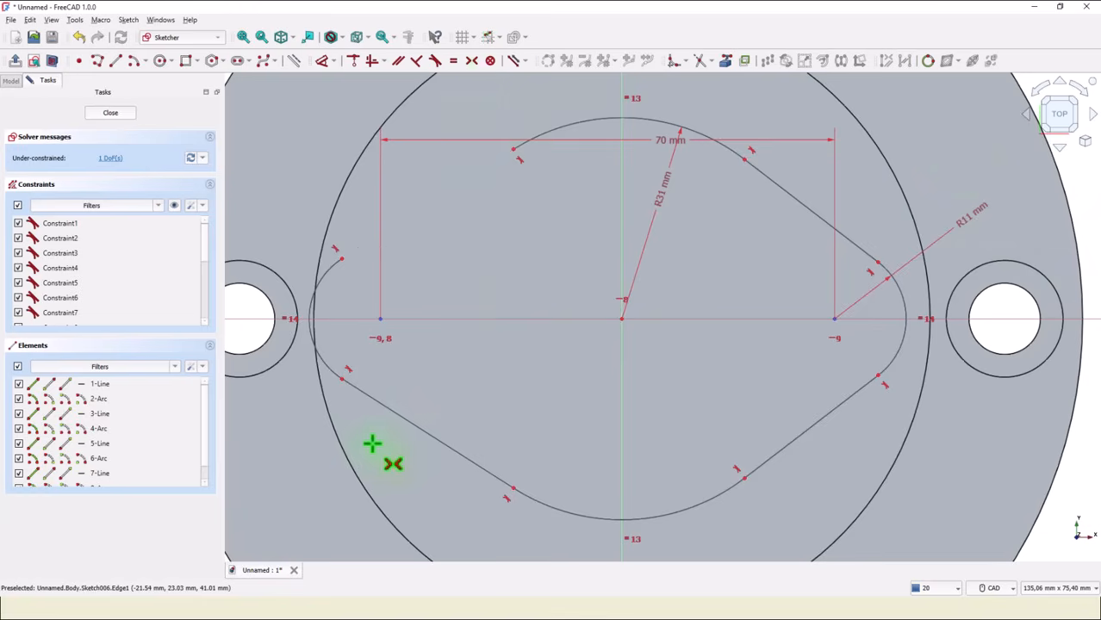
click(378, 320)
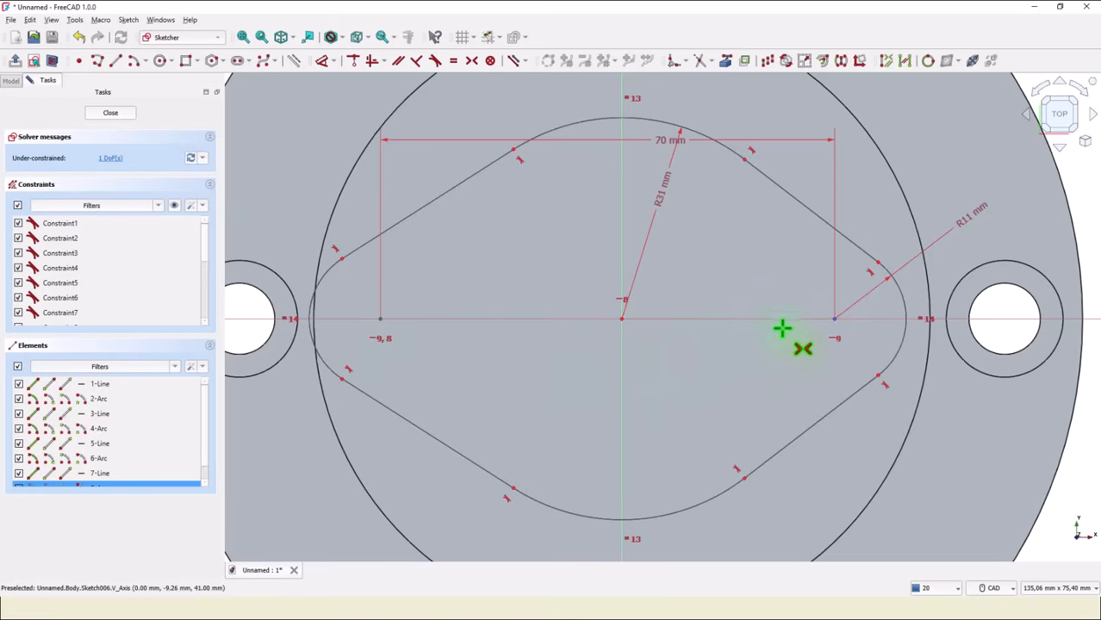
click(835, 319)
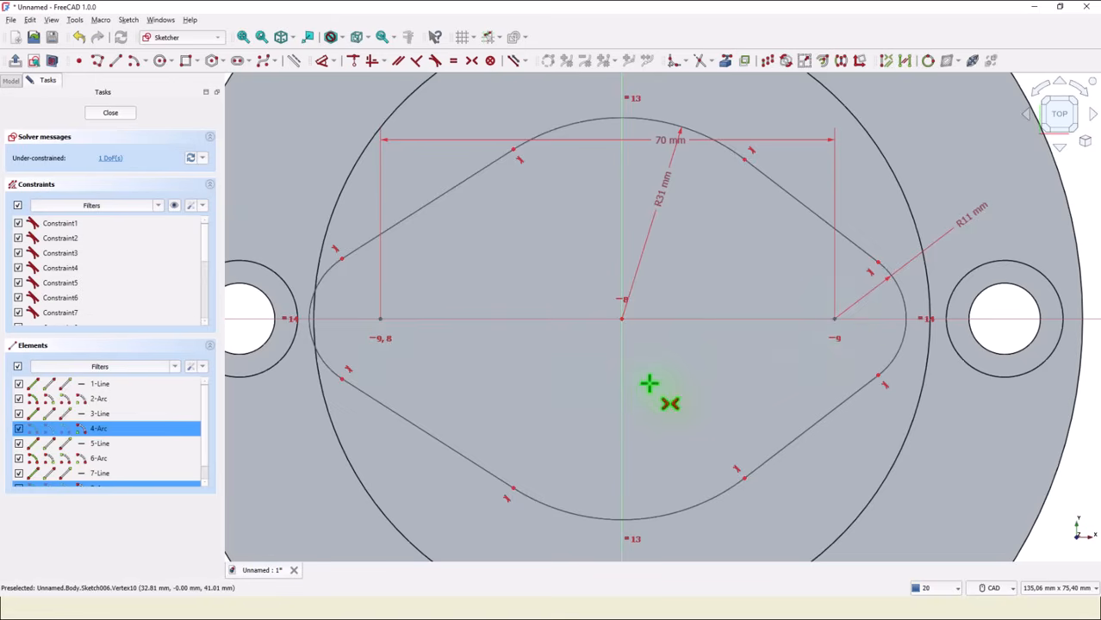
click(622, 419)
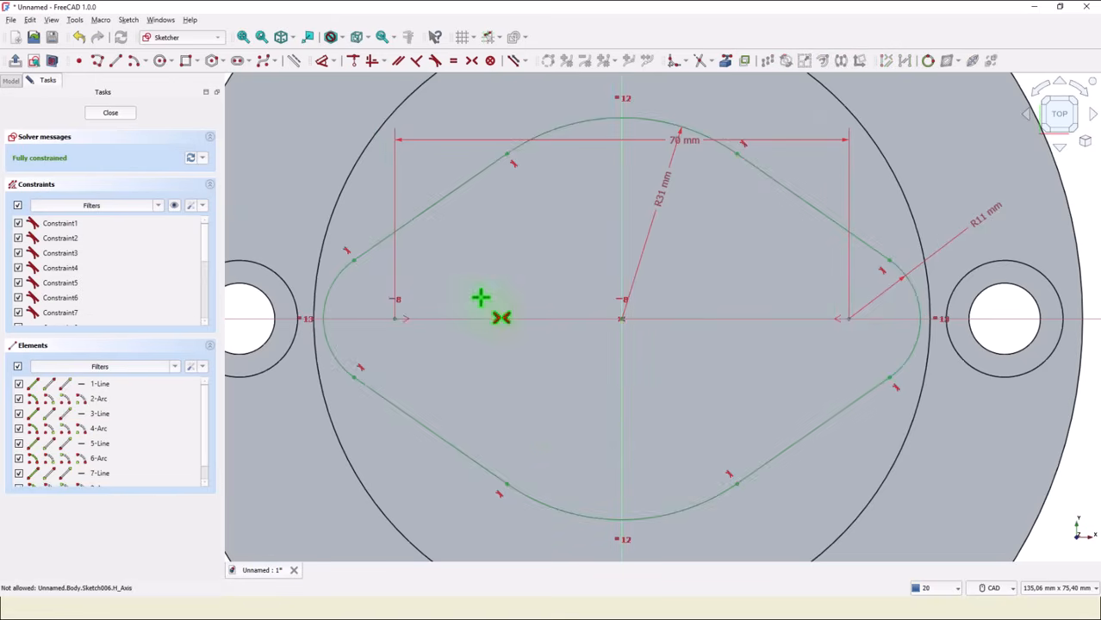
click(243, 37)
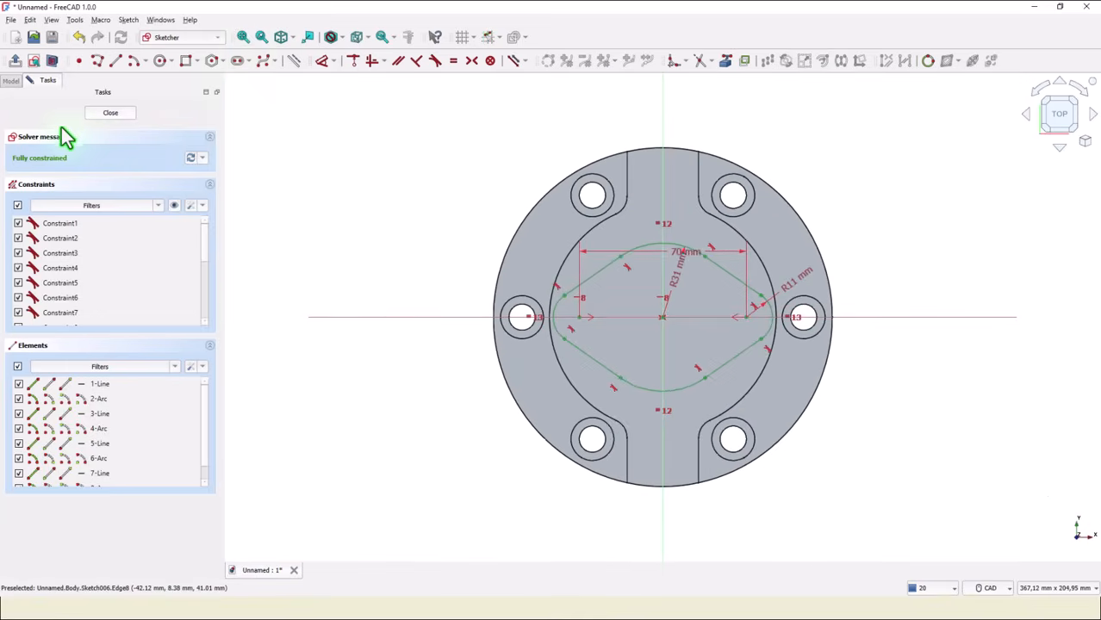
click(109, 114)
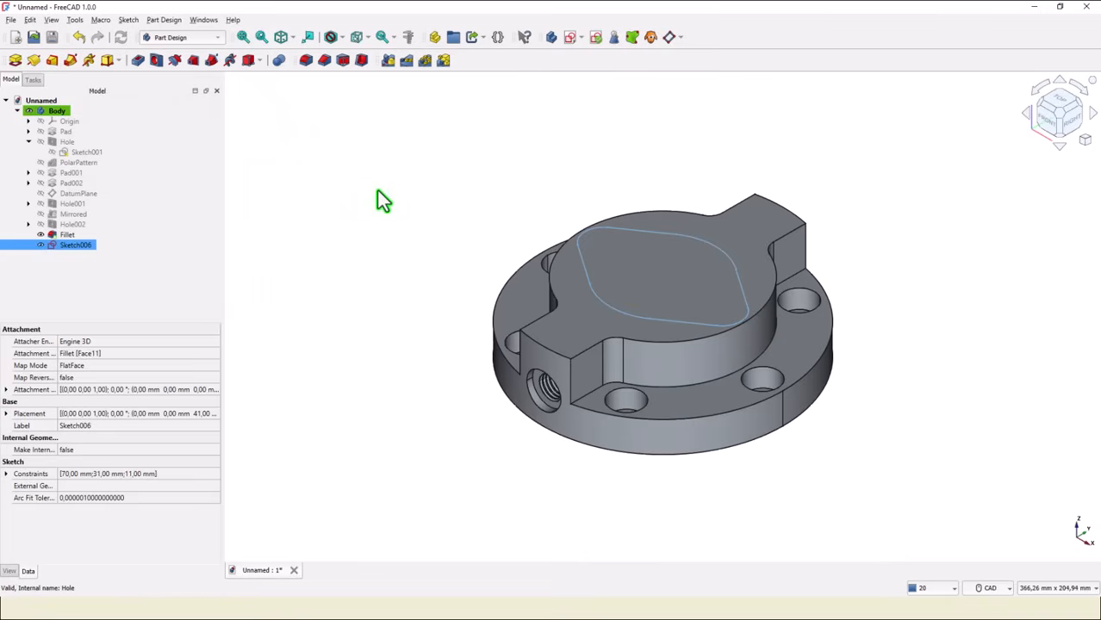
Pad the rounded profile sketch by 78-41 mm.
click(15, 59)
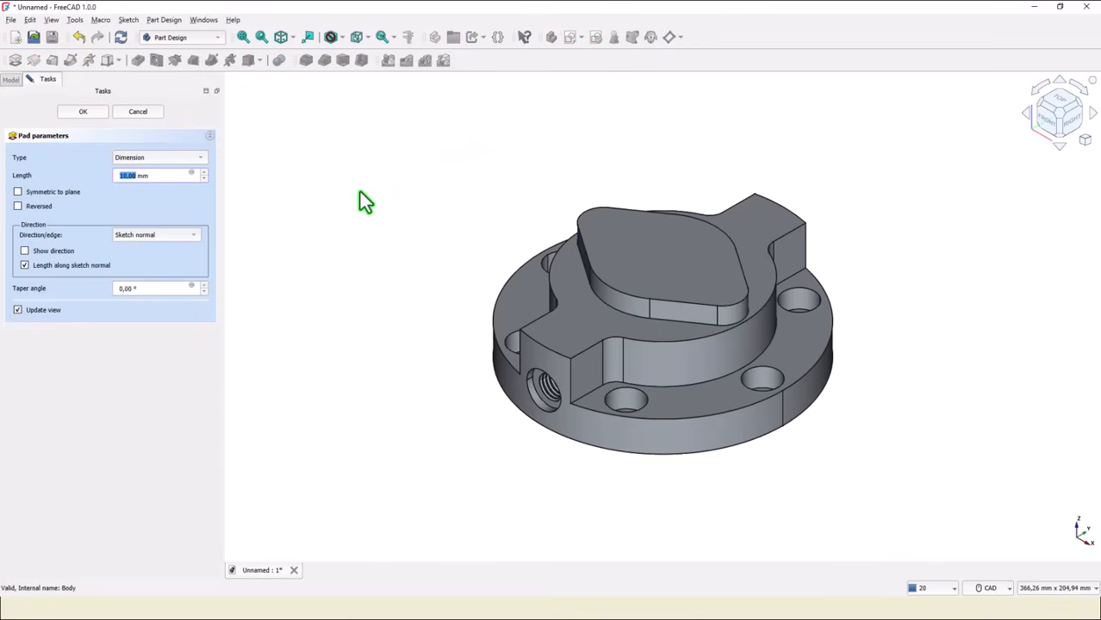
text(78-41)
click(83, 112)
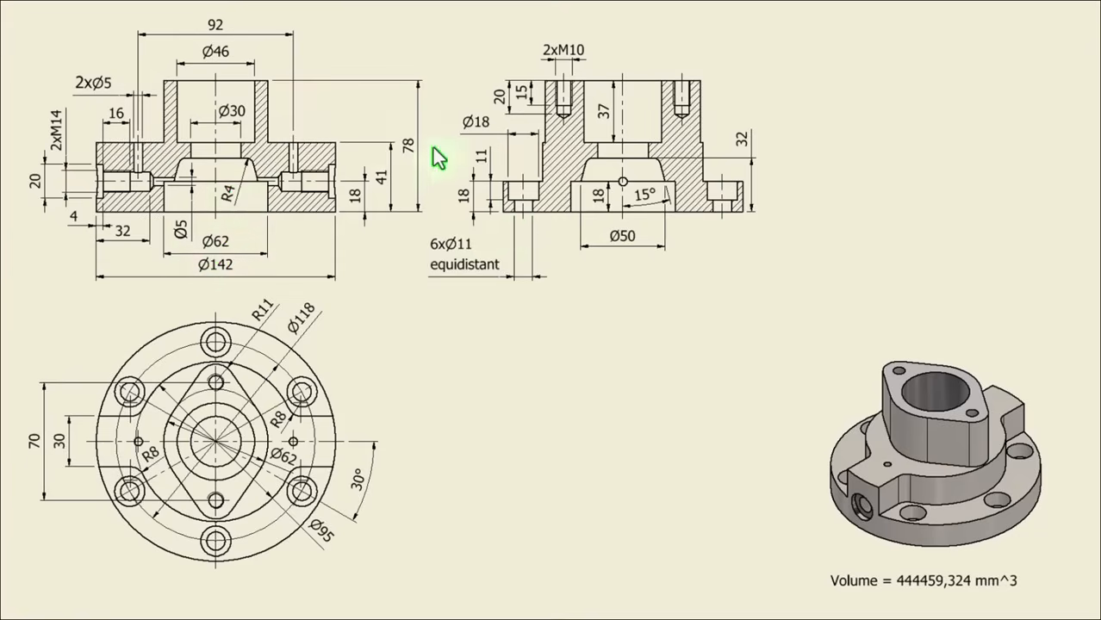
Check the reference drawing and start a new sketch on the front XZ plane.
key(alt+Tab)
click(570, 37)
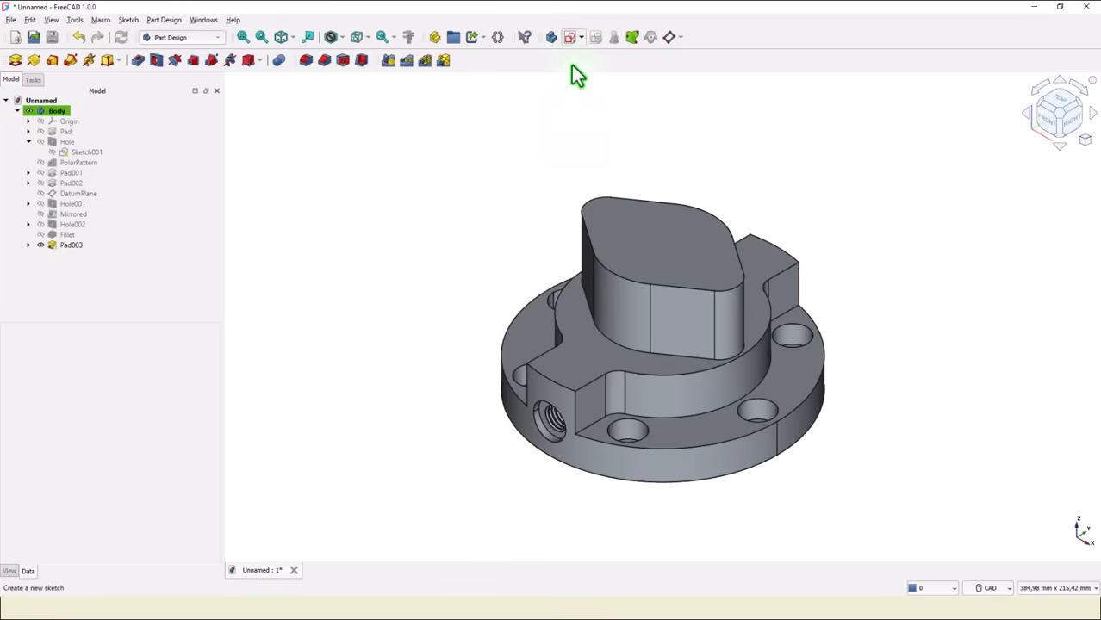
click(548, 158)
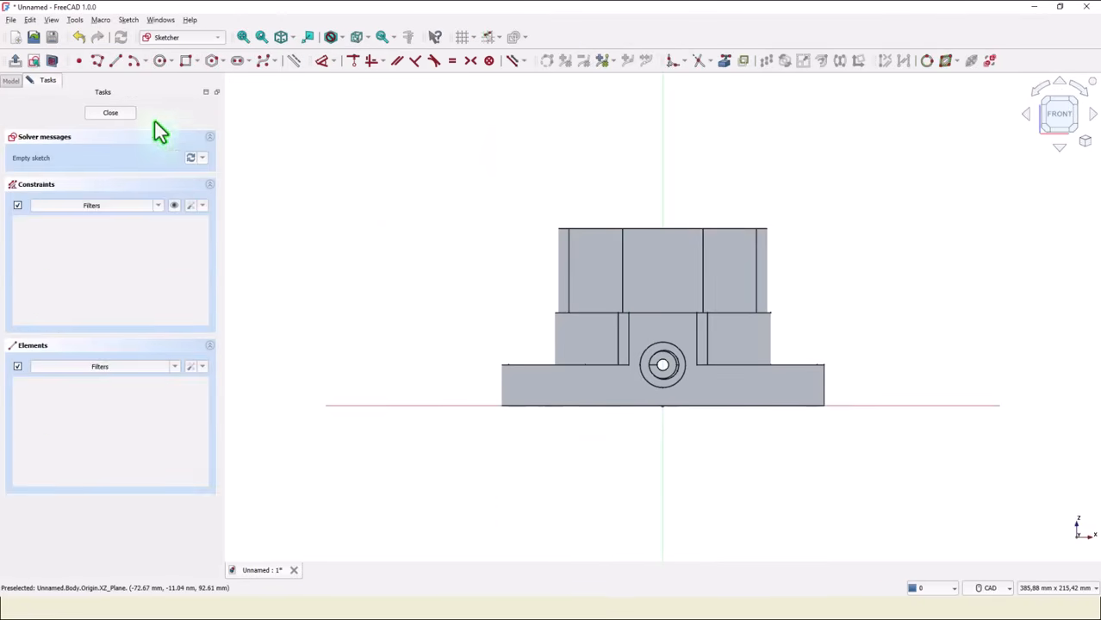
Turn on the section view and import the top edge of the padded profile as external geometry.
click(52, 61)
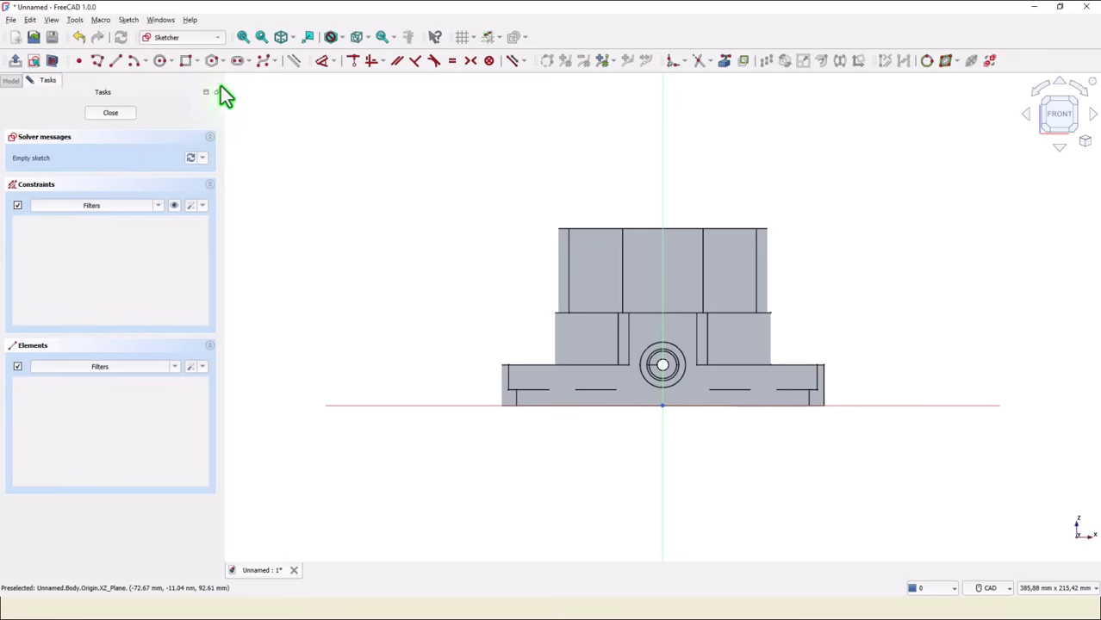
click(724, 60)
click(684, 232)
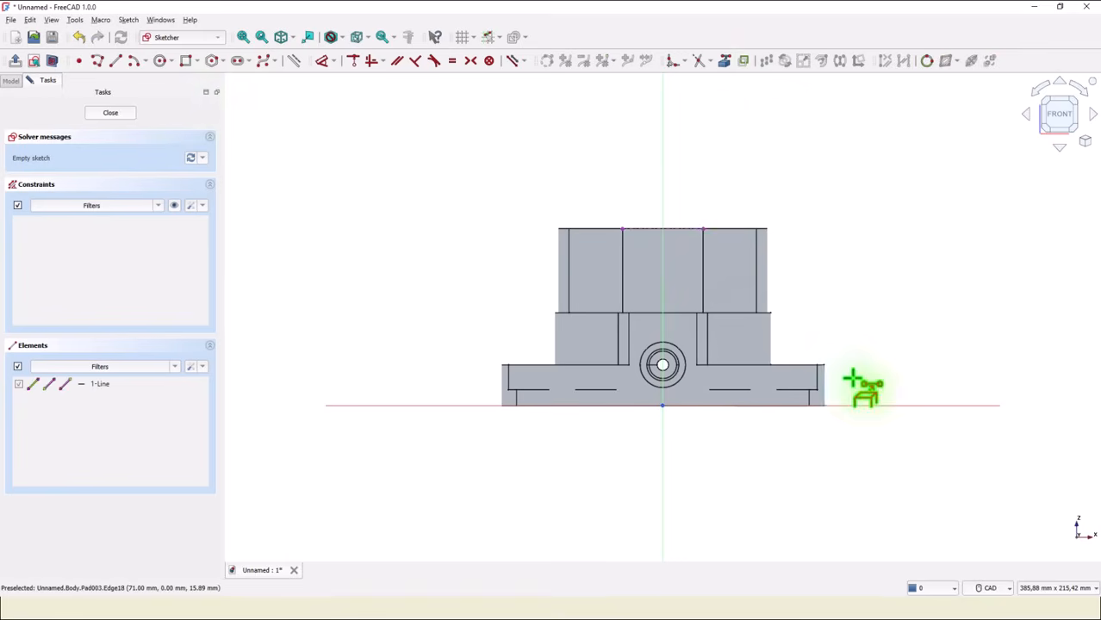
Draw a closed polyline half-profile from the origin up to the top edge, stepping down through an arc and back along the horizontal axis.
scroll(855, 334, up, 1)
scroll(852, 333, up, 2)
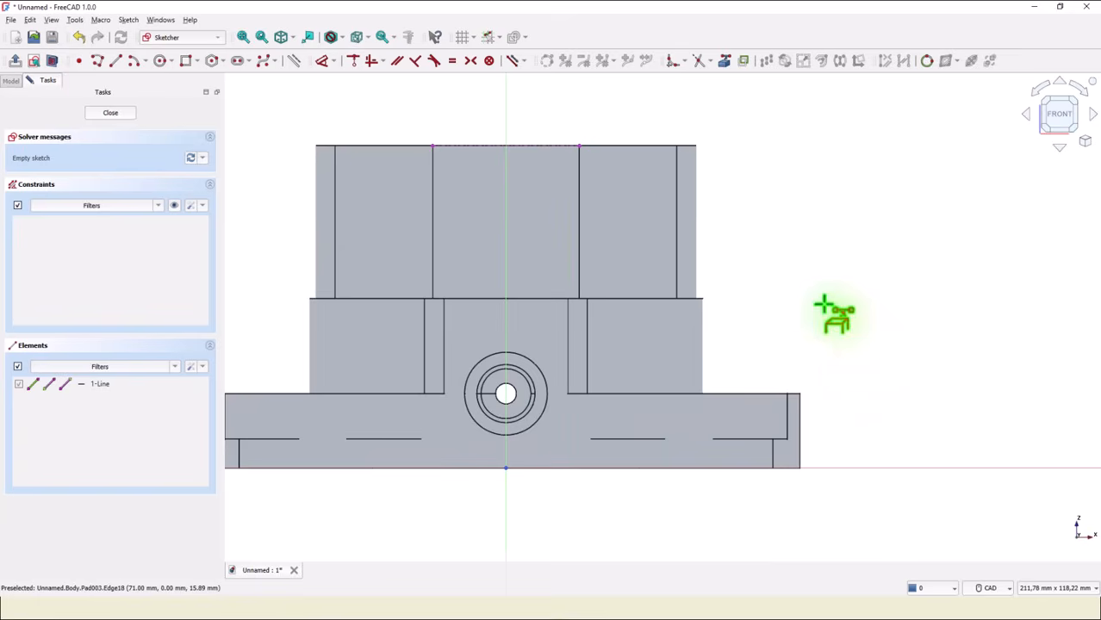
mouse_move(828, 312)
middle_down()
mouse_move(973, 308)
mouse_move(990, 322)
middle_up()
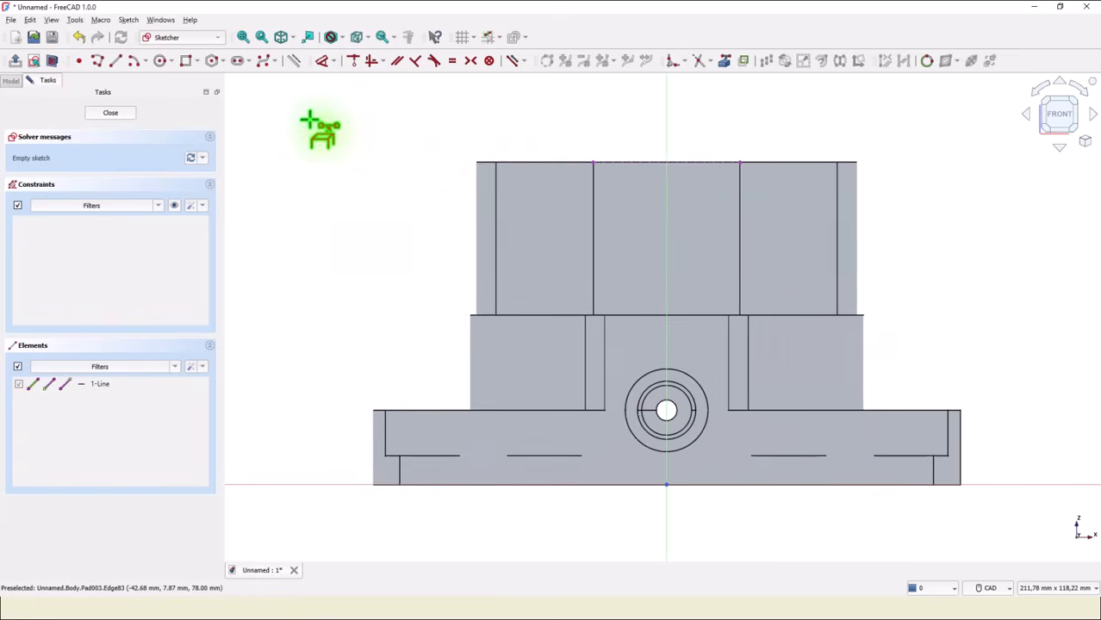
click(99, 62)
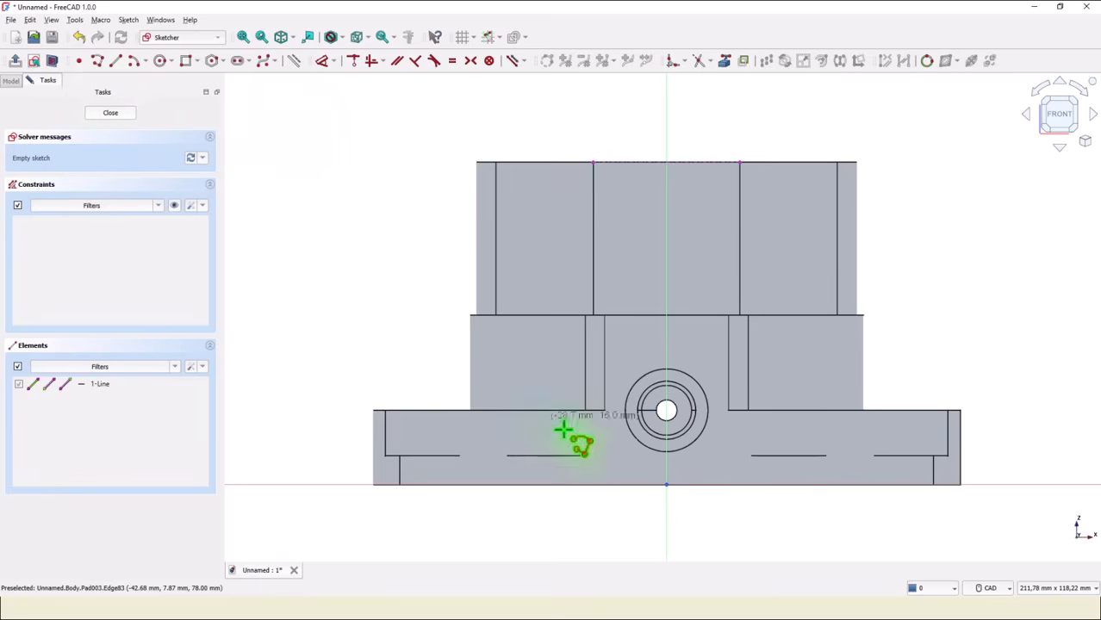
click(666, 485)
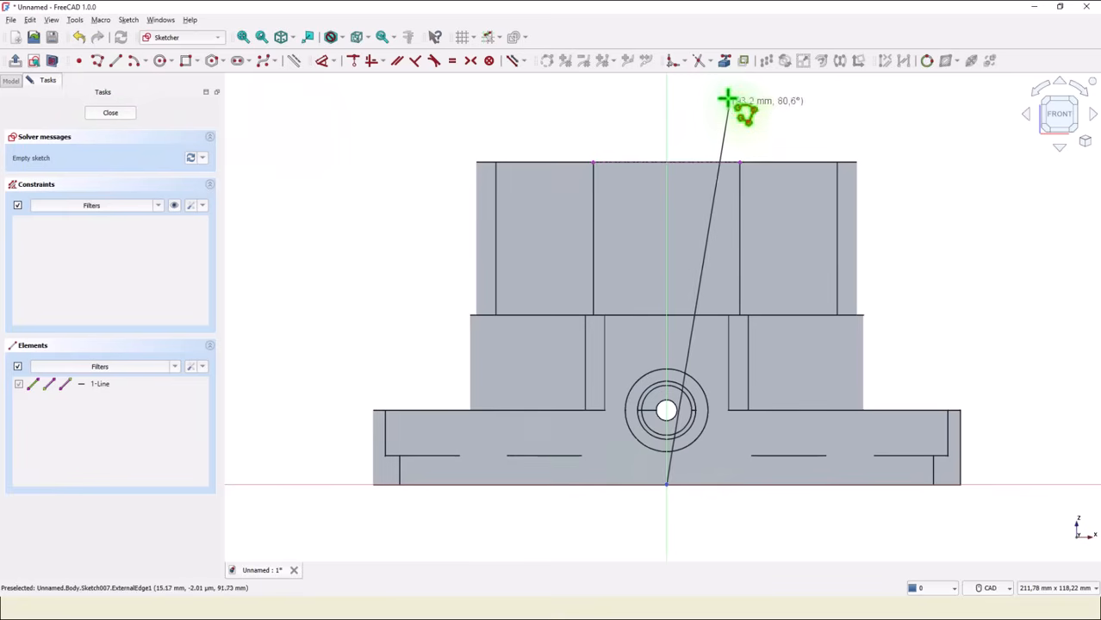
click(666, 161)
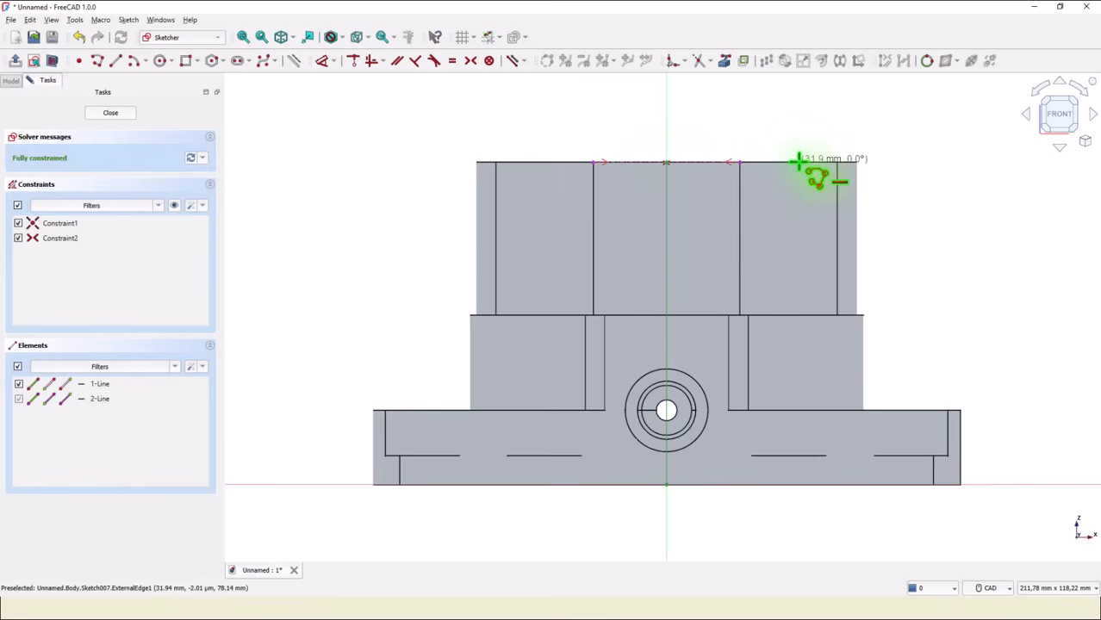
click(798, 161)
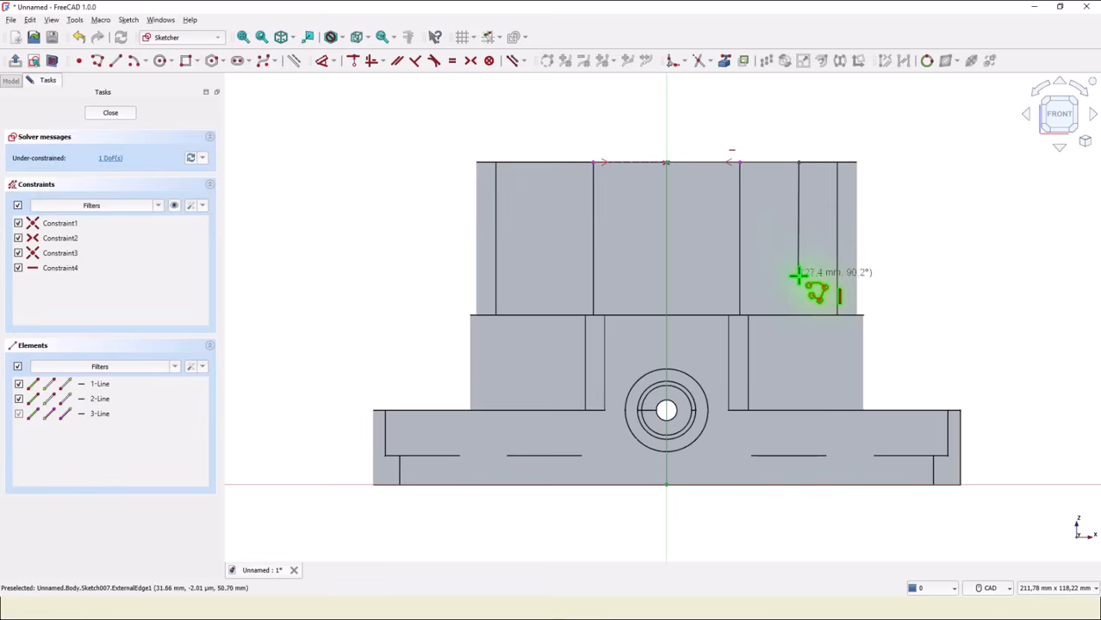
click(798, 276)
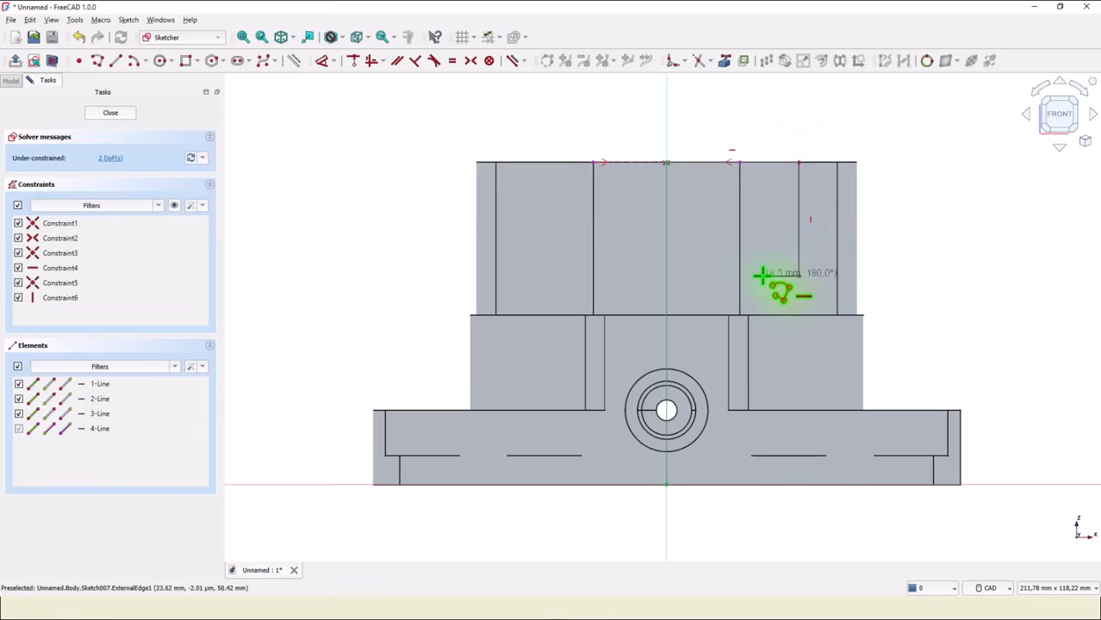
click(761, 276)
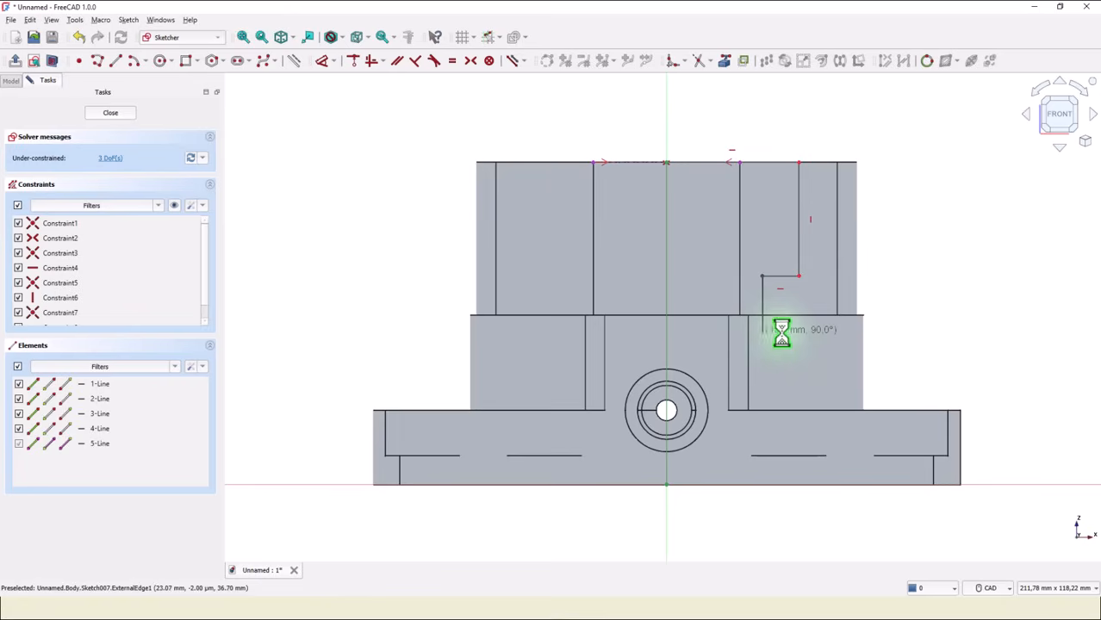
click(761, 332)
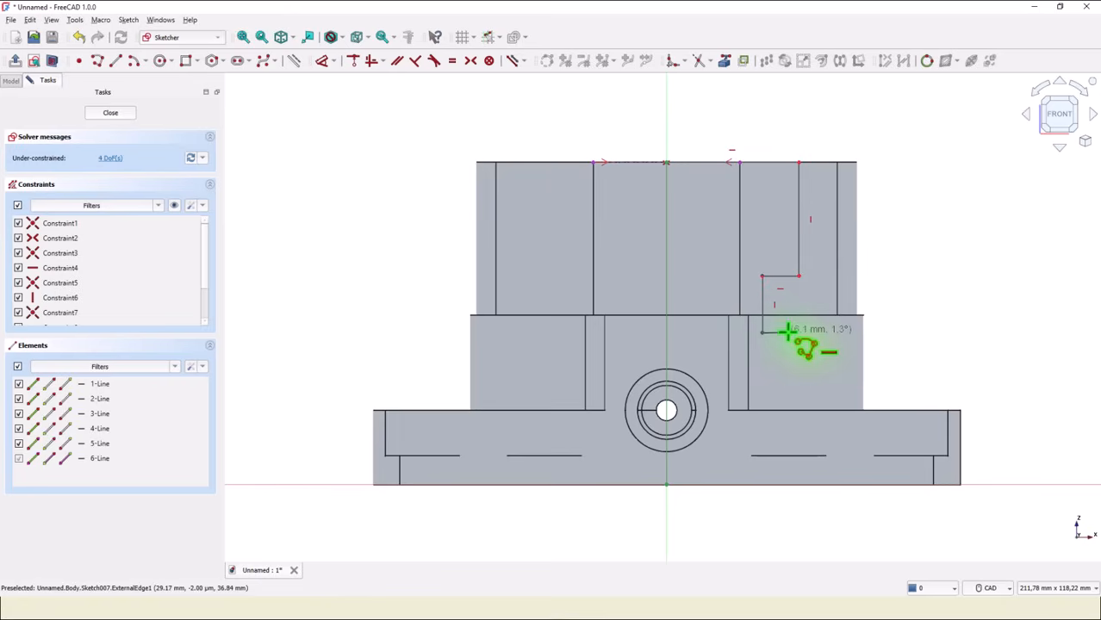
click(787, 331)
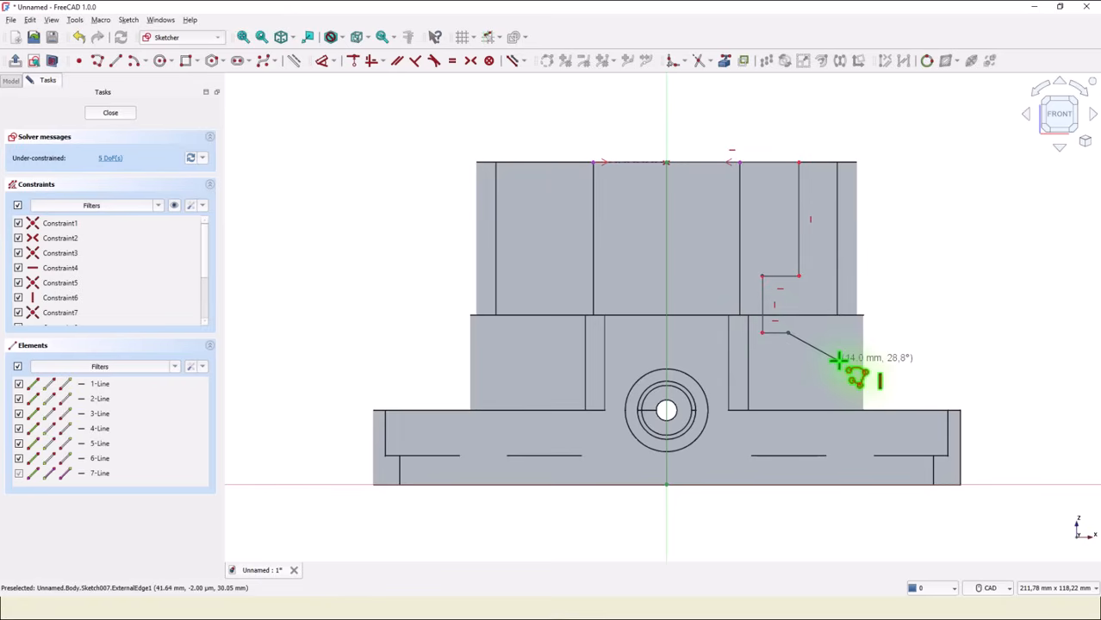
key(m)
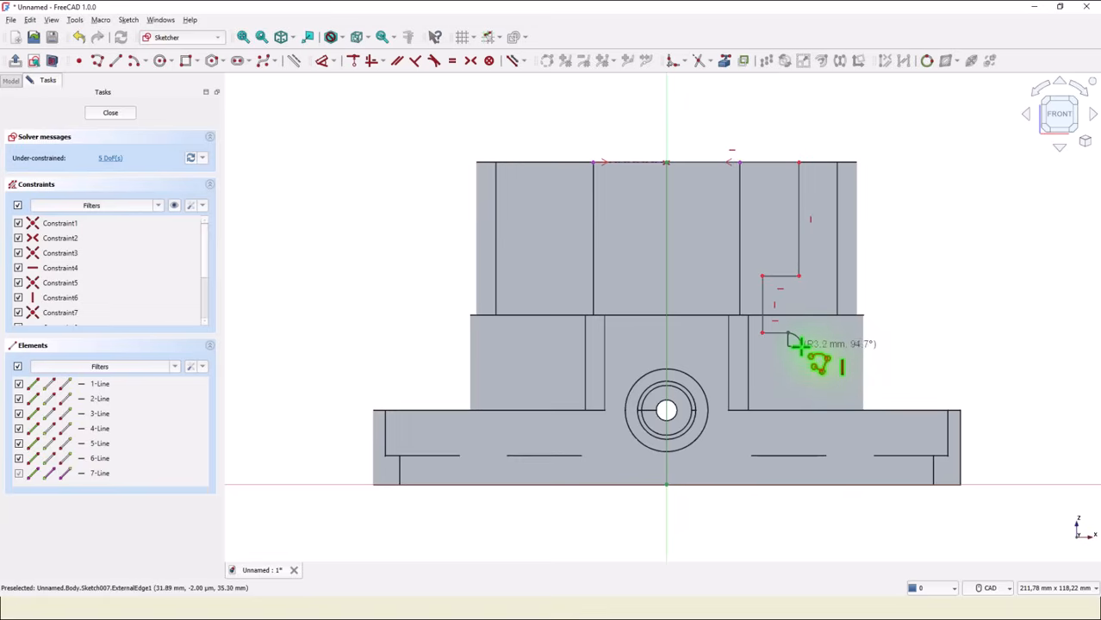
click(803, 347)
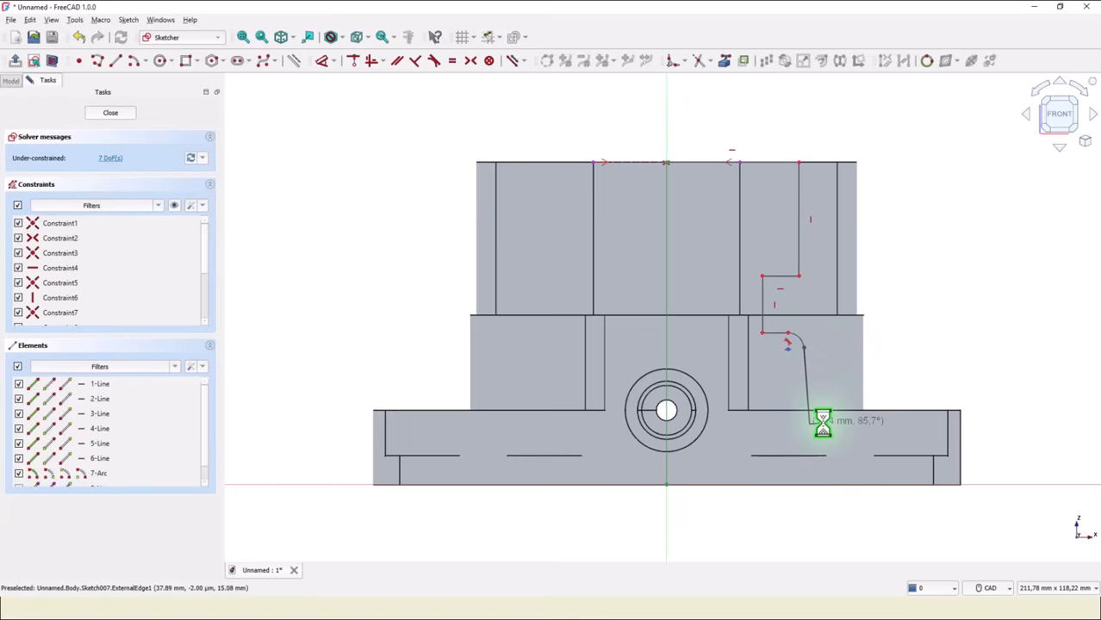
click(809, 422)
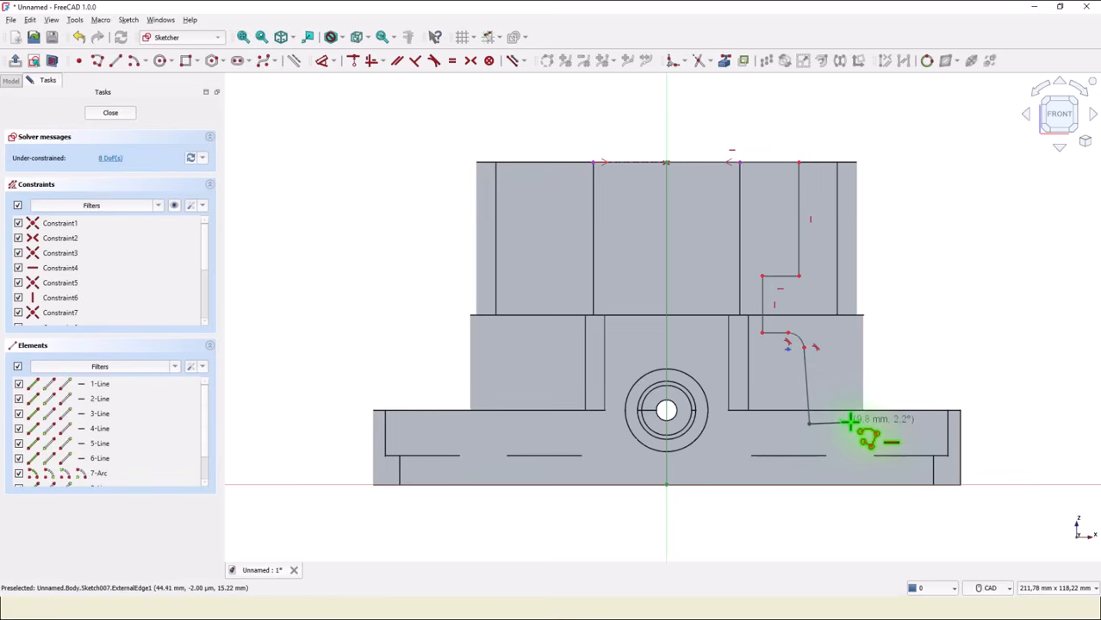
click(845, 422)
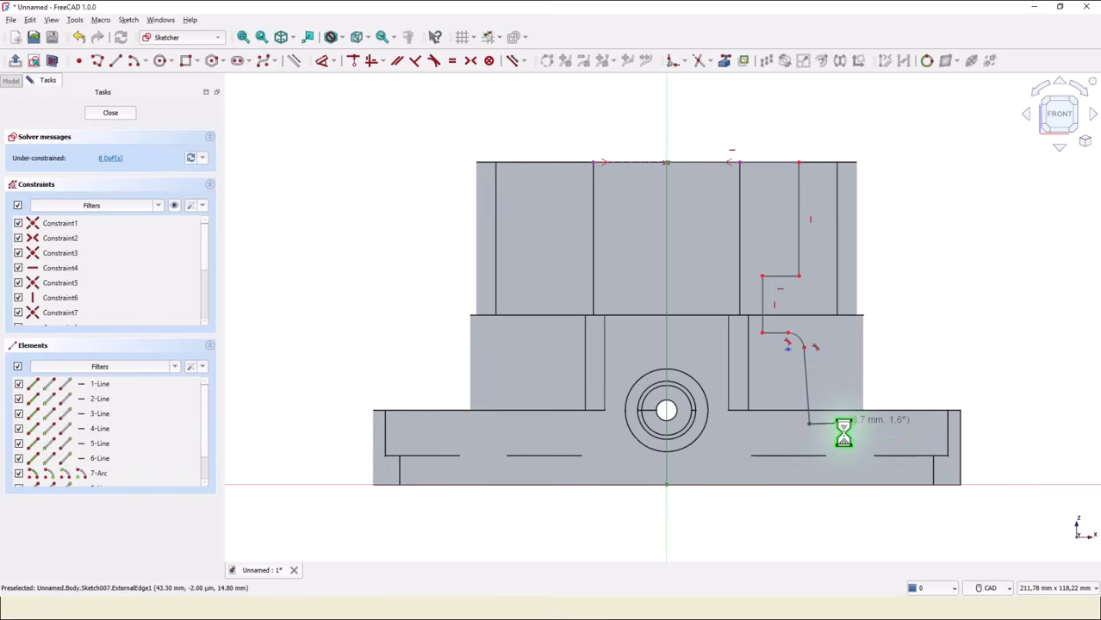
click(845, 485)
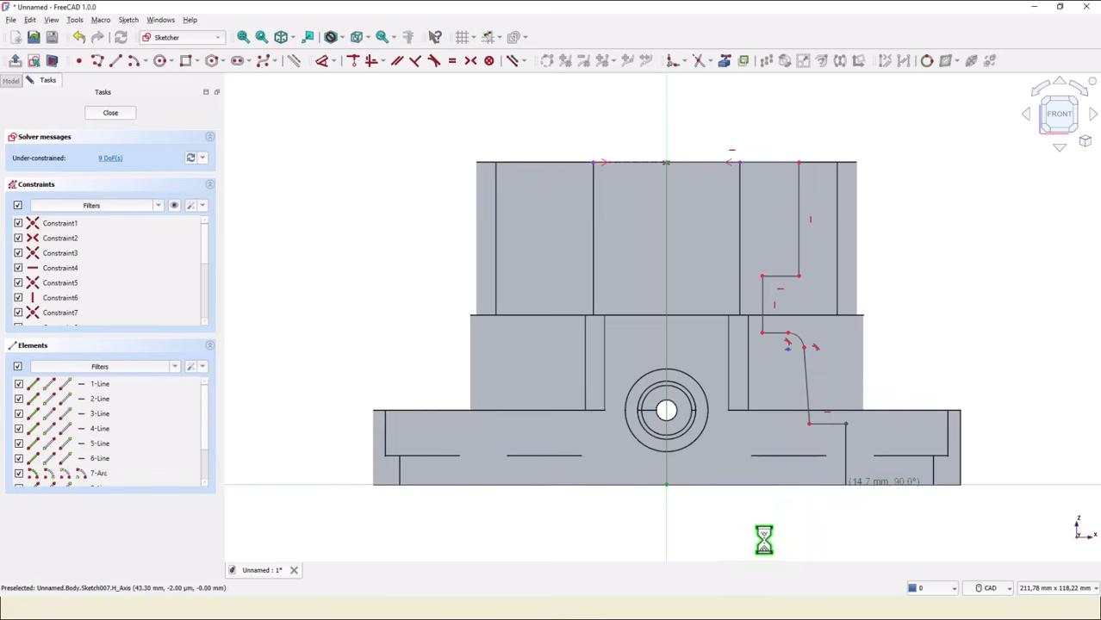
click(664, 485)
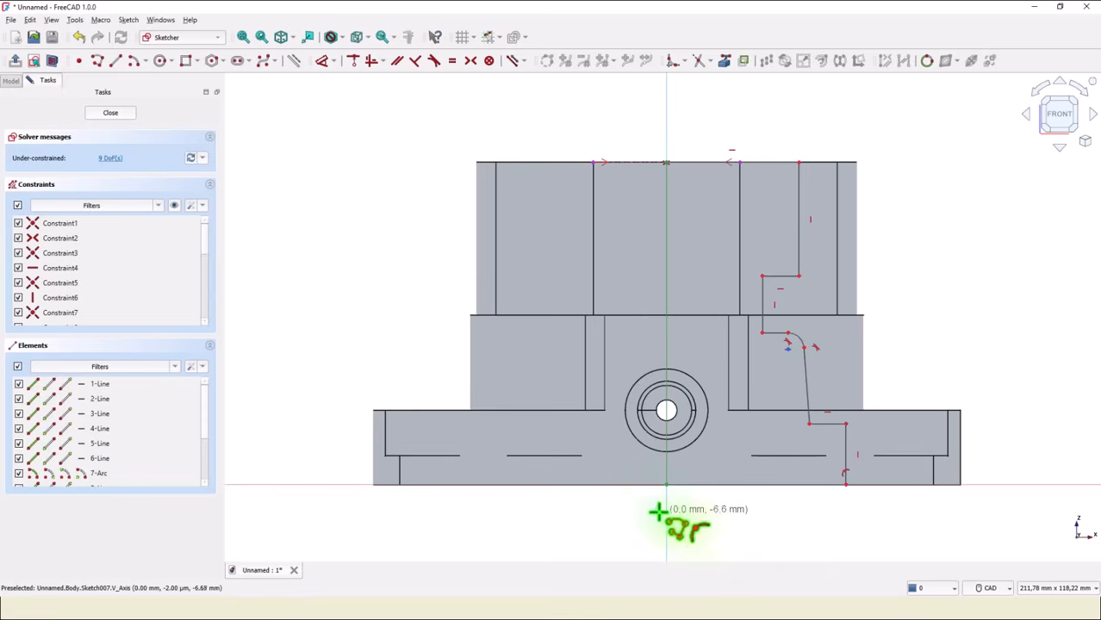
Set the polyline arc's radius to 4 mm.
click(322, 62)
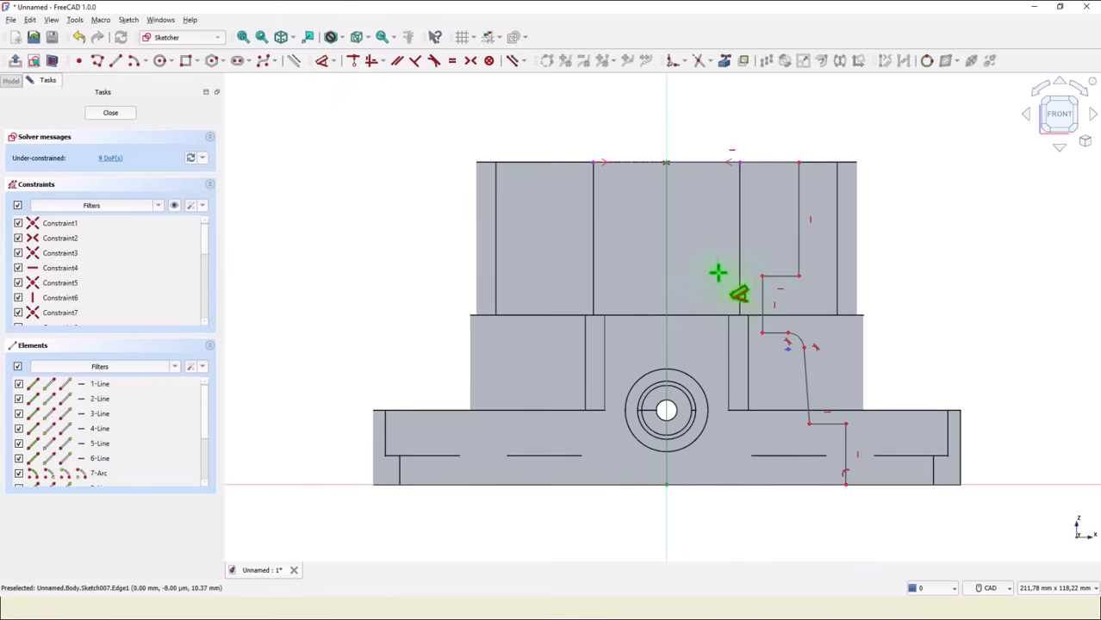
click(798, 337)
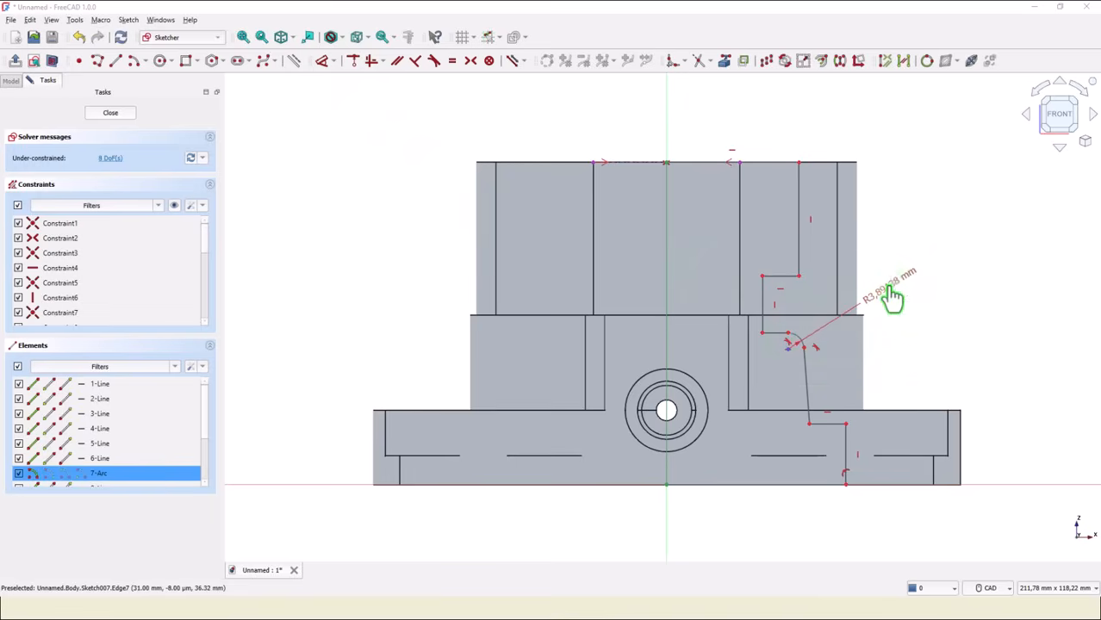
click(892, 295)
key(Return)
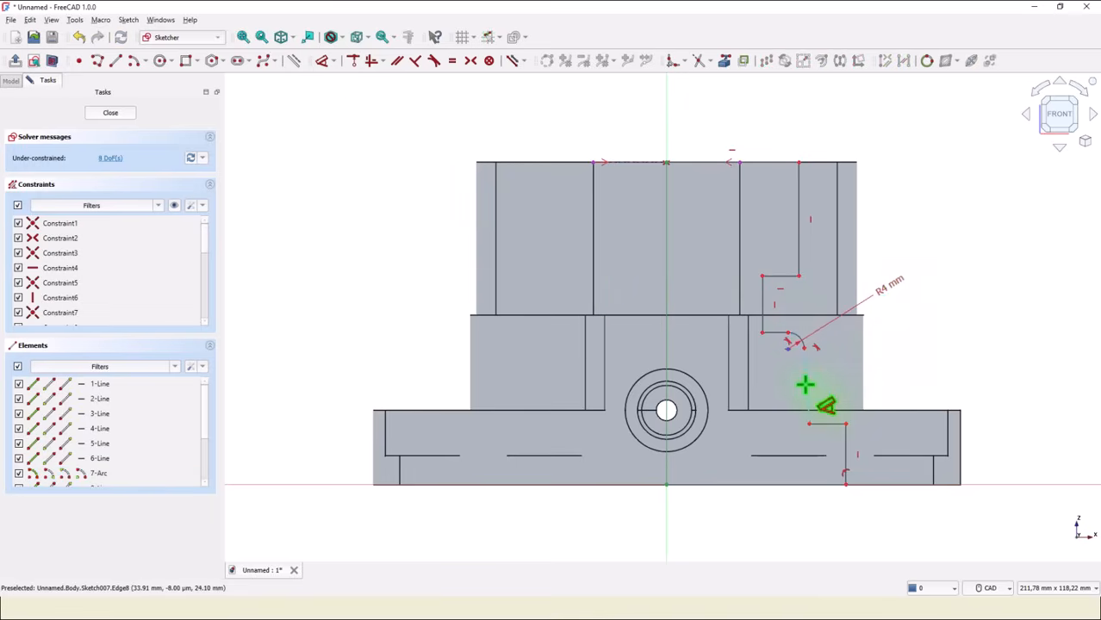
click(805, 385)
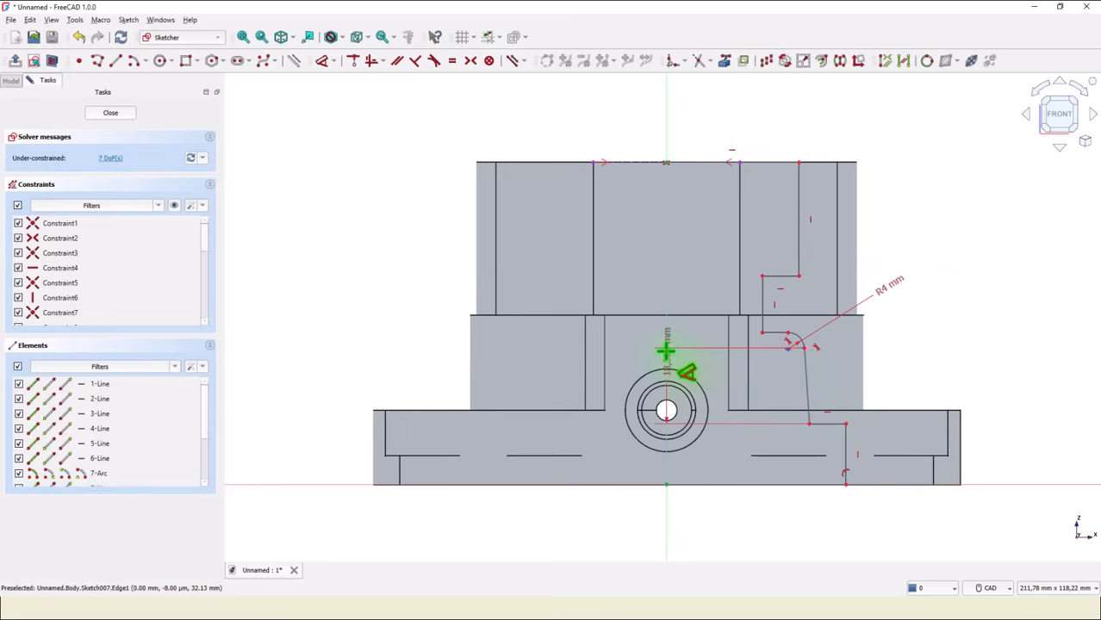
click(666, 350)
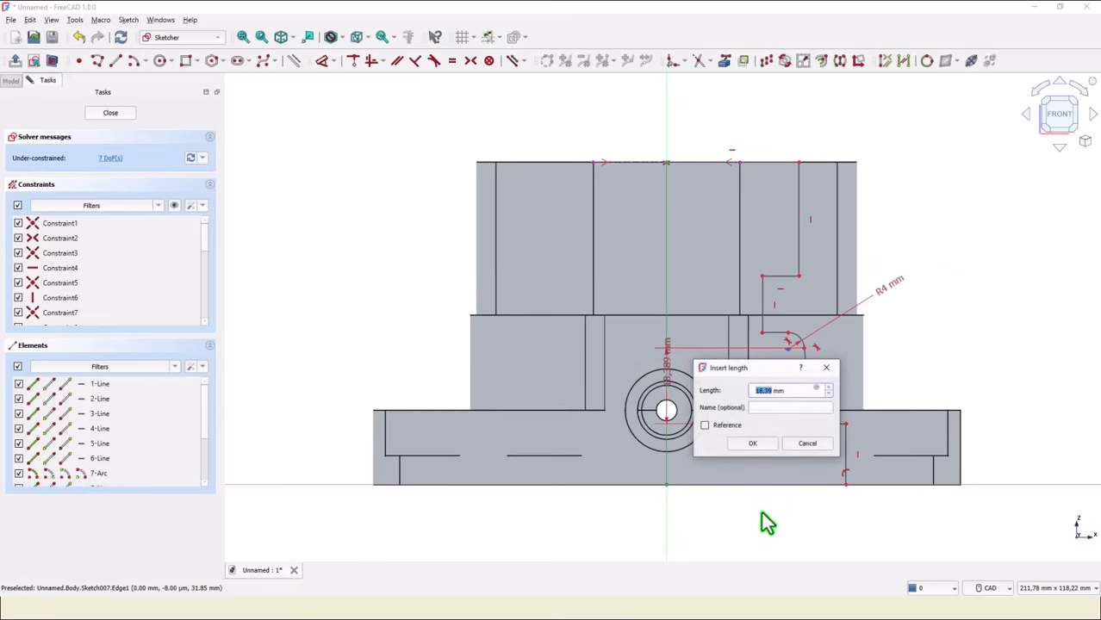
click(802, 443)
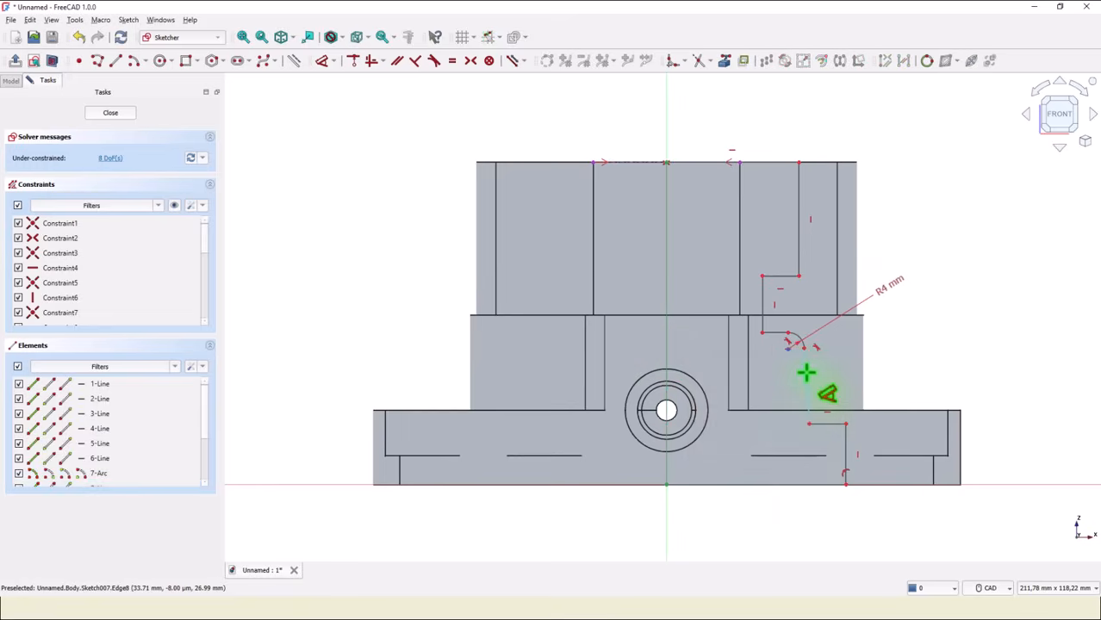
Add an angle constraint to the sloped side line of the profile.
click(665, 482)
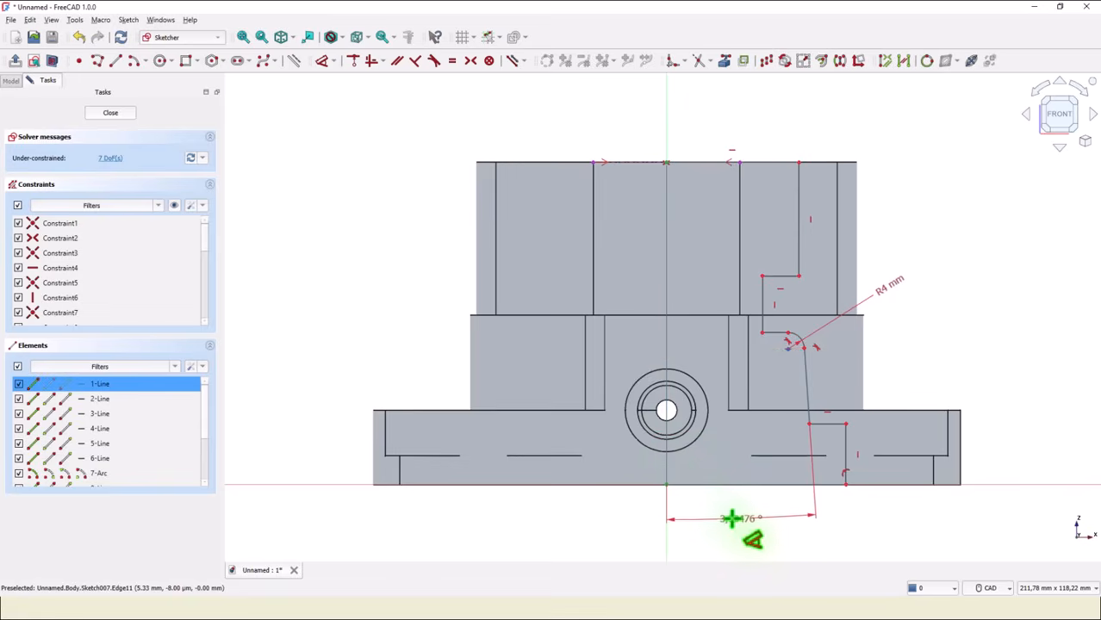
click(735, 520)
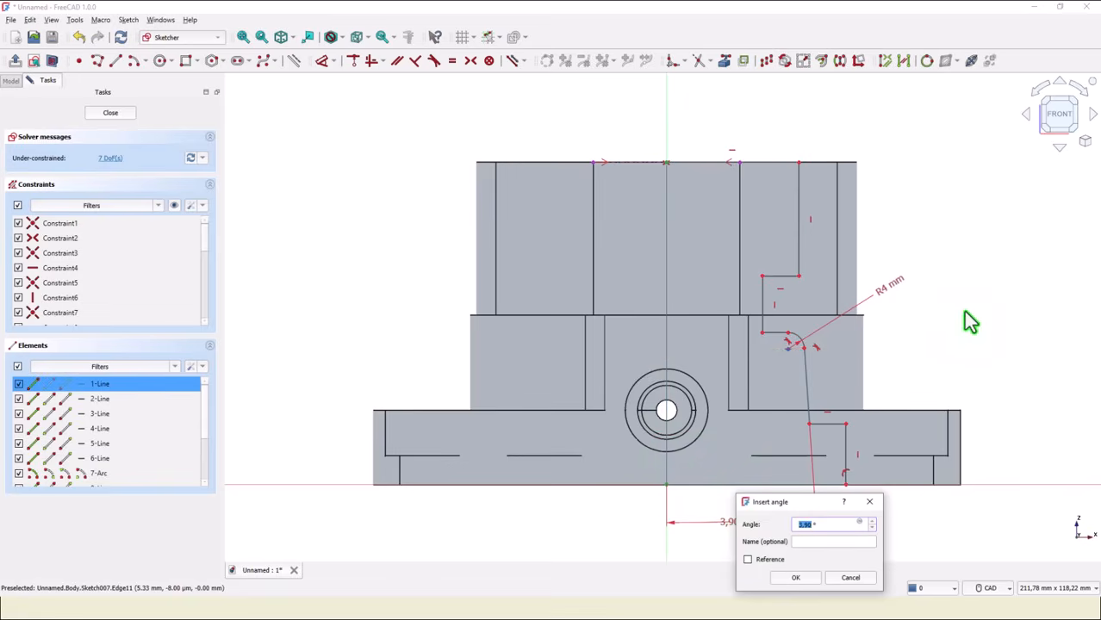
key(Return)
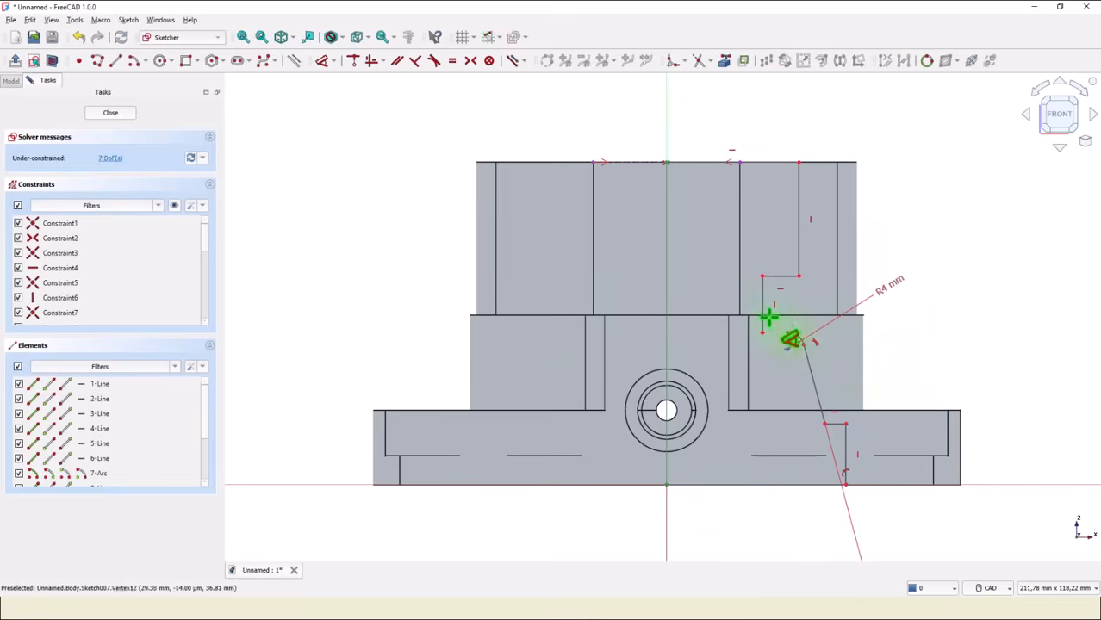
Set the horizontal distance of the top-right corner from the vertical axis to 23 mm.
click(799, 162)
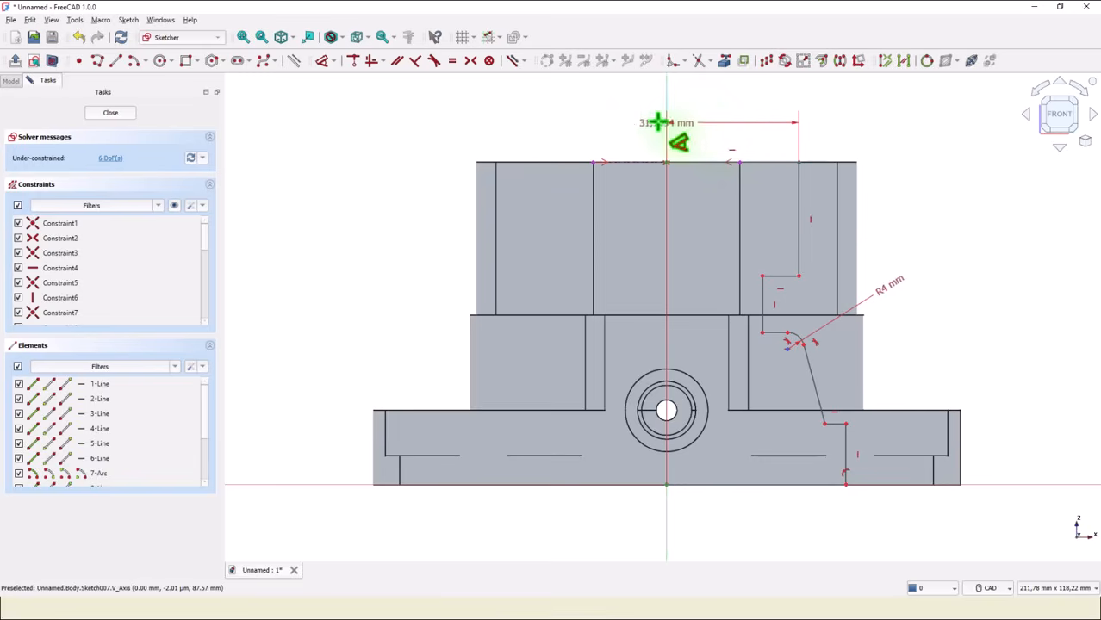
click(749, 105)
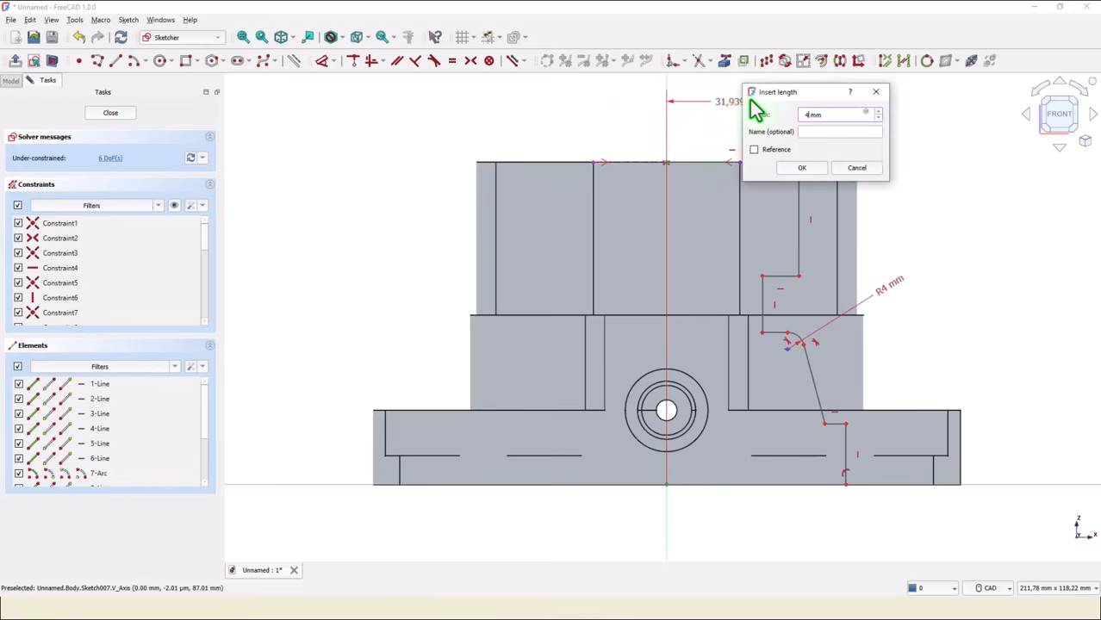
key(Return)
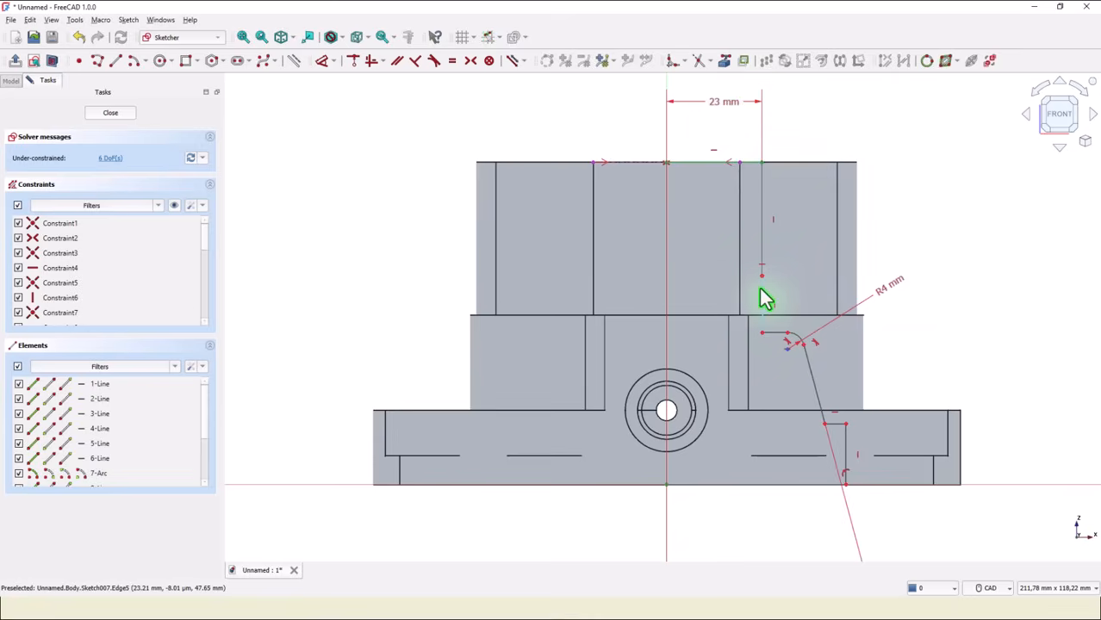
Move the inner vertical step edge inward and set its distance from the vertical axis to 15 mm.
drag(765, 302, 727, 298)
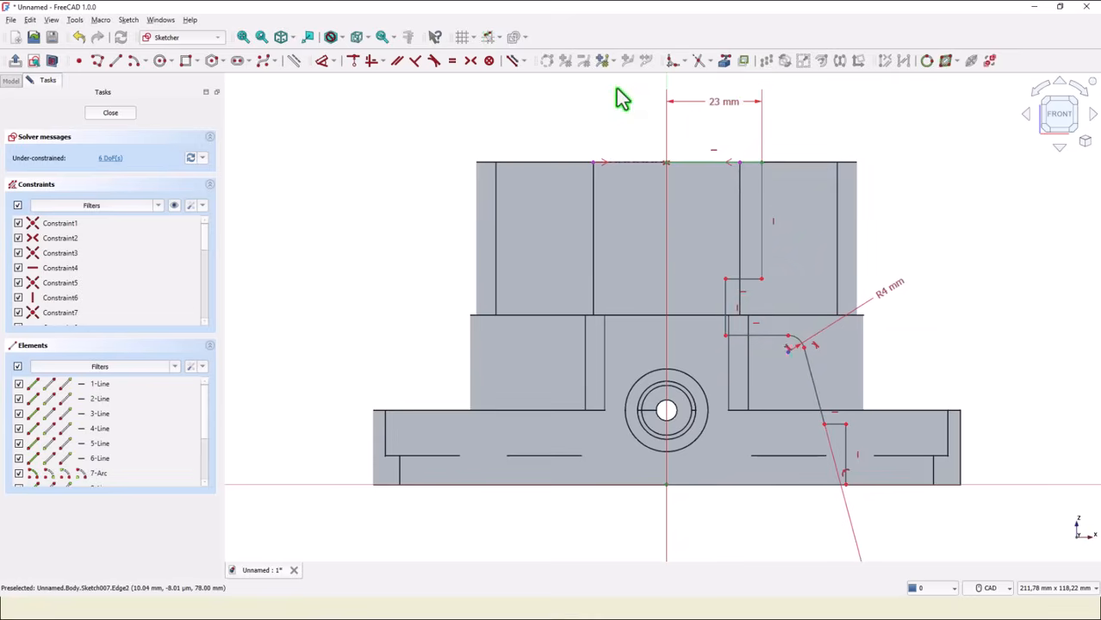
click(323, 60)
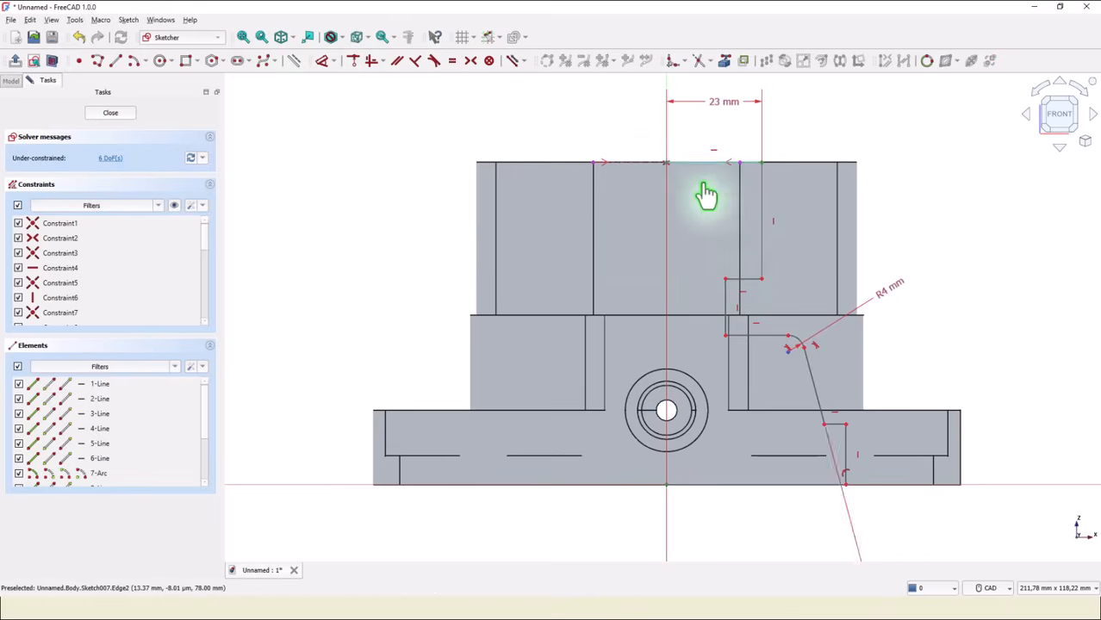
click(729, 291)
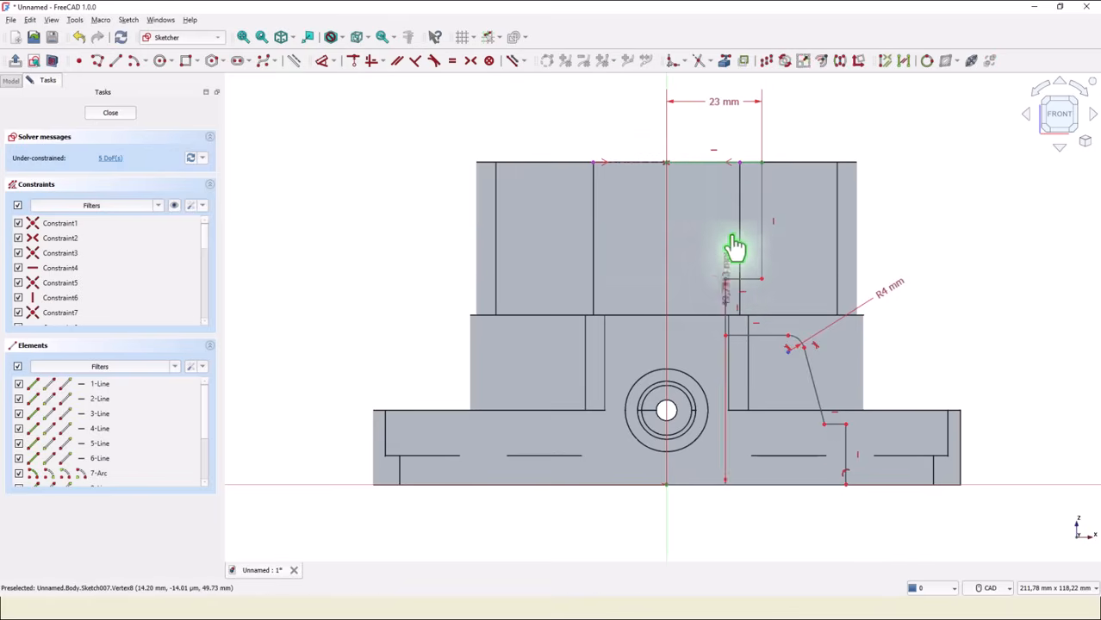
click(708, 140)
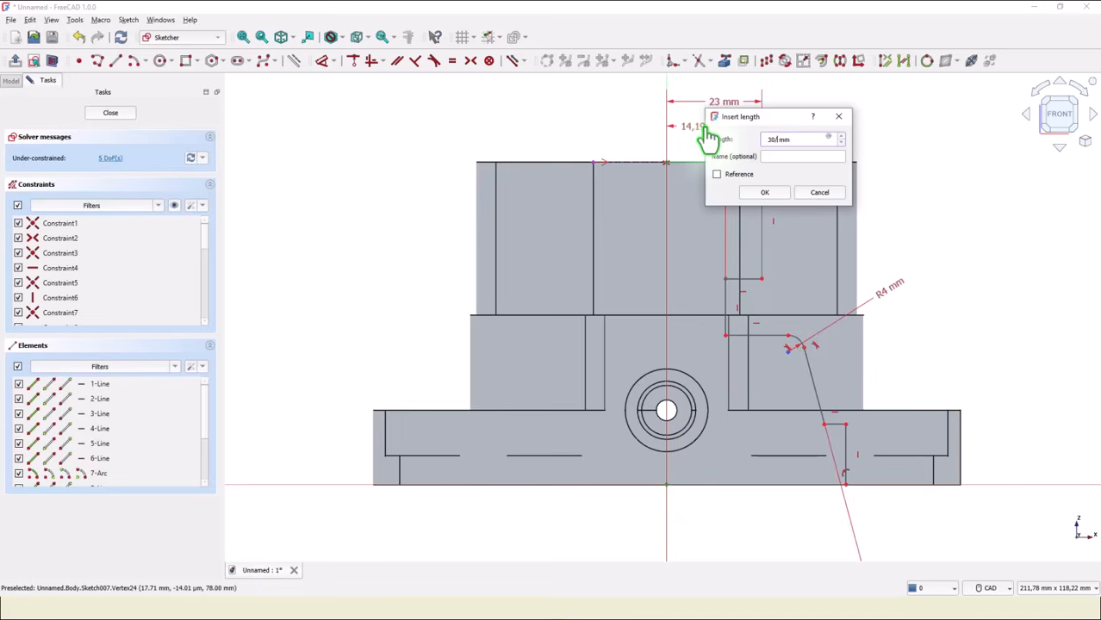
key(Return)
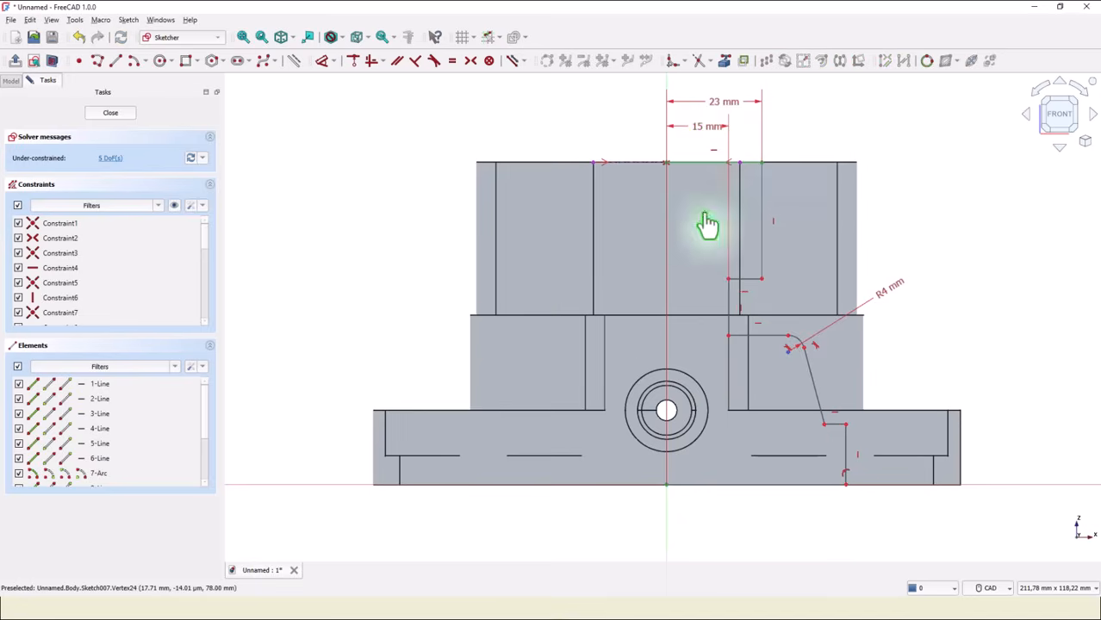
Dimension the horizontal distance of the lower sloped-line corner from the vertical axis as 25 mm.
click(825, 428)
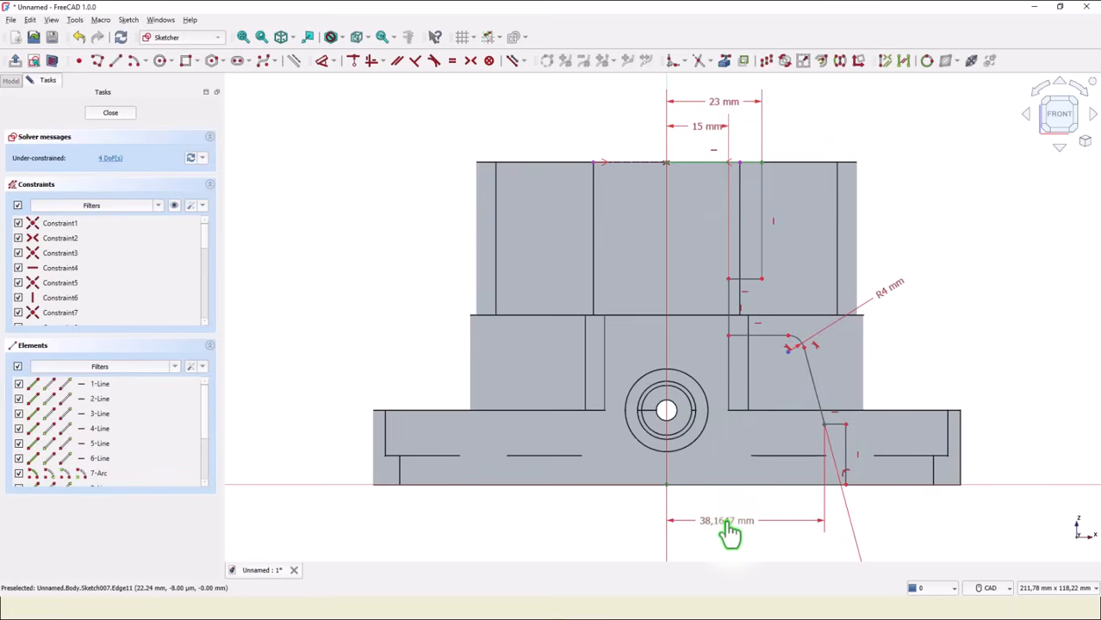
click(725, 523)
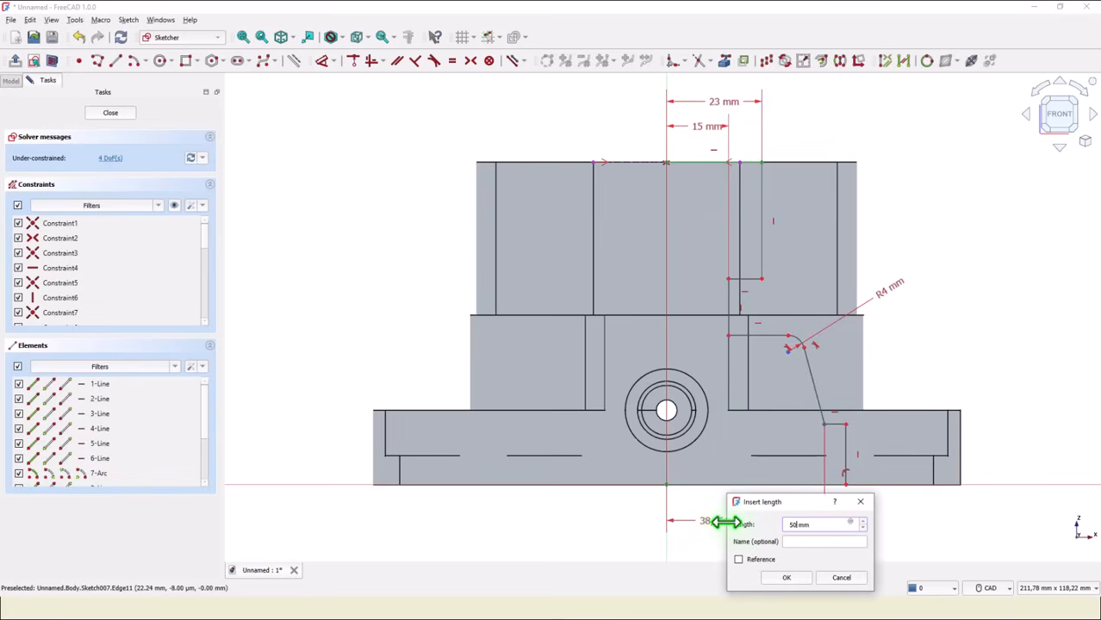
key(Return)
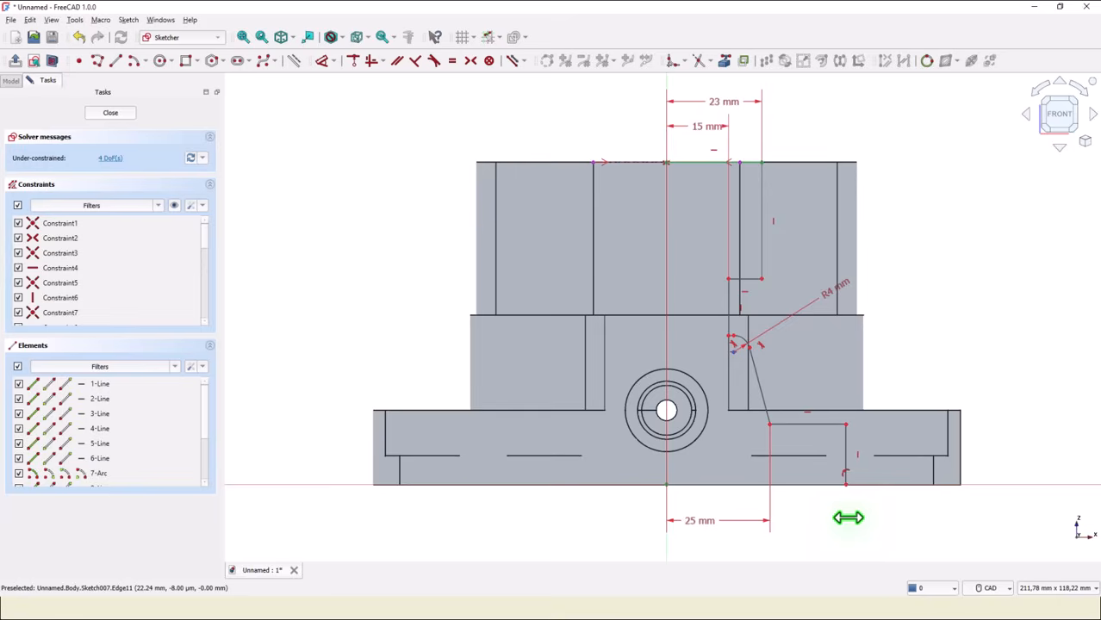
Set the horizontal distance of the bottom-right corner from the vertical axis to 31 mm.
click(845, 484)
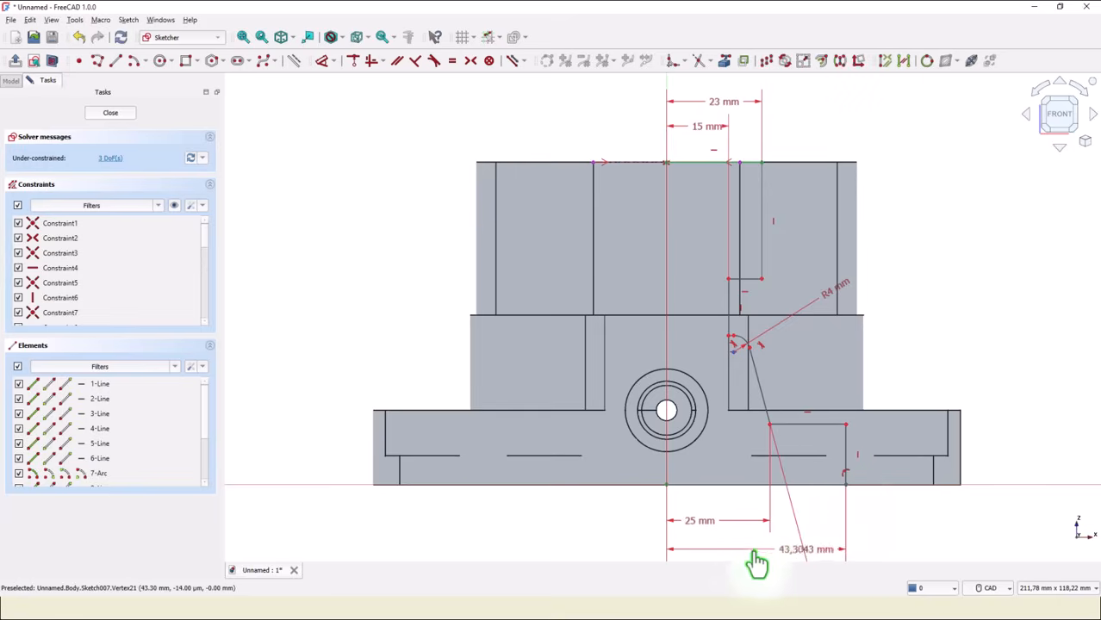
click(737, 560)
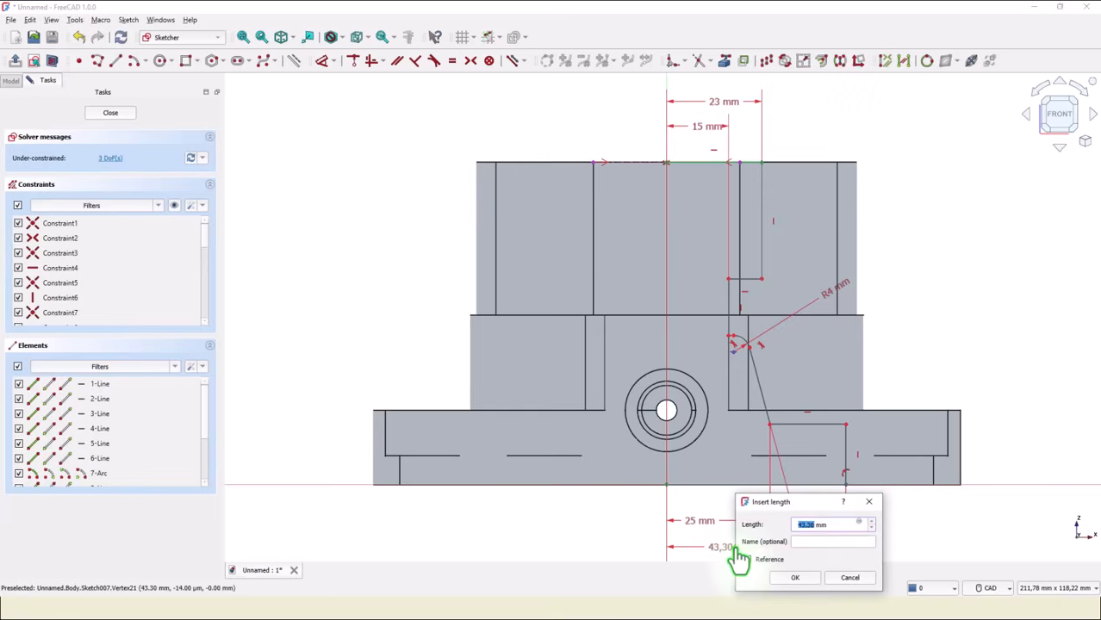
key(Return)
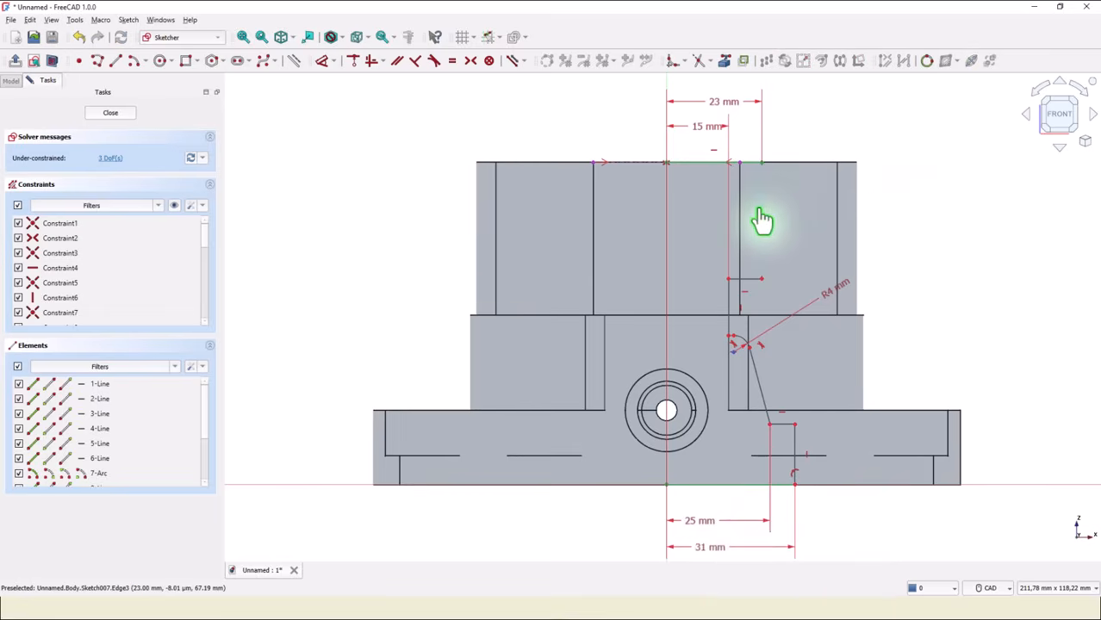
Set the length of the upper vertical edge of the profile to 37 mm.
click(769, 214)
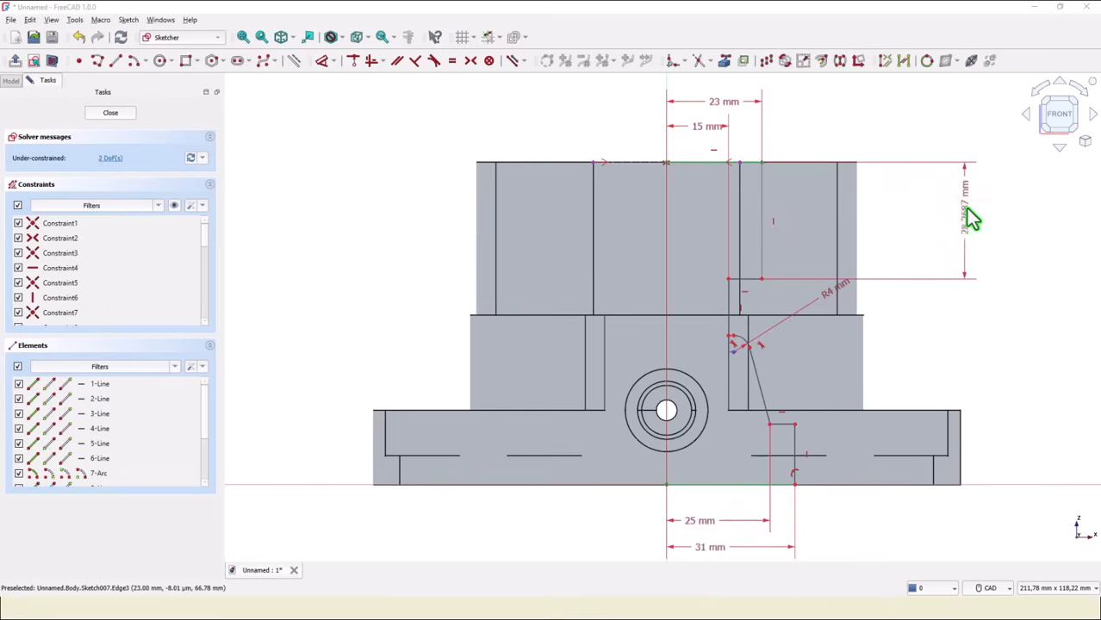
click(966, 210)
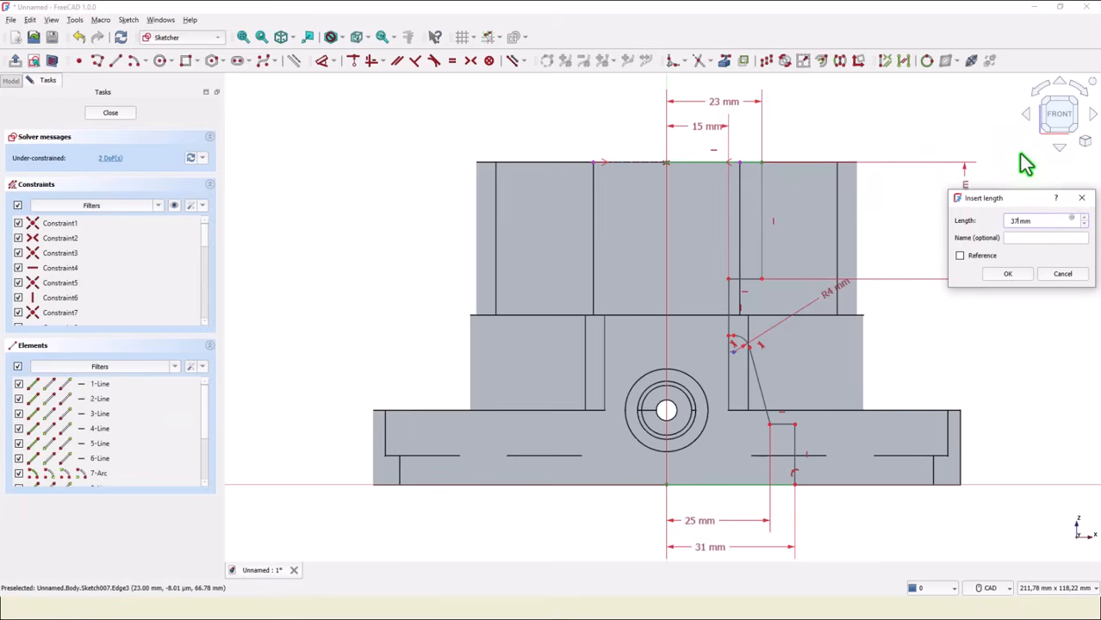
key(Return)
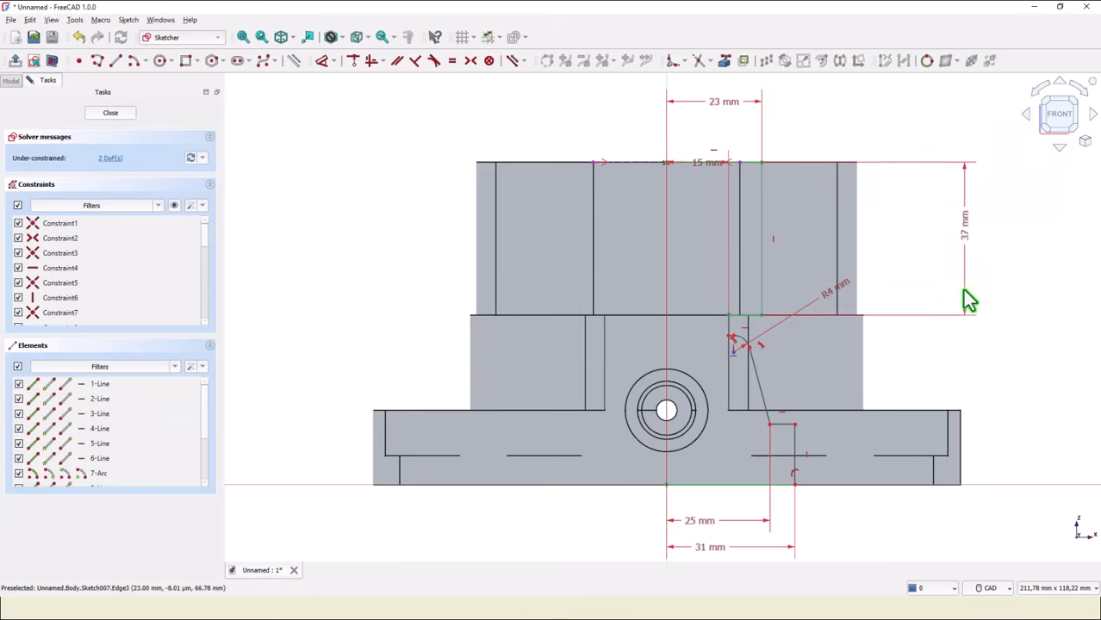
Set the height of the lower horizontal step above the base line to 18 mm.
click(795, 439)
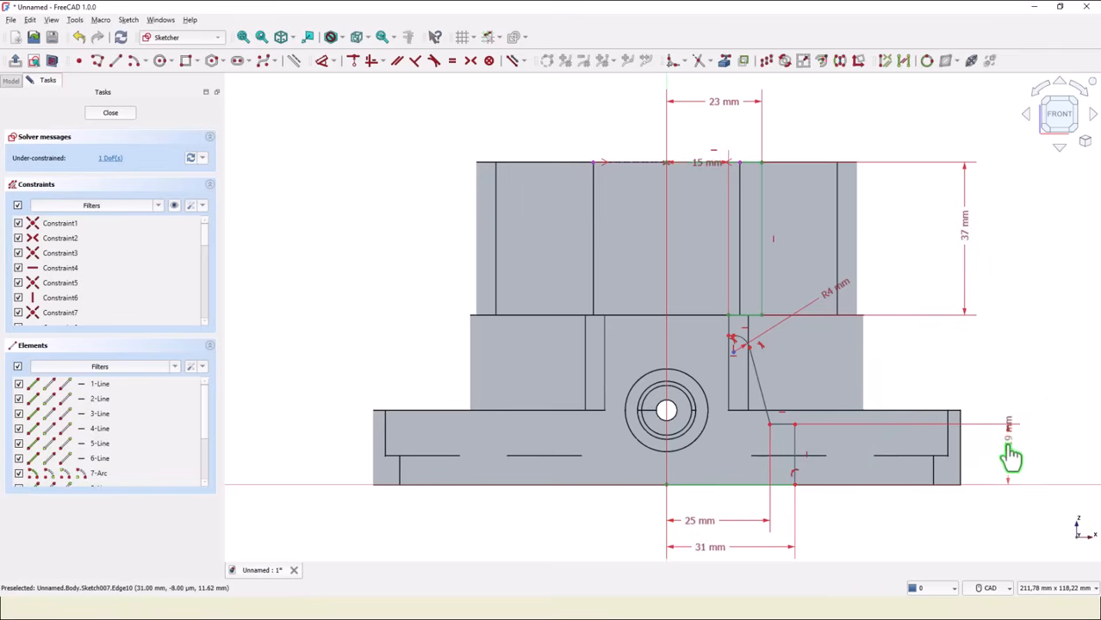
click(1008, 446)
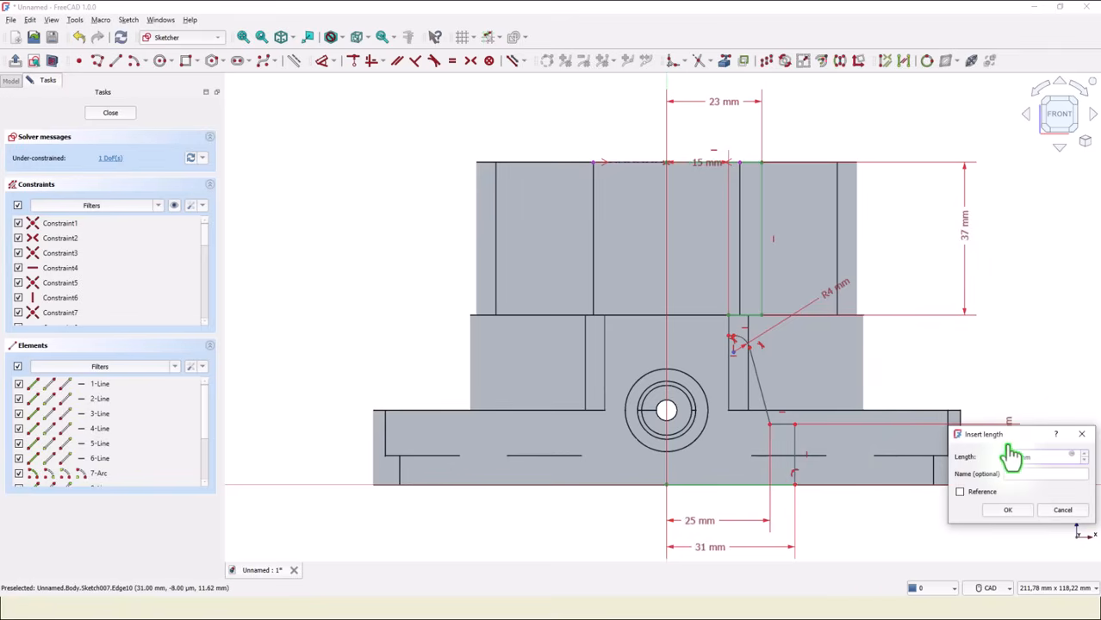
key(Return)
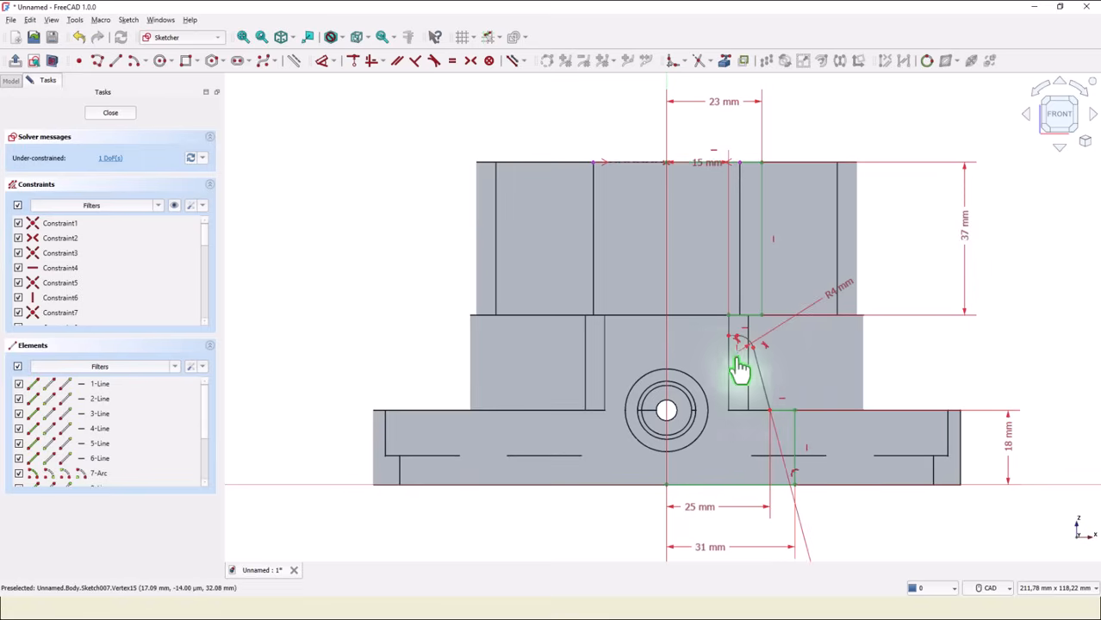
Set the height of the arc's lower endpoint above the base line to 32 mm, fully constraining the sketch.
scroll(713, 349, up, 1)
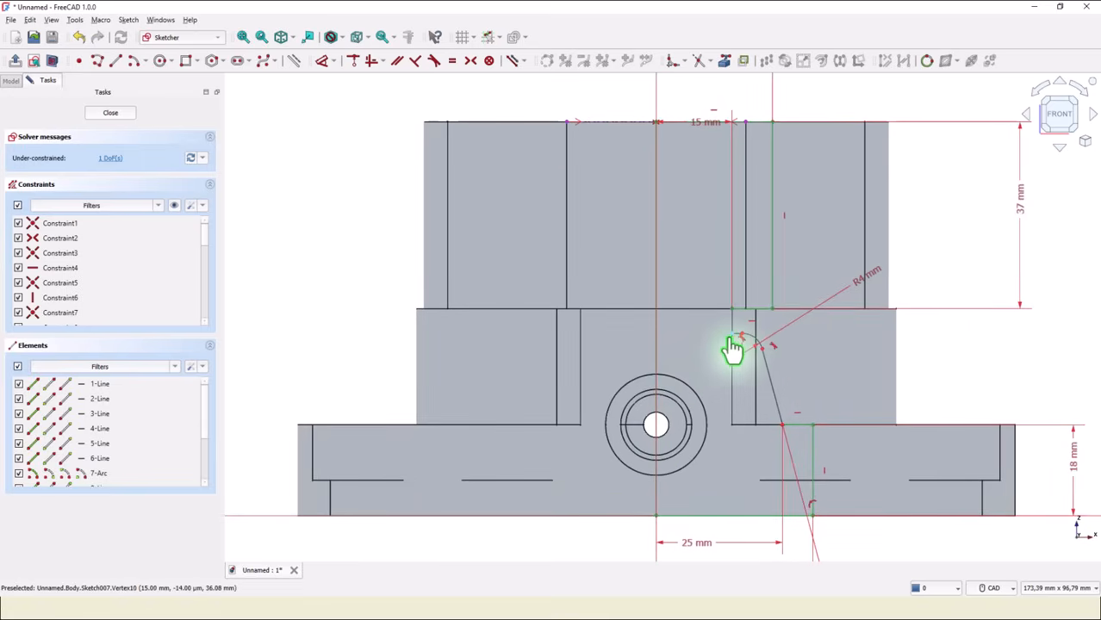
click(733, 337)
middle_drag(984, 428, 794, 440)
click(940, 446)
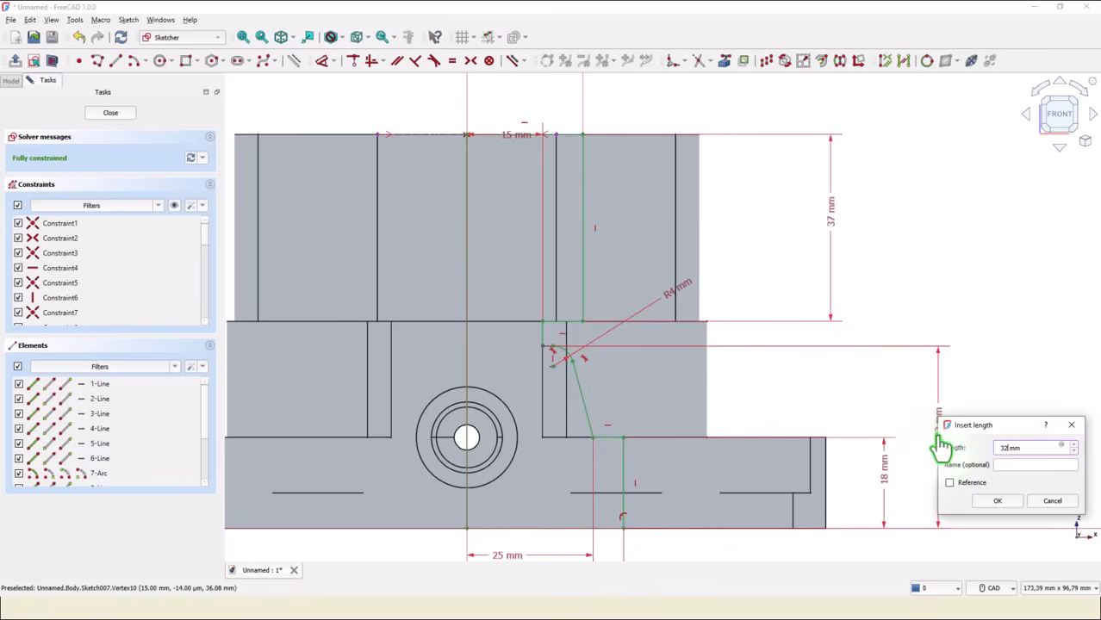
key(Return)
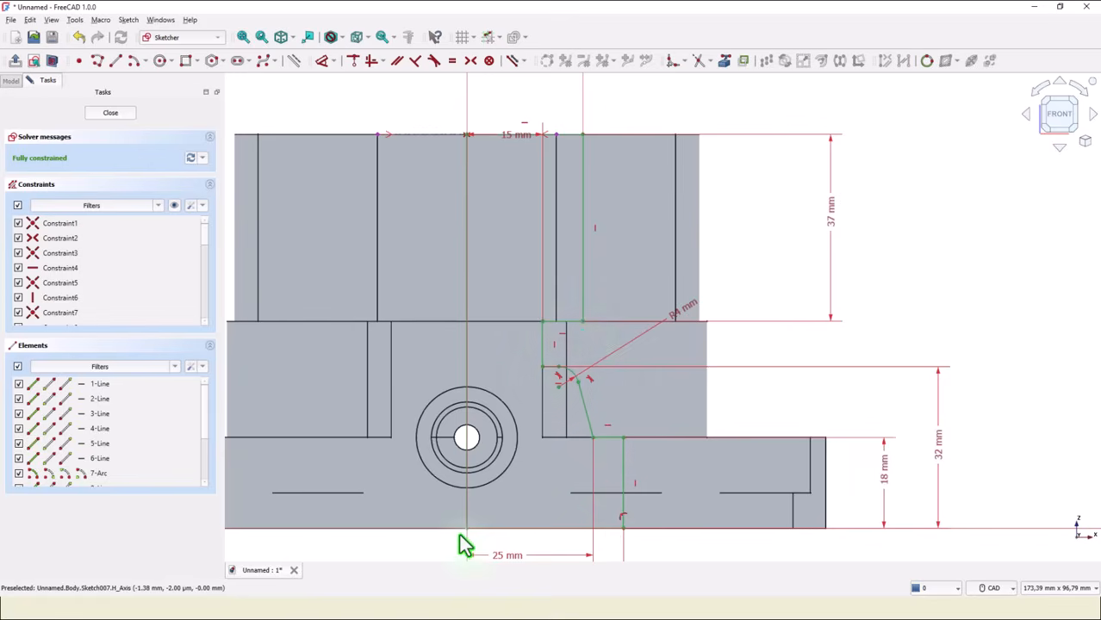
Close the sketch and groove the profile 360° around the vertical sketch axis.
click(110, 113)
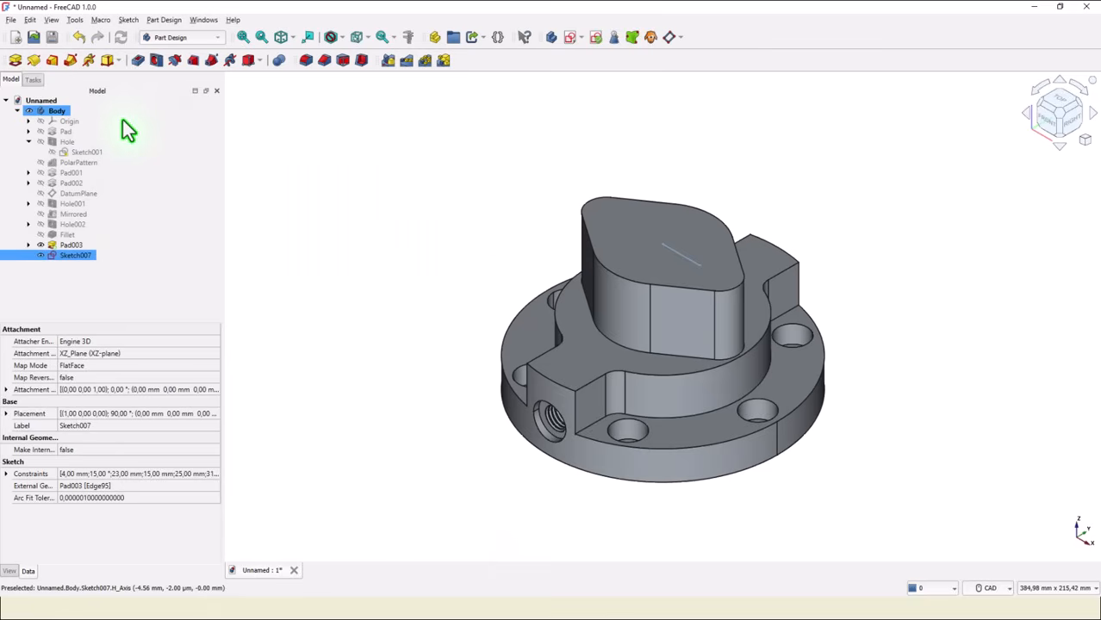
click(173, 64)
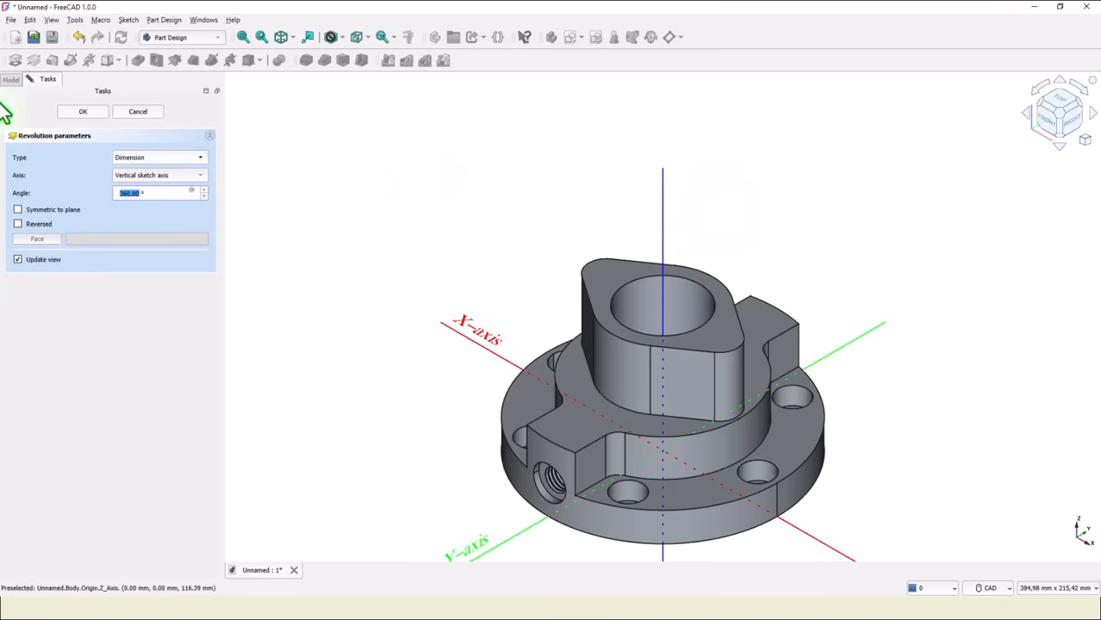
click(79, 113)
Start a new sketch on the top face of the boss and import its two rounded end arcs as external geometry.
click(244, 38)
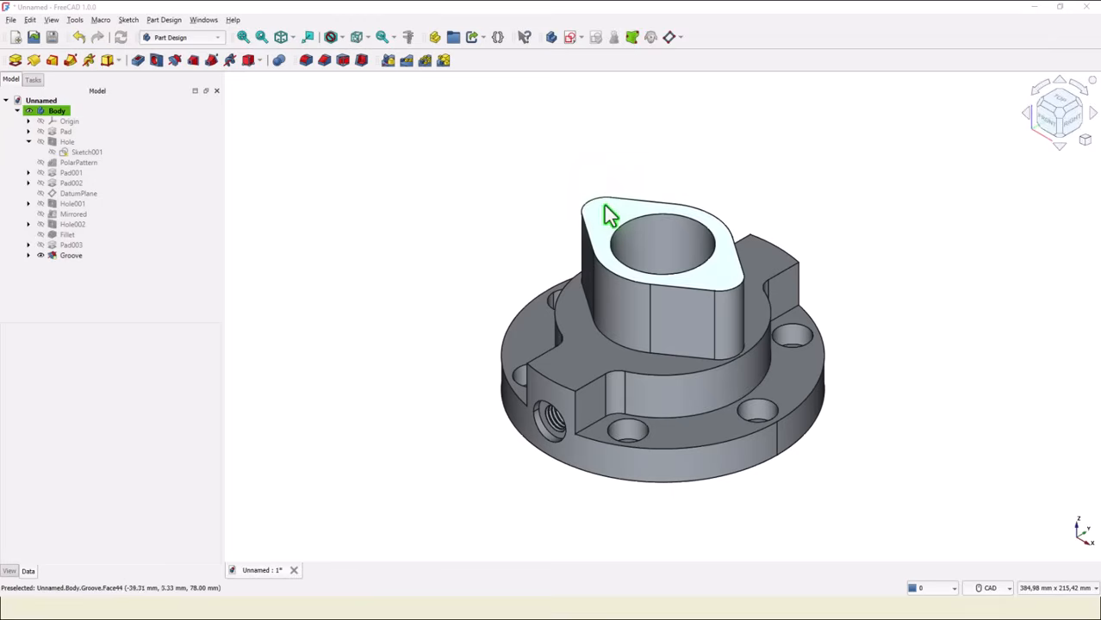
click(608, 221)
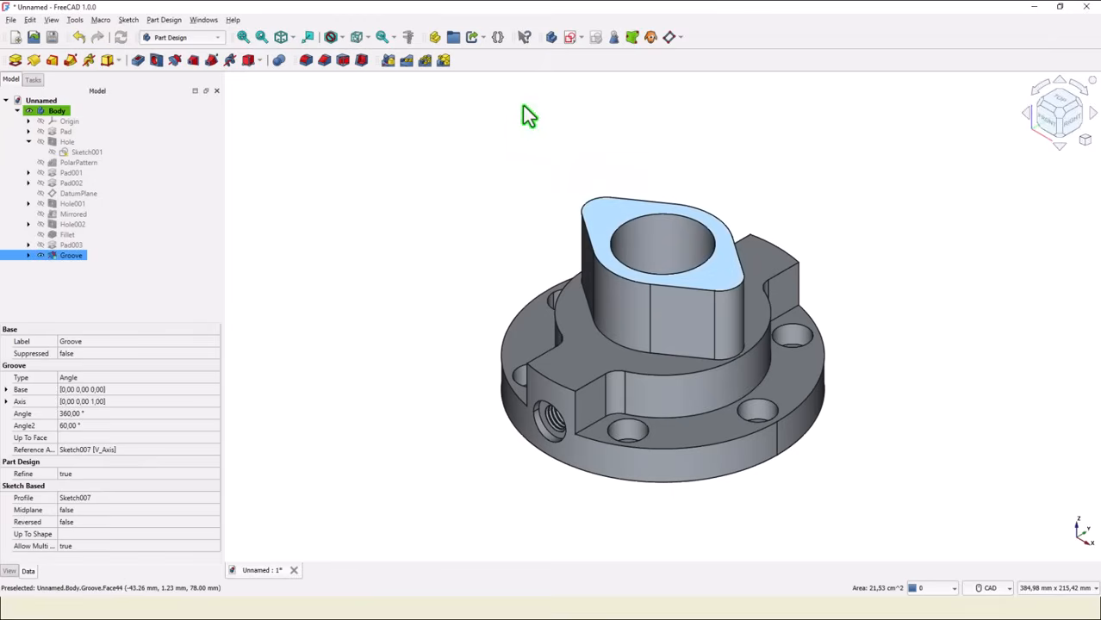
click(568, 37)
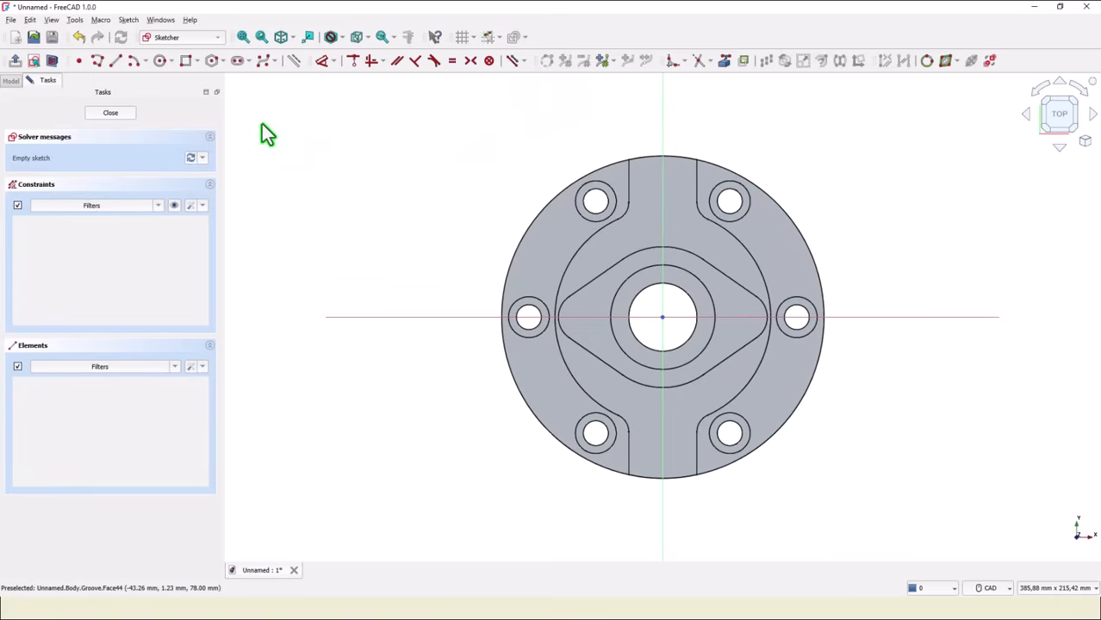
click(721, 61)
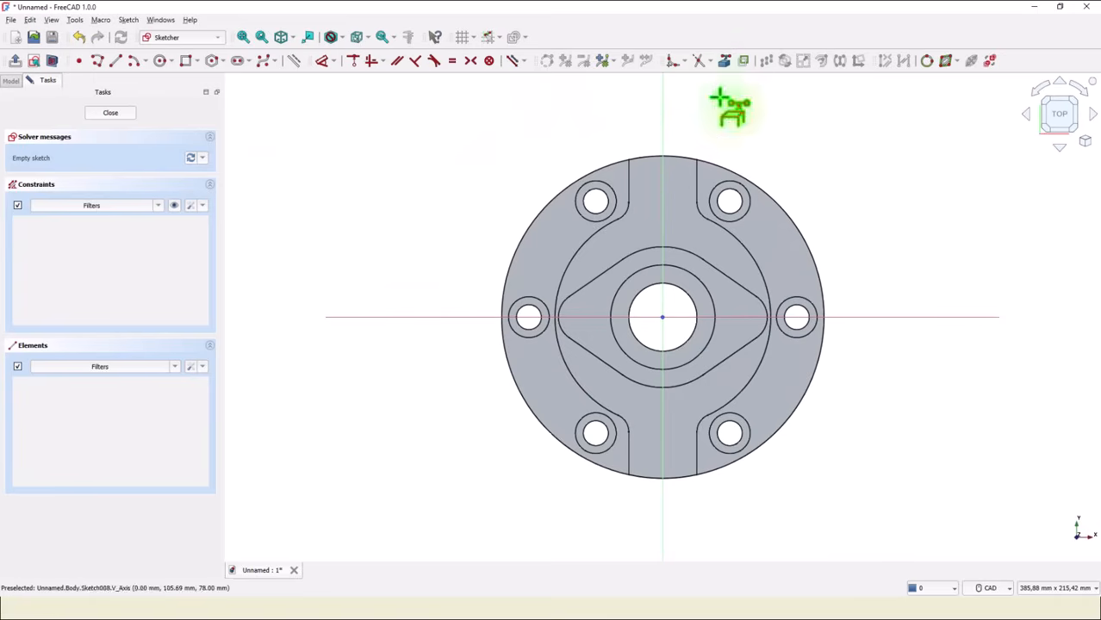
click(767, 327)
click(560, 332)
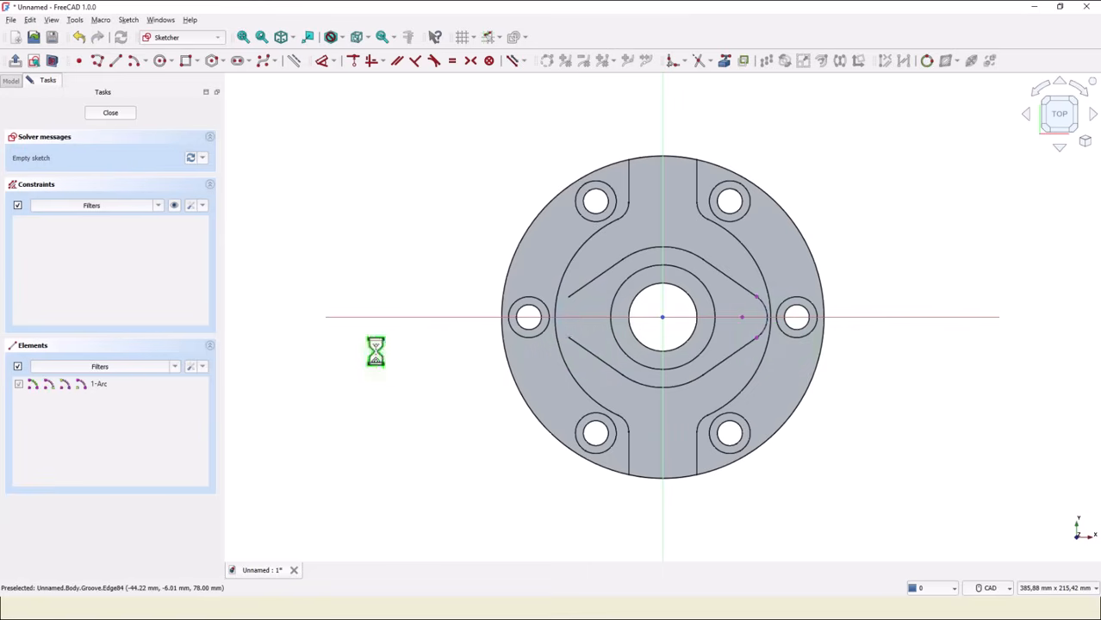
Draw two small circles centred on the centres of the two imported end arcs.
click(163, 62)
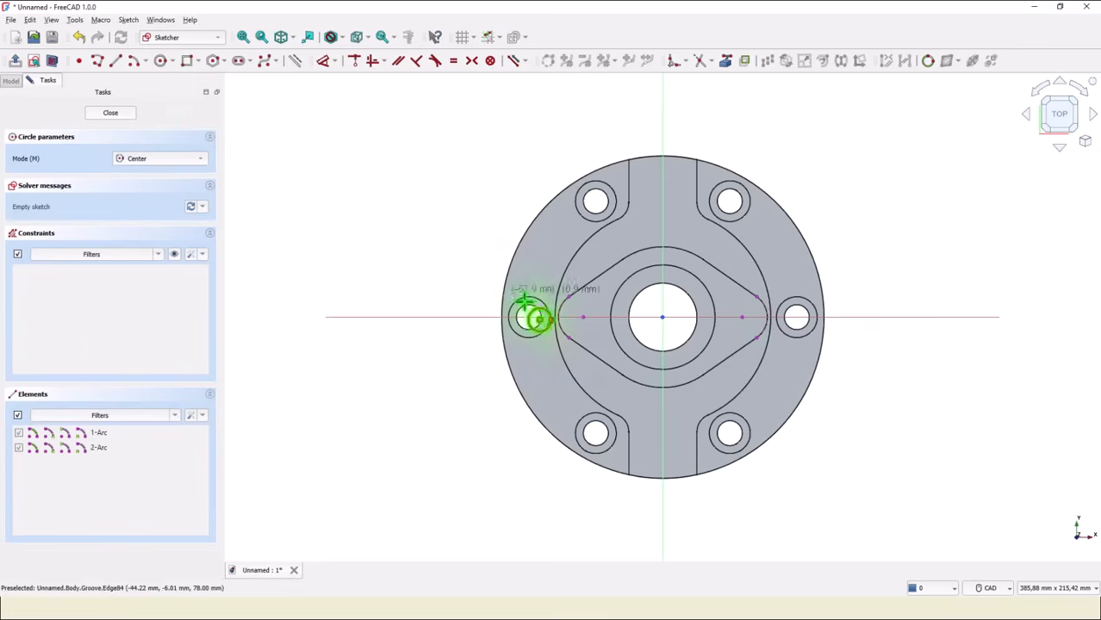
click(583, 317)
click(590, 307)
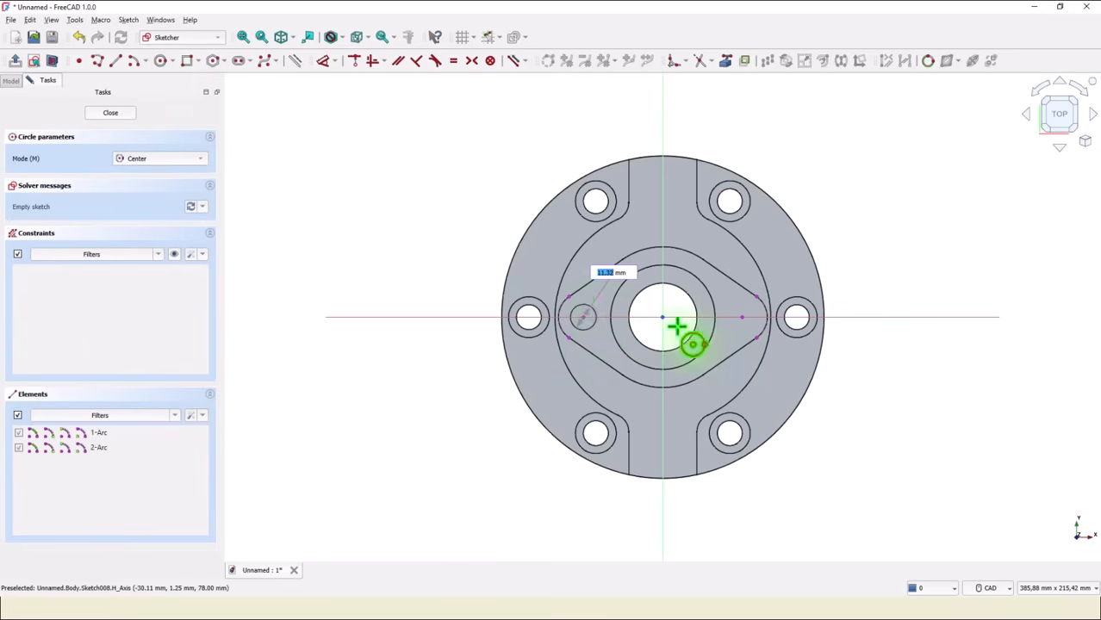
click(743, 316)
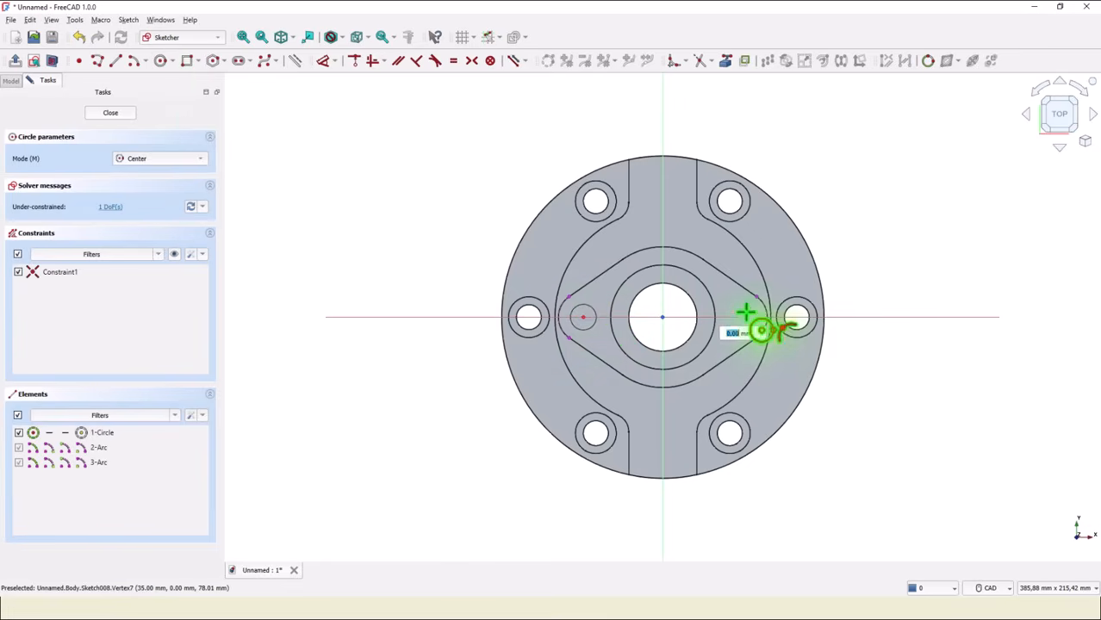
click(744, 306)
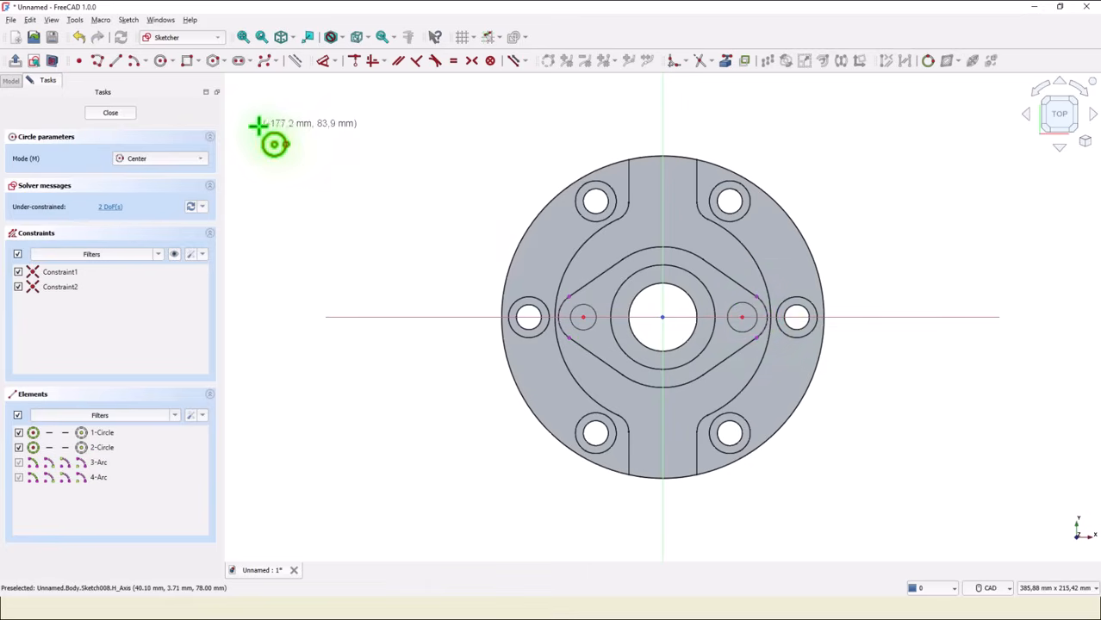
Close the sketch and create a Hole from the circles with ISO metric regular profile, size M10.
click(119, 116)
click(157, 60)
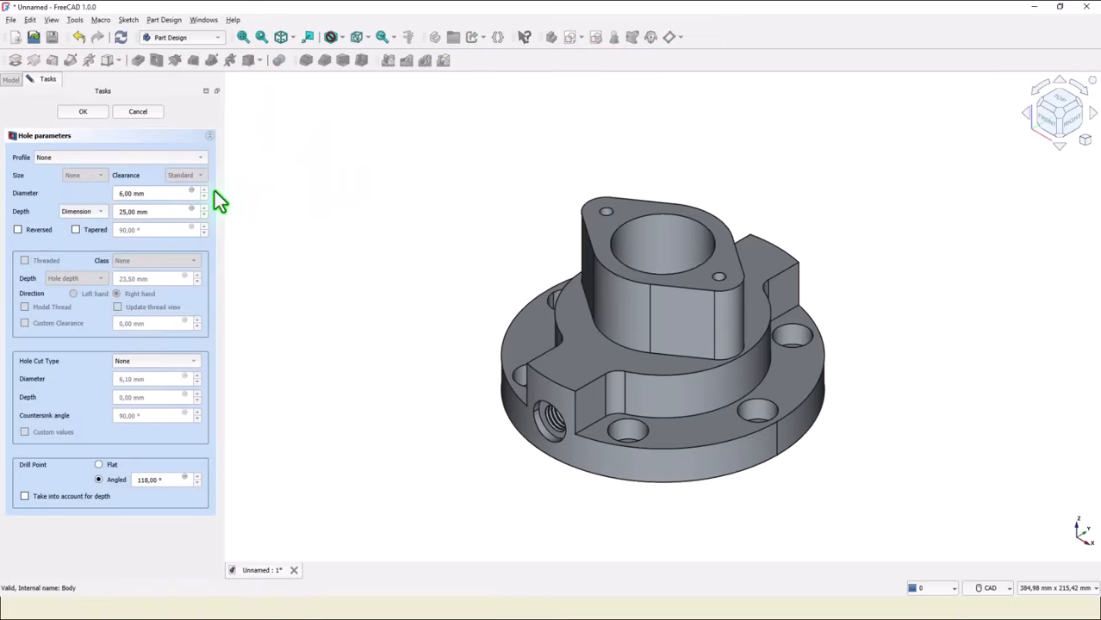
mouse_move(155, 196)
mouse_down()
mouse_move(73, 198)
mouse_move(135, 193)
mouse_up()
click(95, 159)
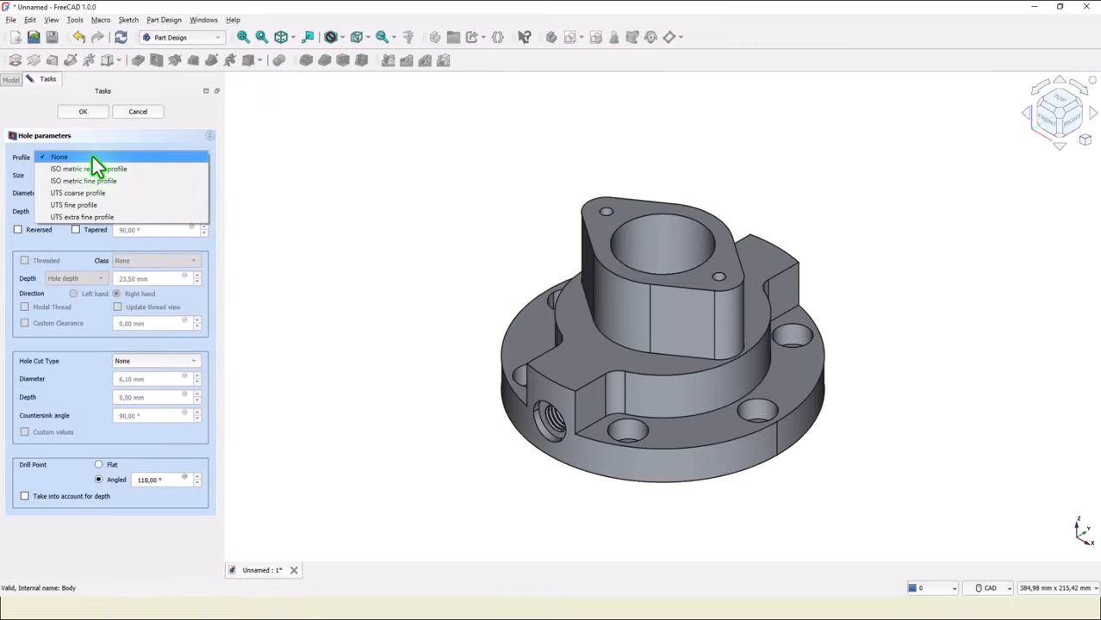
click(100, 169)
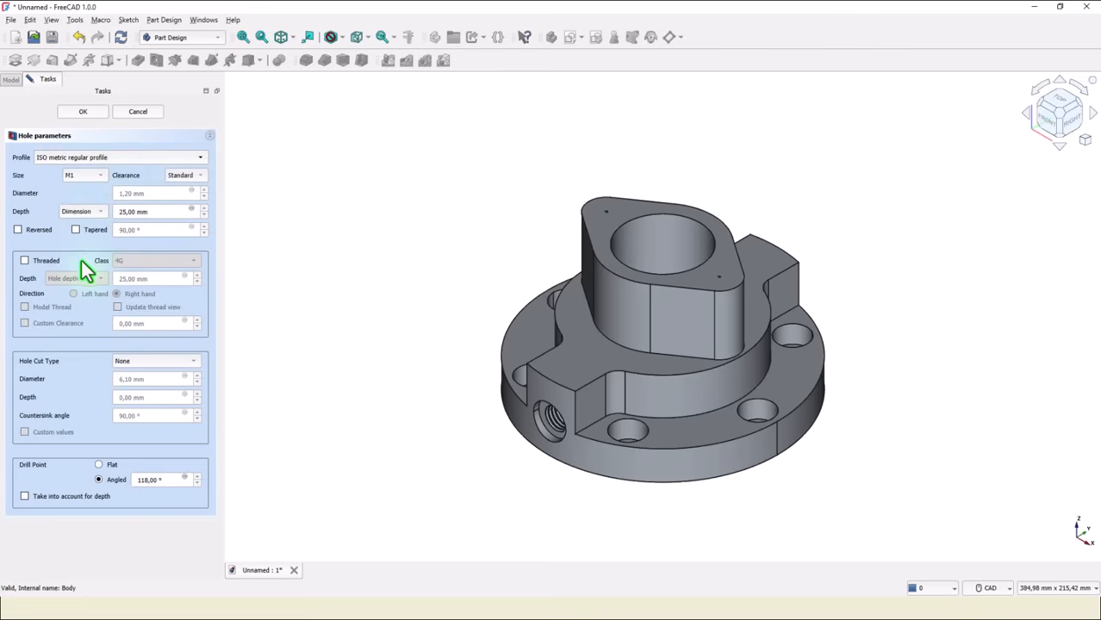
click(103, 177)
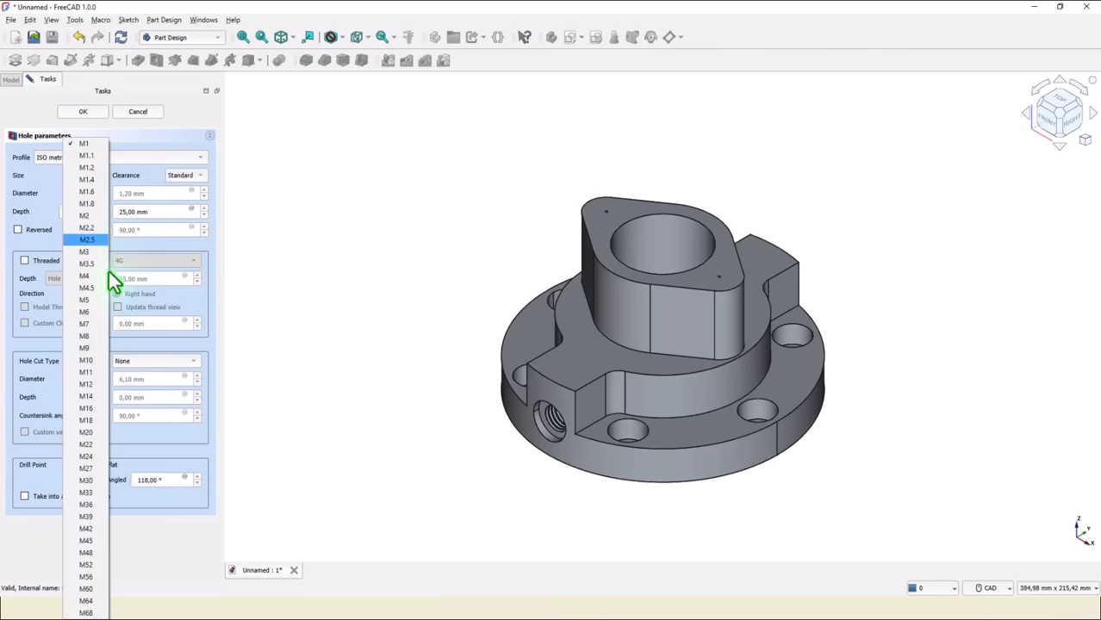
click(87, 362)
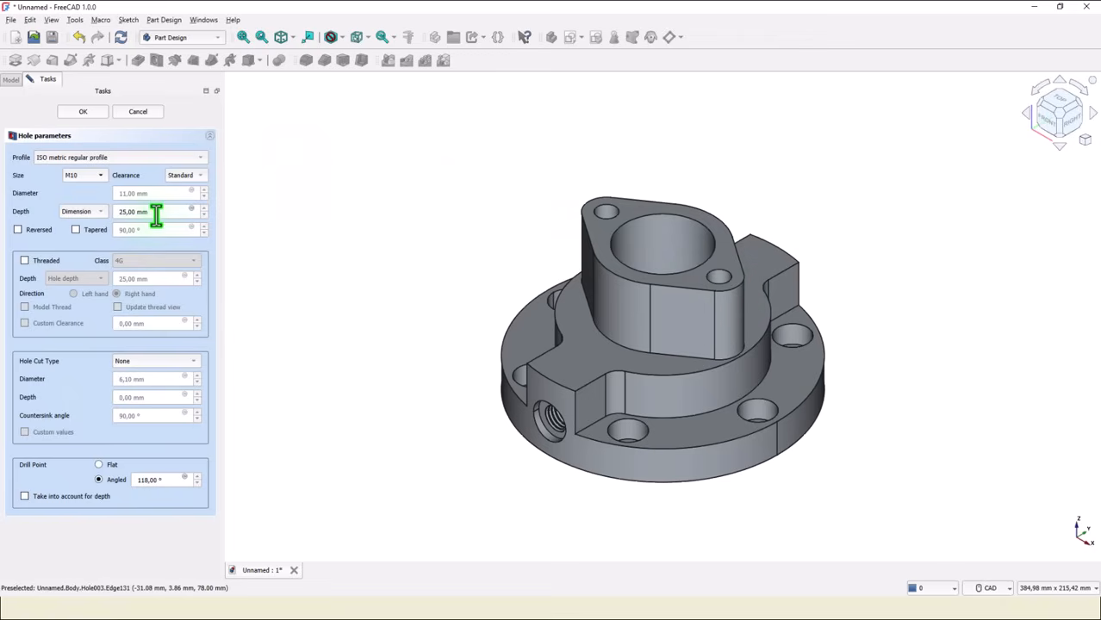
Set the hole depth to 20 mm and make the hole threaded.
drag(160, 216, 118, 216)
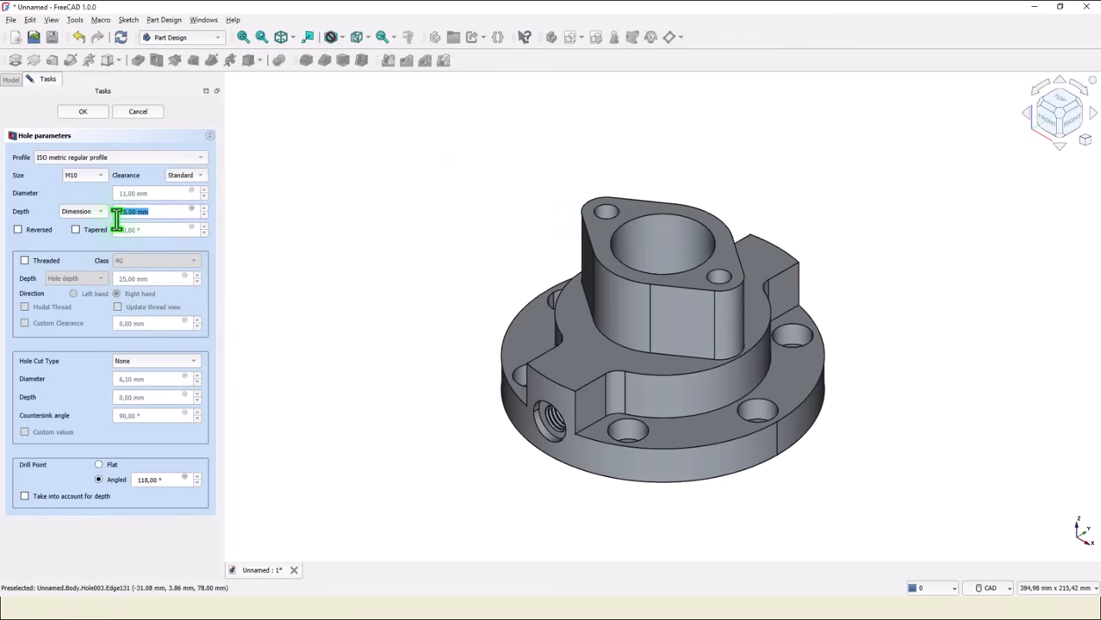
text(20)
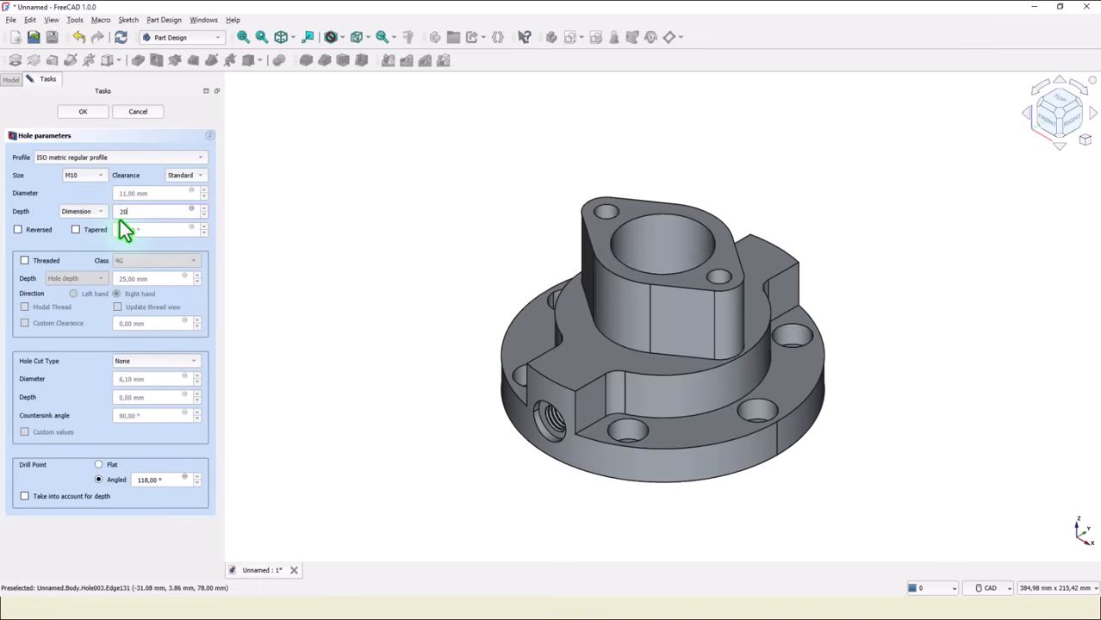
click(24, 260)
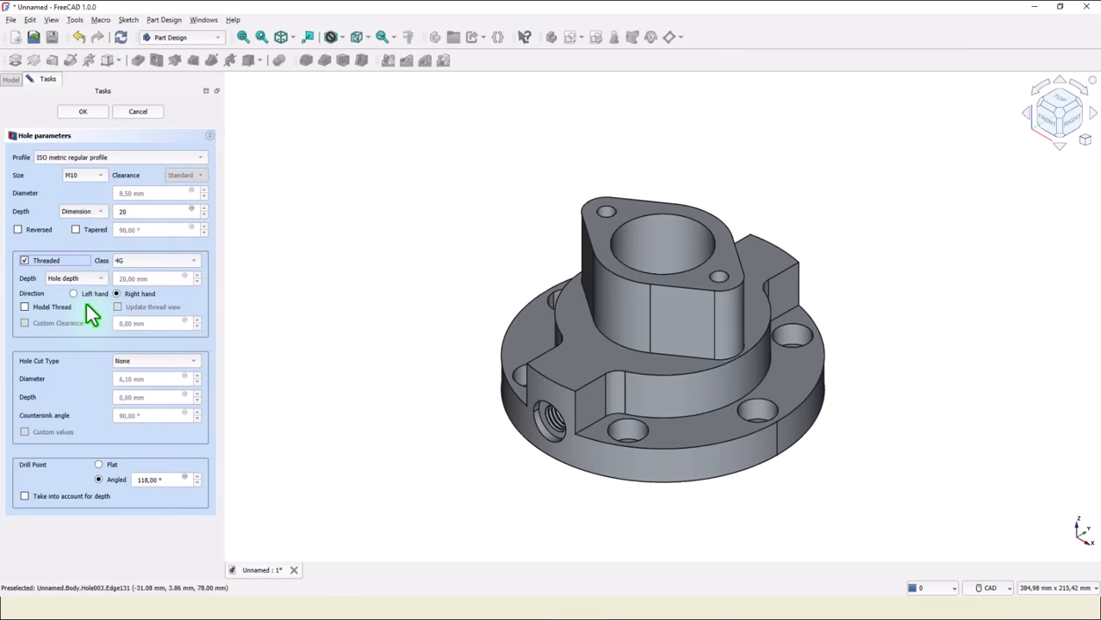
Switch the thread depth to a dimension and set it to 15 mm.
click(98, 280)
click(98, 280)
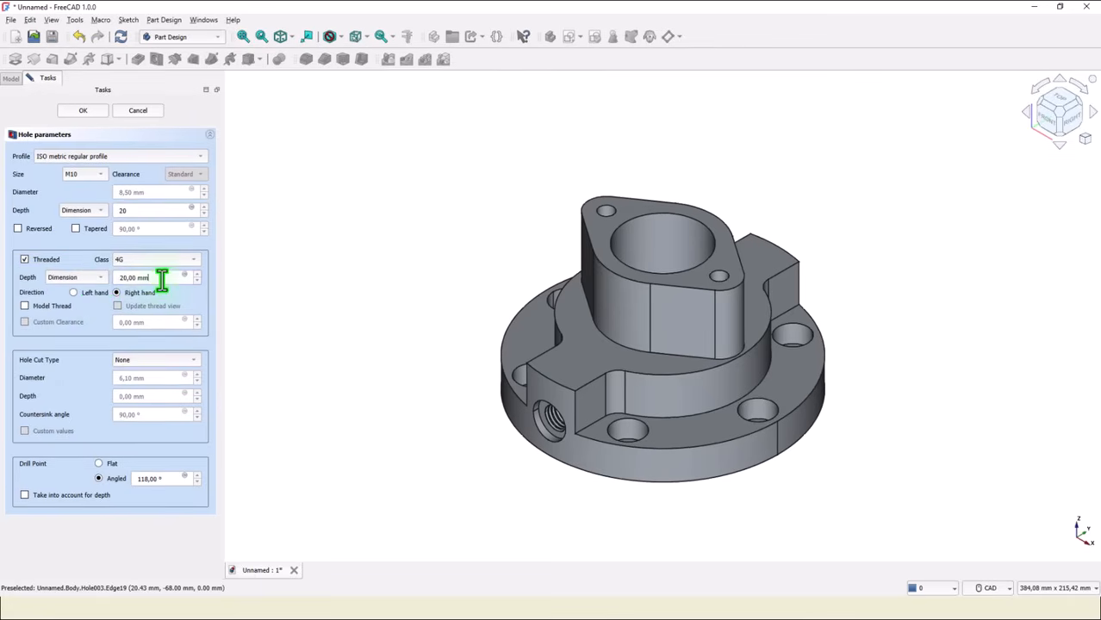
drag(162, 280, 118, 278)
text(15)
Enable modelled thread and confirm the threaded M10 hole.
click(24, 306)
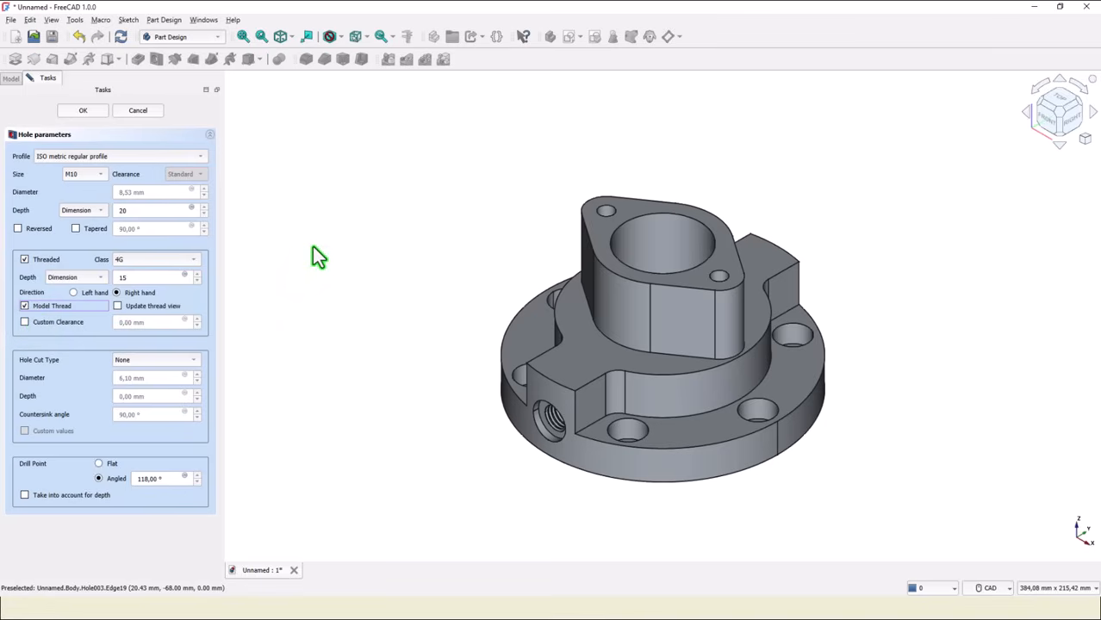
click(93, 110)
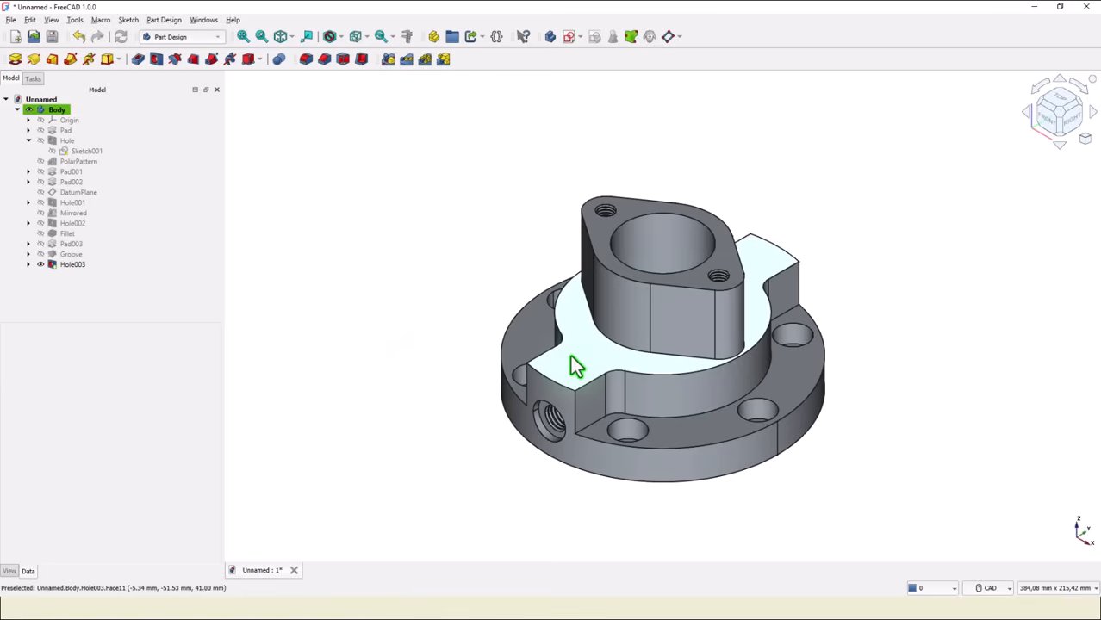
Start a sketch on the flange's raised step face and draw two small circles on the vertical axis, above and below the centre.
click(570, 366)
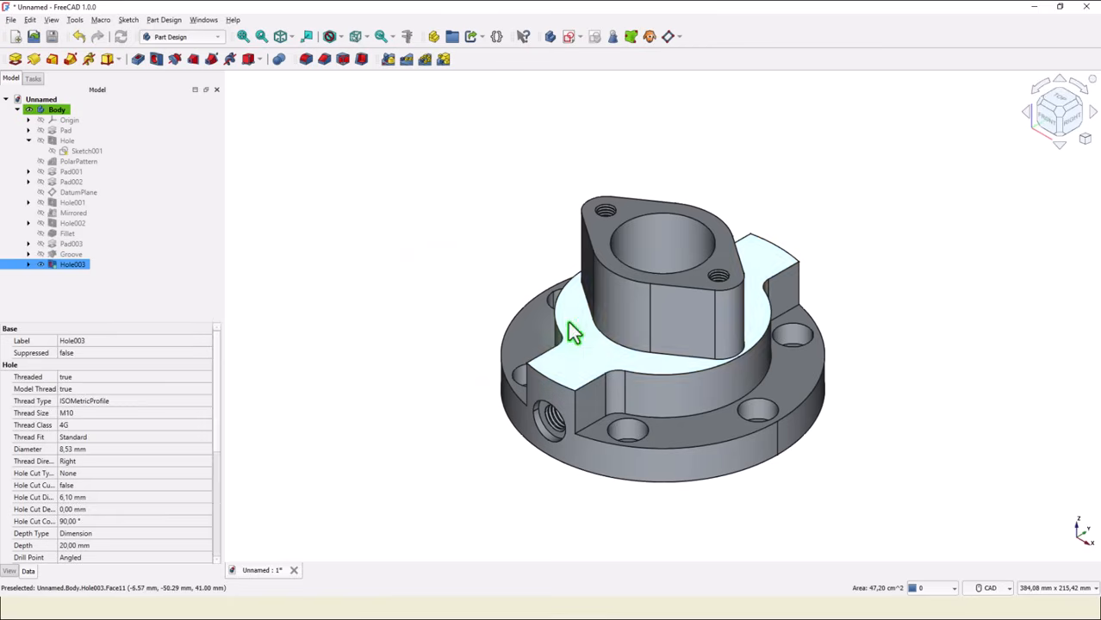
click(567, 36)
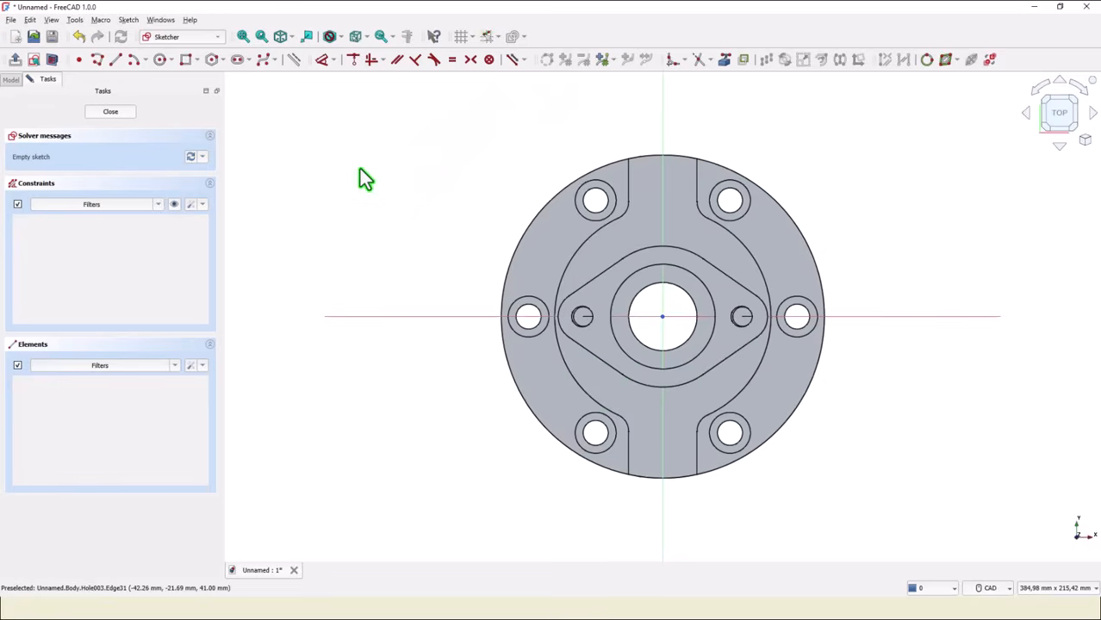
click(160, 60)
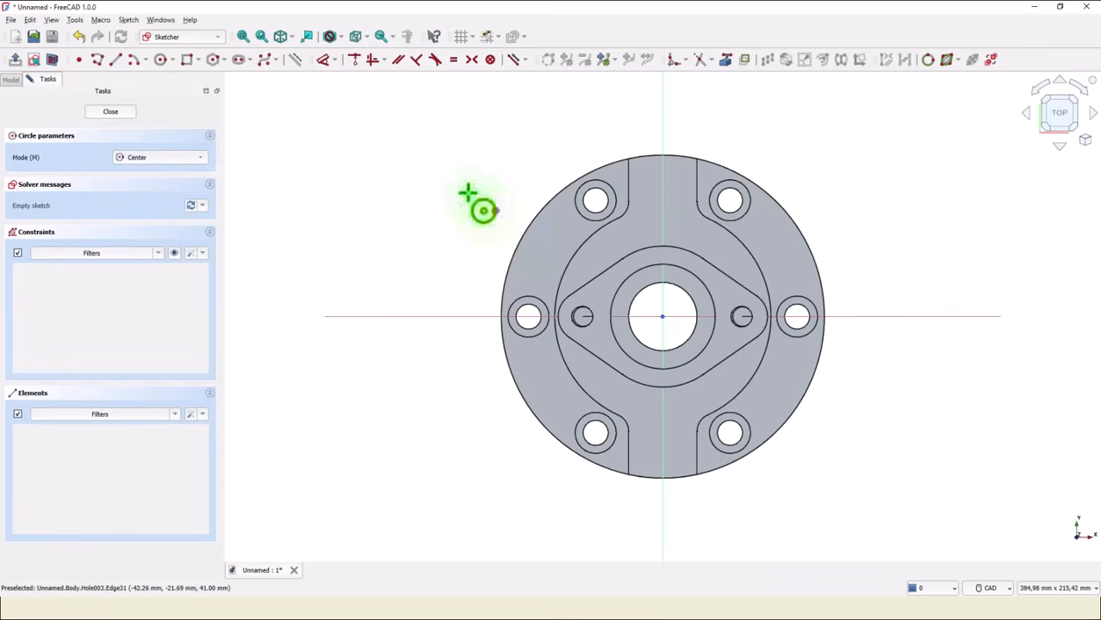
click(662, 205)
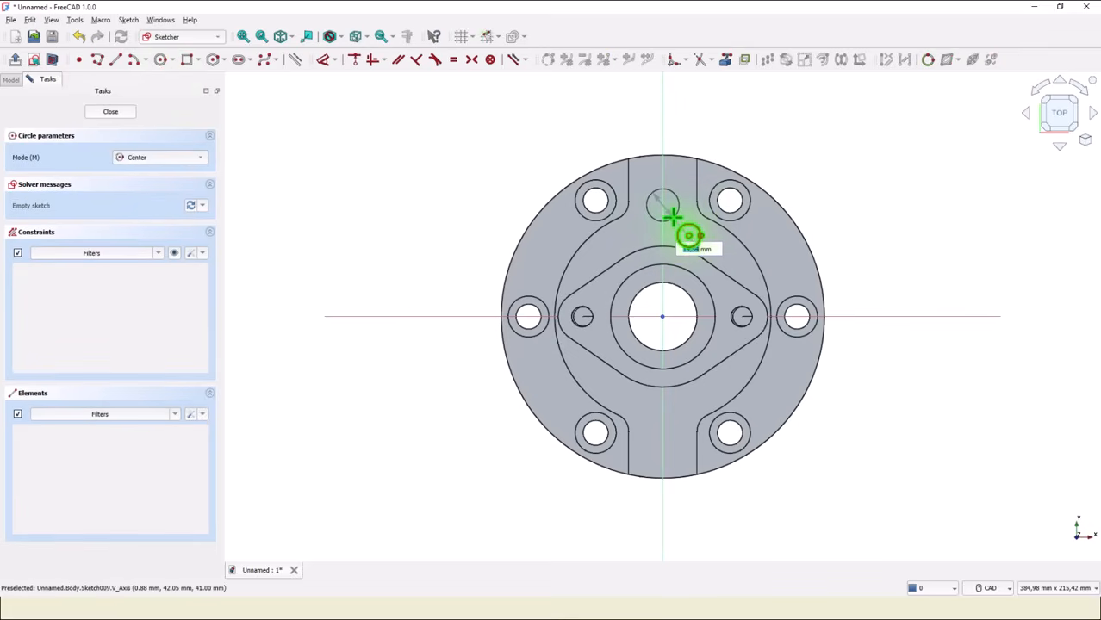
click(662, 218)
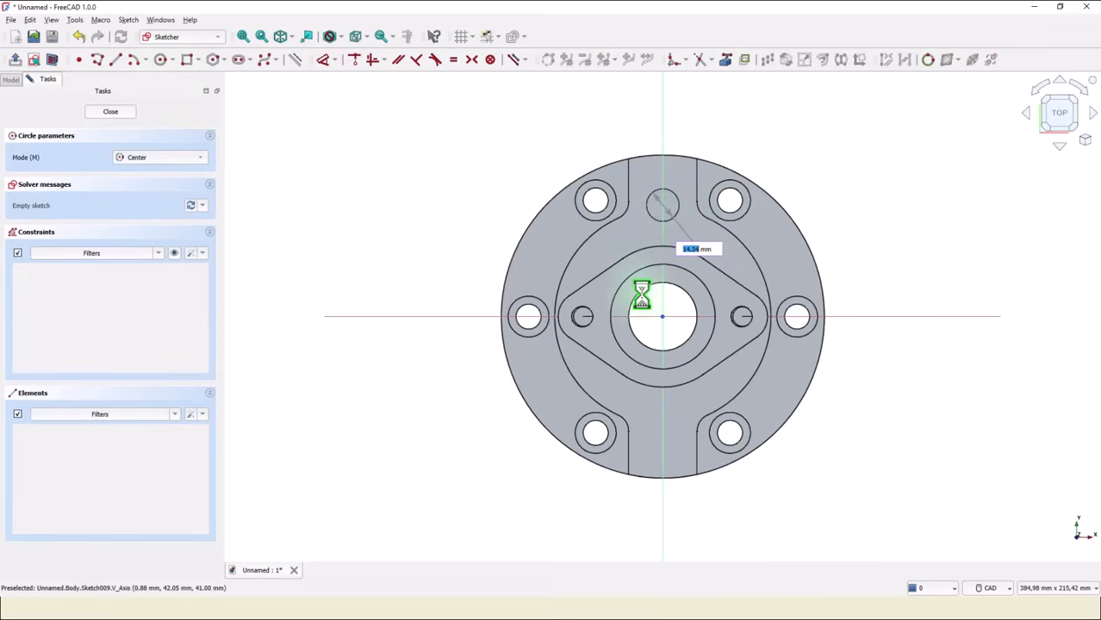
click(662, 439)
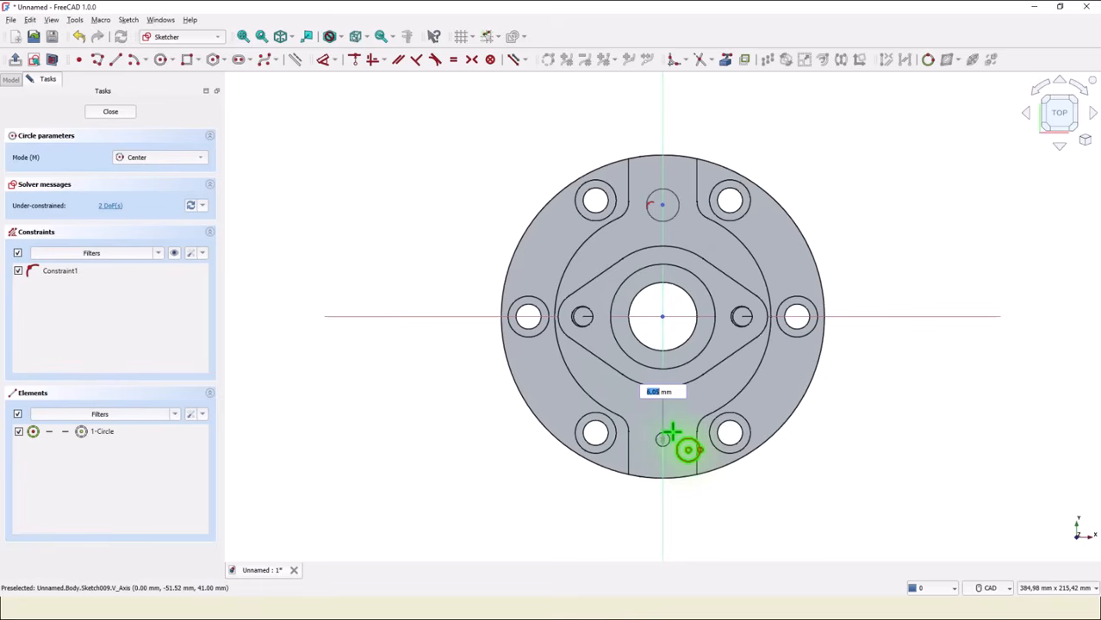
click(671, 431)
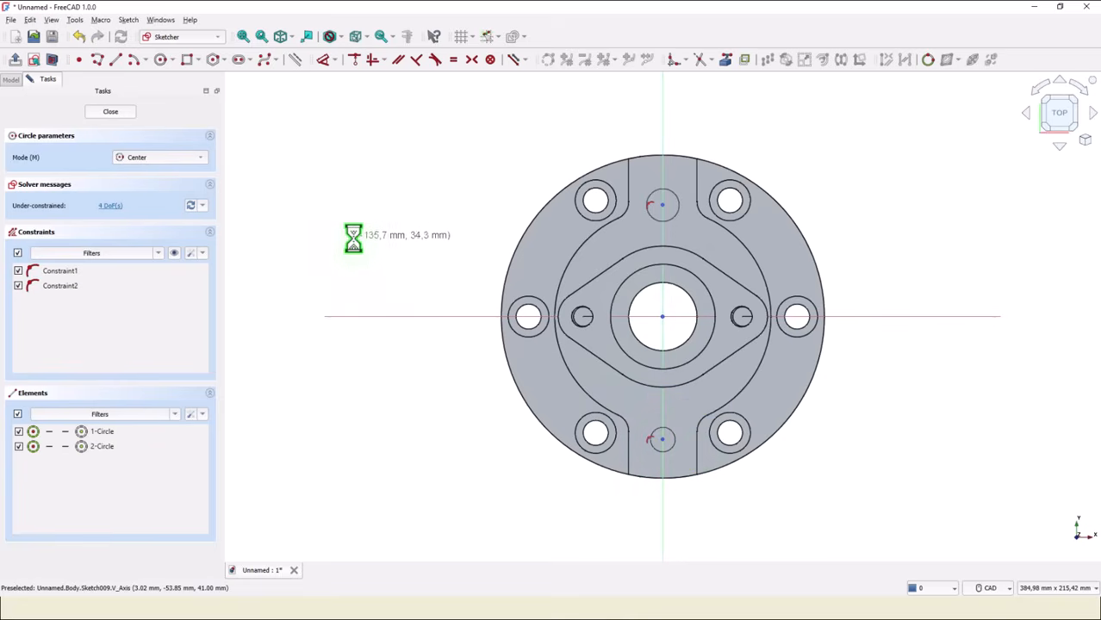
Constrain the two circle centres symmetric about the horizontal axis.
click(471, 60)
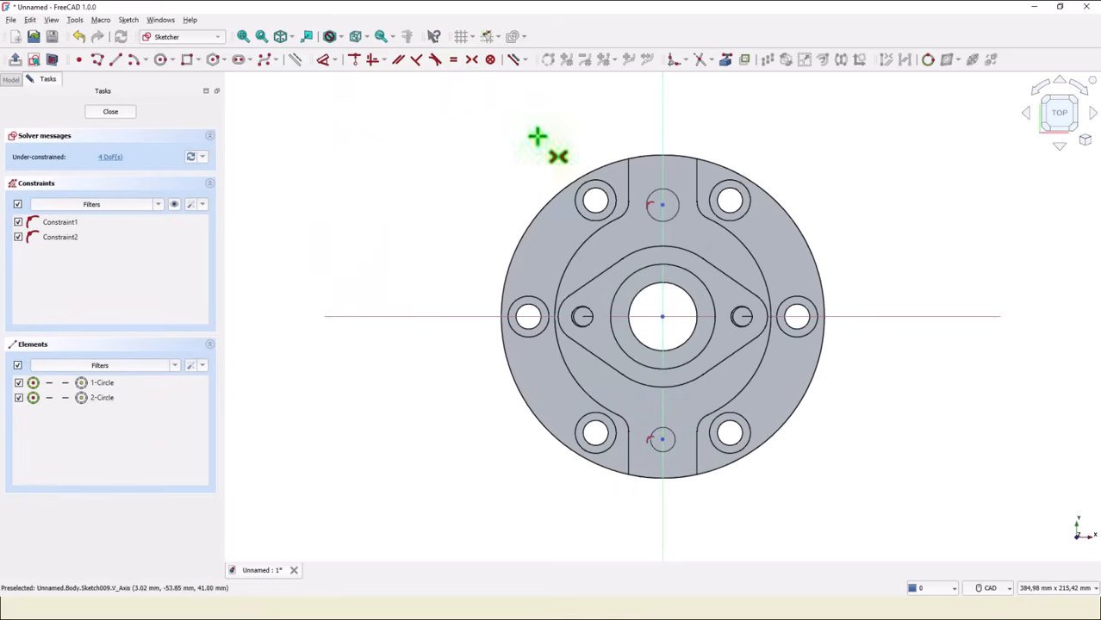
click(664, 206)
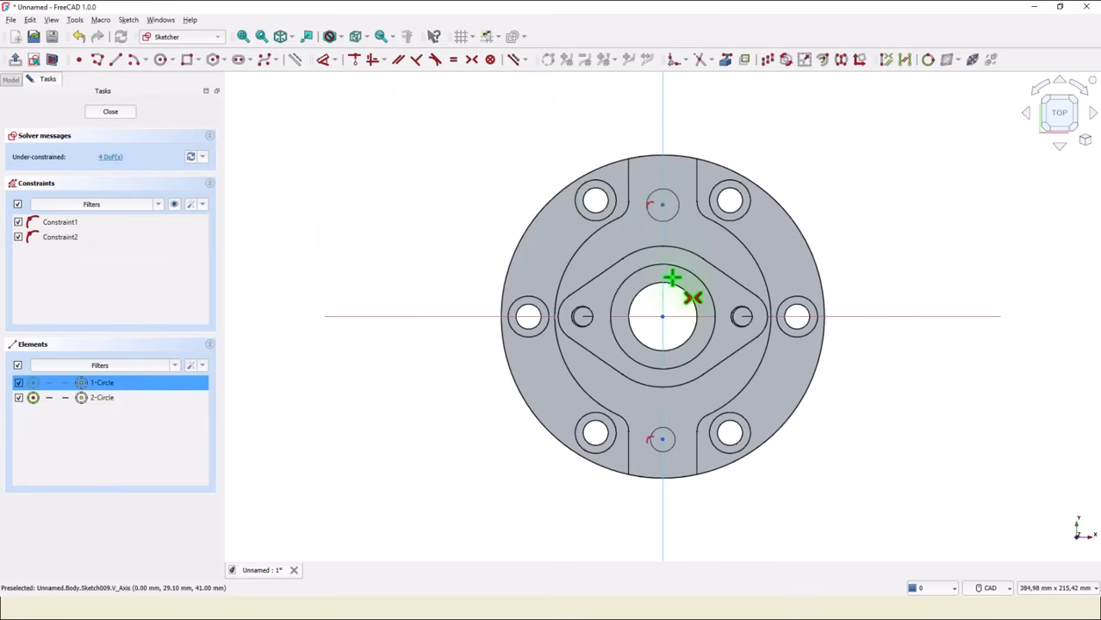
click(660, 440)
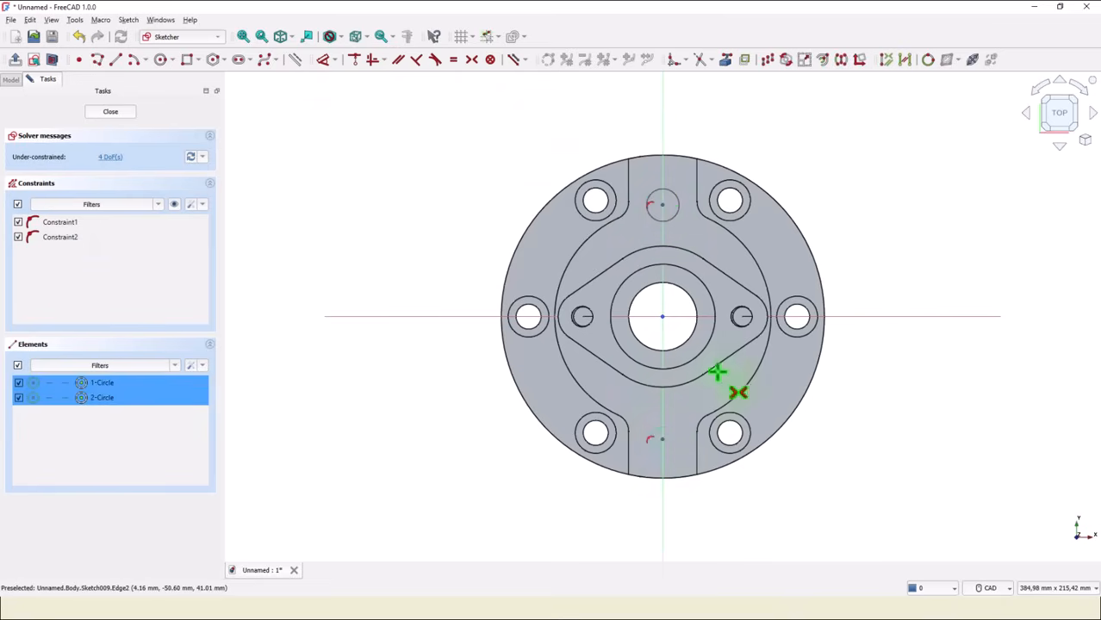
click(853, 316)
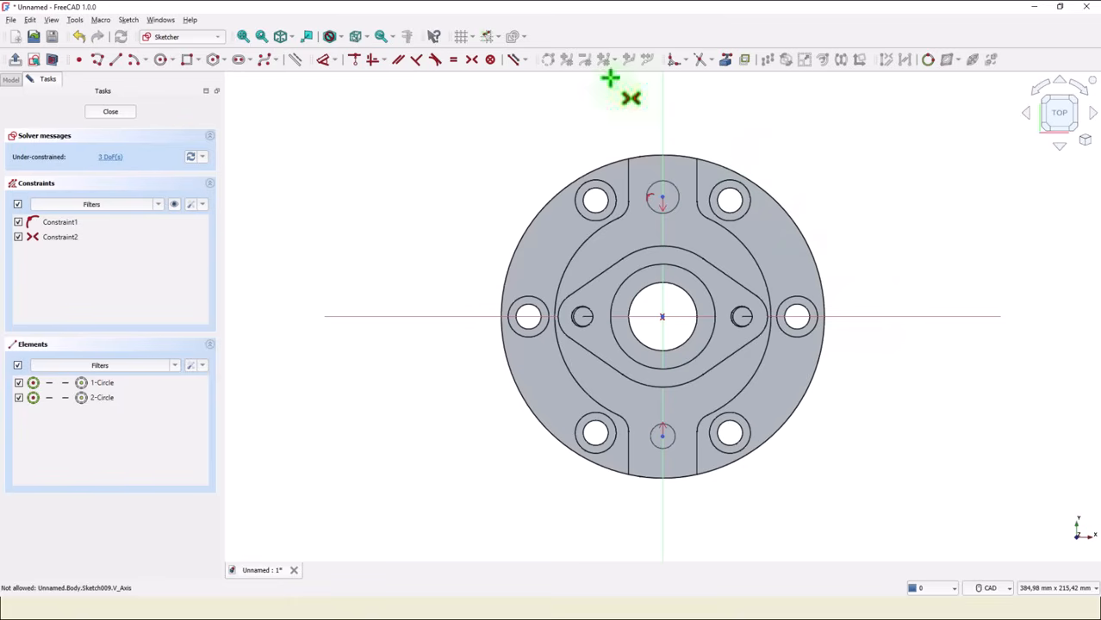
click(317, 64)
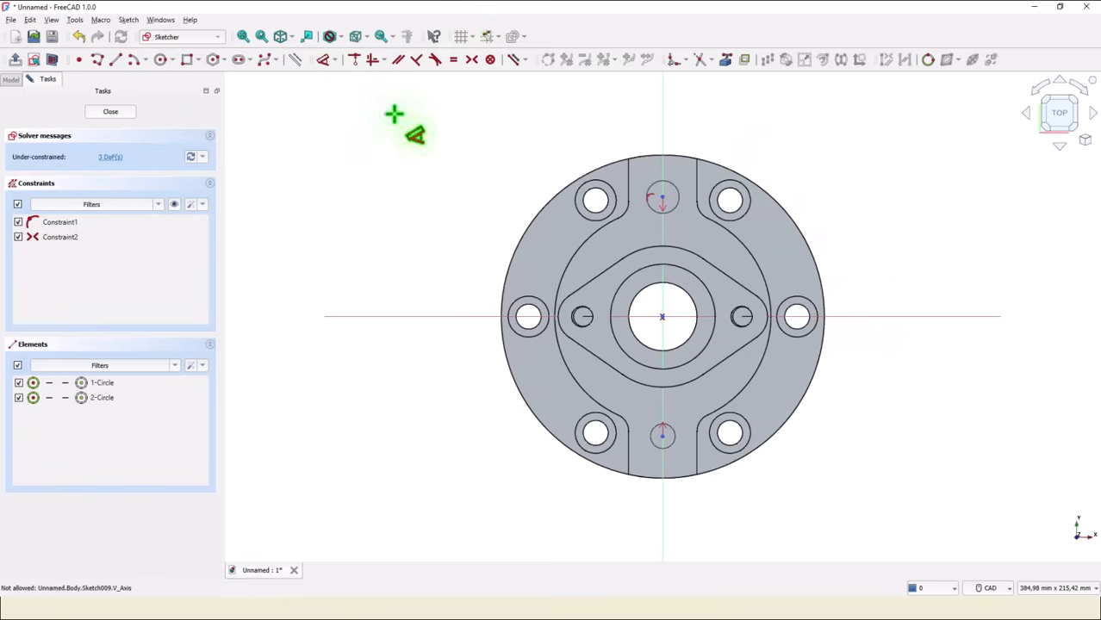
Dimension the vertical distance between the two circle centres as 92 mm.
click(662, 199)
click(663, 435)
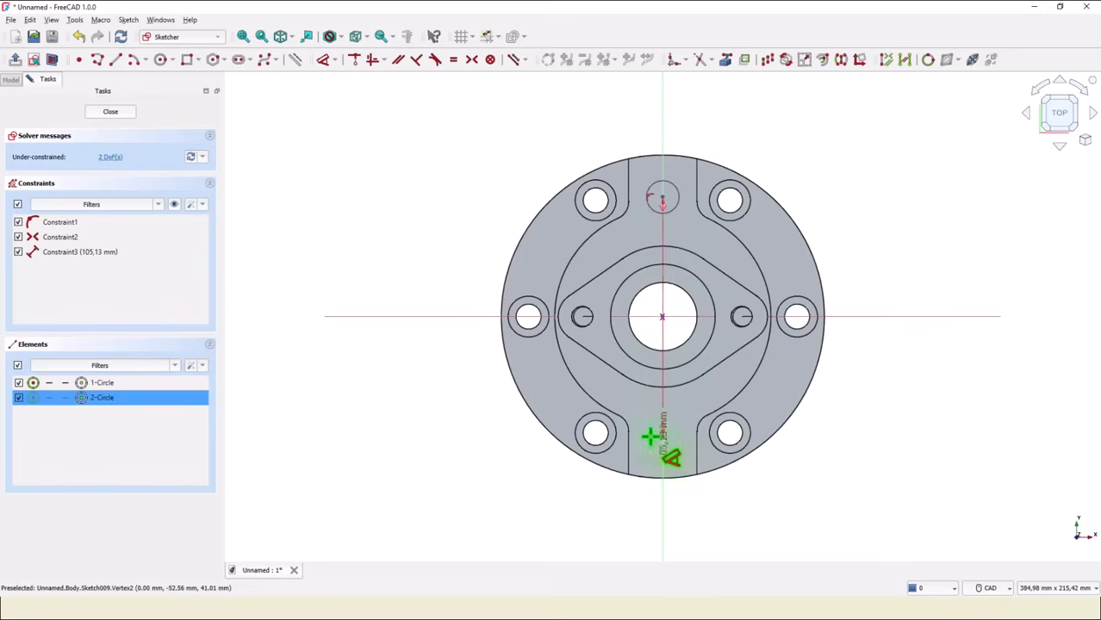
click(419, 353)
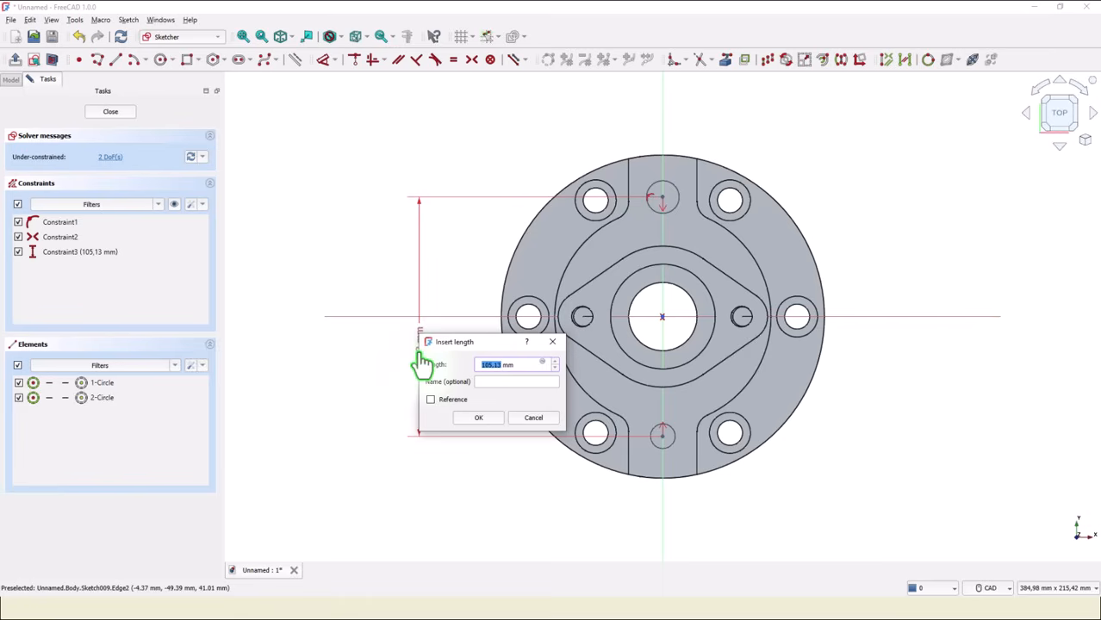
text(92)
key(Return)
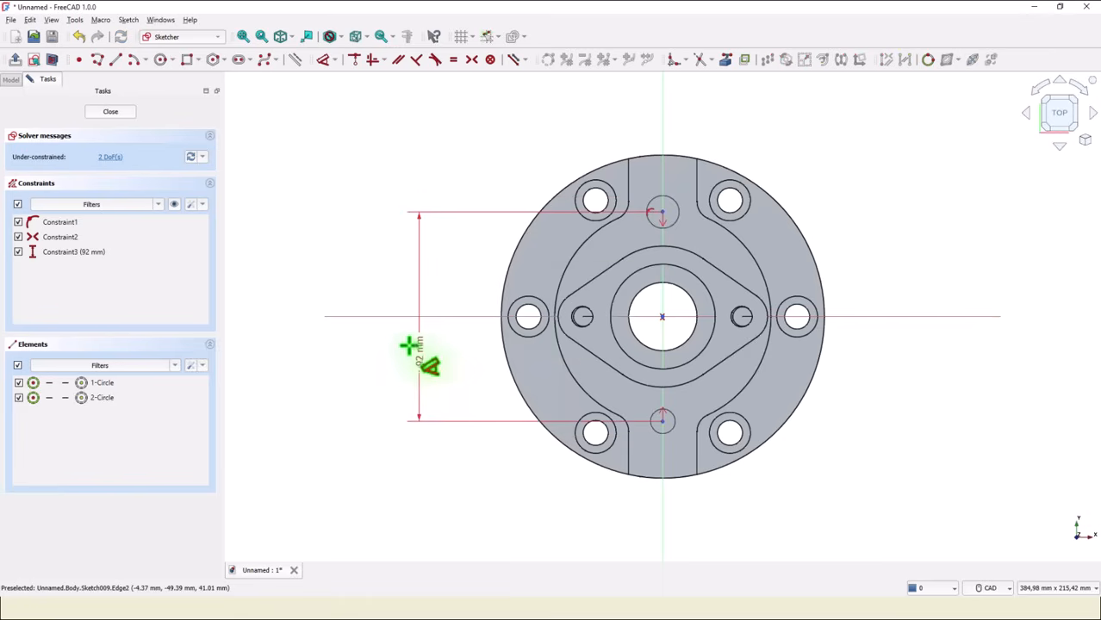
Close the sketch and create a Hole from the circles with diameter 5 mm and depth 41-18 mm.
click(109, 115)
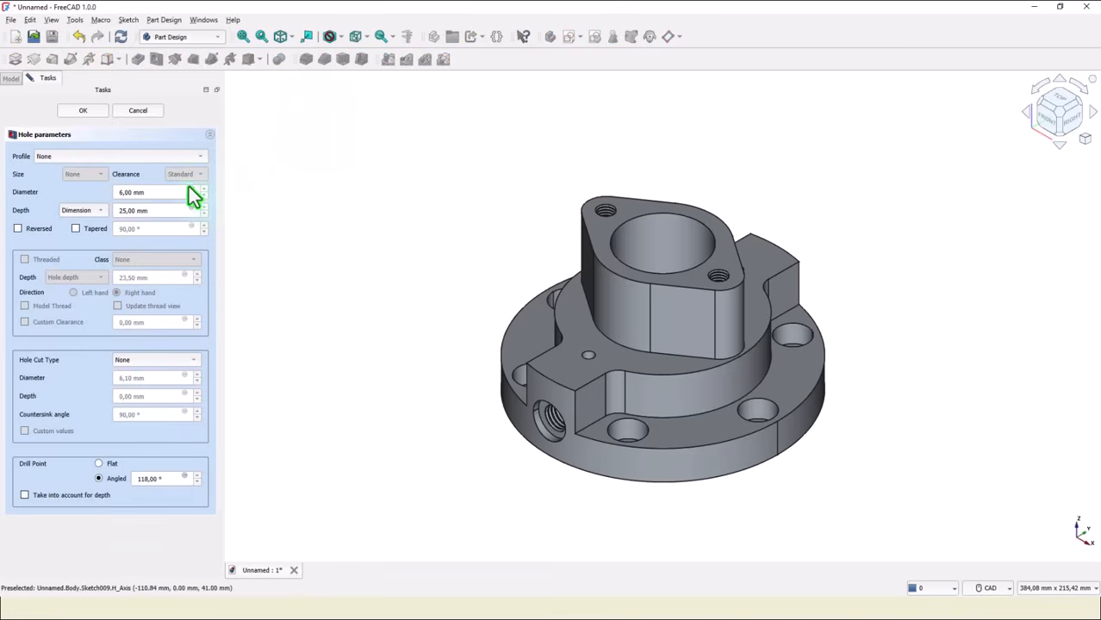
drag(152, 192, 91, 197)
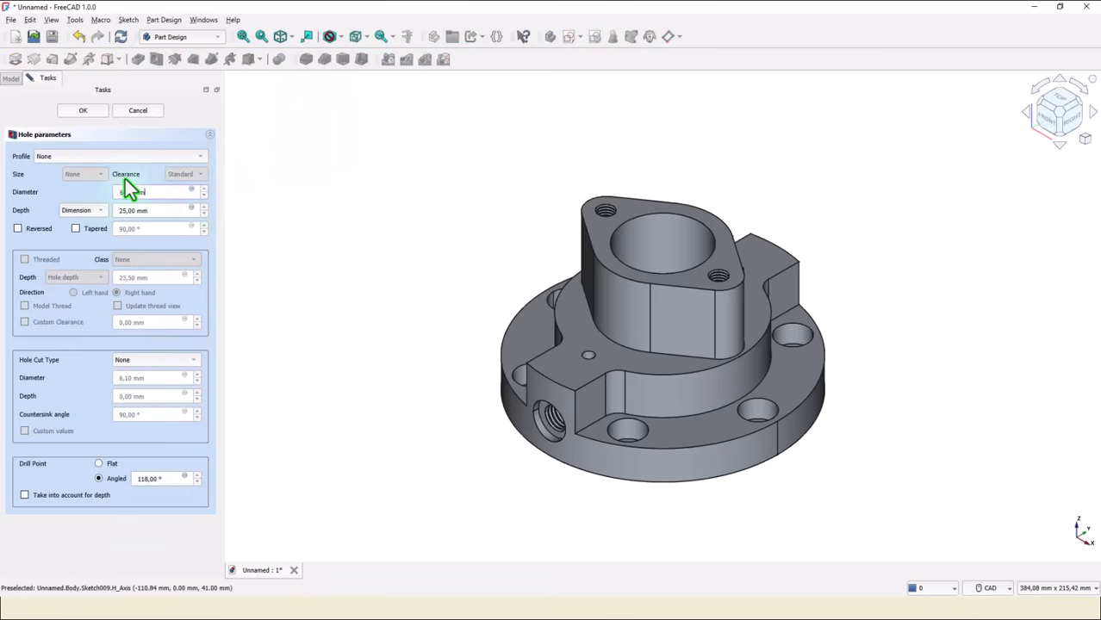
drag(165, 192, 69, 194)
text(5)
drag(153, 212, 118, 211)
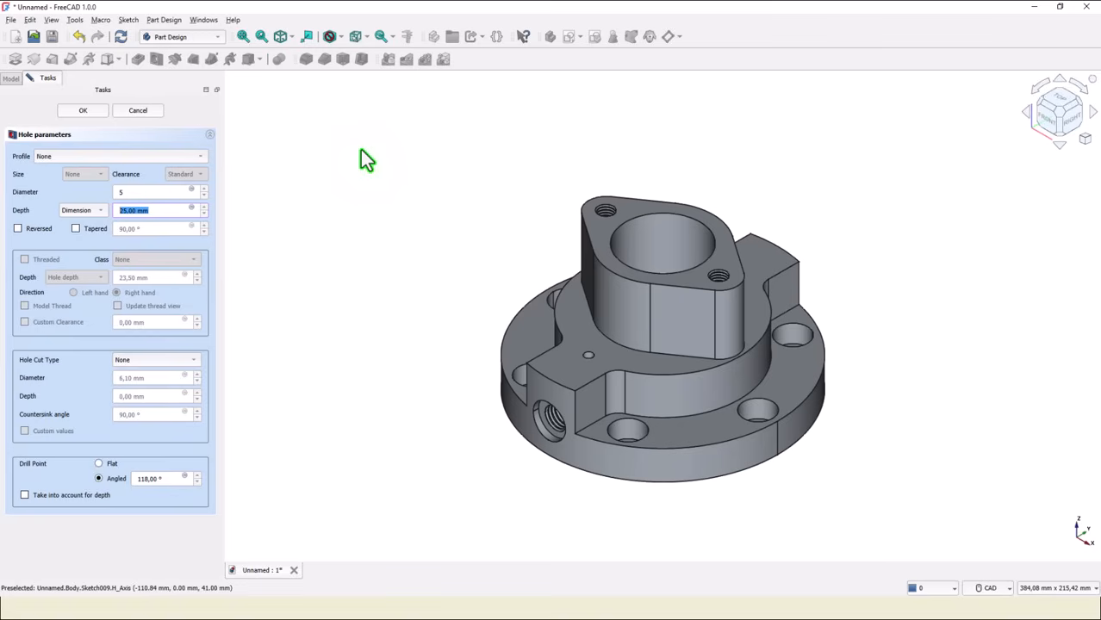
text(41-18)
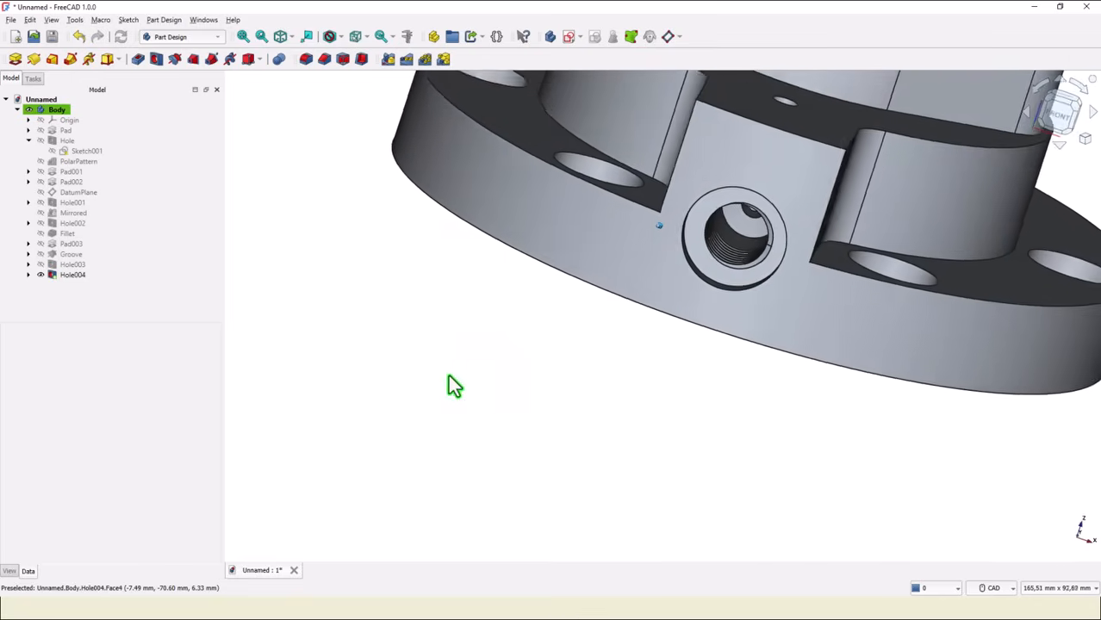
click(280, 36)
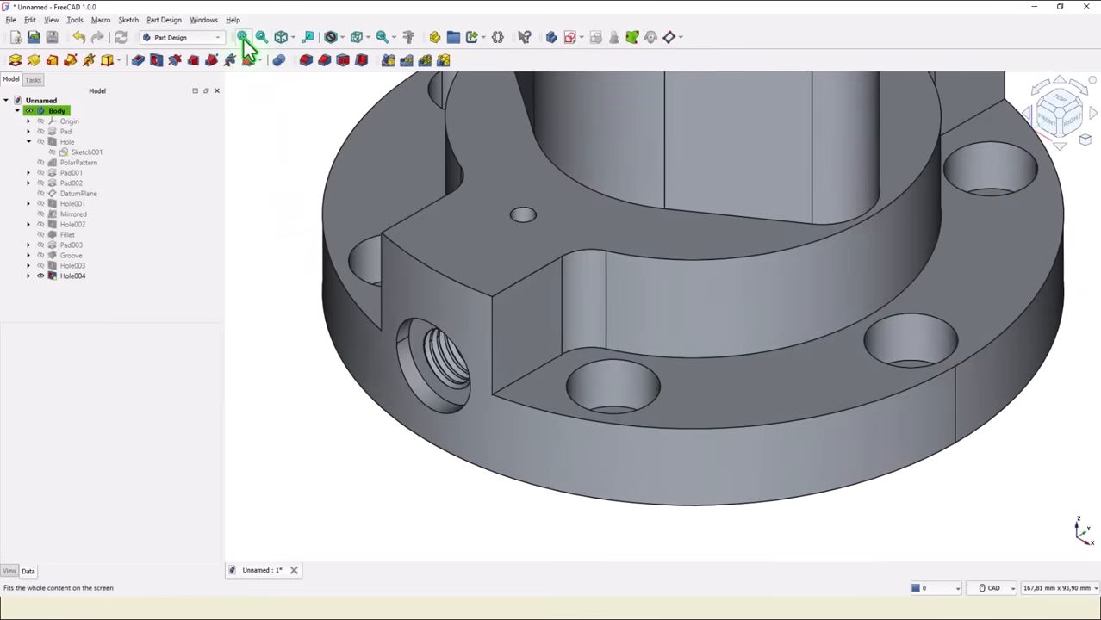
click(244, 37)
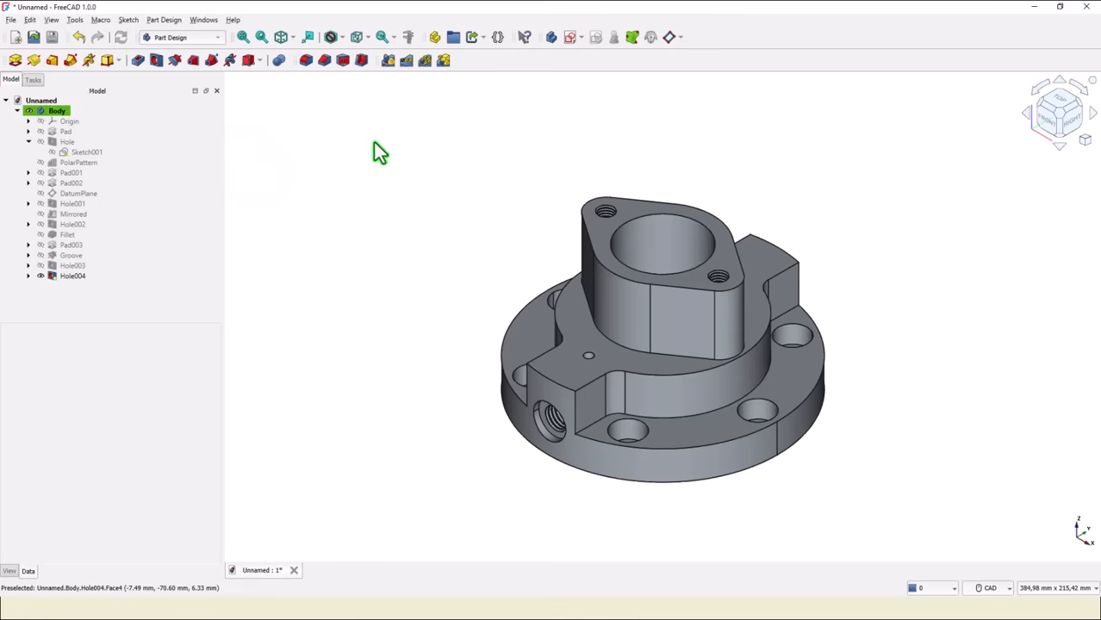